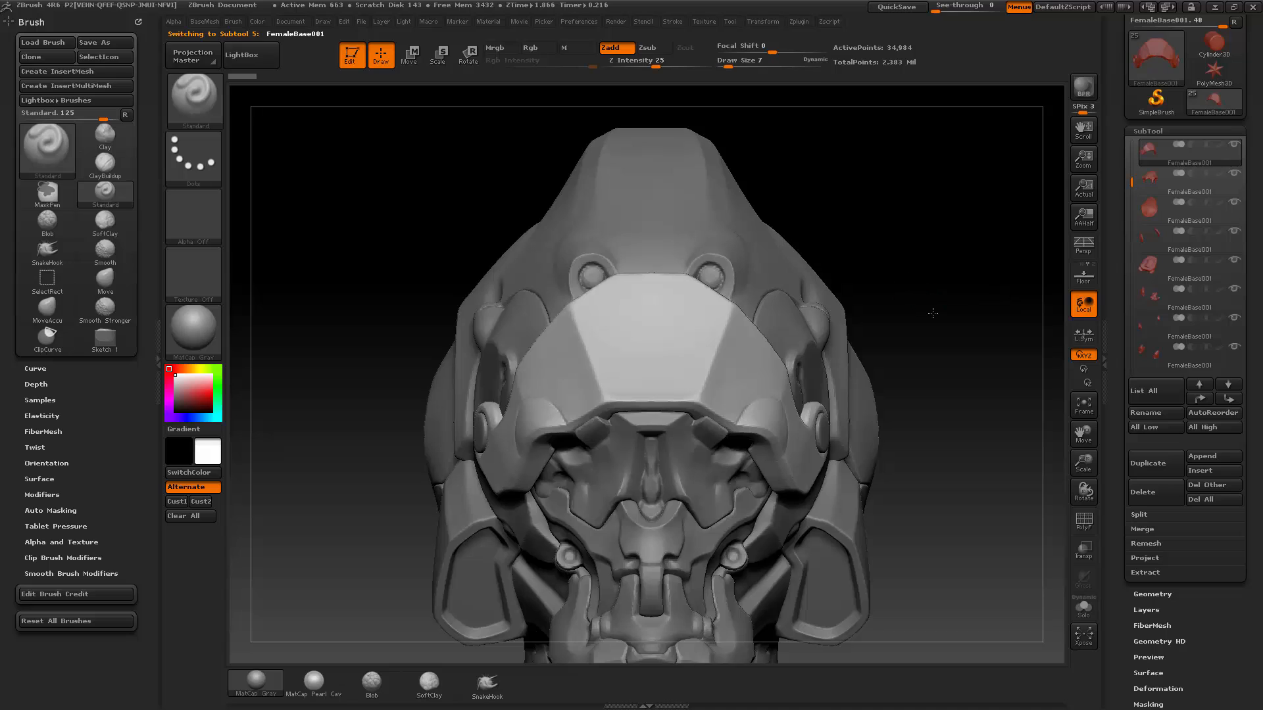
Select the small notched chin plate subtool on the underside of the helmet's mask.
mouse_move(930, 309)
left_mouse_down()
mouse_move(886, 243)
mouse_move(953, 313)
mouse_move(907, 309)
mouse_move(914, 293)
mouse_move(920, 310)
left_mouse_up()
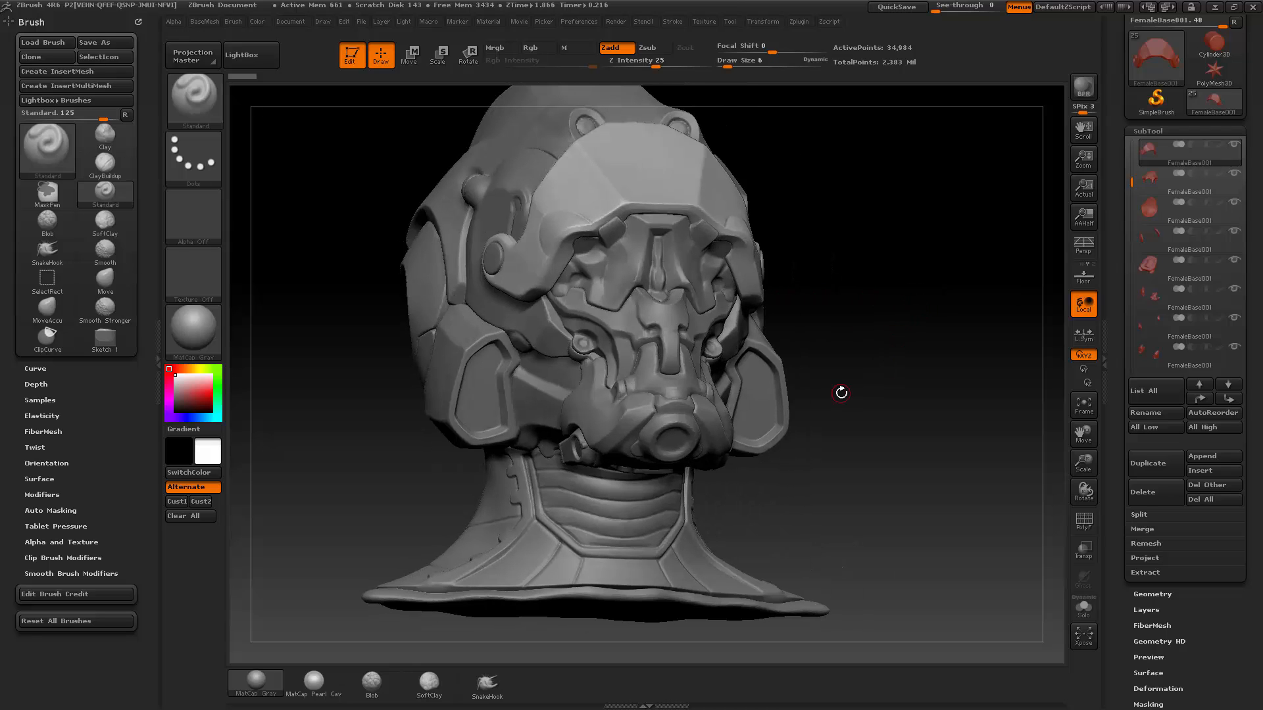
left_click_drag(860, 313, 807, 303)
left_click(700, 287, "alt")
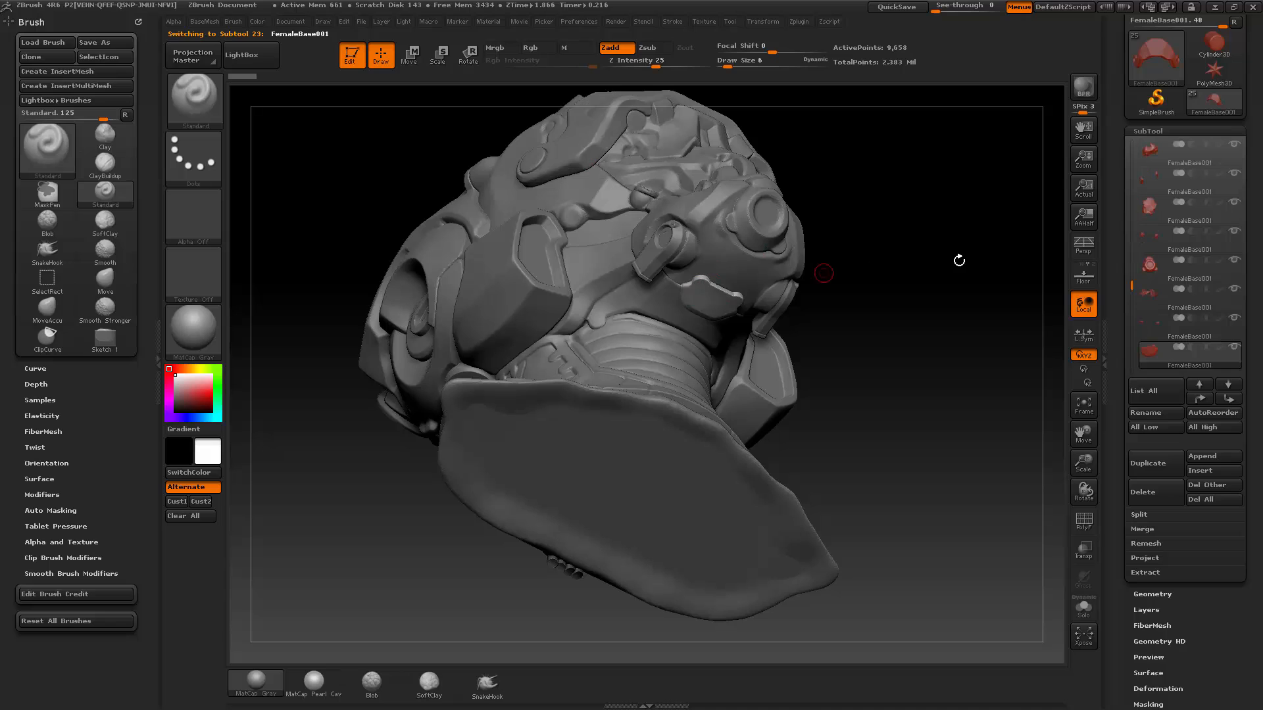
left_click_drag(956, 252, 780, 331)
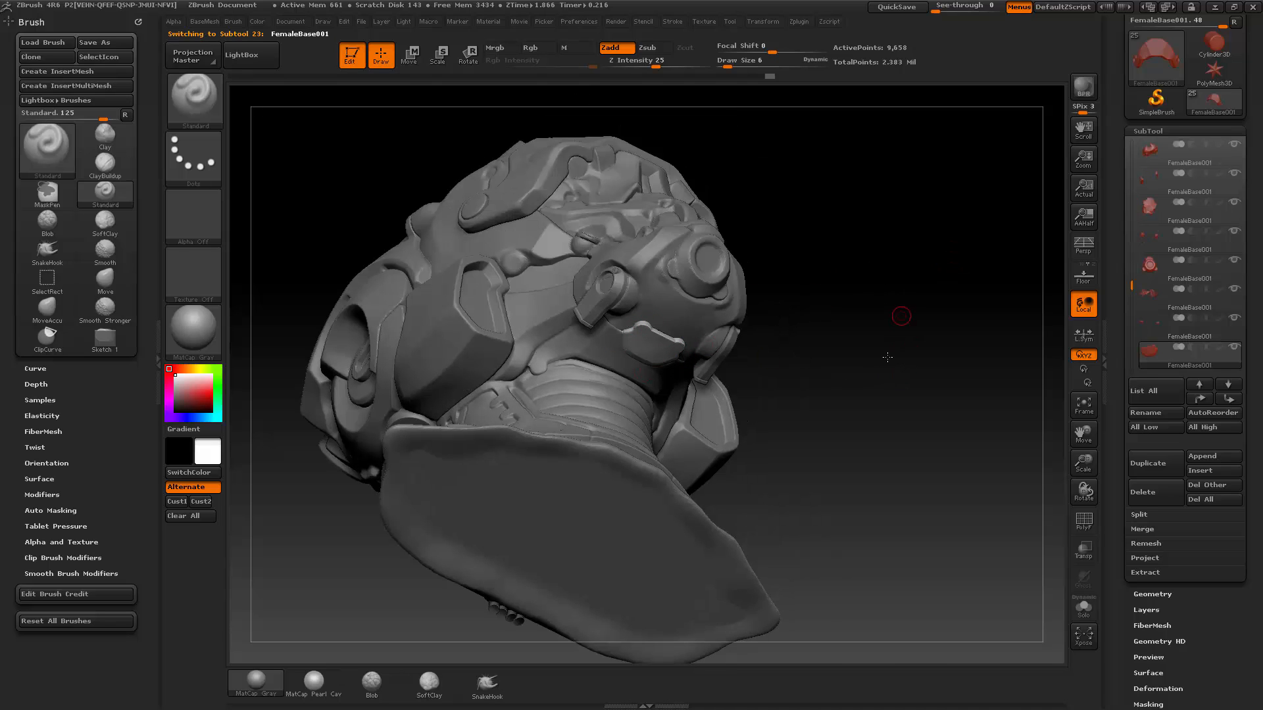
left_click_drag(887, 357, 667, 296)
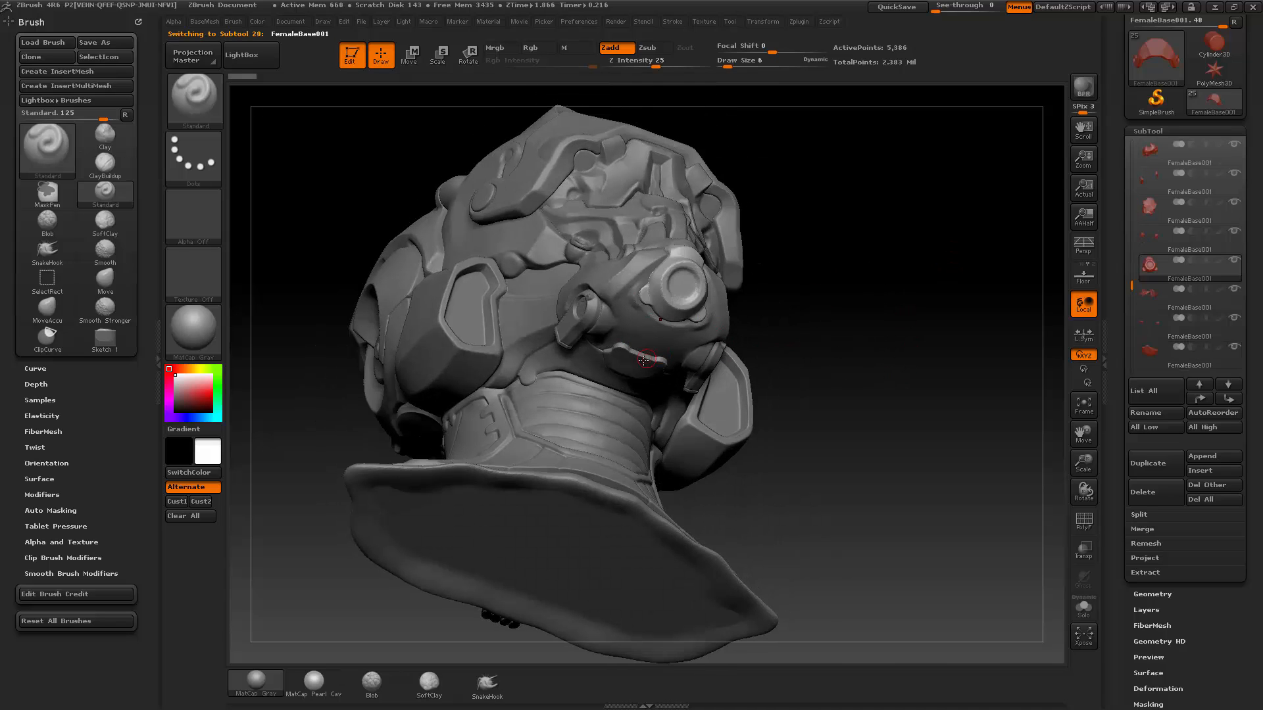
left_click(727, 324, "alt")
left_click_drag(856, 294, 630, 368)
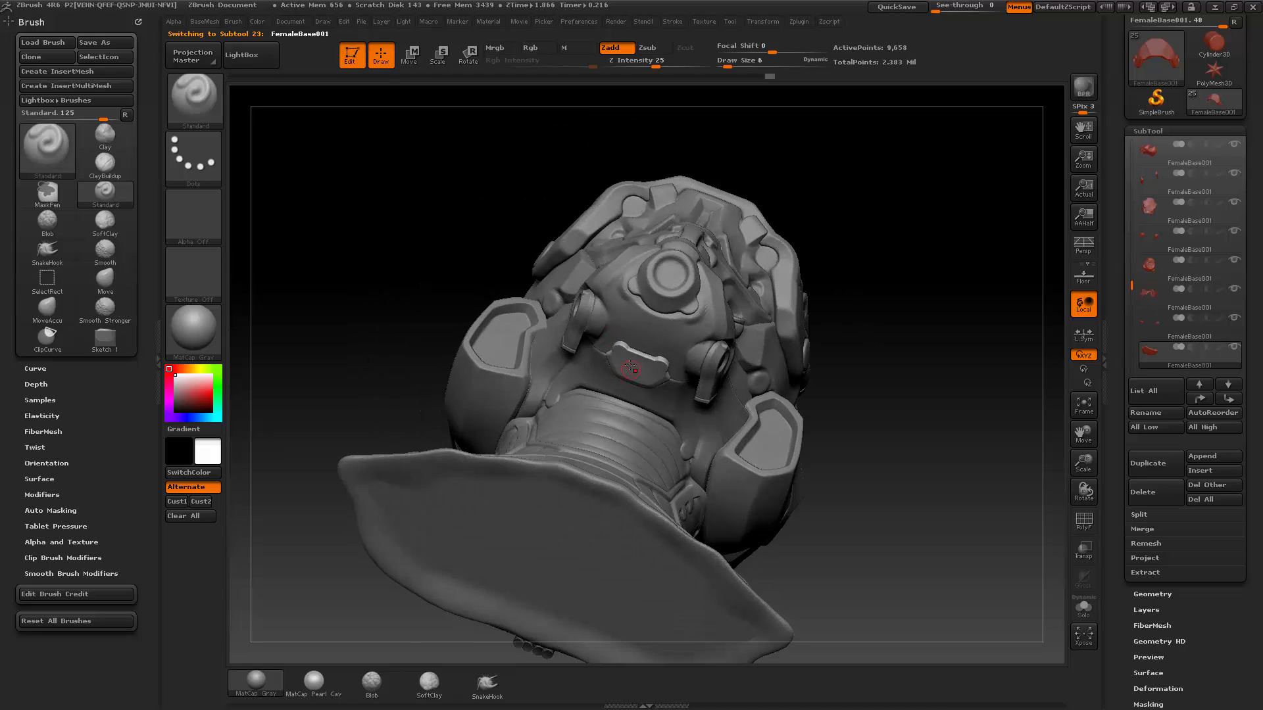
Relocate the selected chin plate in the subtool order and make it the first subtool.
left_click_drag(1129, 289, 1131, 148)
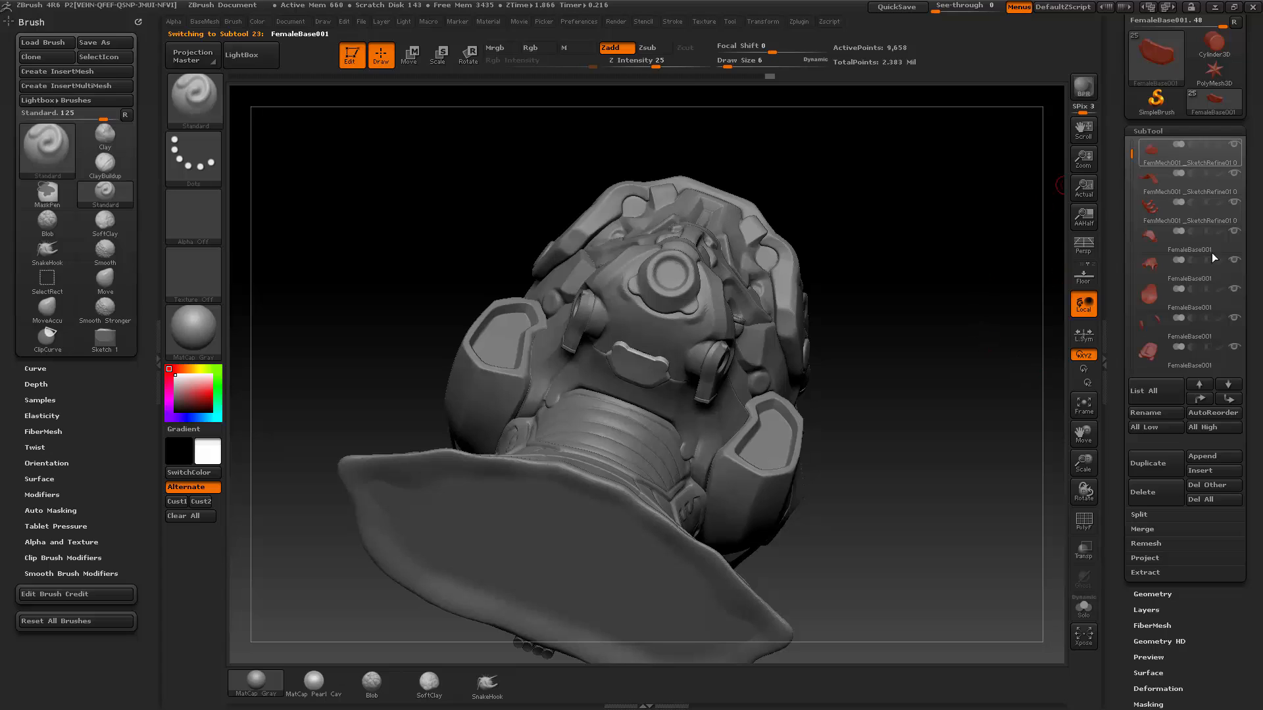
left_click_drag(932, 255, 892, 264)
left_click(651, 316, "alt")
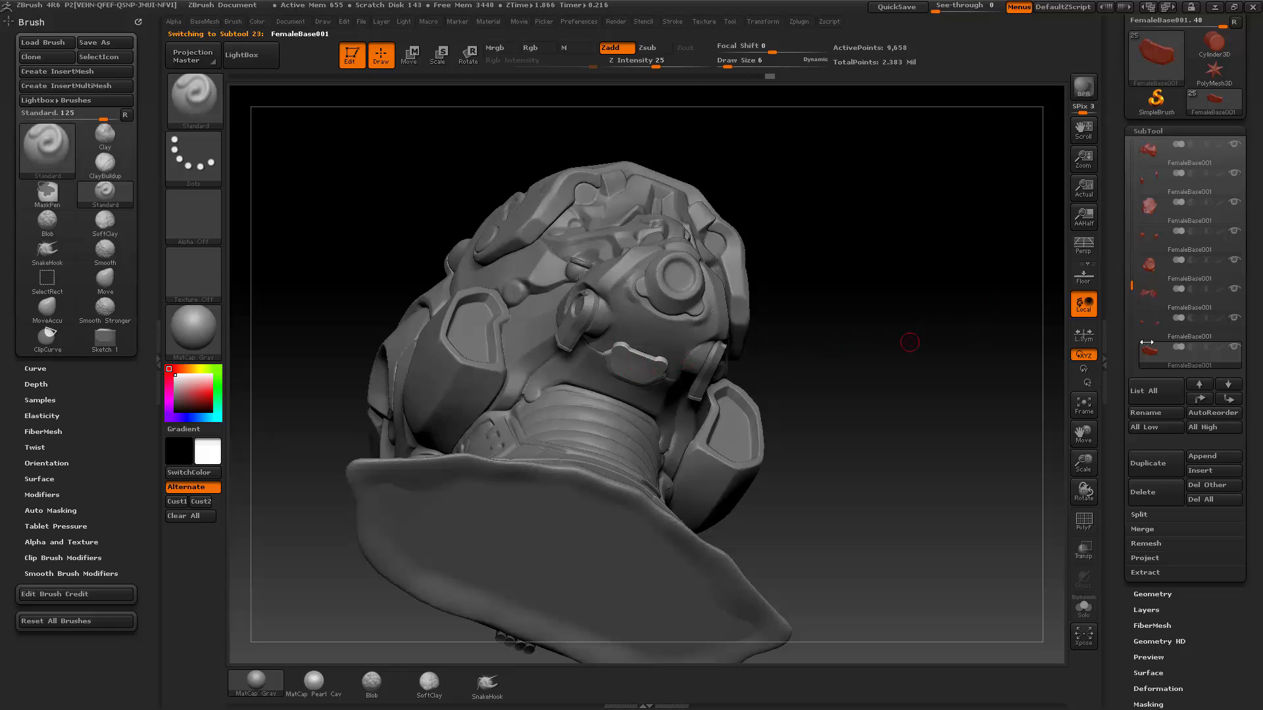
key("shift")
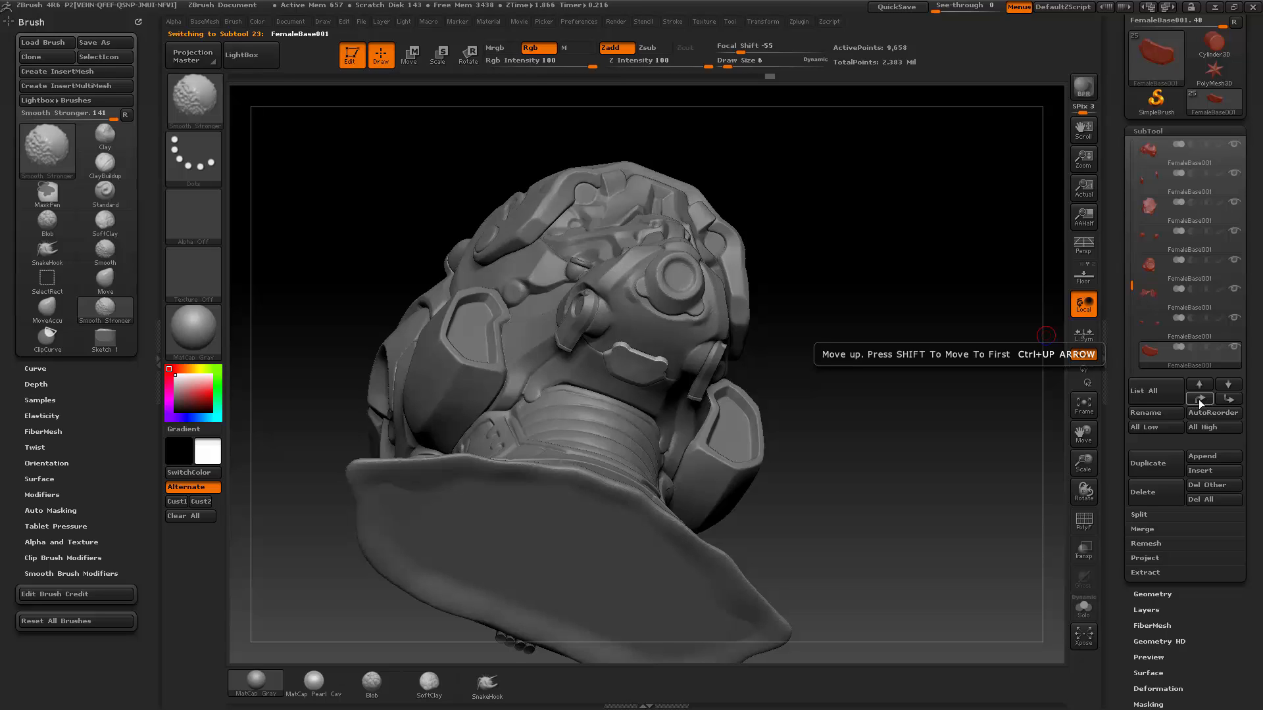
left_click(1198, 400, "shift")
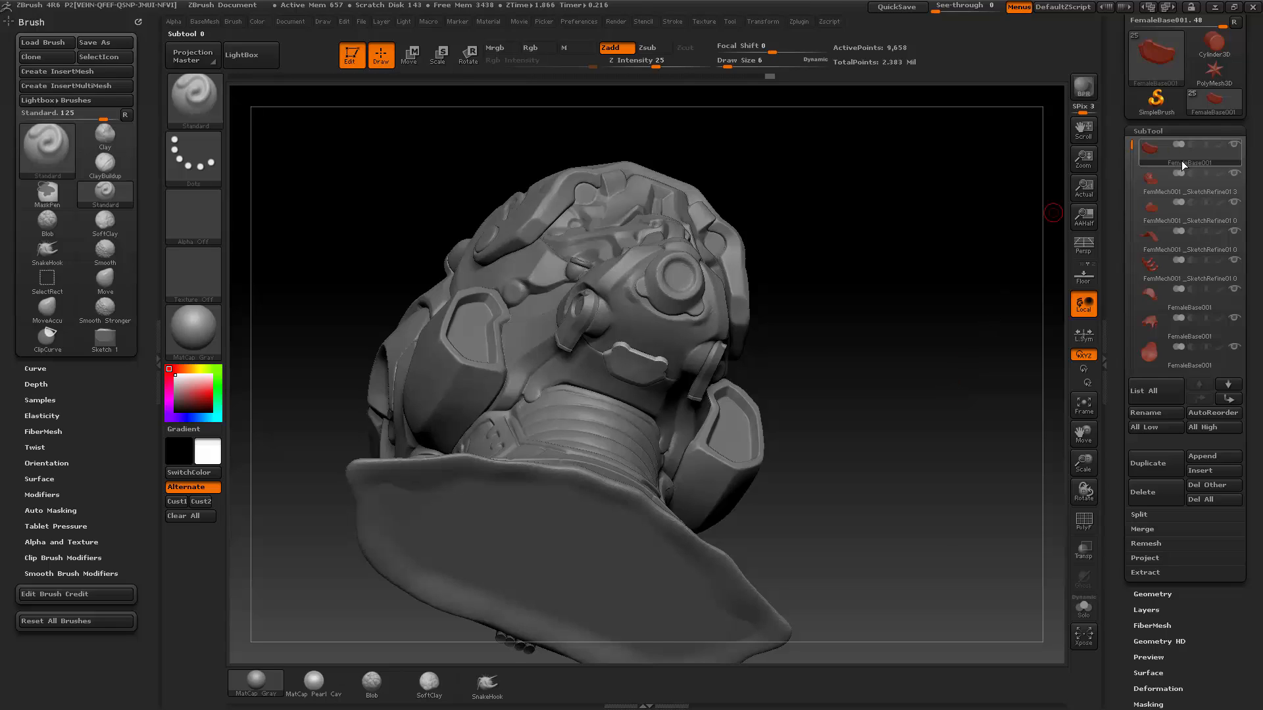
Isolate the chin plate subtool and restore the visibility of the whole character.
left_click(1235, 146, "shift")
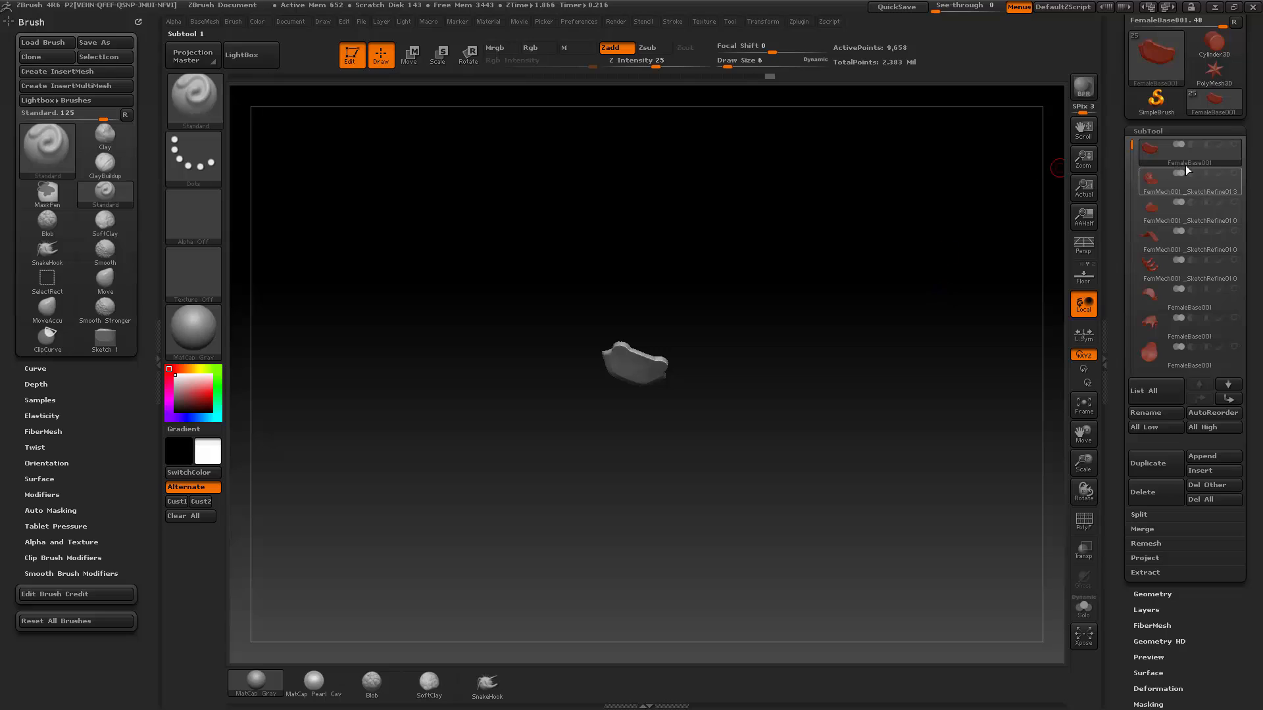
mouse_move(1191, 162)
left_click(1234, 144, "shift")
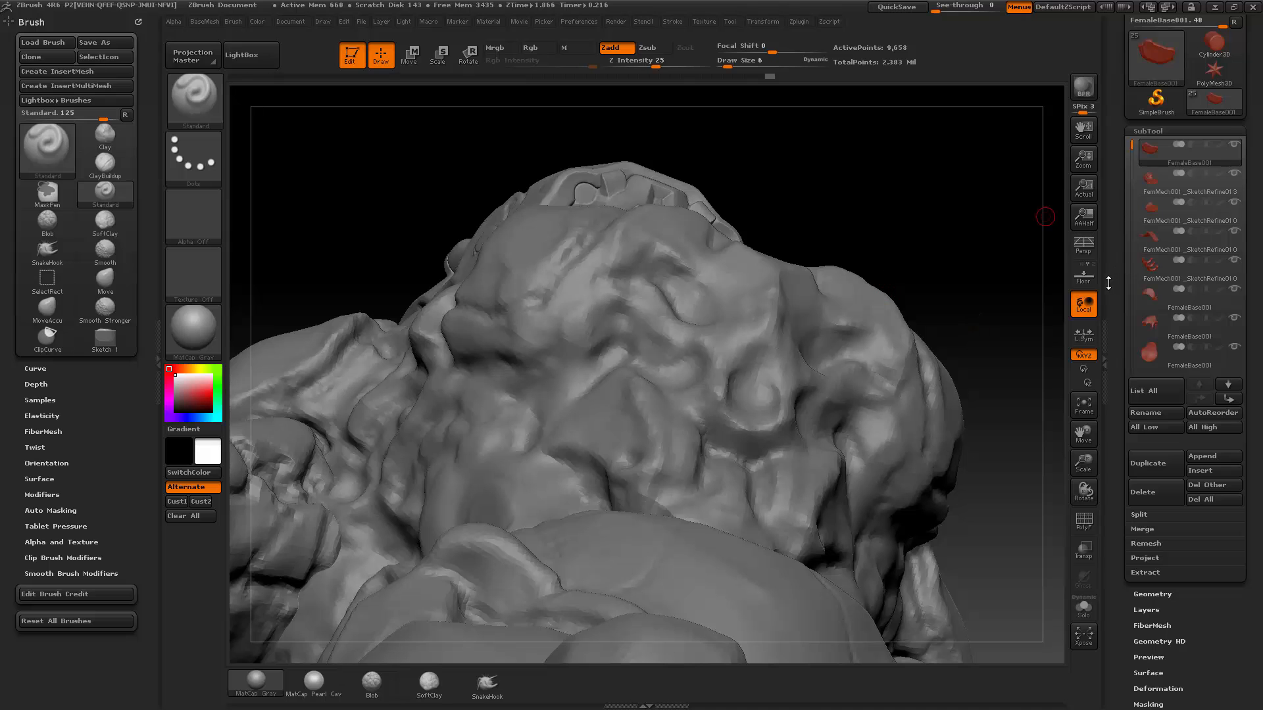
left_click_drag(953, 169, 667, 417, "alt")
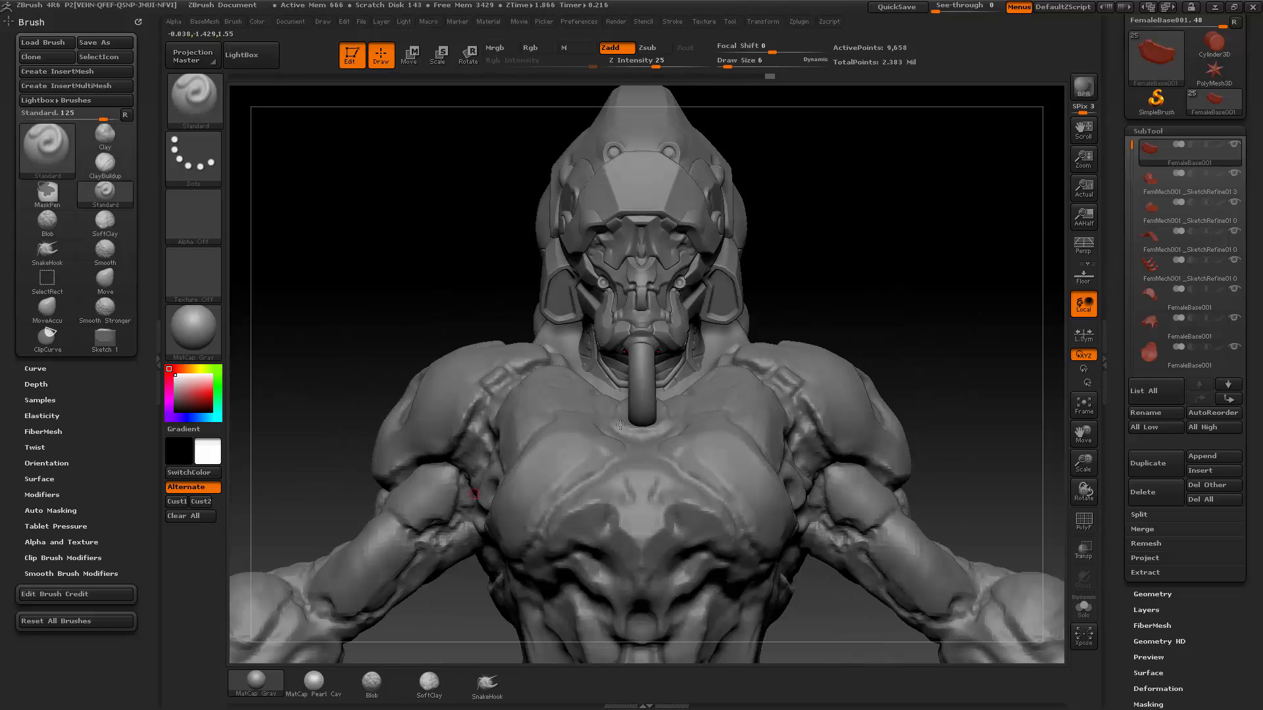
left_click_drag(916, 248, 888, 206)
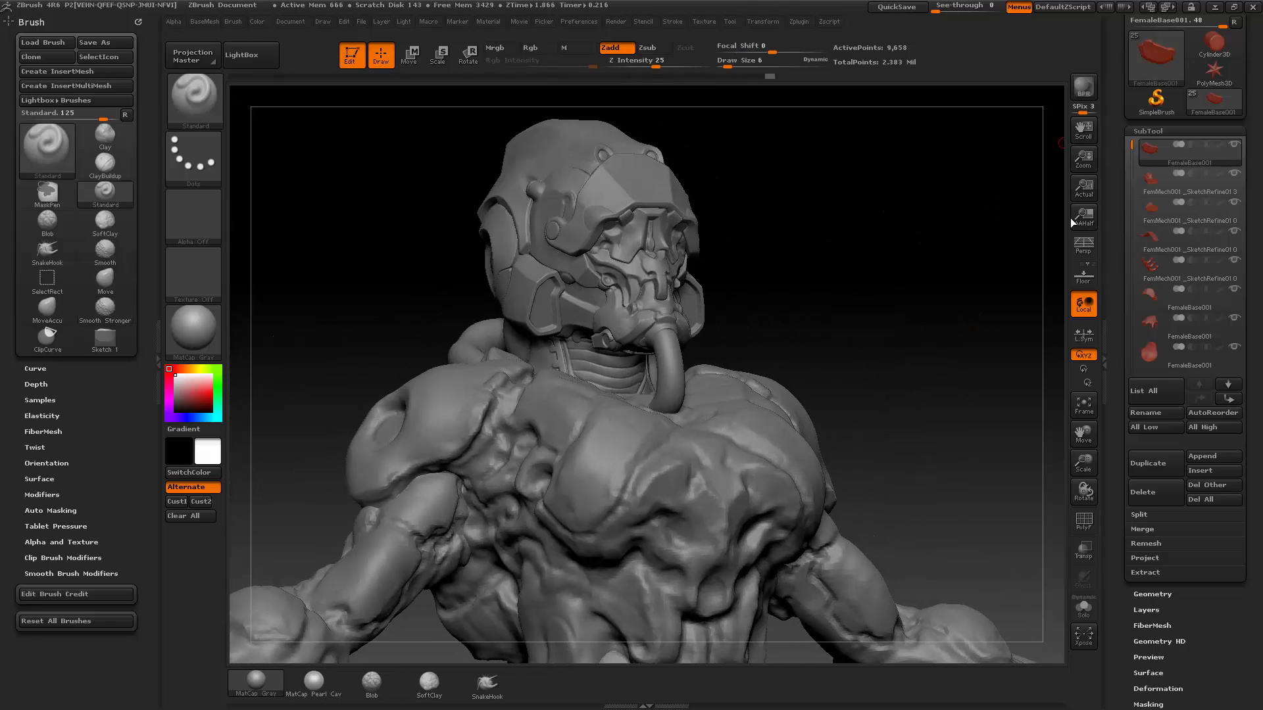
Isolate the chin plate and make the three FemMech001_SketchRefine subtools directly below it visible as well.
left_click(1233, 145, "shift")
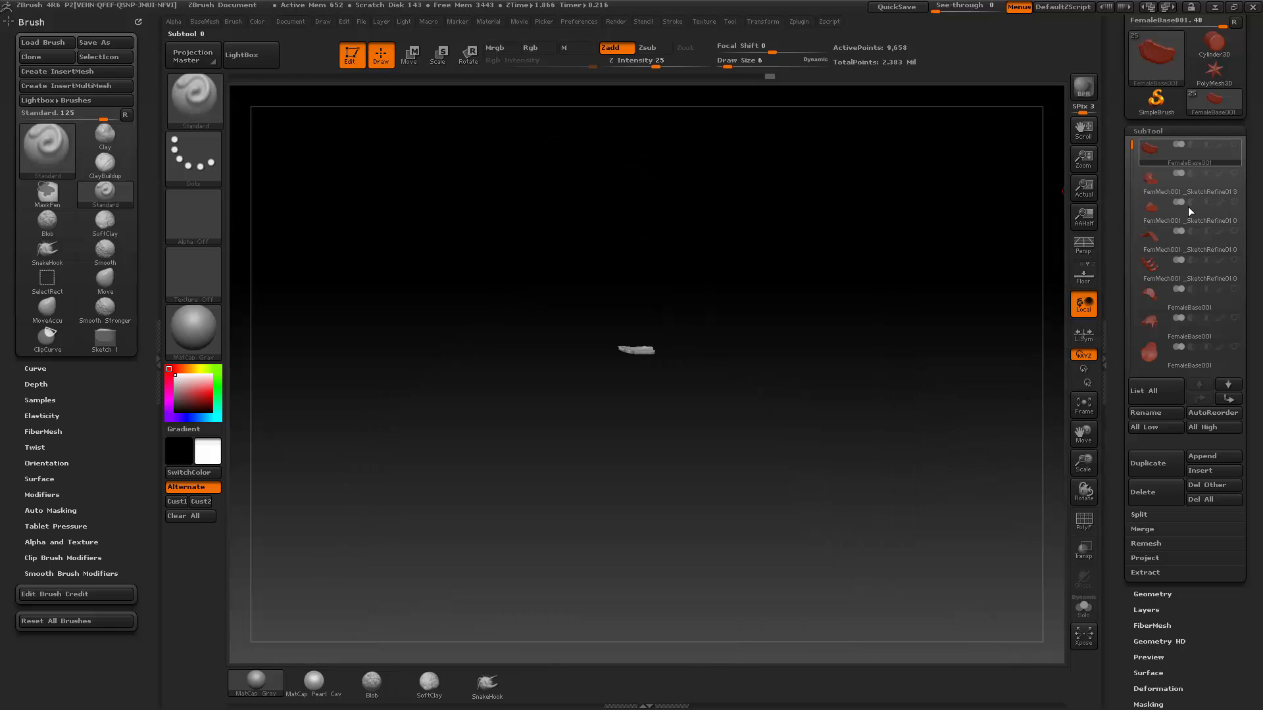
left_click_drag(865, 259, 822, 300)
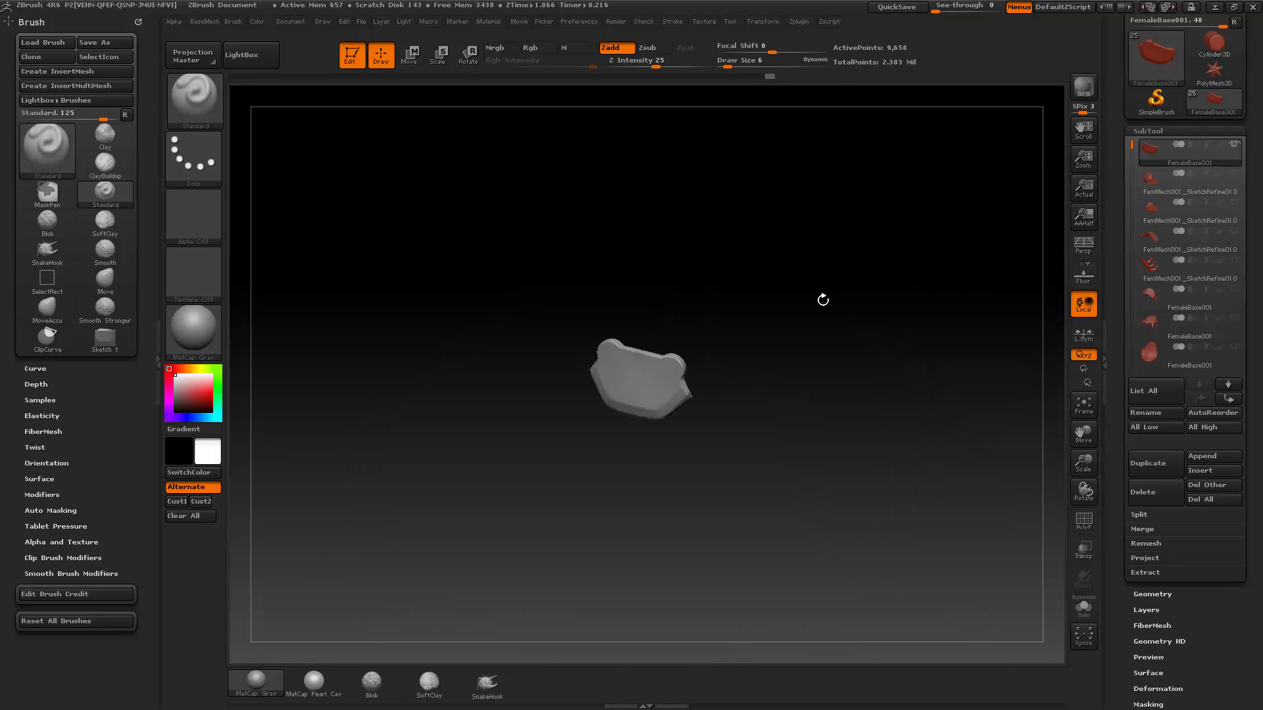
key("s")
left_click_drag(763, 337, 813, 340, "alt")
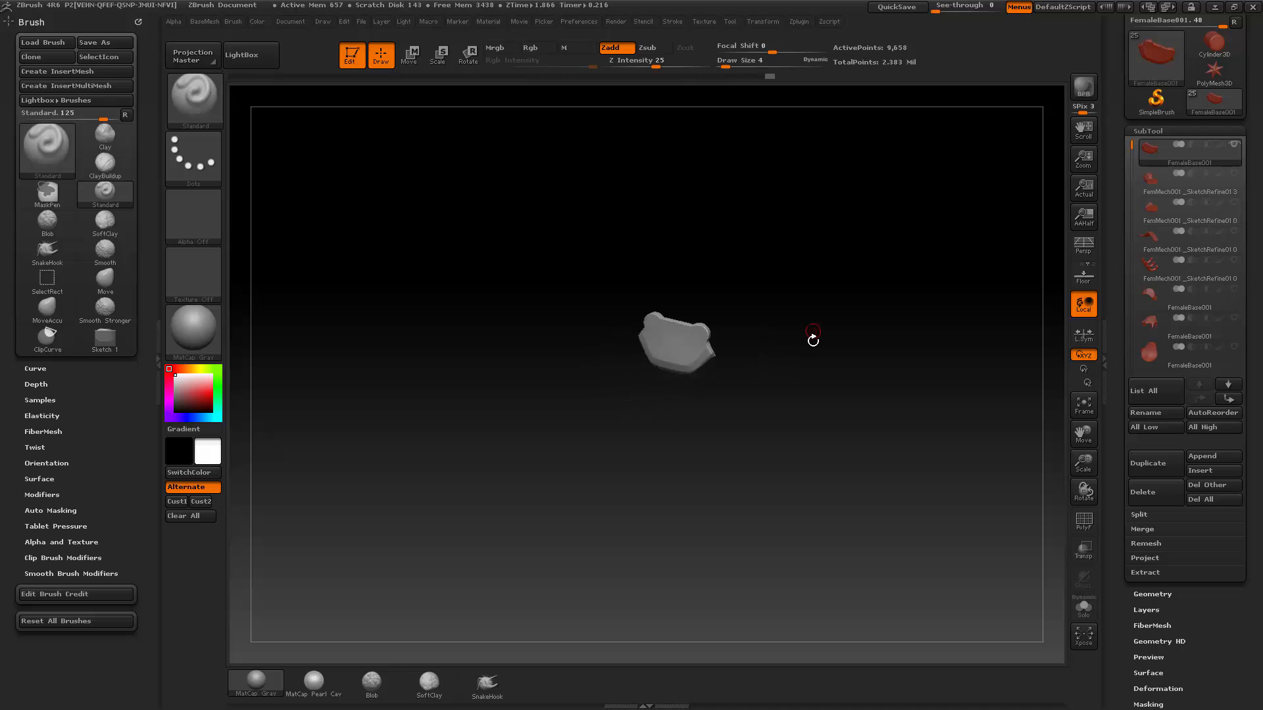
left_click(1234, 175)
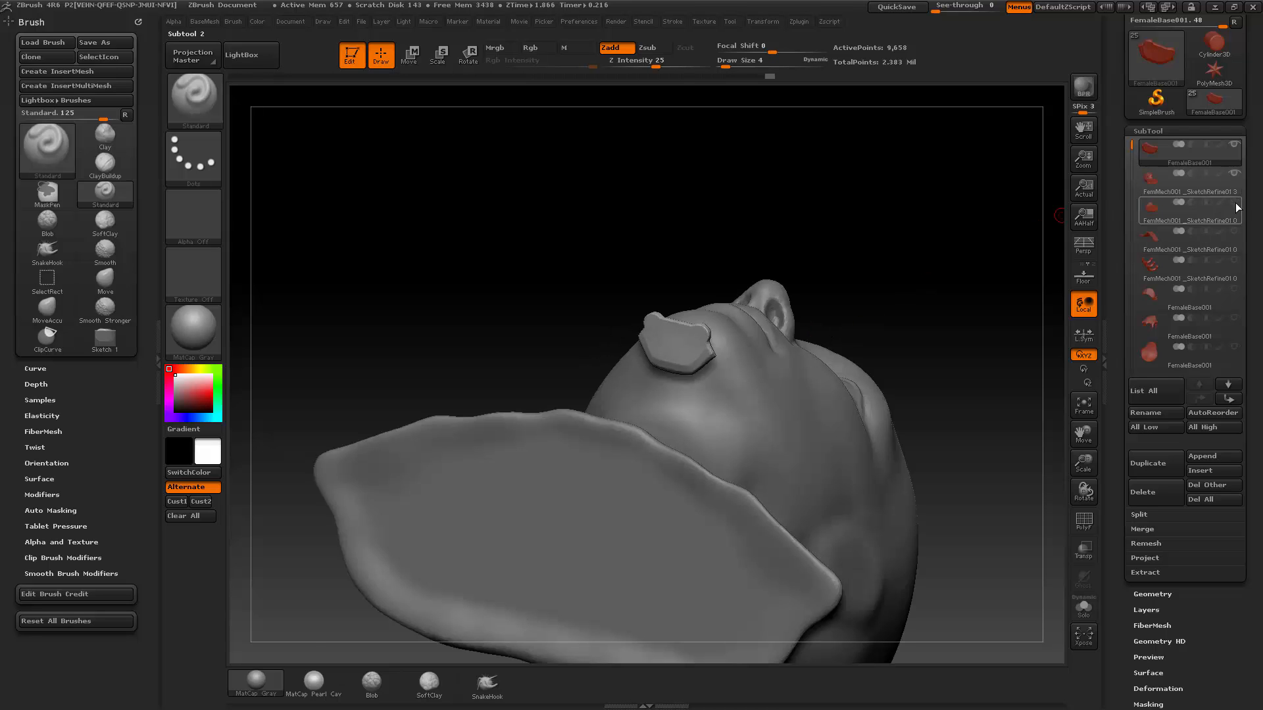
left_click(1234, 203)
left_click(1234, 232)
left_click_drag(926, 223, 853, 466)
left_click_drag(896, 564, 866, 351)
left_click_drag(896, 159, 941, 319)
Hide every subtool except the chin plate, and make all subtools visible again.
left_click(1233, 144, "shift")
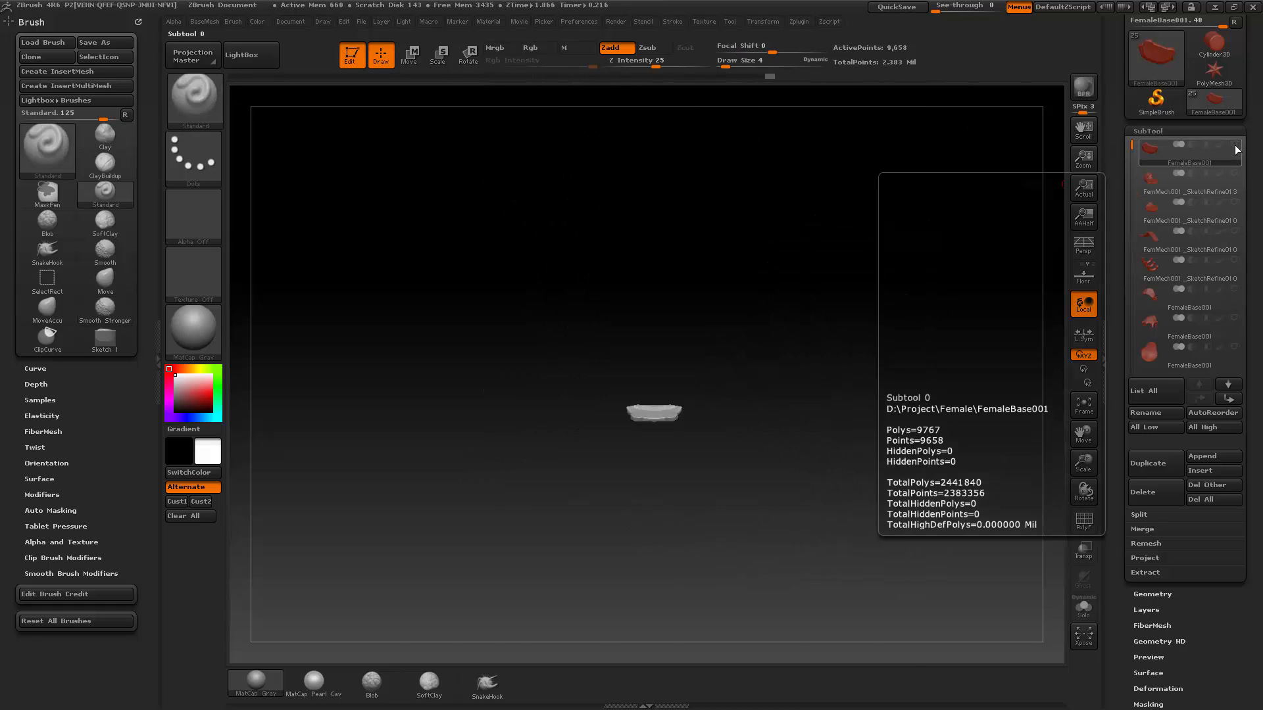
left_click(1234, 144, "shift")
left_click_drag(985, 229, 1056, 245)
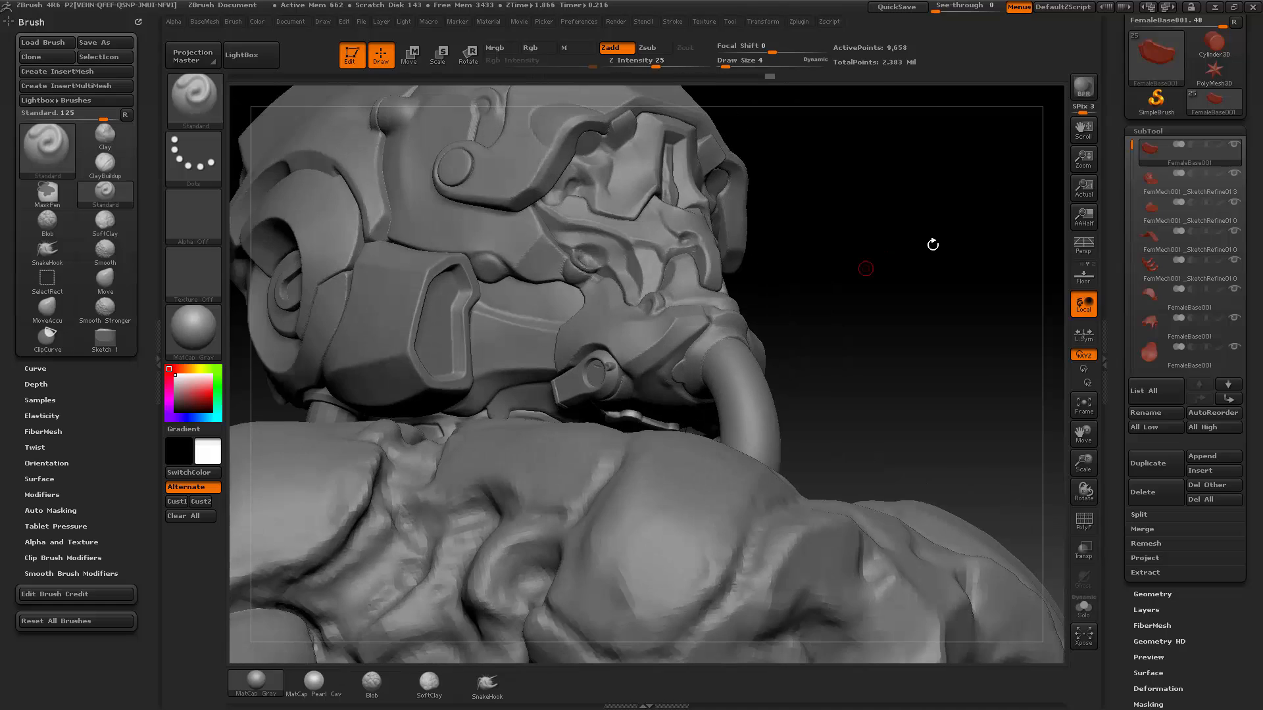
left_click_drag(896, 238, 690, 409)
Pick the sculpted body in the model and reselect the chin plate subtool under the mask.
left_click(614, 558, "alt")
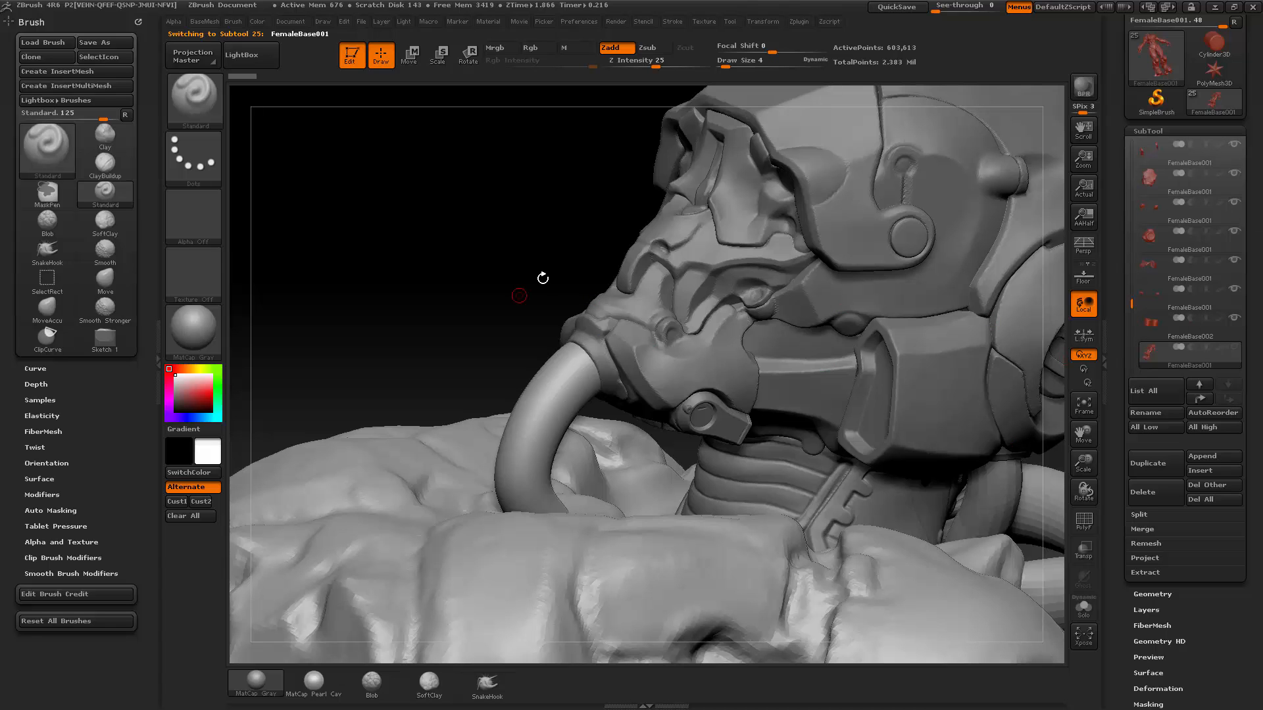
left_click_drag(542, 278, 708, 337)
left_click(711, 340, "alt")
left_click_drag(996, 293, 904, 378)
left_click(610, 481, "alt")
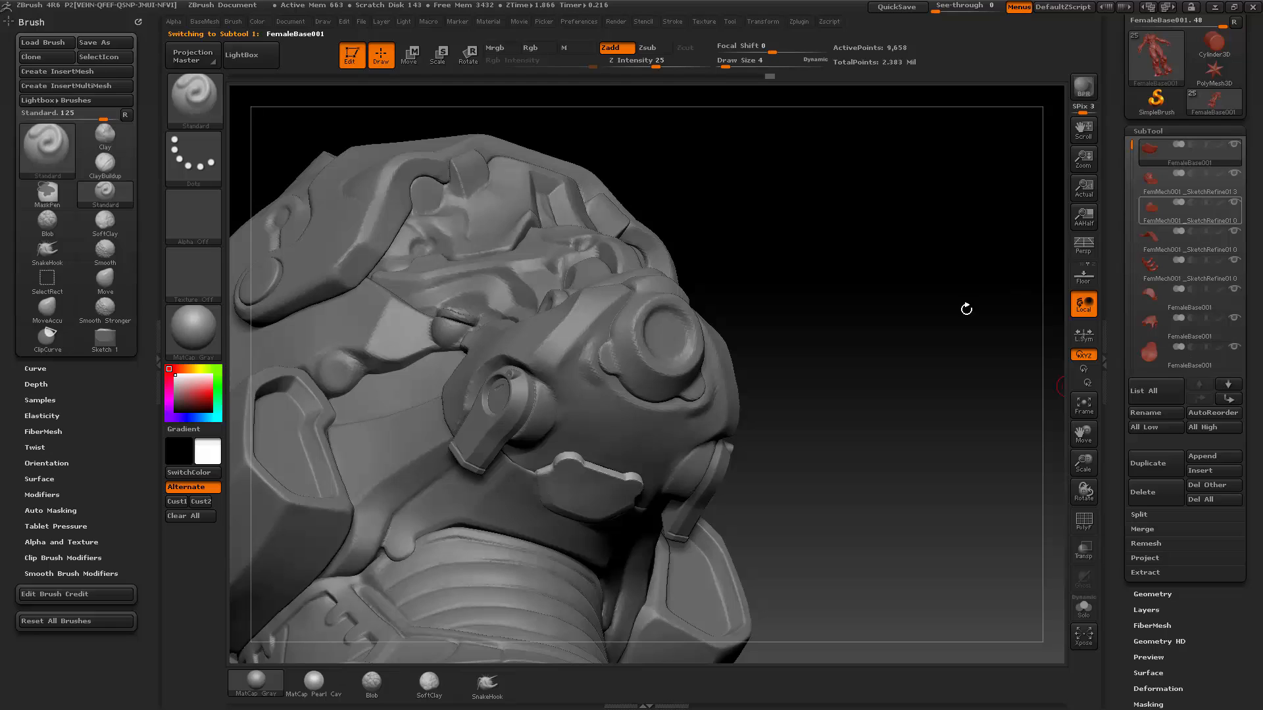
Move the inner jaw and neck subtool and the mask subtool to the top of the subtool order.
left_click(523, 491, "alt")
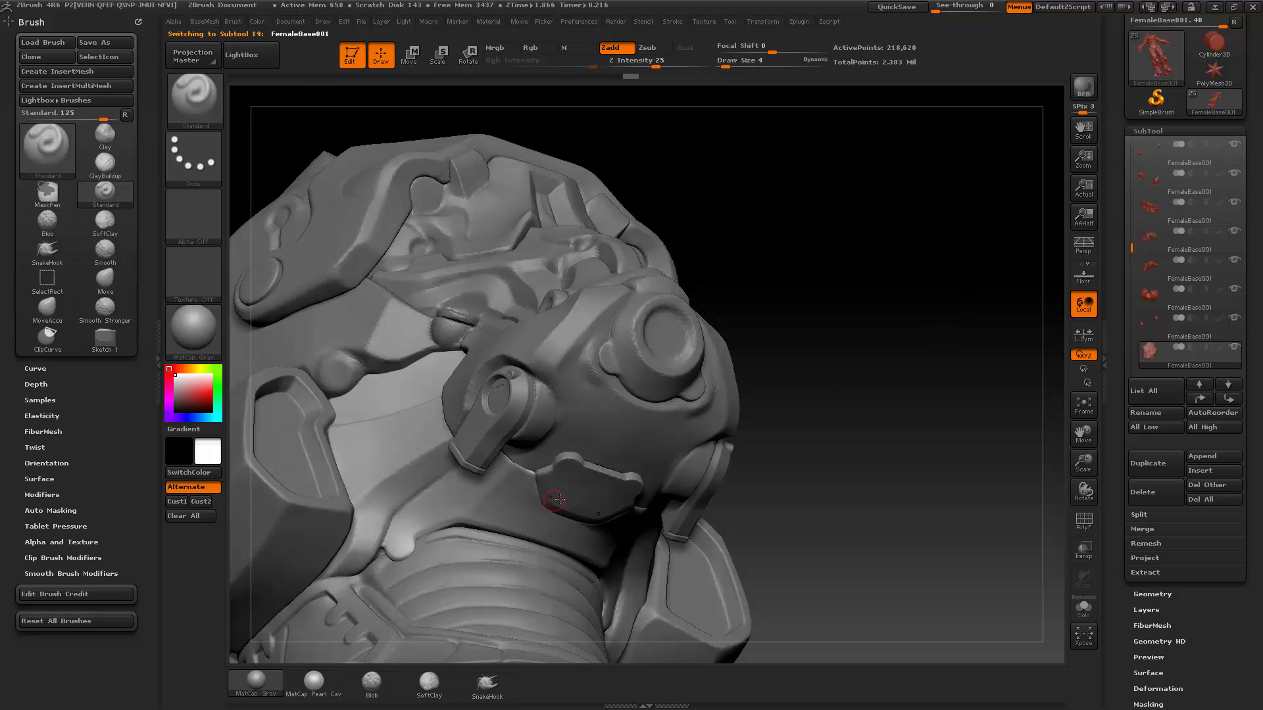
left_click(1199, 400, "shift")
left_click(685, 443, "alt")
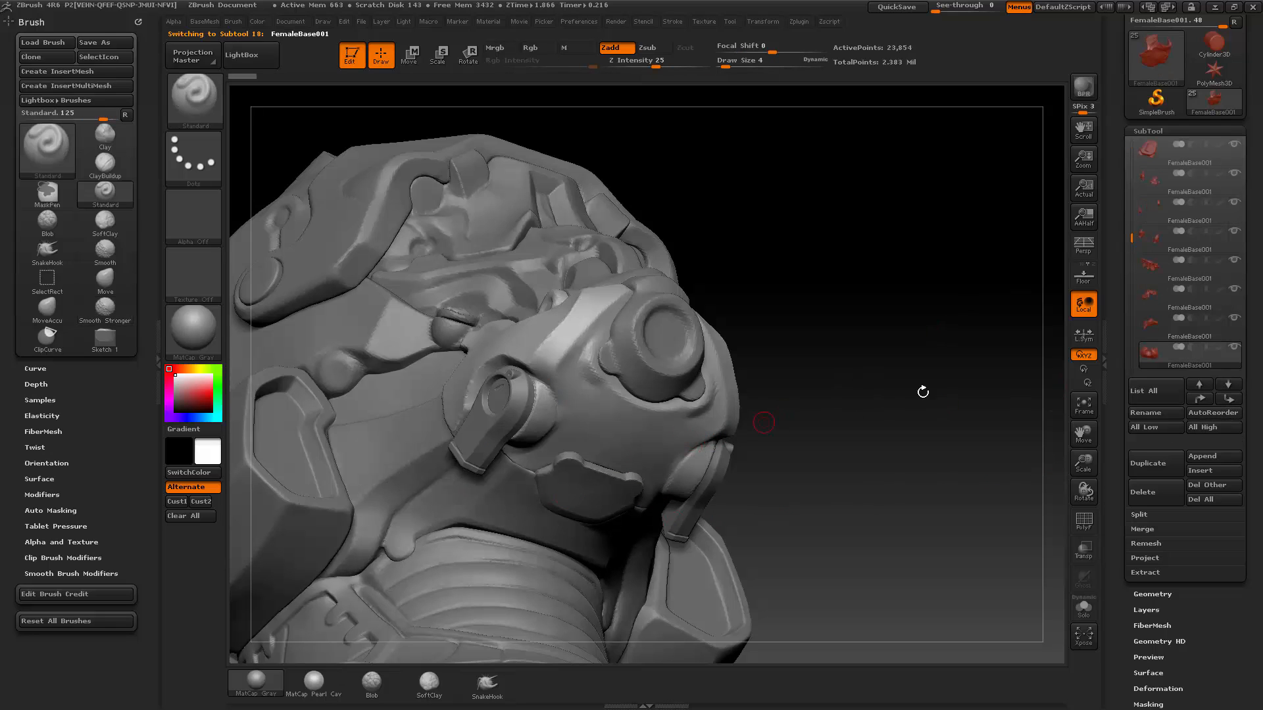
Show only the mask, the inner jaw and neck piece, and the chin plate.
left_click(1234, 148, "shift")
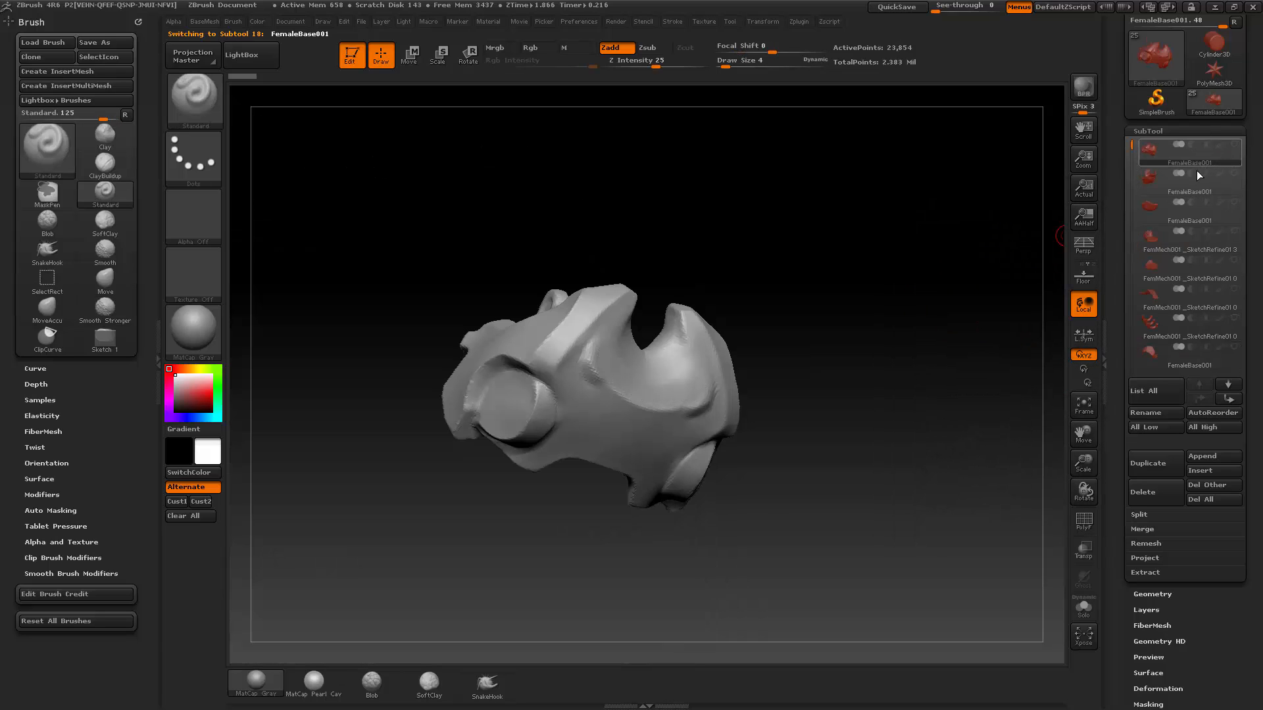
left_click(1234, 173)
left_click(1234, 202)
mouse_move(945, 311)
left_mouse_down()
mouse_move(850, 313)
mouse_move(874, 290)
mouse_move(753, 352)
mouse_move(890, 335)
mouse_move(889, 325)
mouse_move(905, 361)
mouse_move(938, 364)
mouse_move(837, 400)
left_mouse_up()
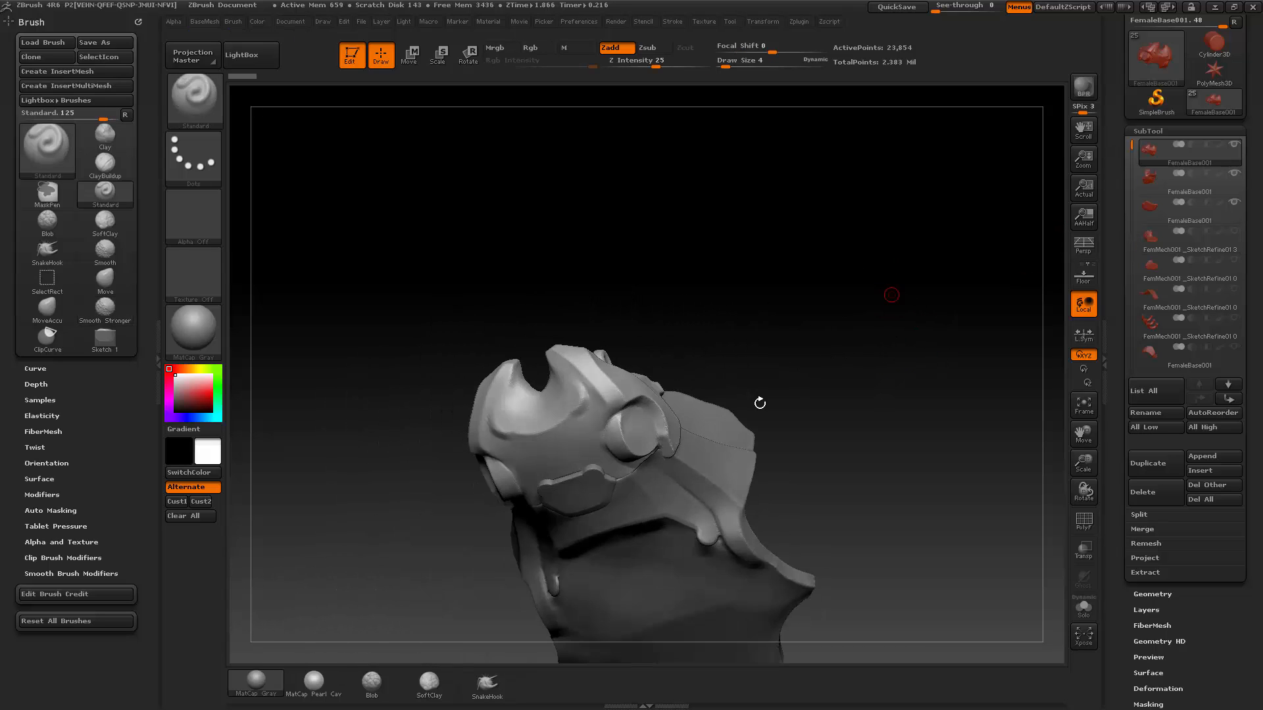
left_click_drag(898, 343, 911, 292)
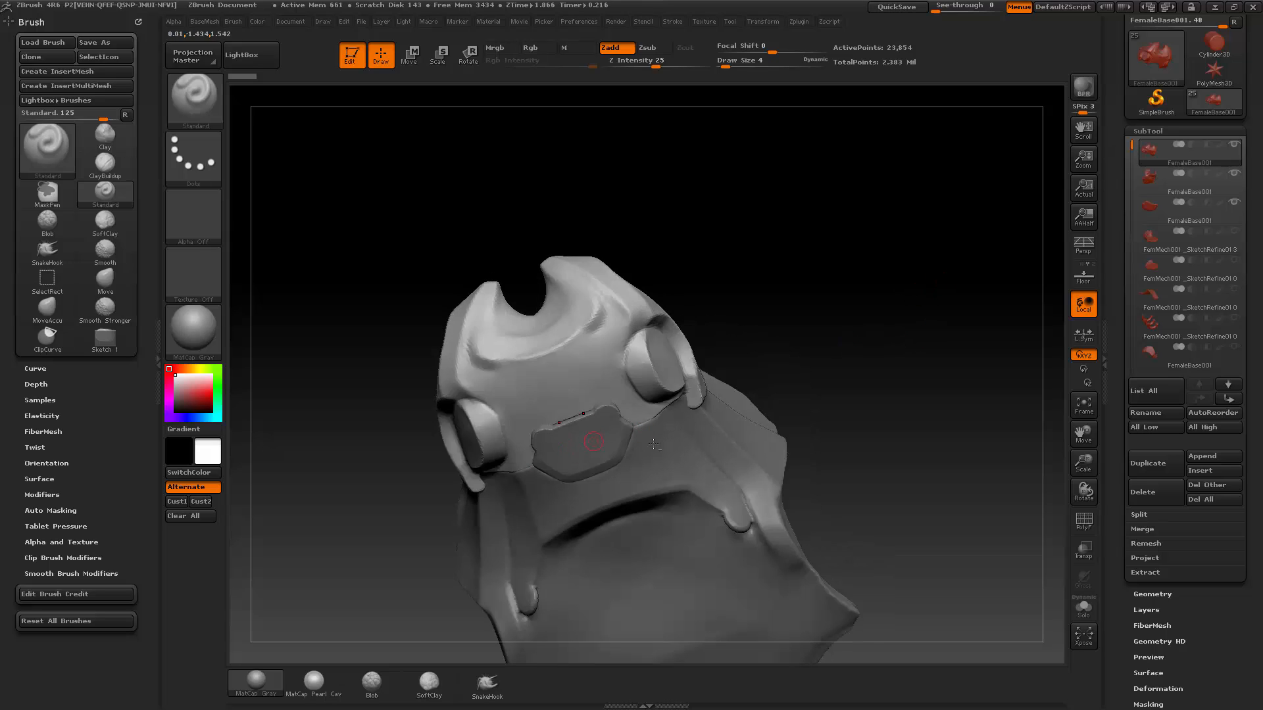
Select the chin plate subtool and hide all other subtools.
left_click(613, 432, "alt")
left_click(1234, 203, "shift")
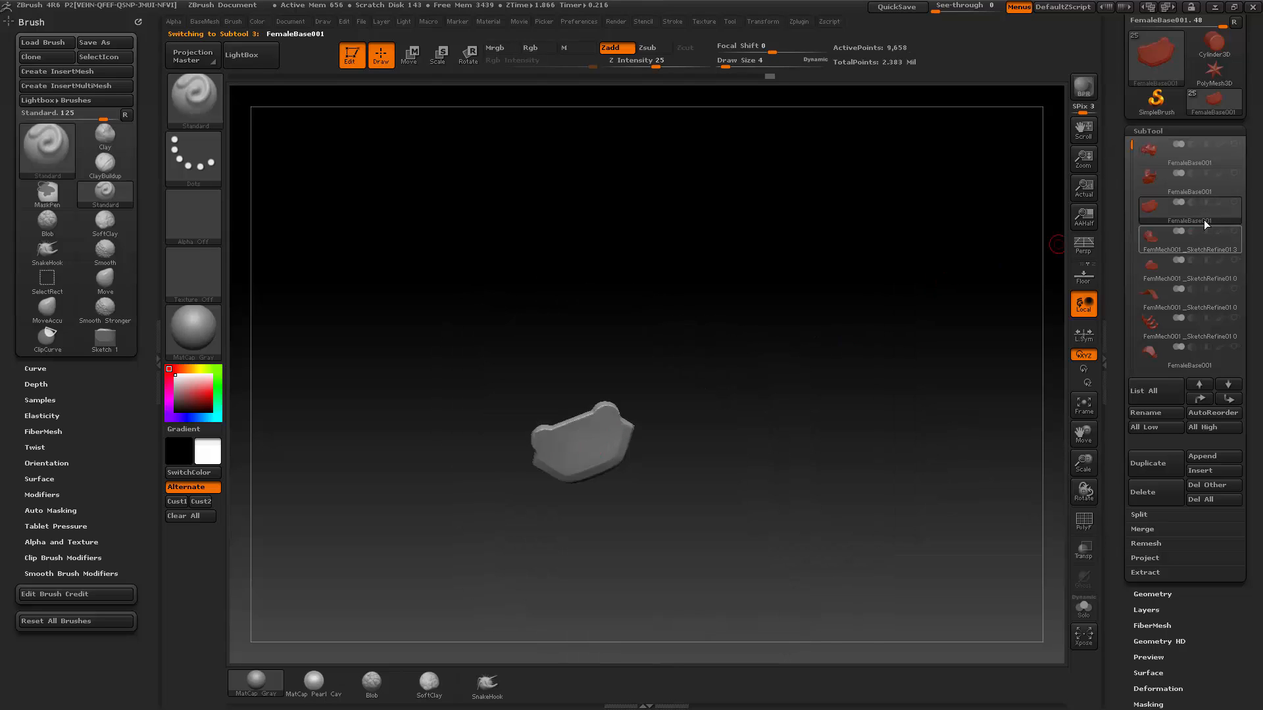
mouse_move(859, 338)
left_mouse_down()
mouse_move(843, 293)
mouse_move(787, 378)
mouse_move(825, 381)
mouse_move(810, 341)
left_mouse_up()
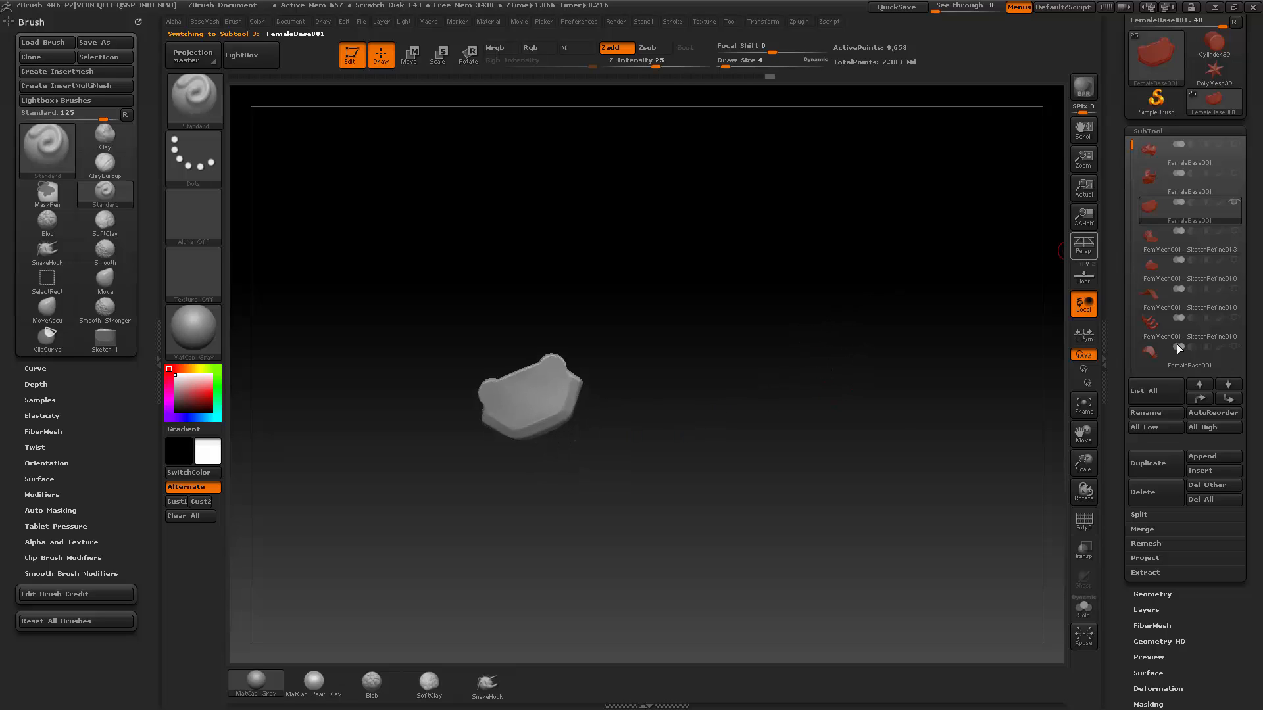
Move the chin plate subtool above the mask and the jaw piece to the first position.
mouse_move(1151, 236)
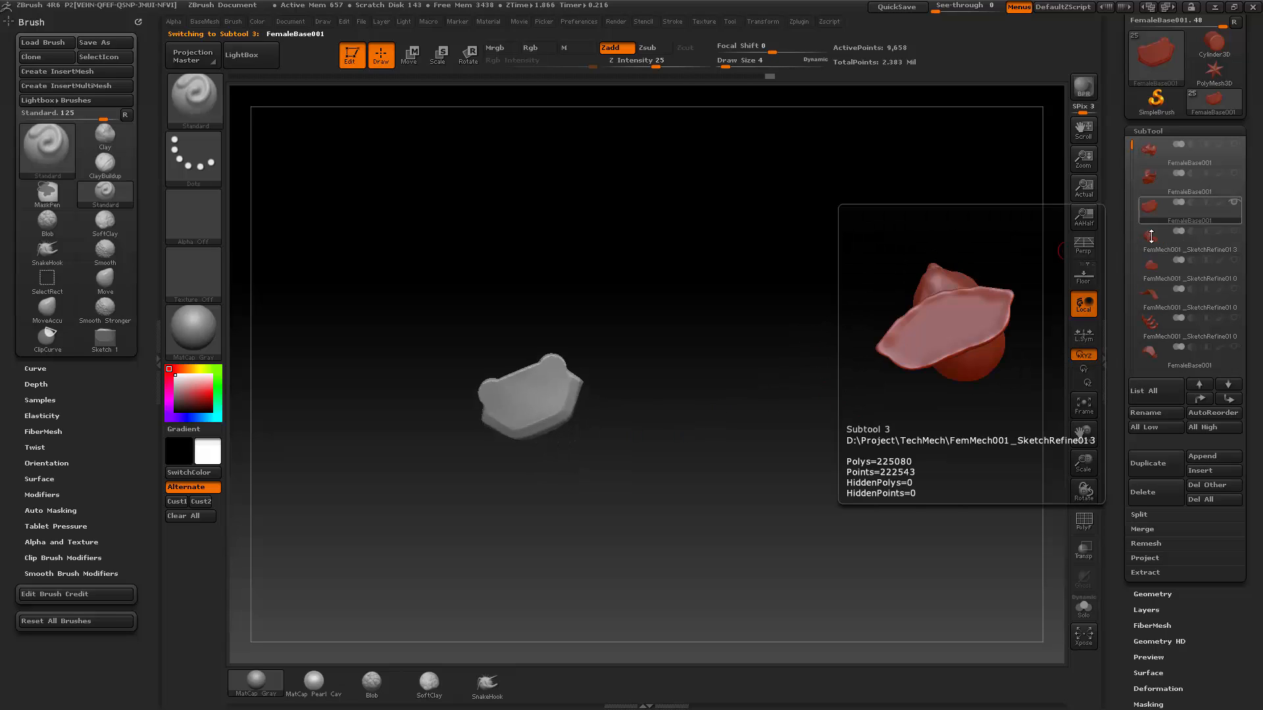
mouse_move(1136, 147)
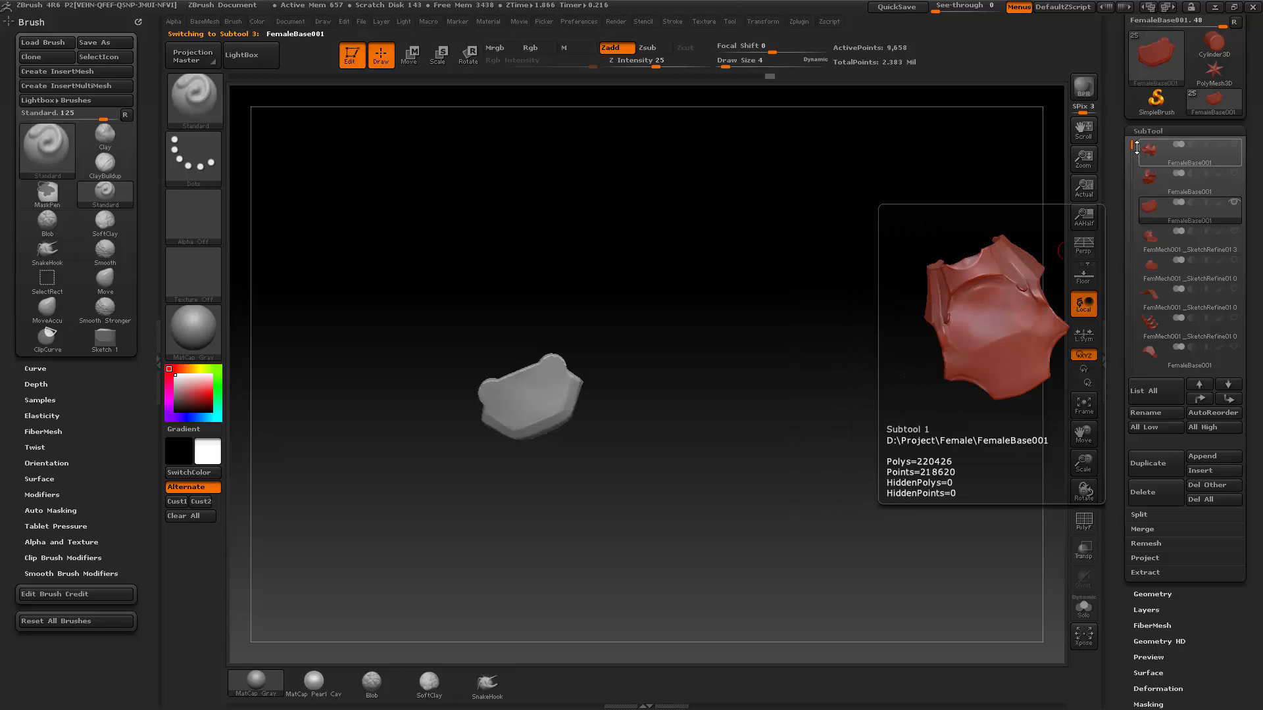
mouse_move(1136, 147)
left_mouse_down()
mouse_move(1132, 164)
mouse_move(1132, 149)
left_mouse_up()
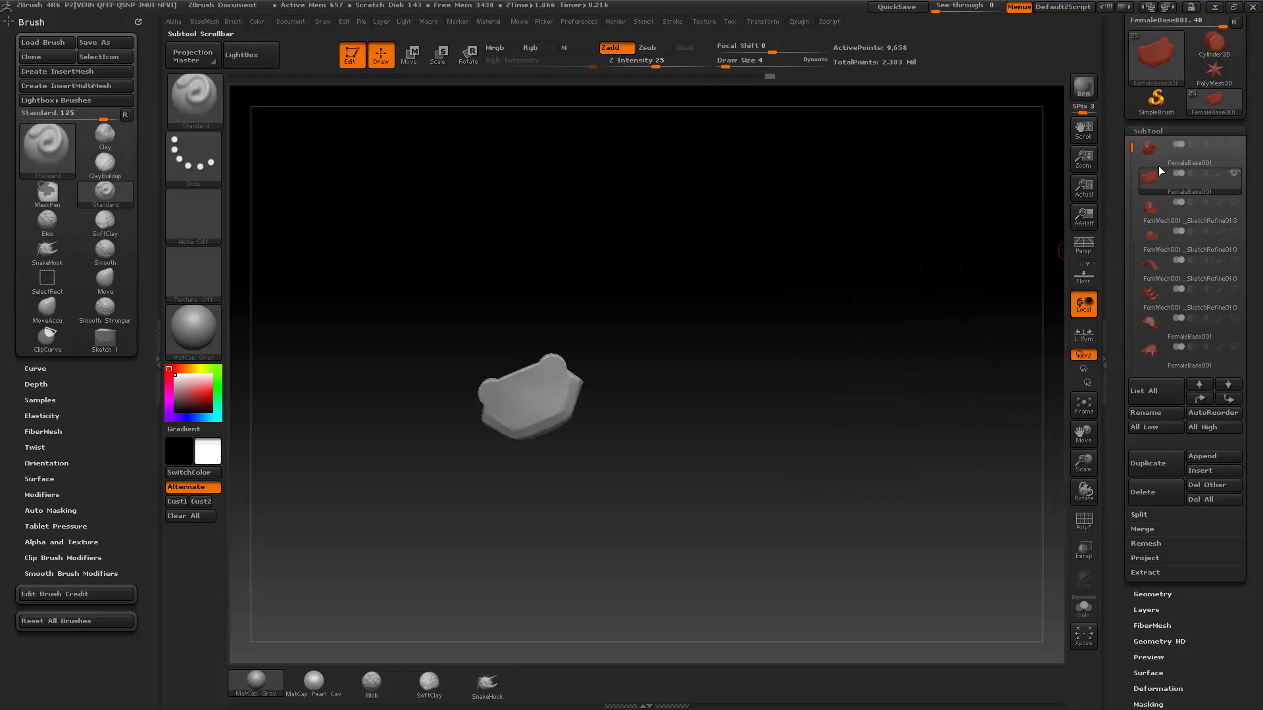
left_click(1204, 399)
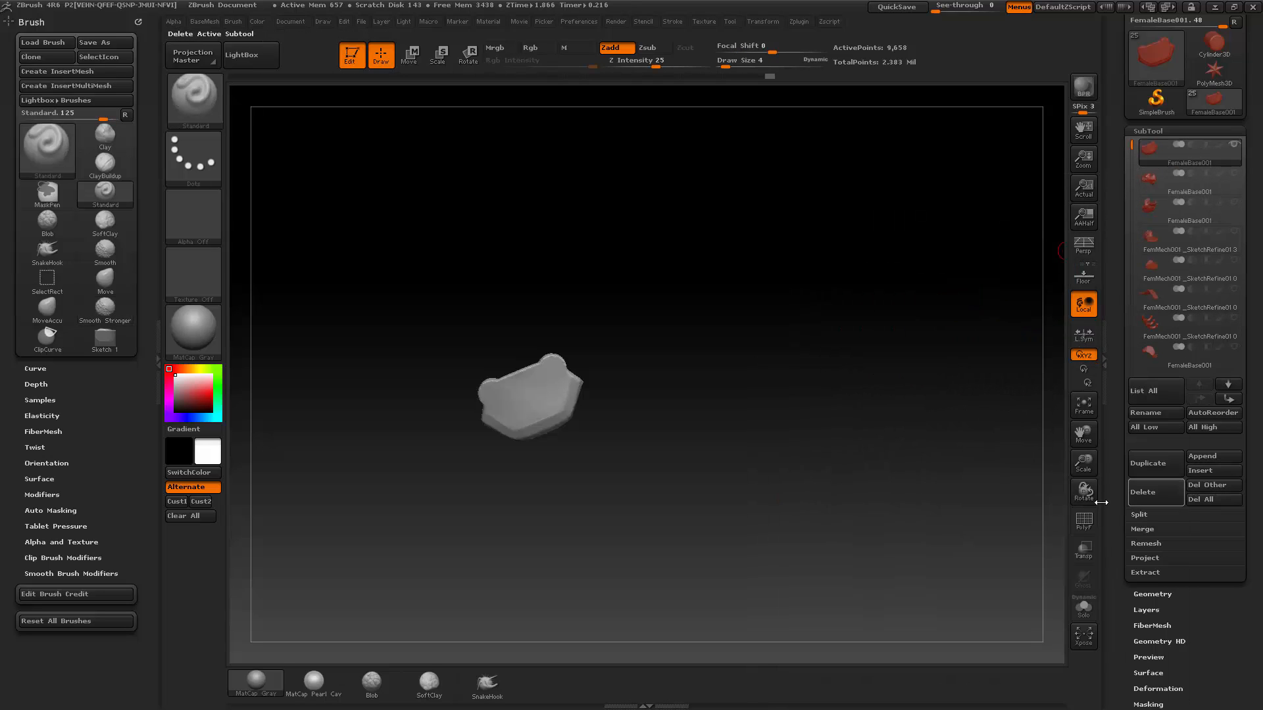
Insert a ZSphere as a new subtool directly below the chin plate.
left_click(1199, 471)
left_click(853, 507)
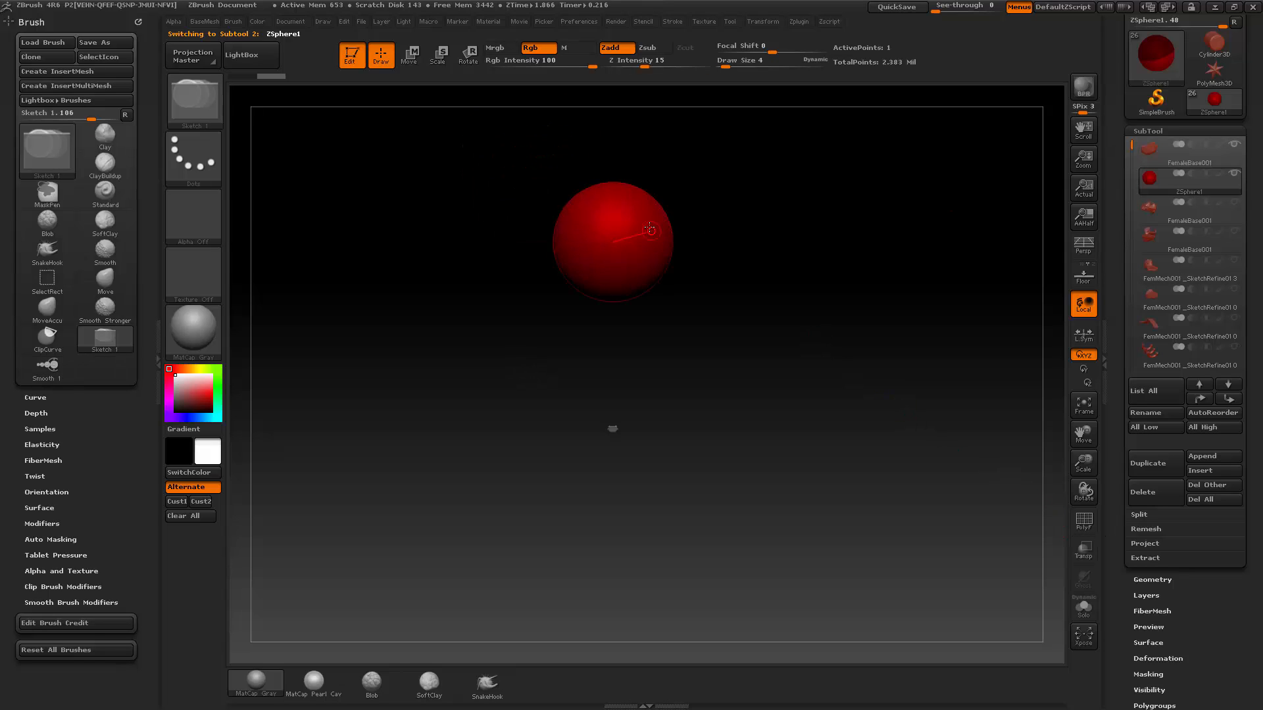
left_click_drag(767, 260, 663, 394)
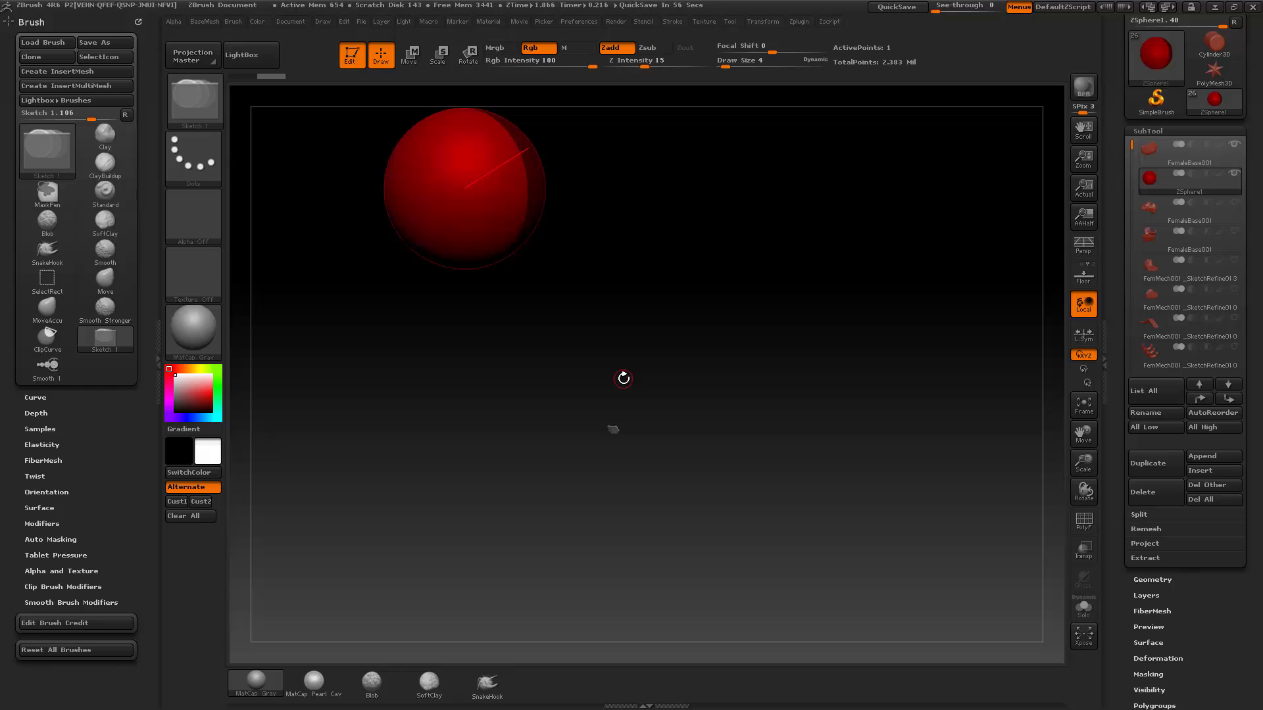
left_click_drag(834, 259, 654, 234)
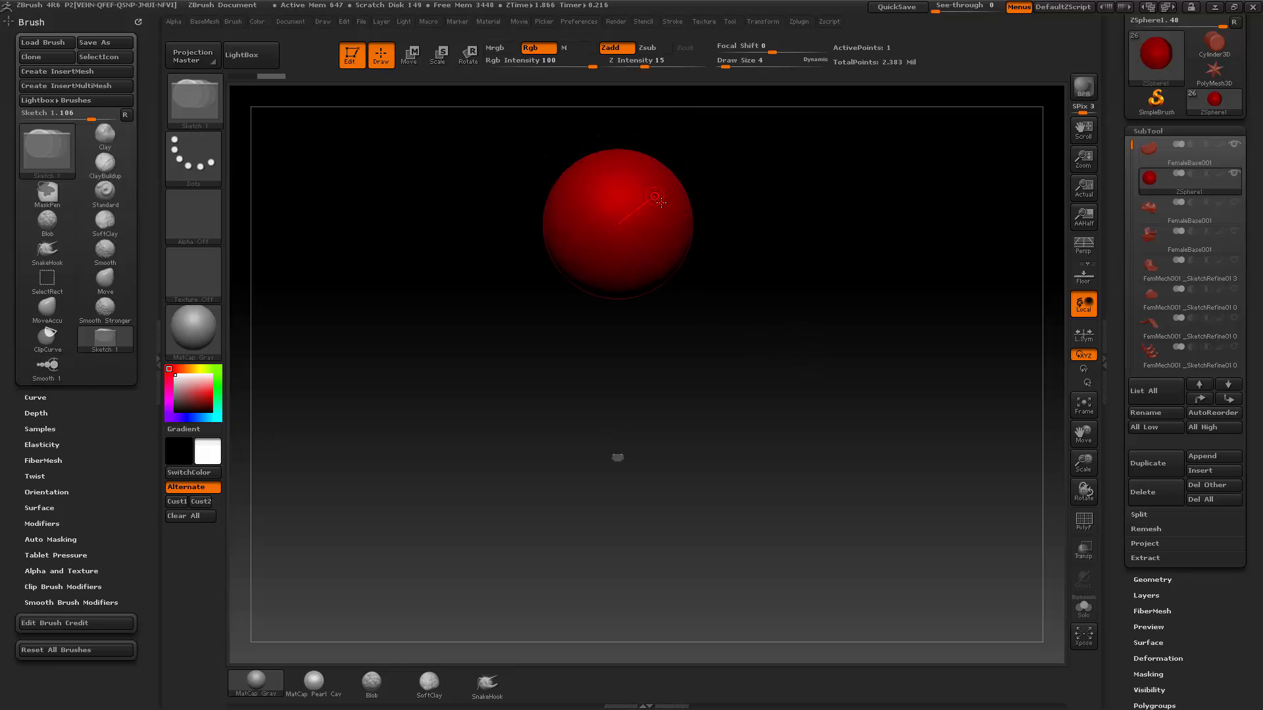
Scale the ZSphere down to a tiny size so that it no longer obstructs the chin plate.
left_click(763, 21)
key("e")
left_click_drag(649, 197, 601, 177)
left_click_drag(806, 279, 756, 175, "alt")
left_click_drag(794, 265, 822, 59, "alt")
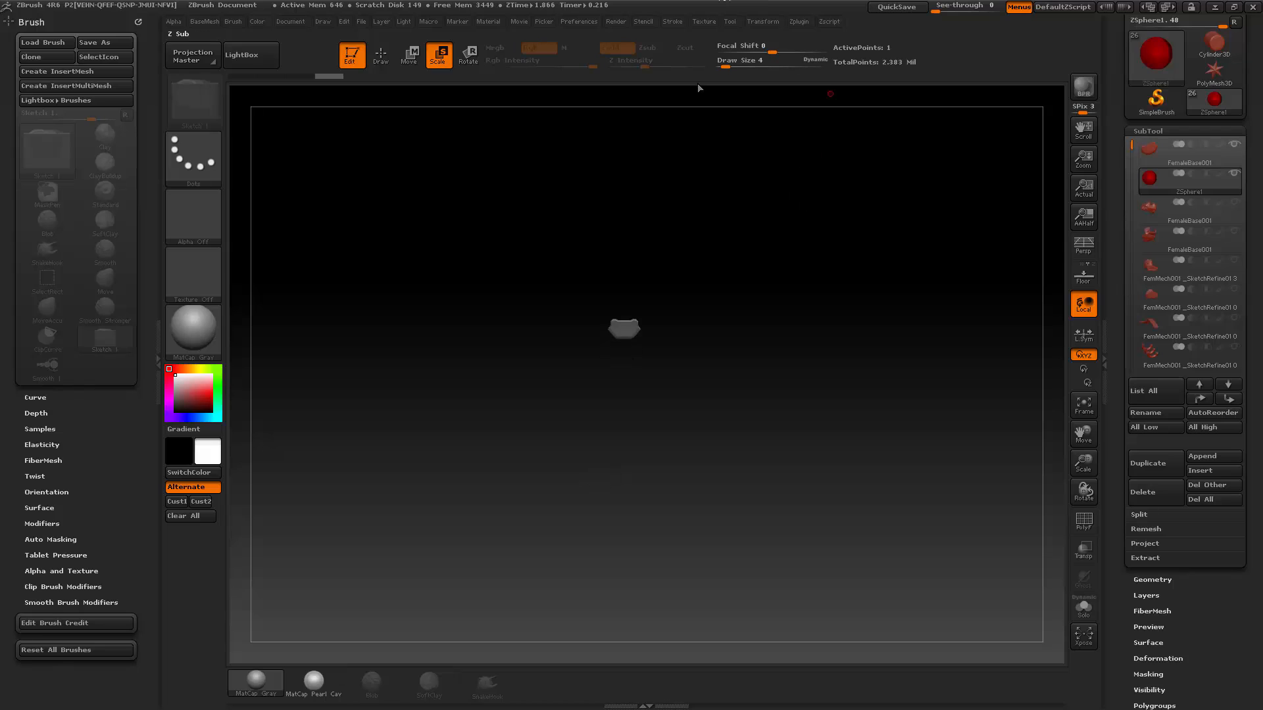
left_click_drag(763, 125, 803, 513, "alt")
left_click_drag(744, 540, 647, 339, "alt")
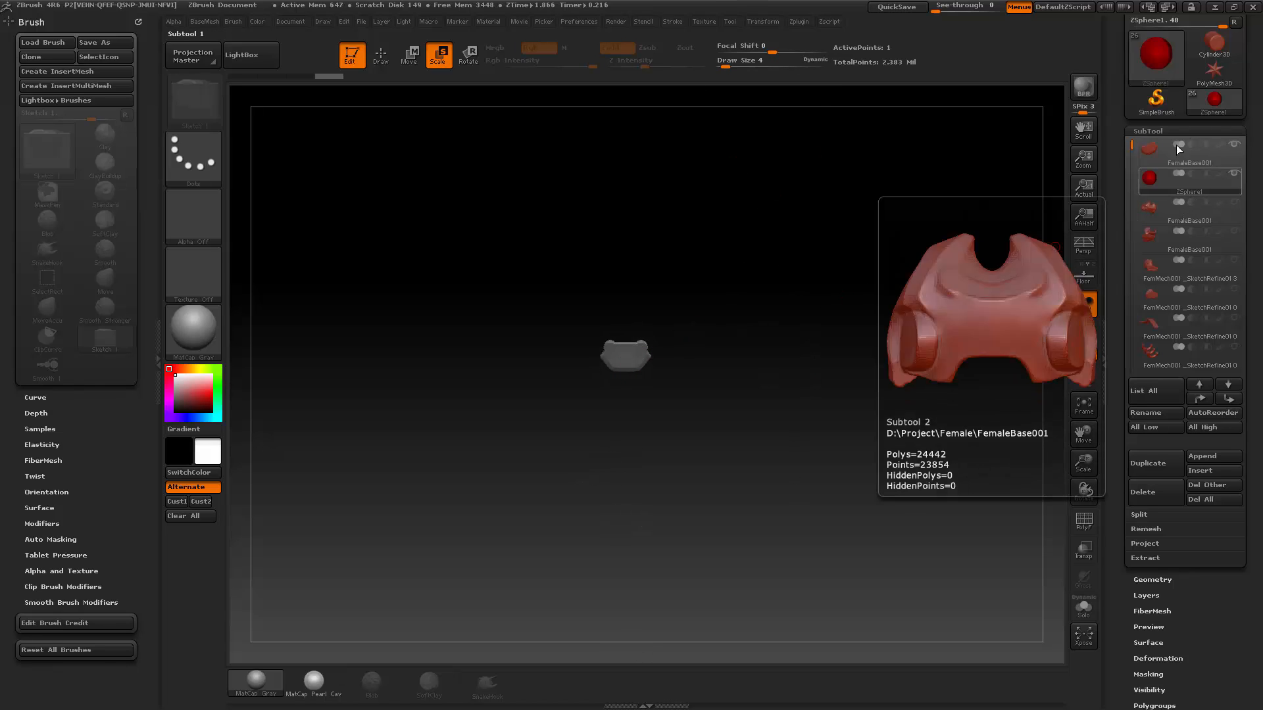
Switch the material to MatCap Pearl Cavity and set the current colour to a medium grey.
left_click(327, 682)
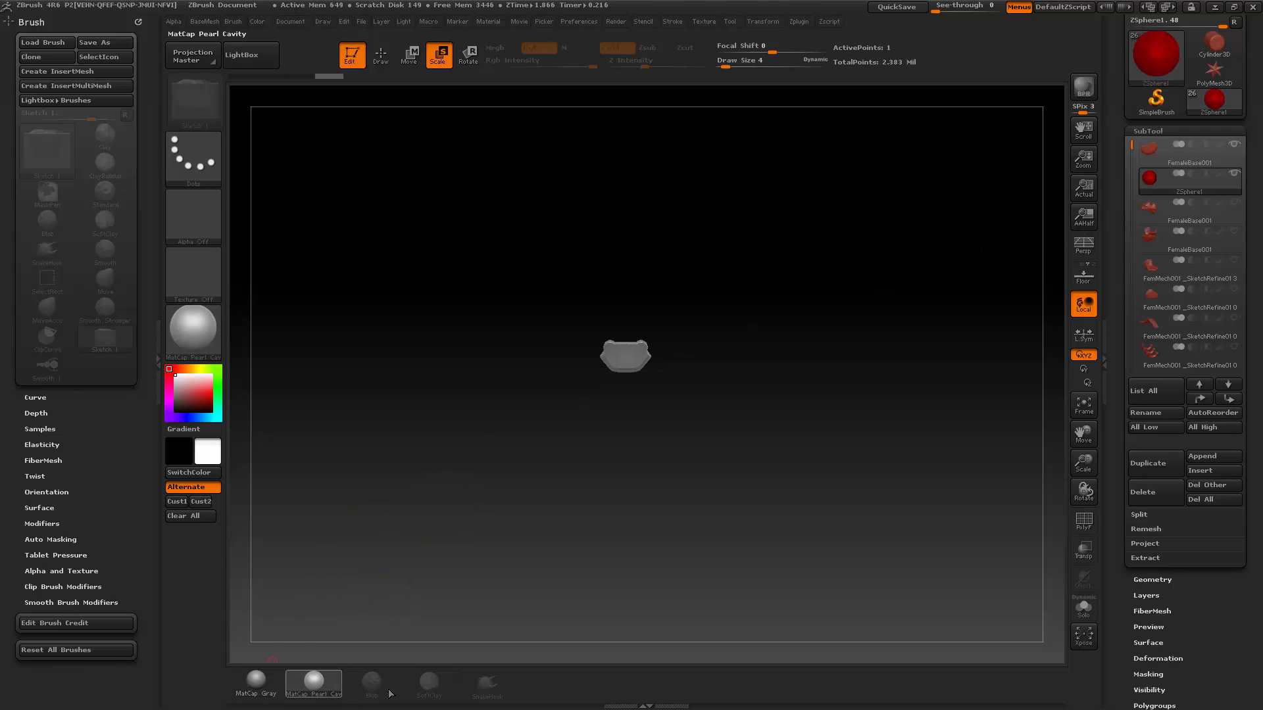
left_click(192, 329)
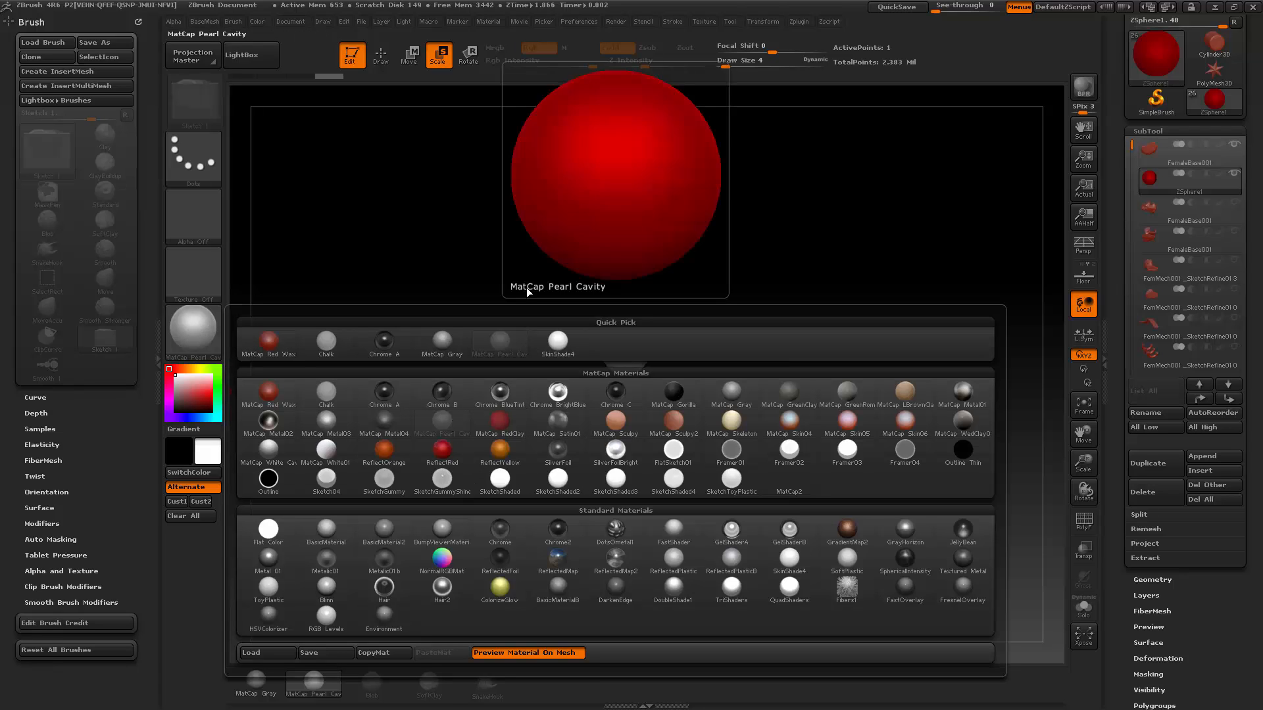
left_click_drag(184, 396, 172, 395)
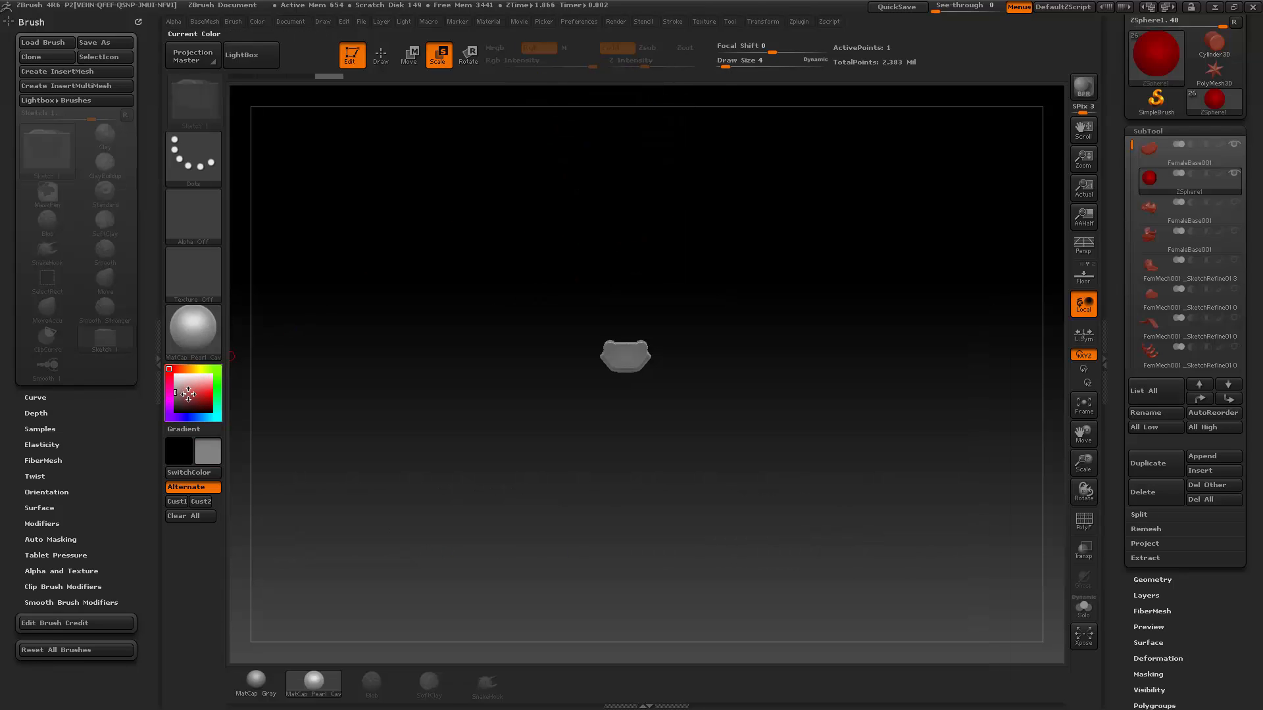
Use the chin plate subtool to frame a larger, front-facing view of the plate, and reselect the ZSphere subtool.
left_click_drag(832, 266, 836, 439, "alt")
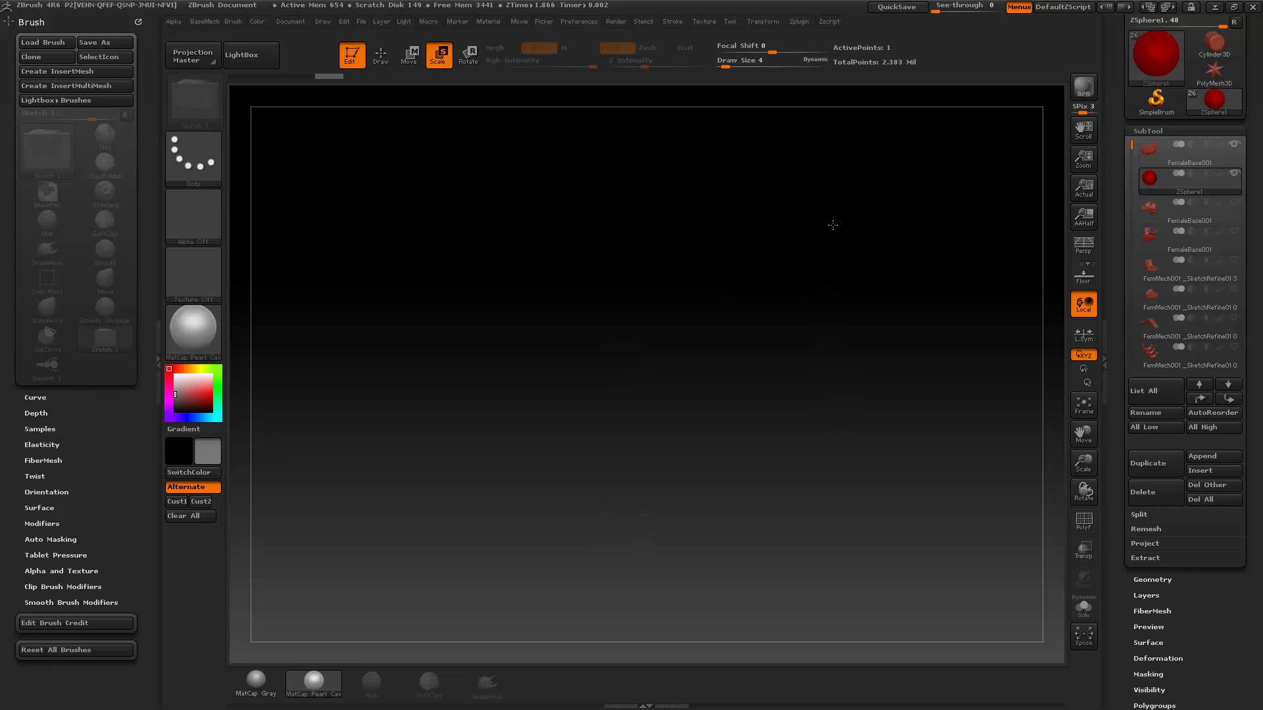
left_click_drag(826, 366, 821, 261, "alt")
left_click_drag(717, 419, 732, 371, "alt")
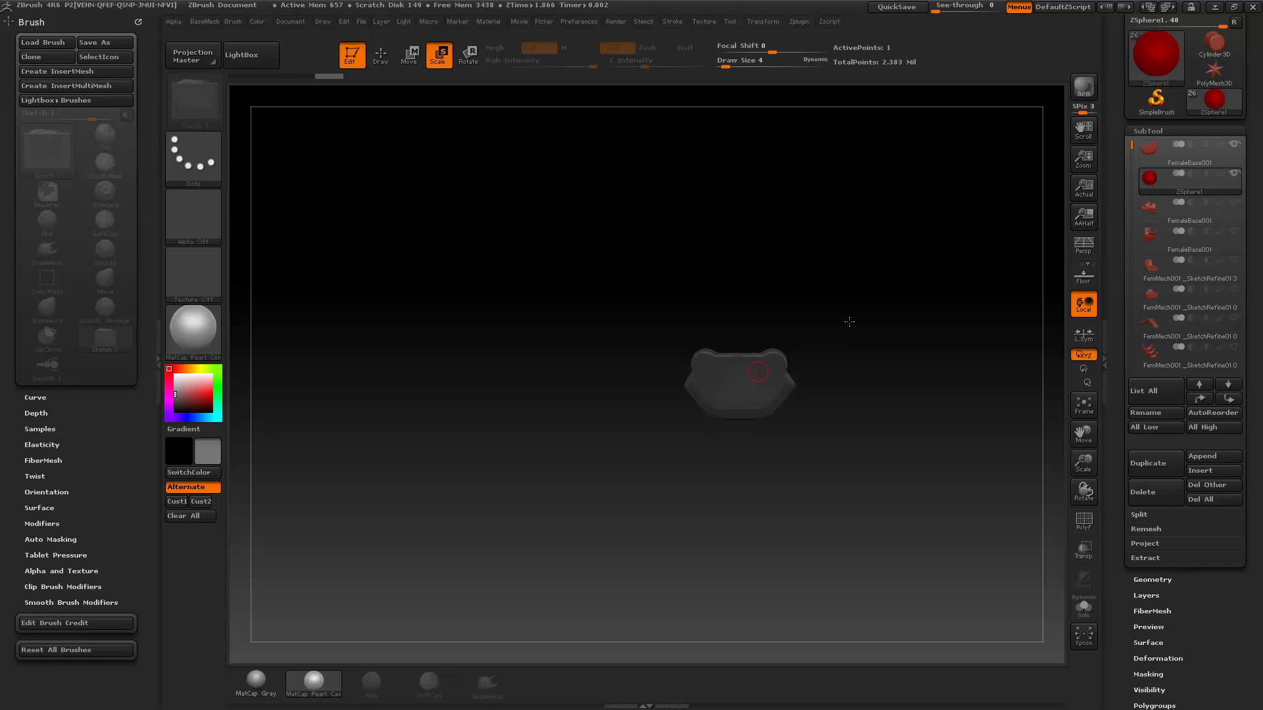
left_click_drag(875, 311, 859, 320, "alt")
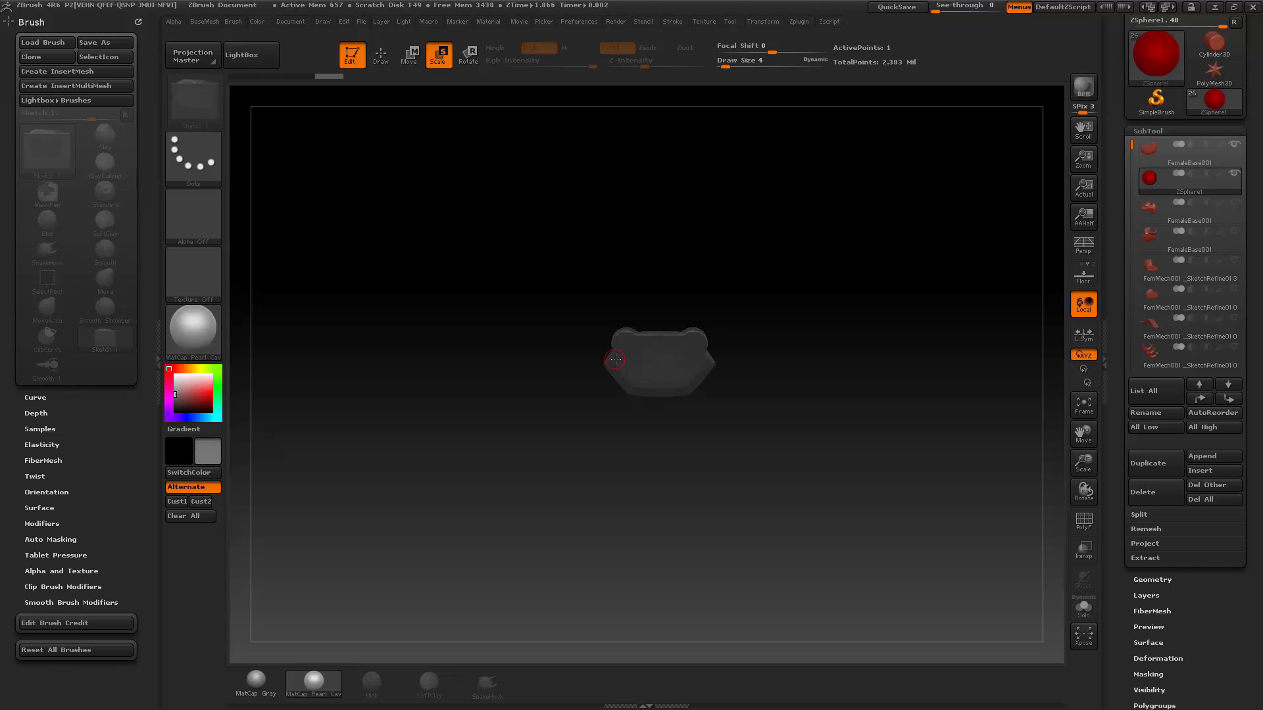
left_click_drag(616, 360, 535, 371, "alt")
left_click_drag(721, 349, 736, 319, "alt")
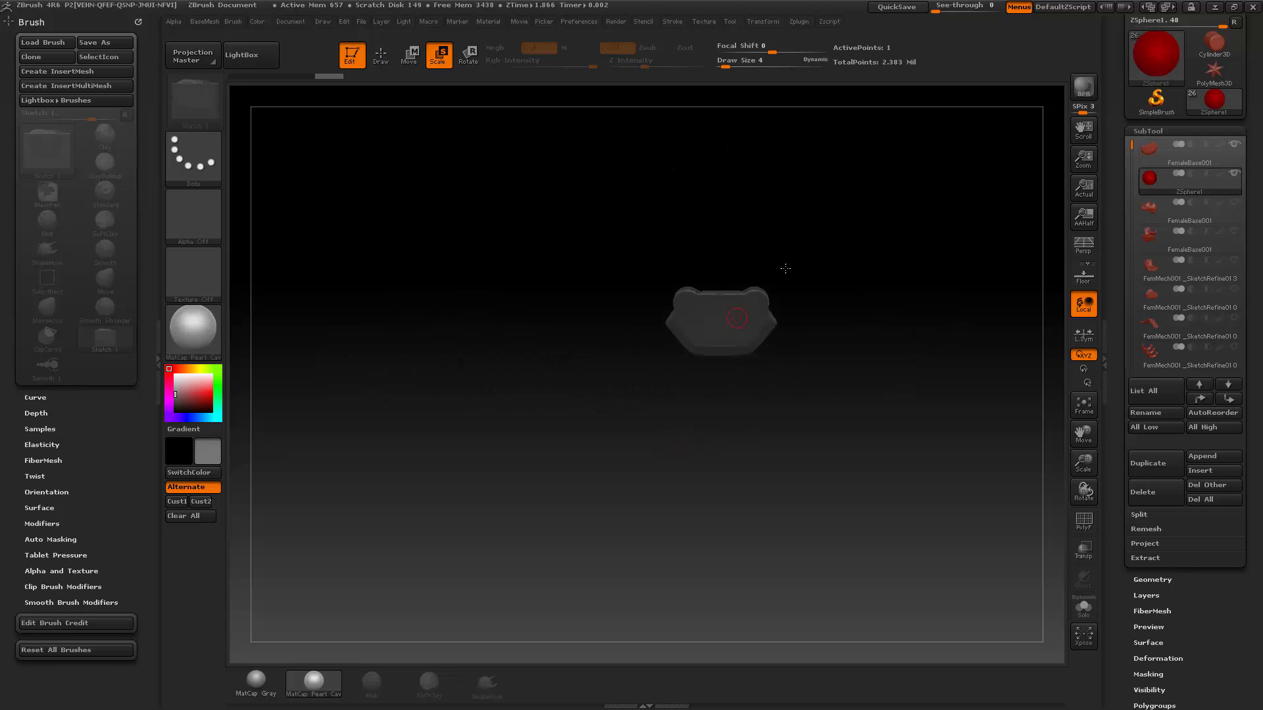
left_click(1184, 161)
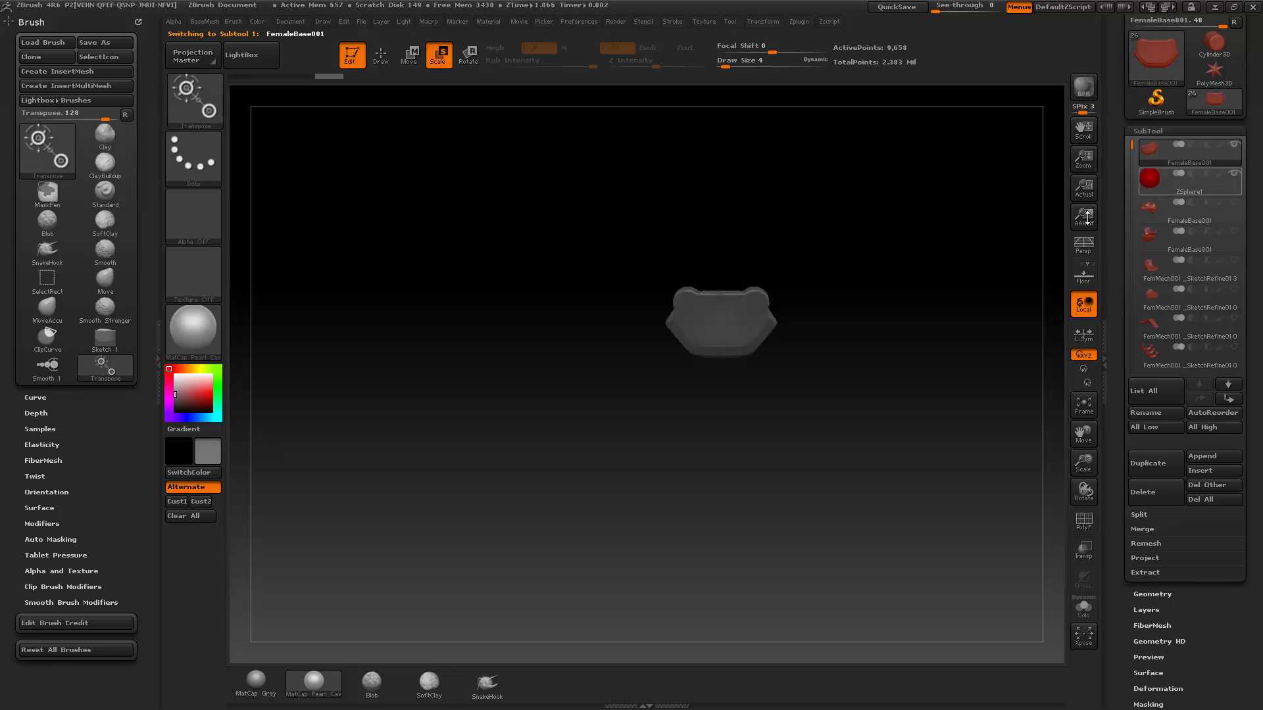
left_click(673, 331)
left_click_drag(907, 262, 801, 323)
left_click_drag(800, 323, 897, 283)
left_click(1186, 190)
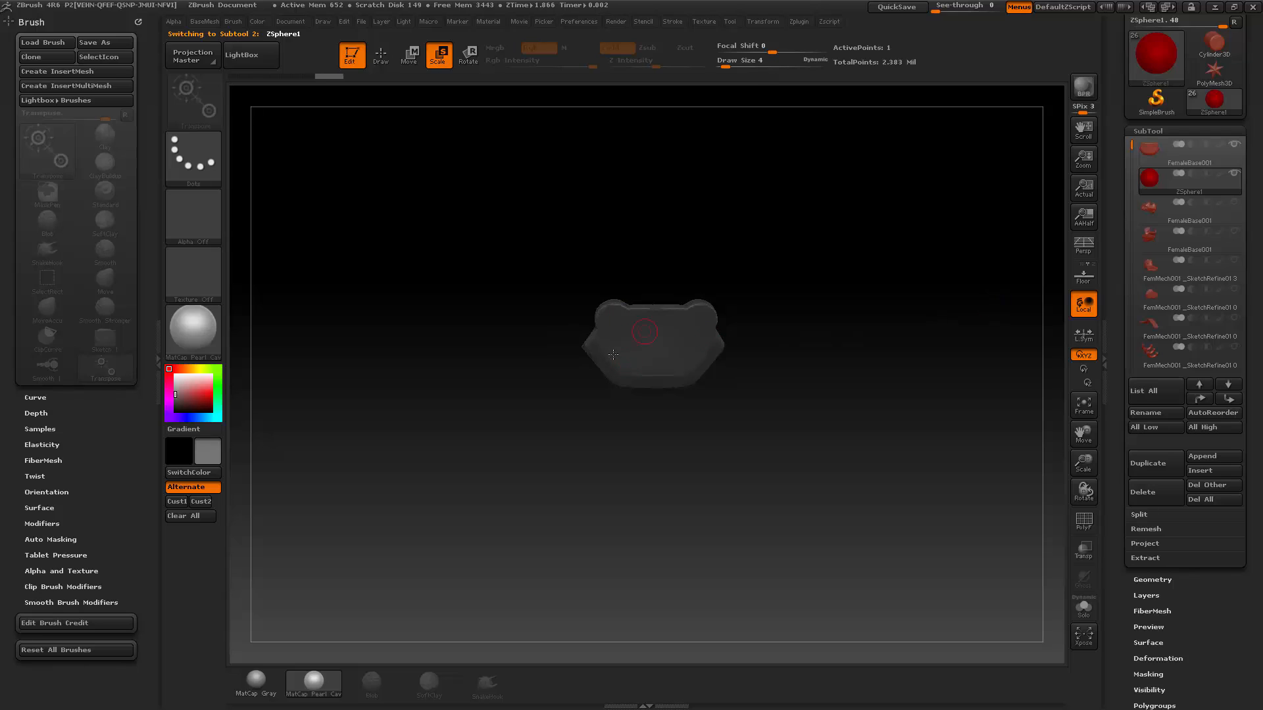
mouse_move(919, 387)
left_mouse_down()
mouse_move(902, 409)
mouse_move(913, 403)
left_mouse_up()
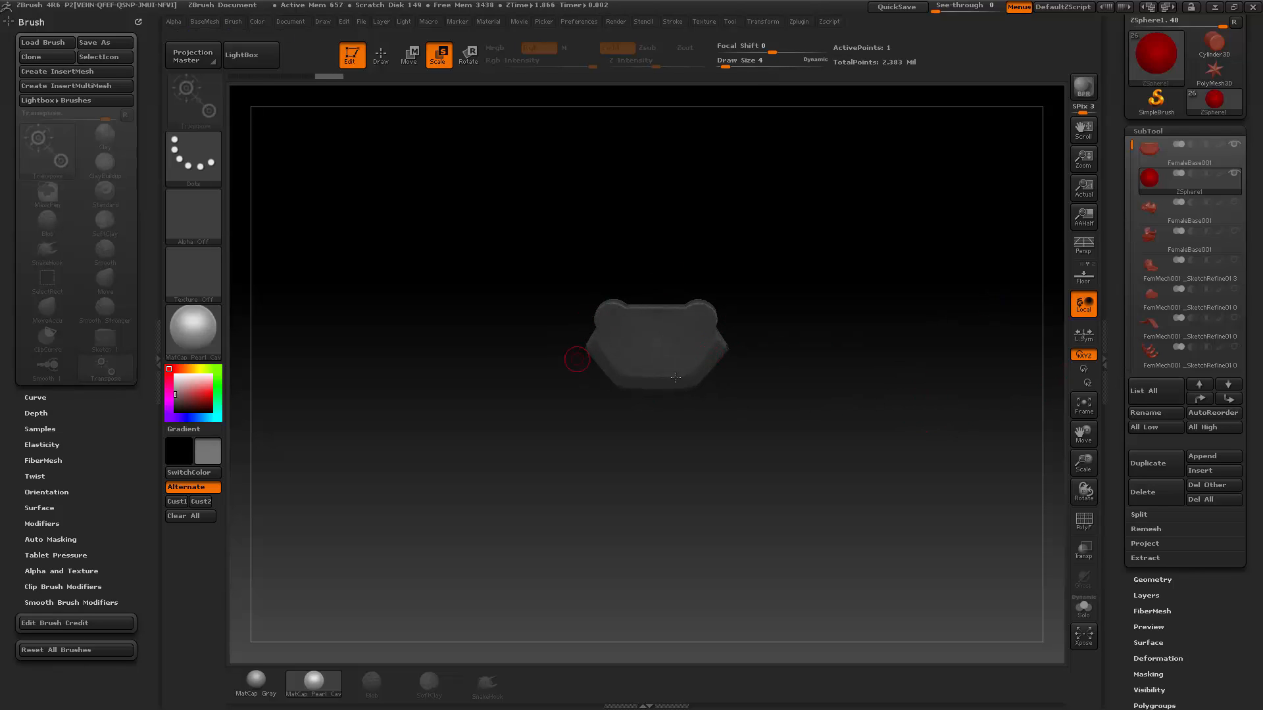
Expand the ZSphere's Rigging, Topology and Adaptive Skin settings.
left_click_drag(1114, 384, 1155, 290)
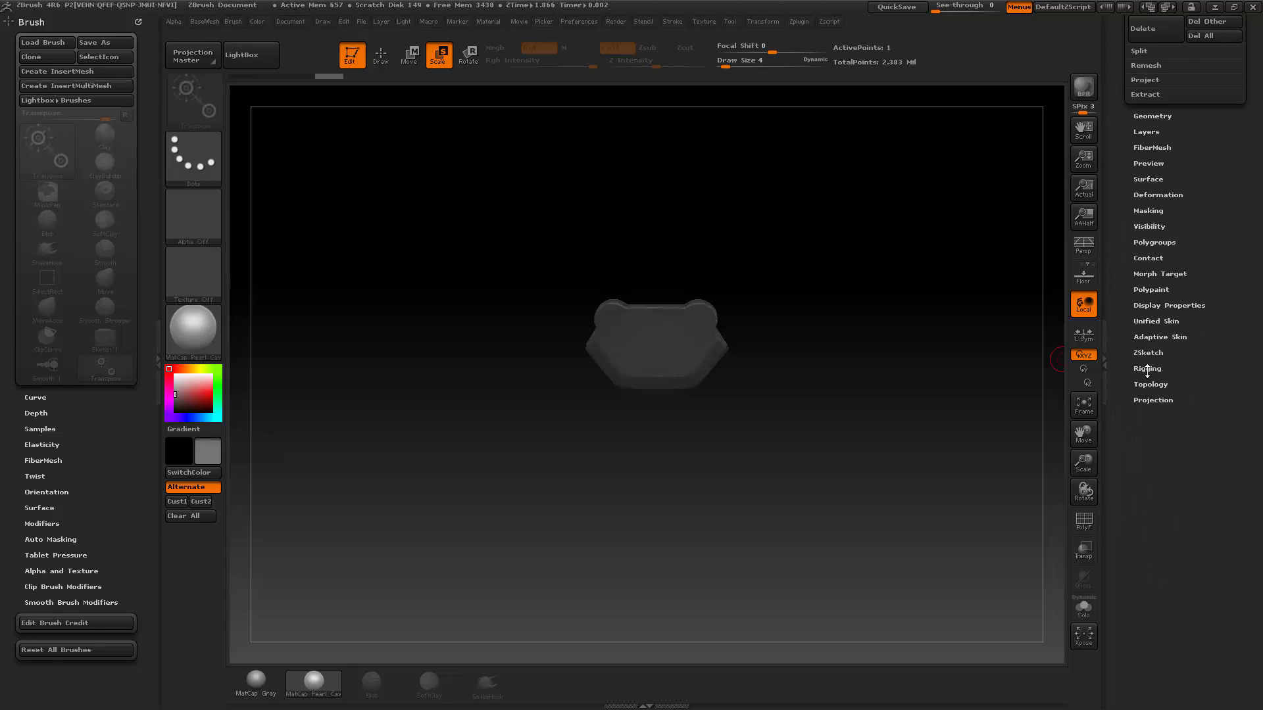
left_click(1147, 369)
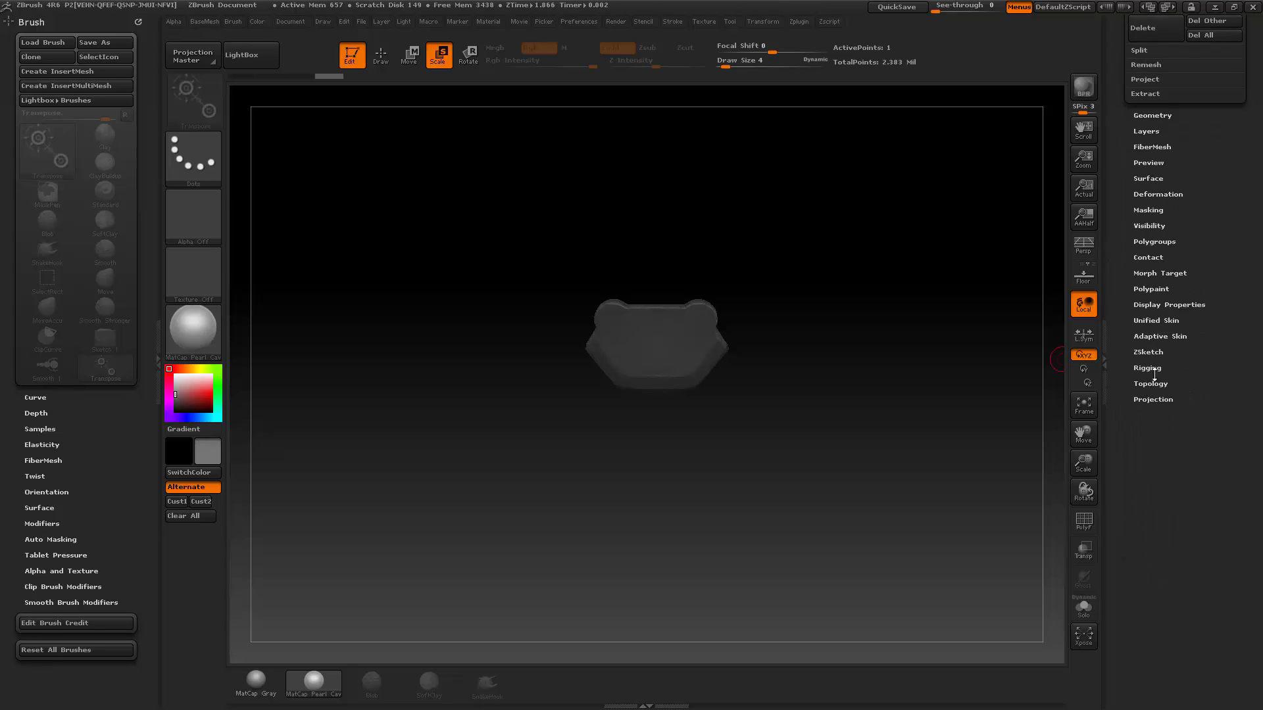
left_click(1159, 337)
scroll(1149, 406, "down", 1)
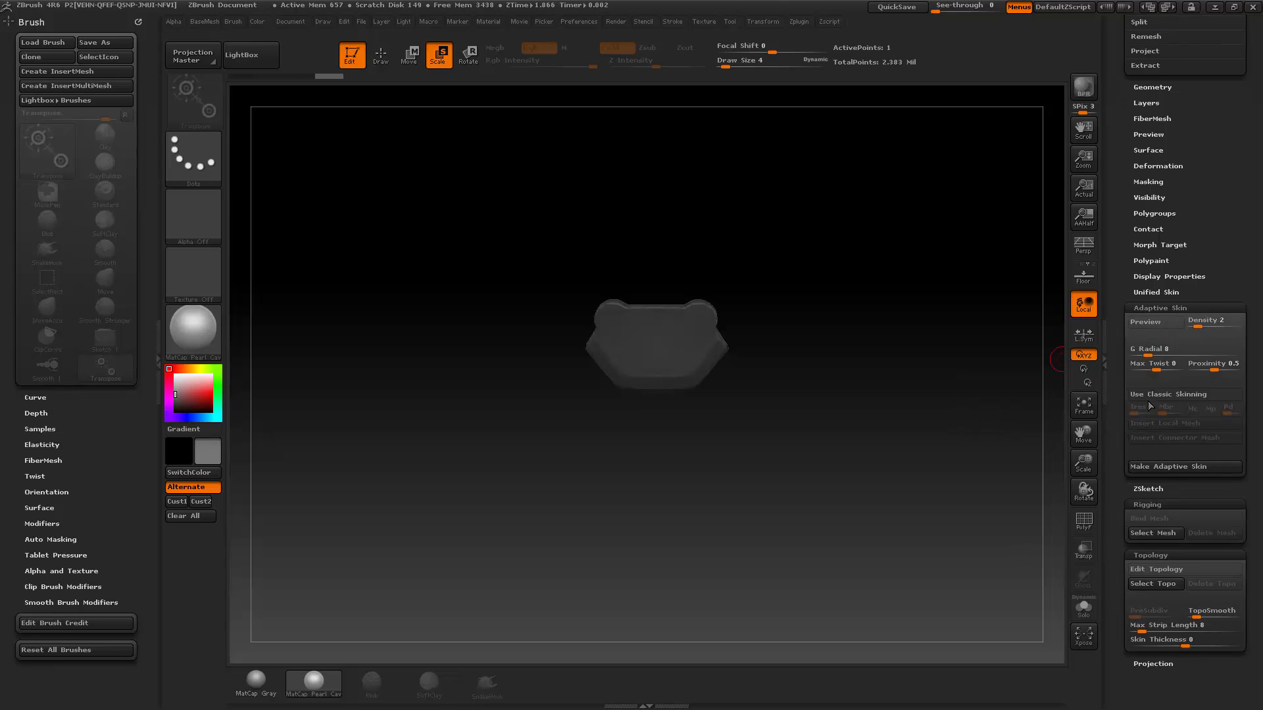
left_click(1152, 307)
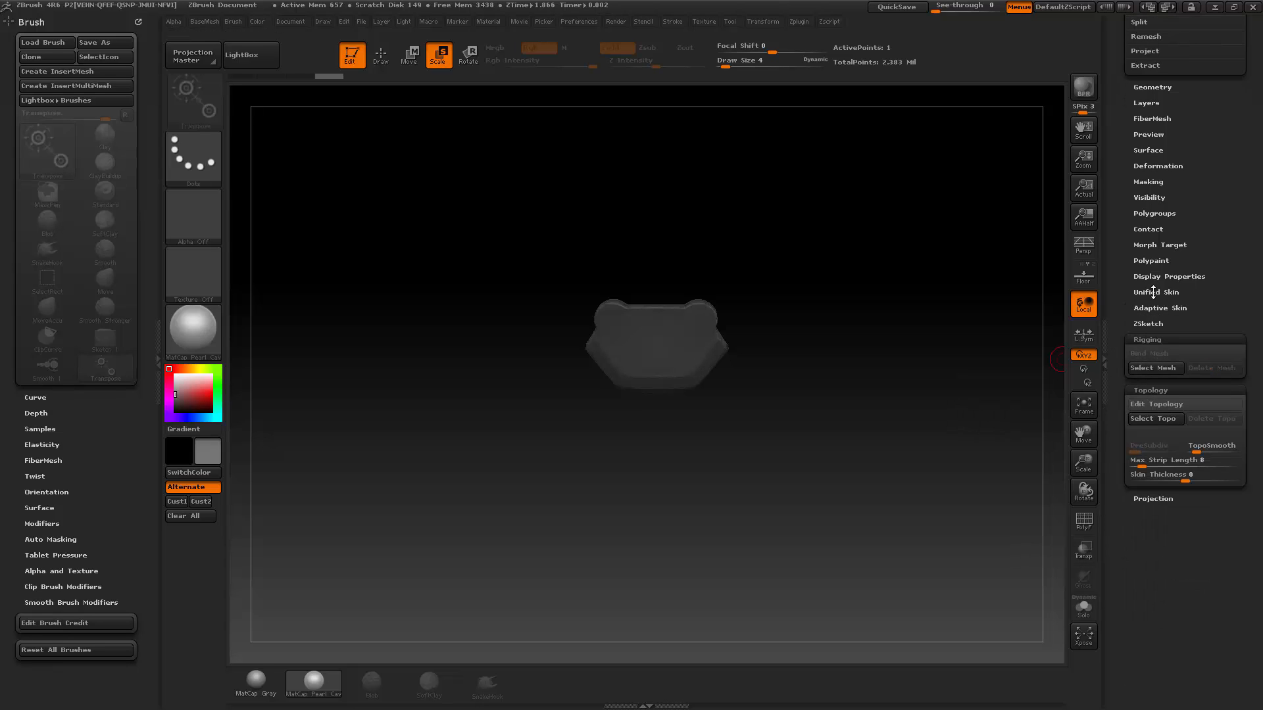
left_click(1152, 306)
scroll(1116, 373, "down", 3)
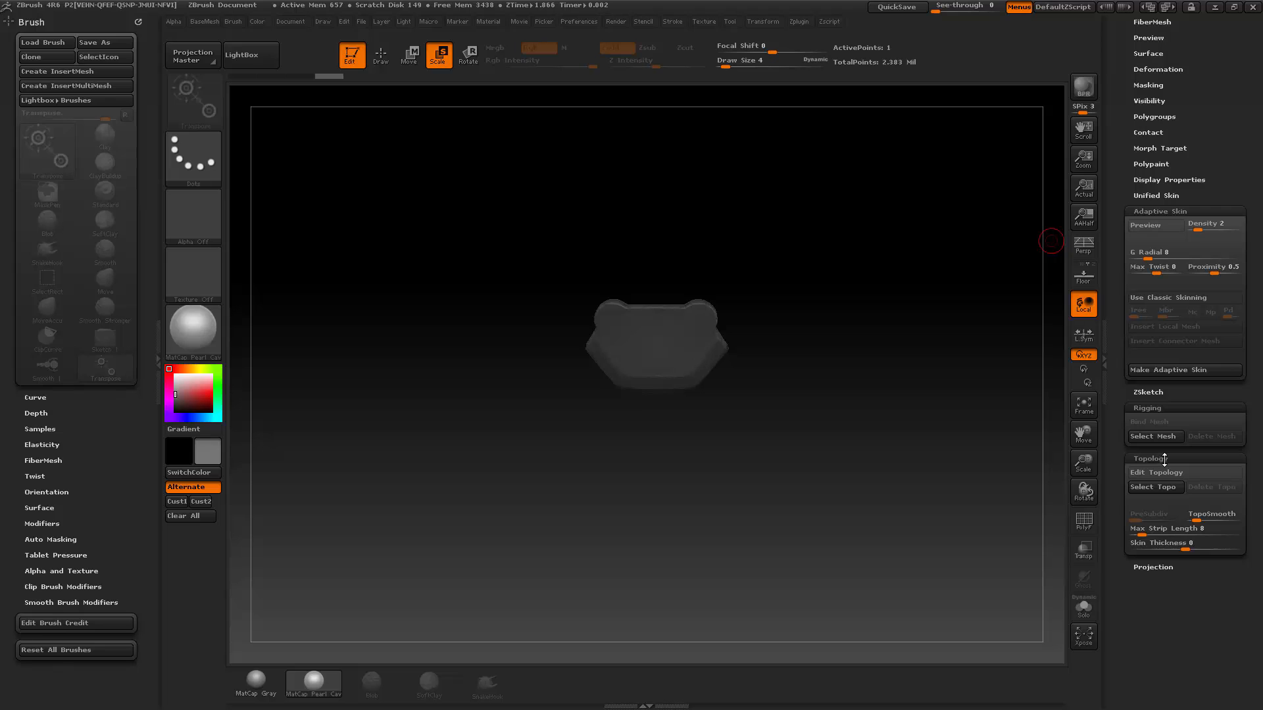
left_click_drag(1164, 459, 1142, 217)
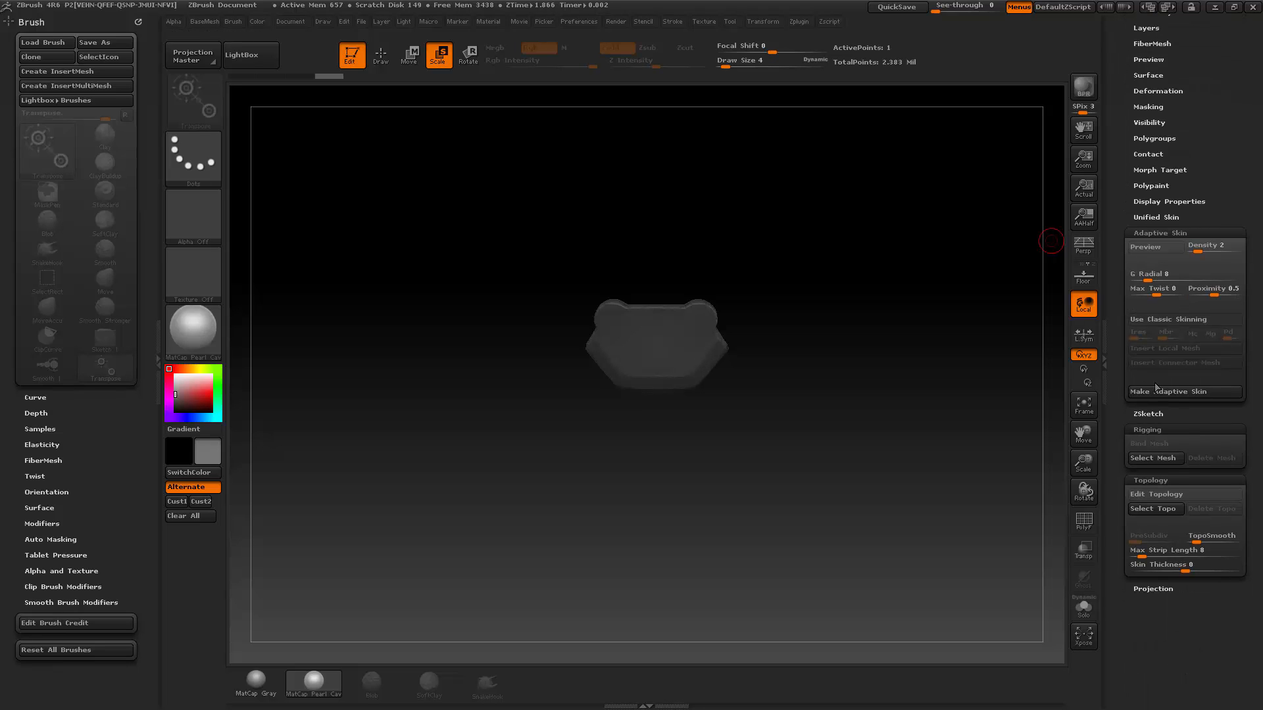
Review the ZSphere and topology commands in the custom BaseMesh menu.
left_click(203, 21)
key("space")
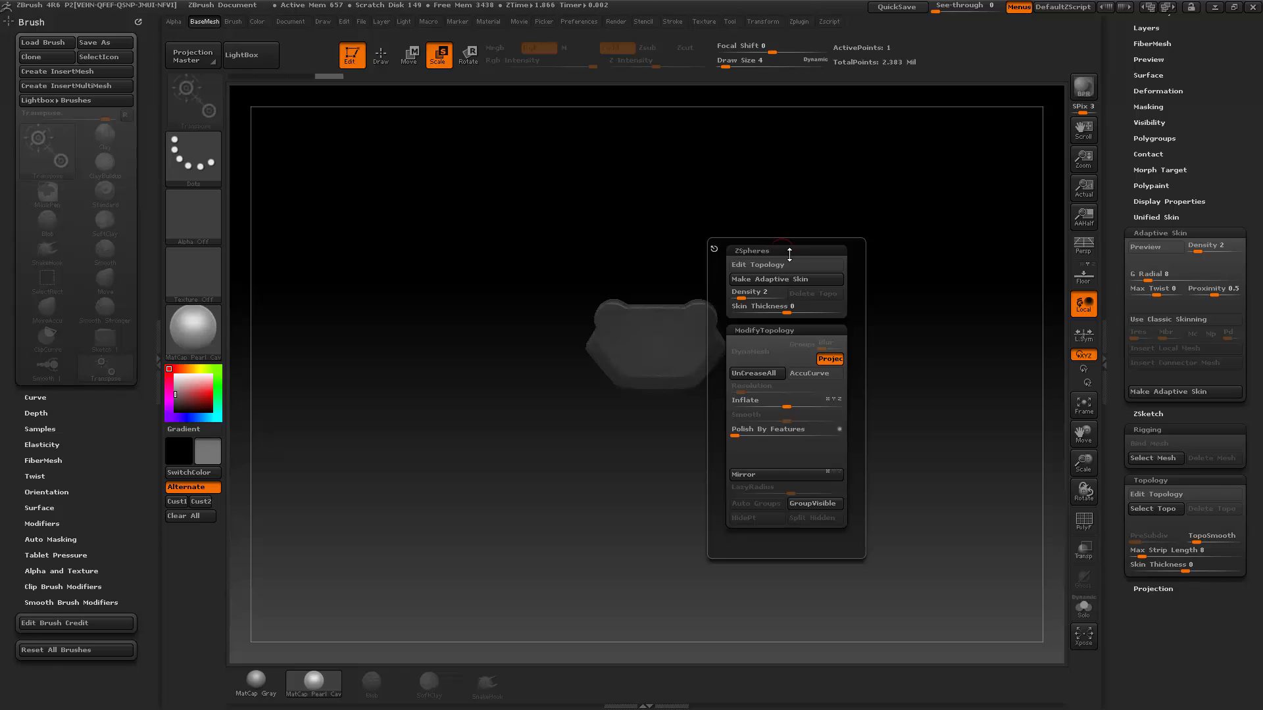
left_click(771, 329)
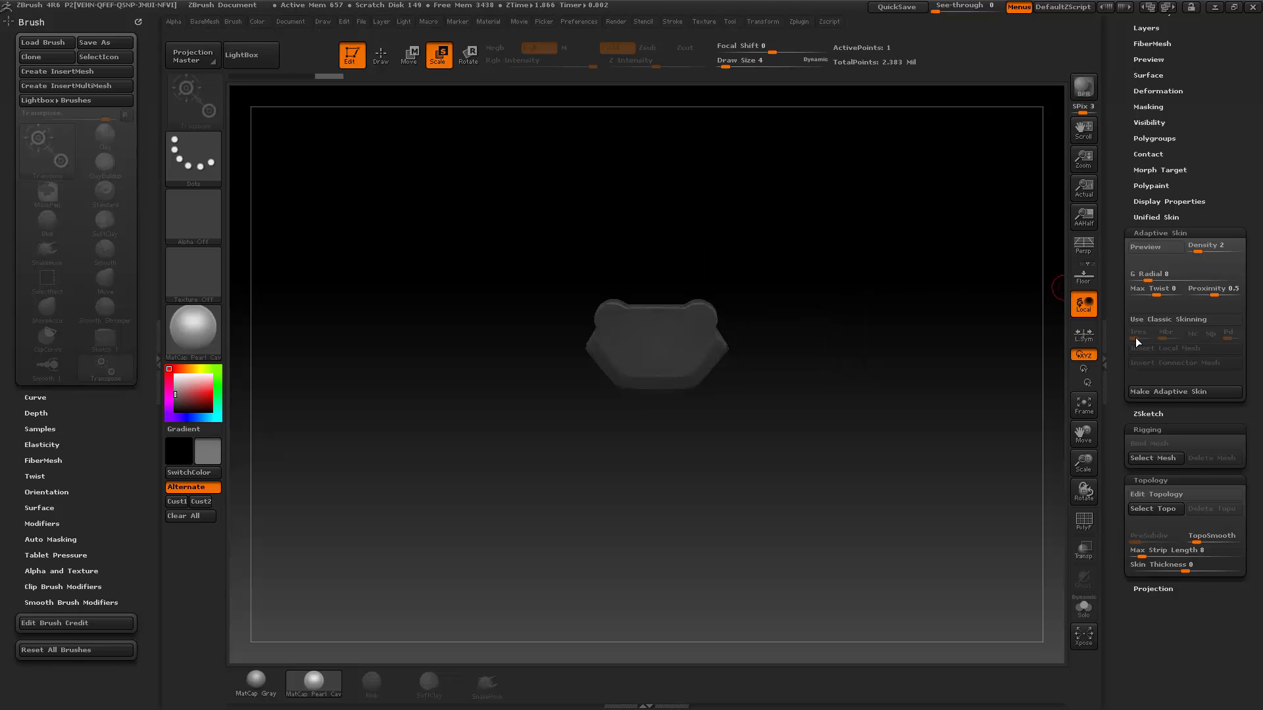
Turn on Edit Topology for the ZSphere and switch to Draw mode.
scroll(1145, 201, "down", 2)
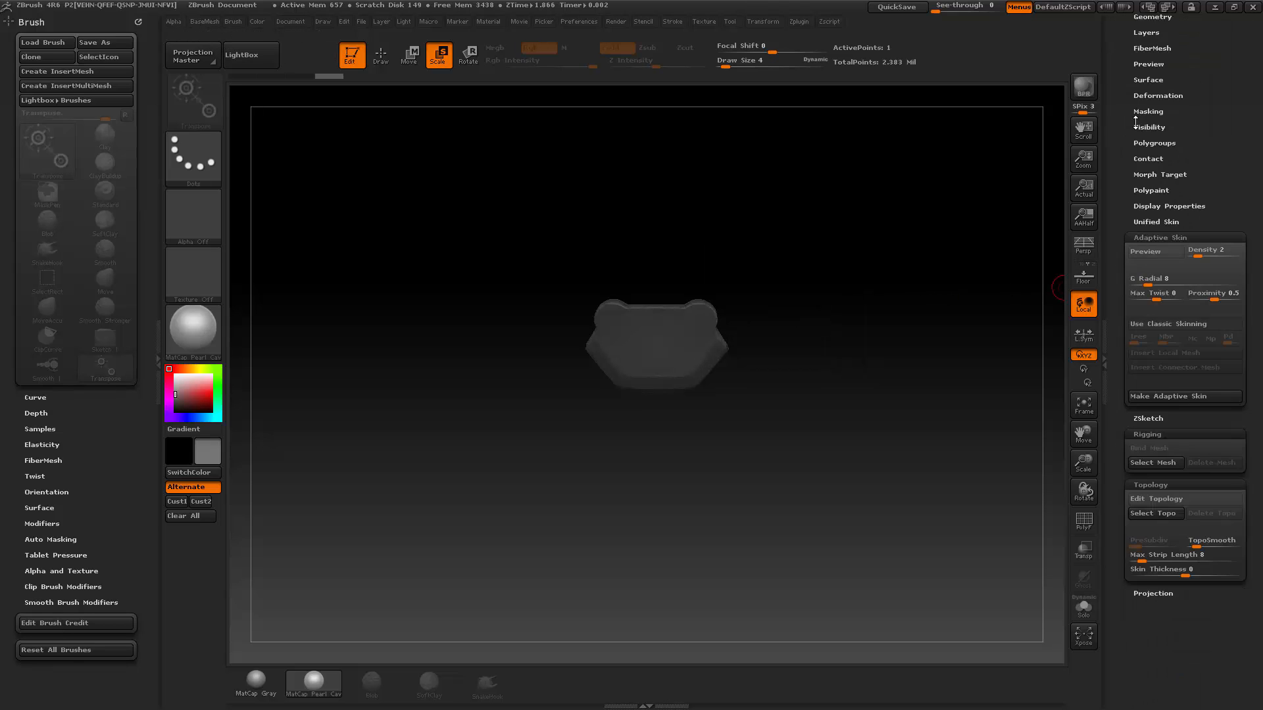
left_click_drag(1145, 202, 1145, 210)
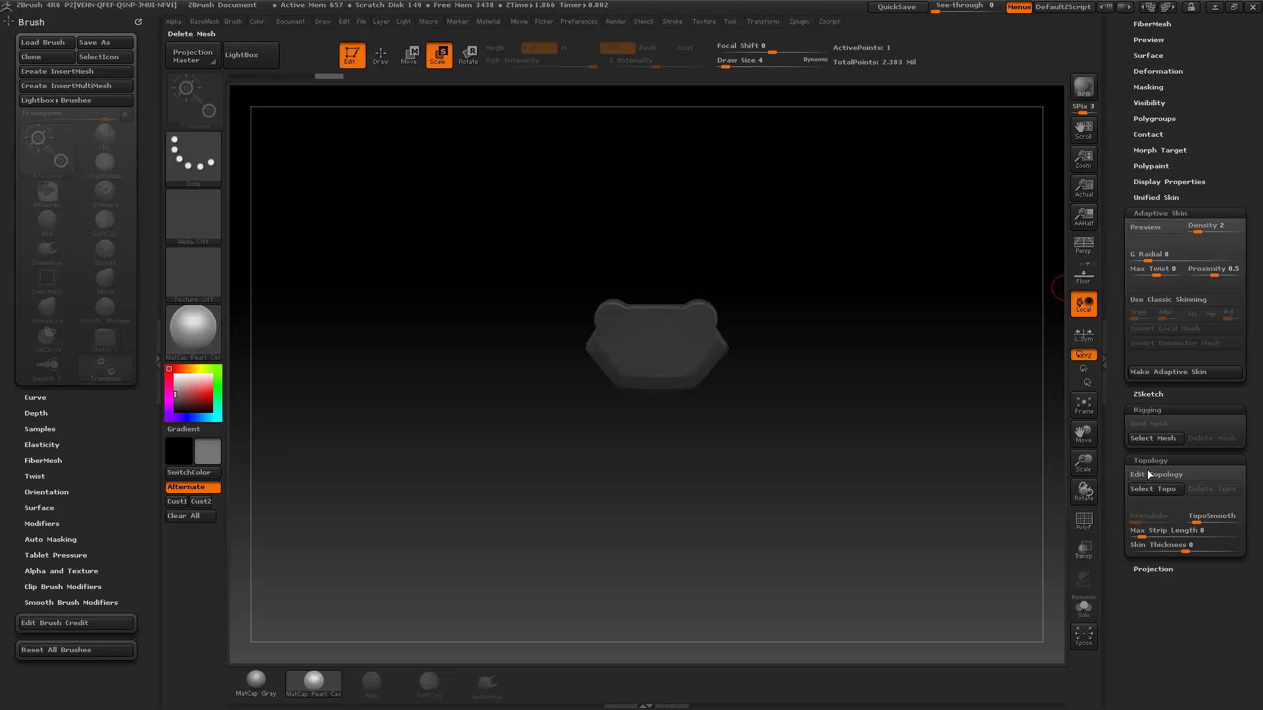
key("ctrl+b")
left_click_drag(871, 298, 865, 337, "alt")
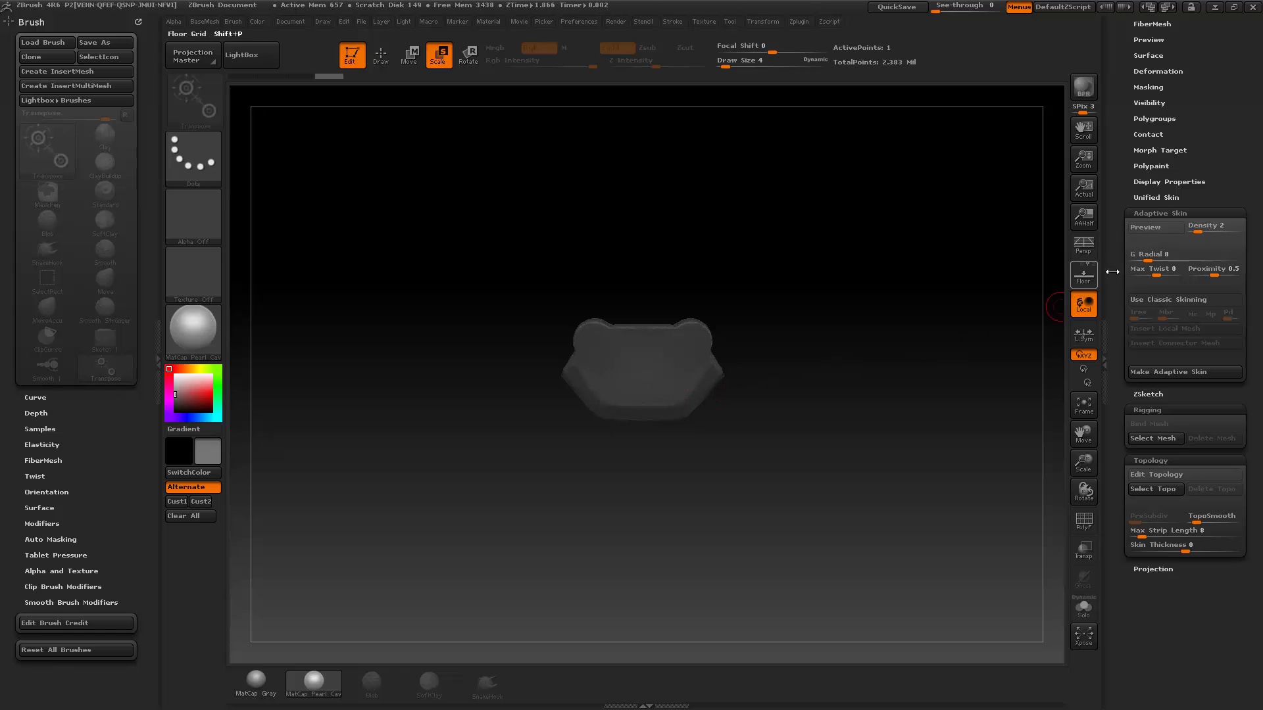
left_click(1143, 476)
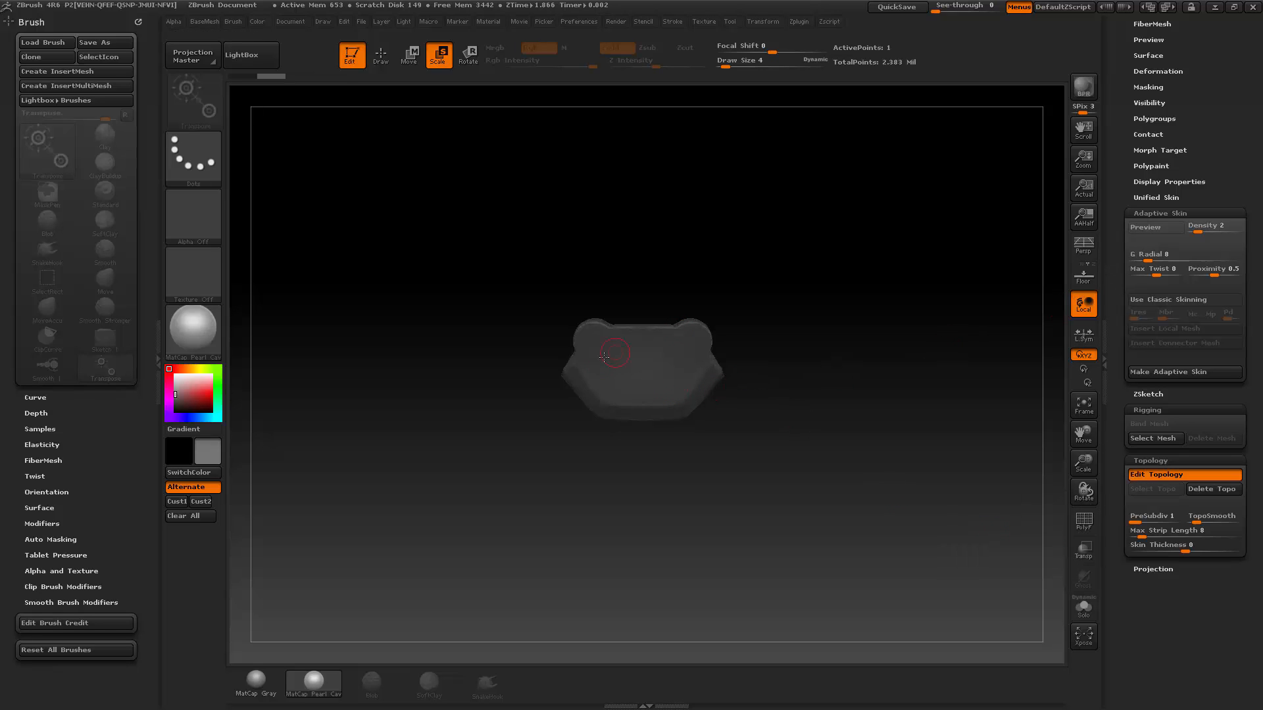
left_click_drag(1114, 192, 1113, 513)
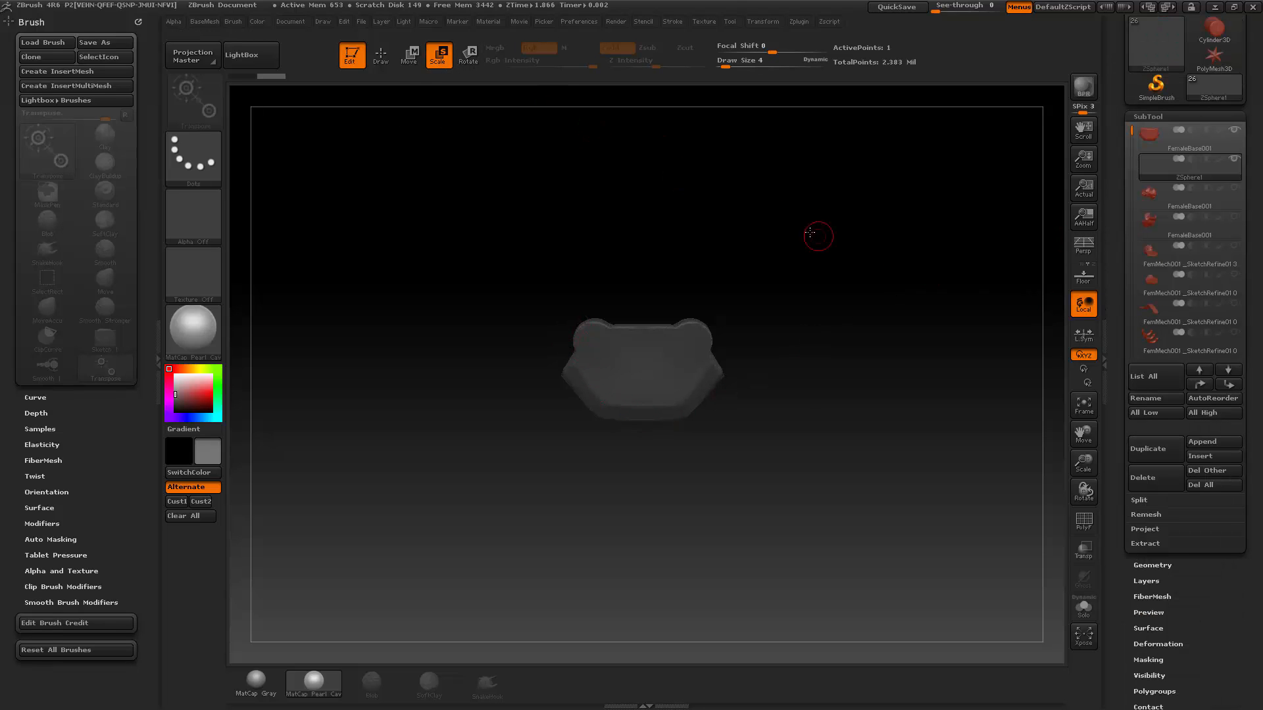
key("q")
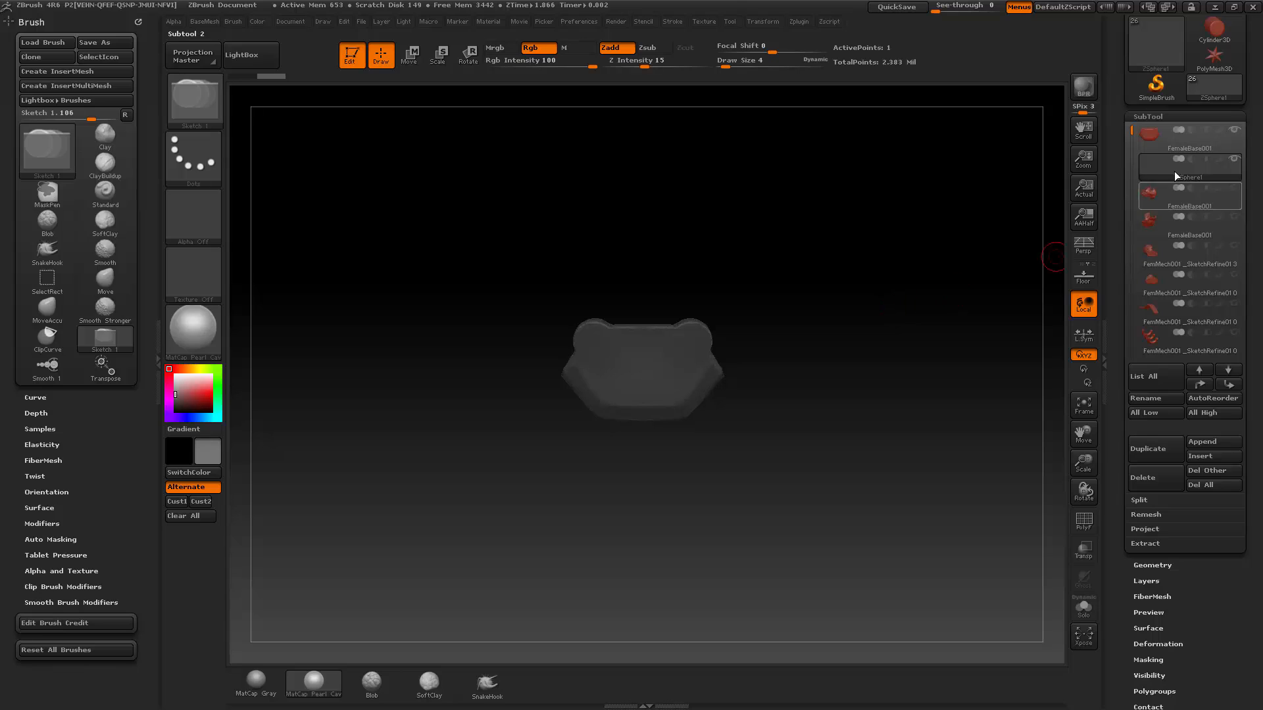
Place mirrored topology points around the chin plate's rounded upper corner and along its upper edge to the centre.
left_click_drag(859, 284, 778, 308, "alt")
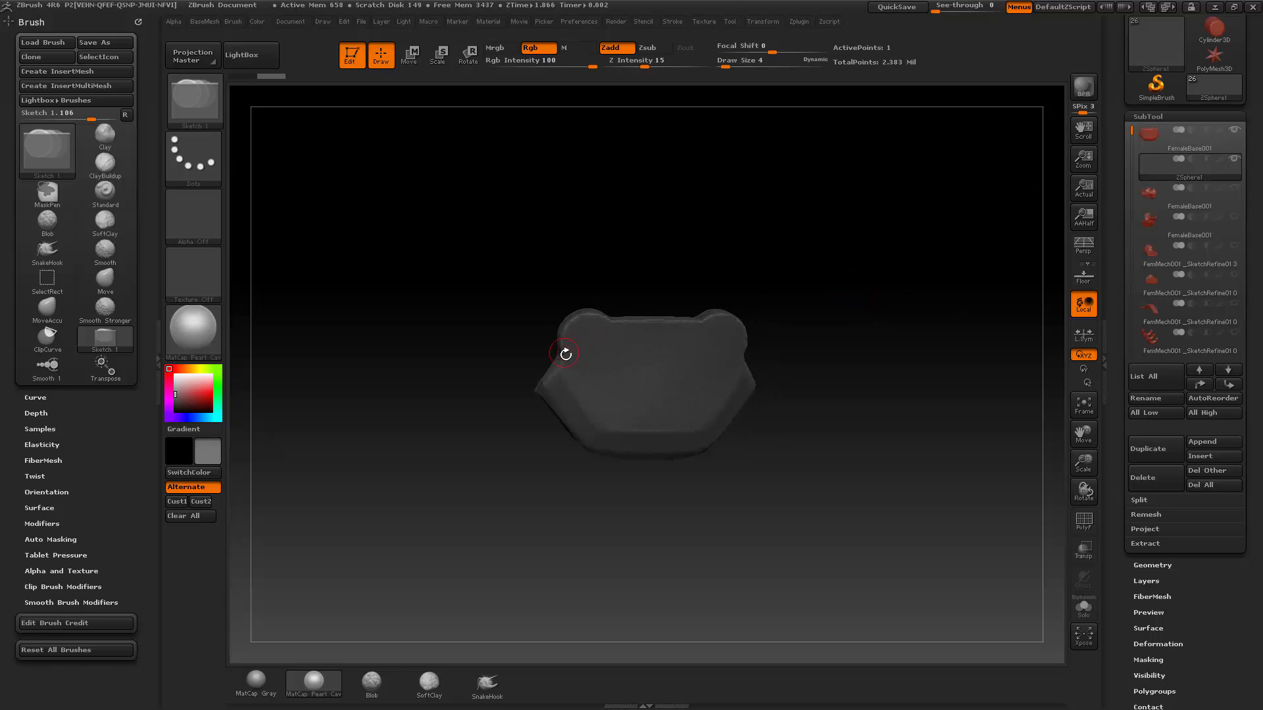
left_click_drag(566, 354, 645, 359)
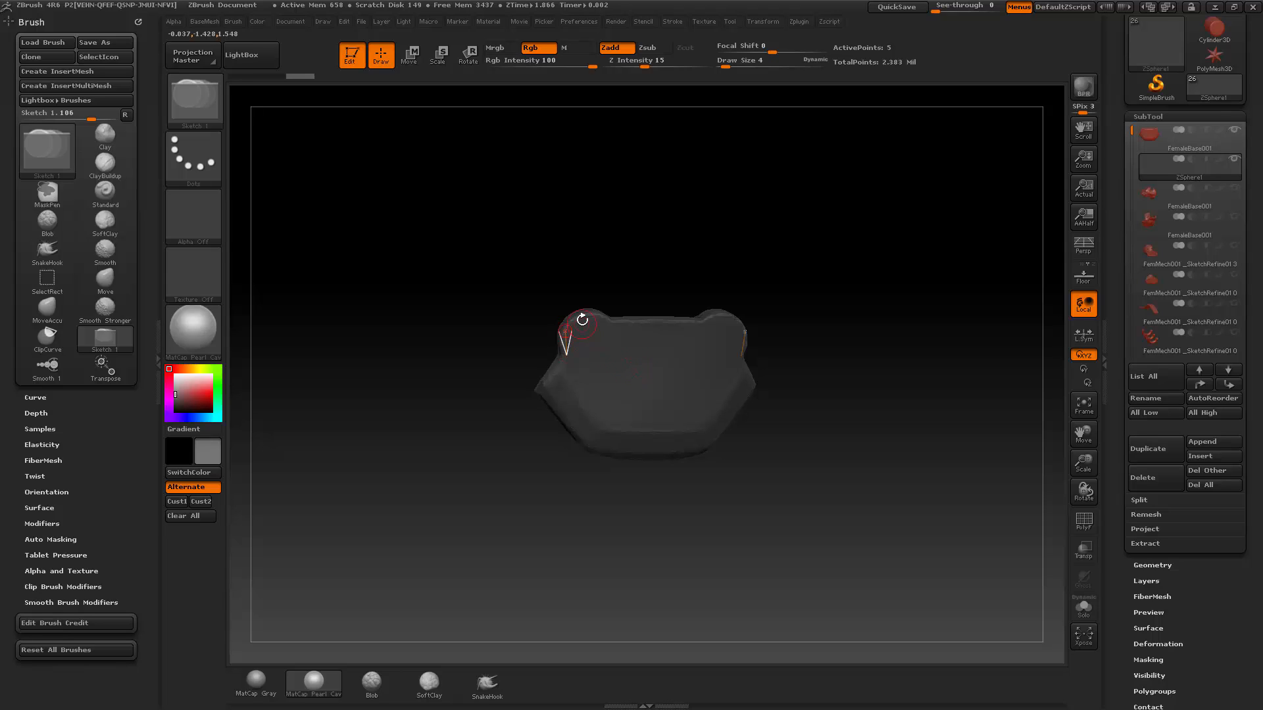
left_click_drag(582, 319, 608, 326)
left_click(607, 324)
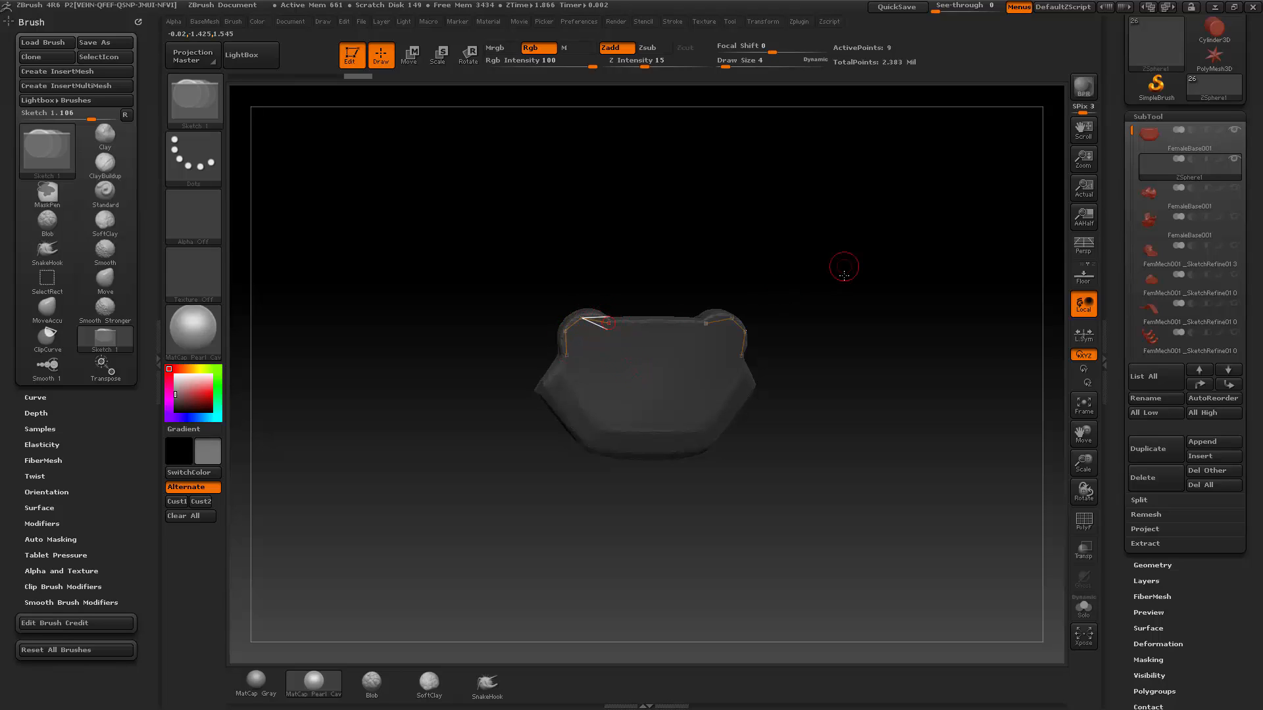
left_click_drag(844, 268, 795, 268, "alt")
left_click(670, 314)
left_click_drag(868, 303, 789, 312)
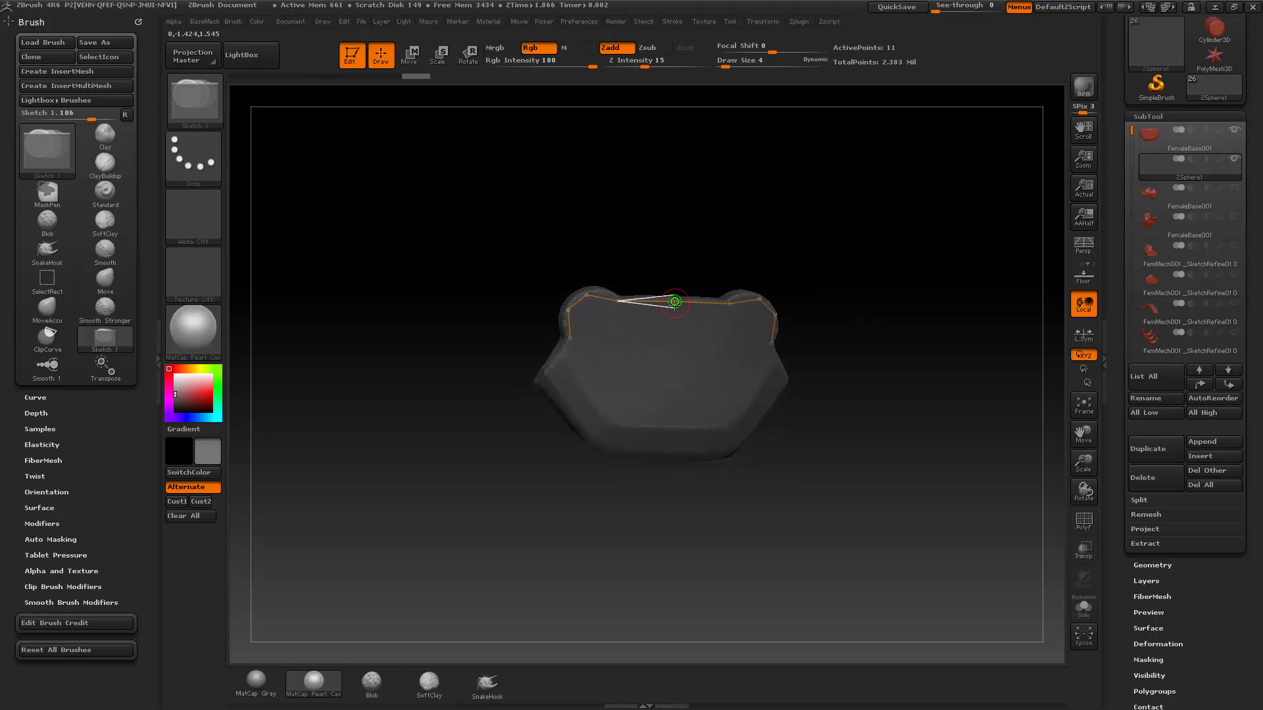
Try adding a topology point below the upper edge's centre and an edge across the rounded corner, and undo both.
left_click(674, 302)
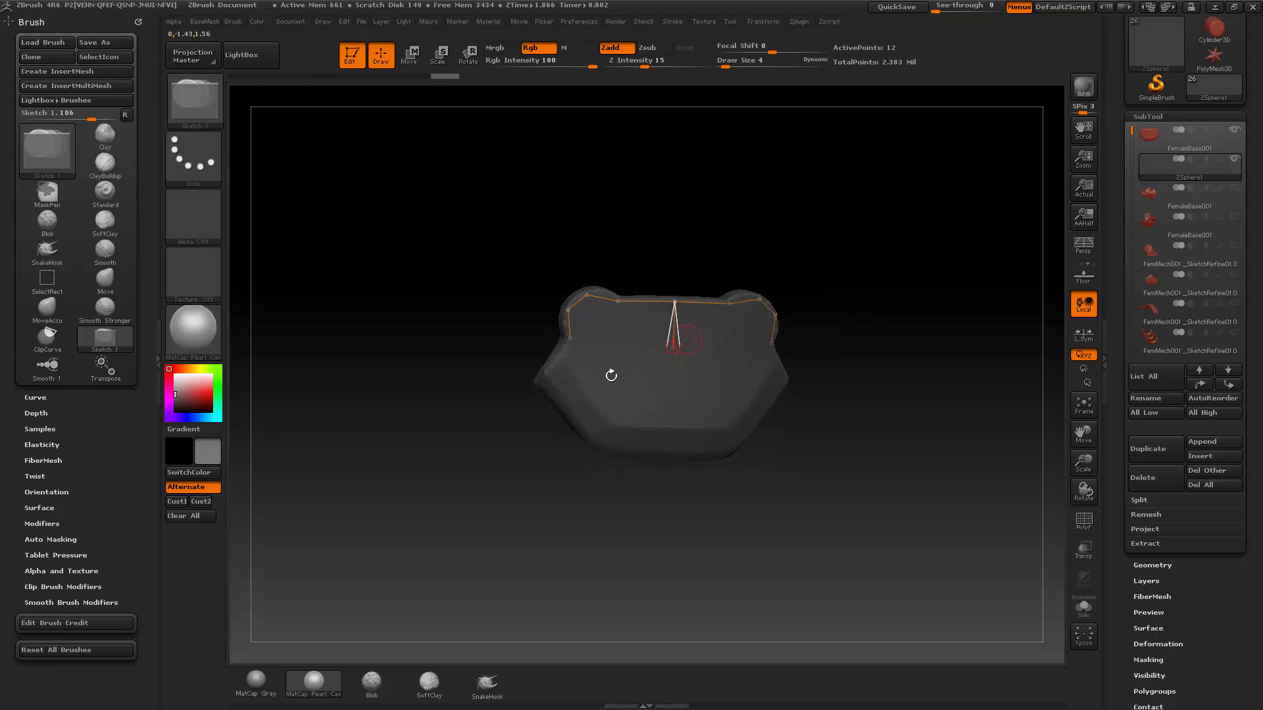
key("ctrl+z")
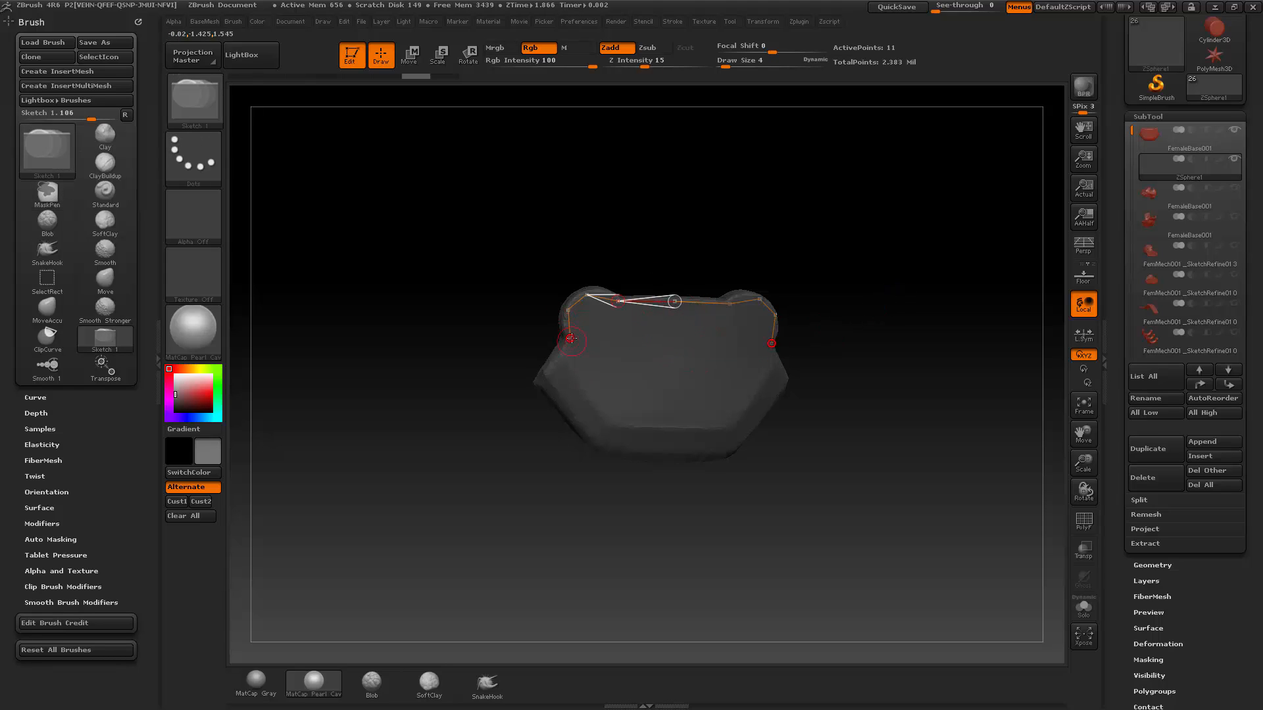
left_click_drag(497, 353, 510, 386)
left_click(570, 340)
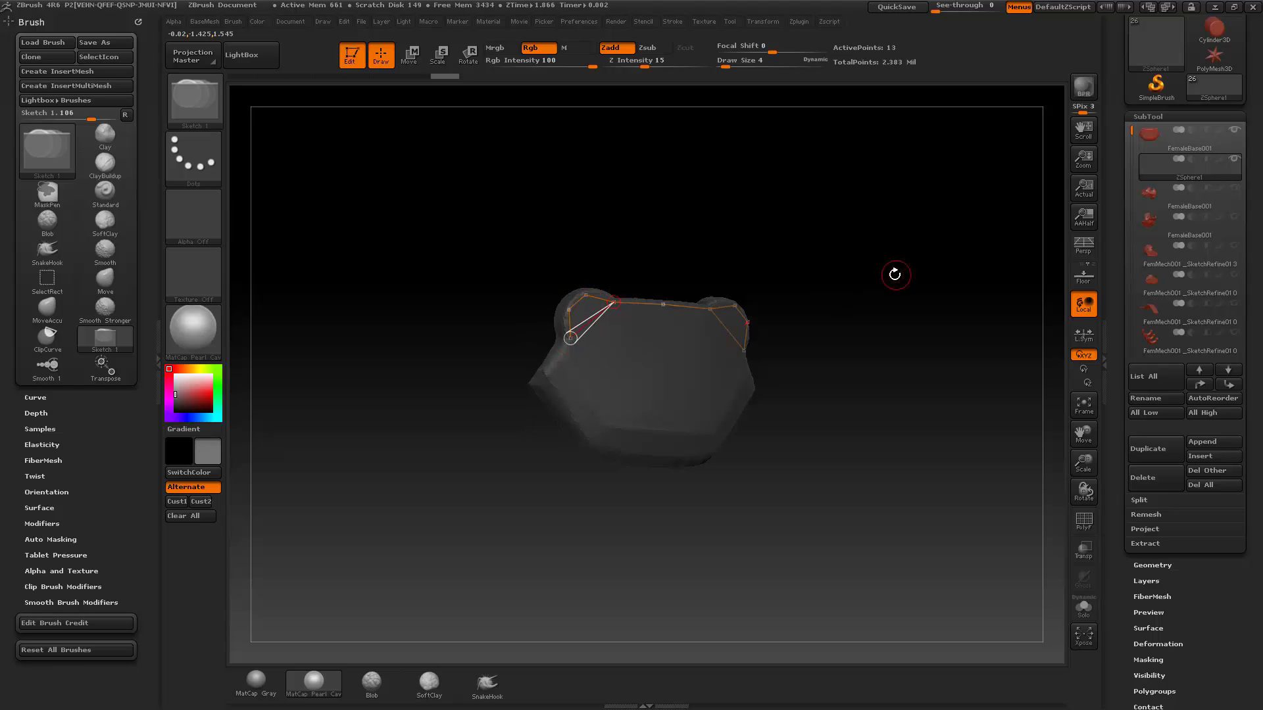
key("ctrl+z")
key("ctrl+z")
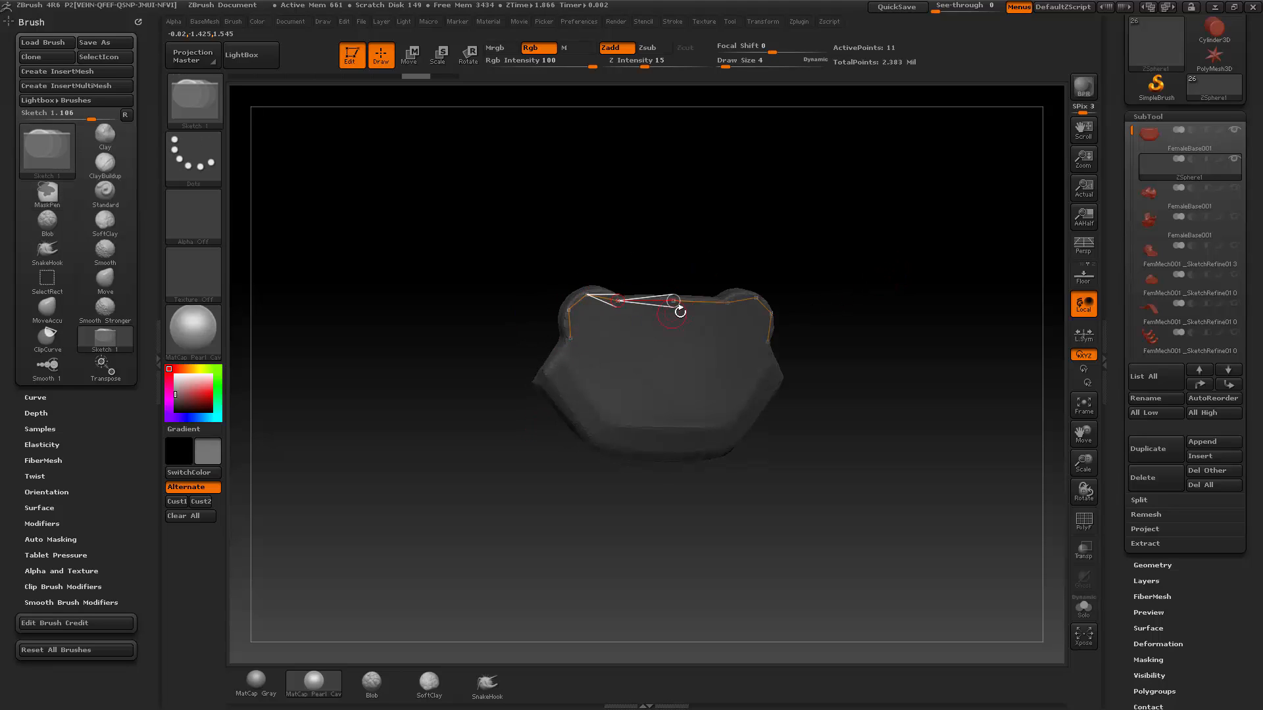
left_click(920, 195)
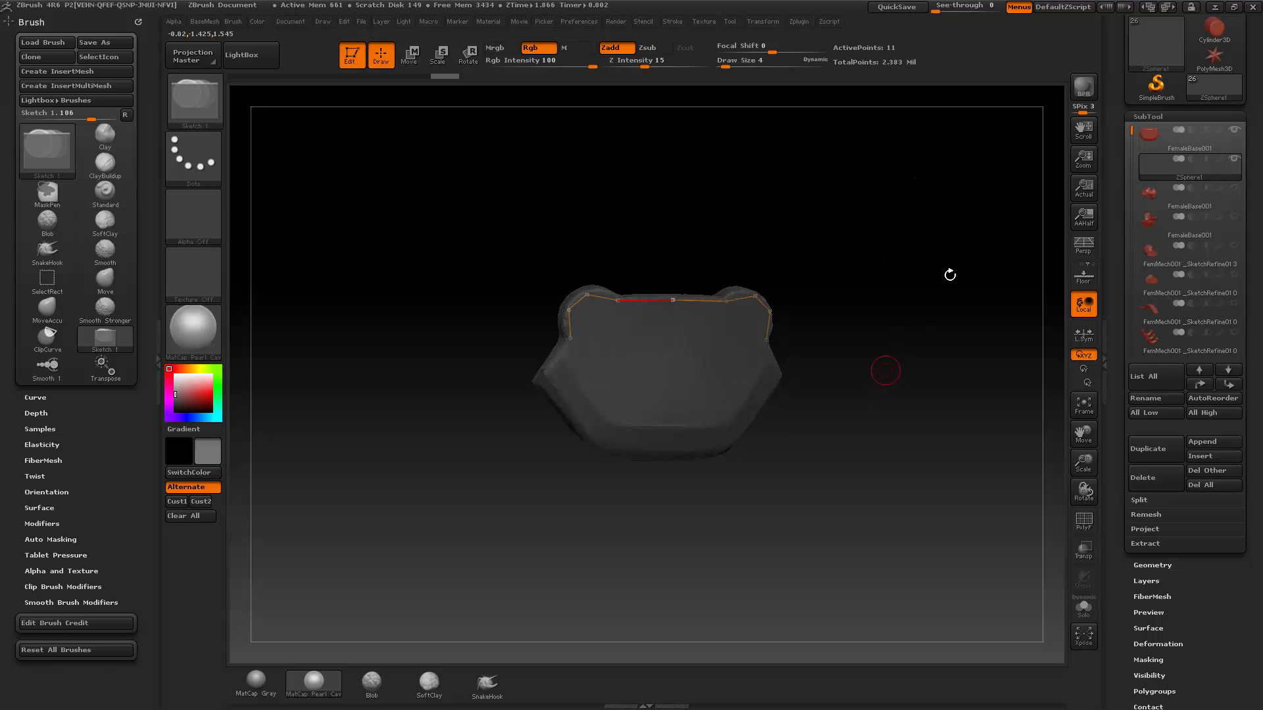
Continue the mirrored topology outline from below the rounded corner through the side notch and outer tip to the plate's lower corner.
left_click_drag(818, 231, 825, 246)
left_click(584, 296)
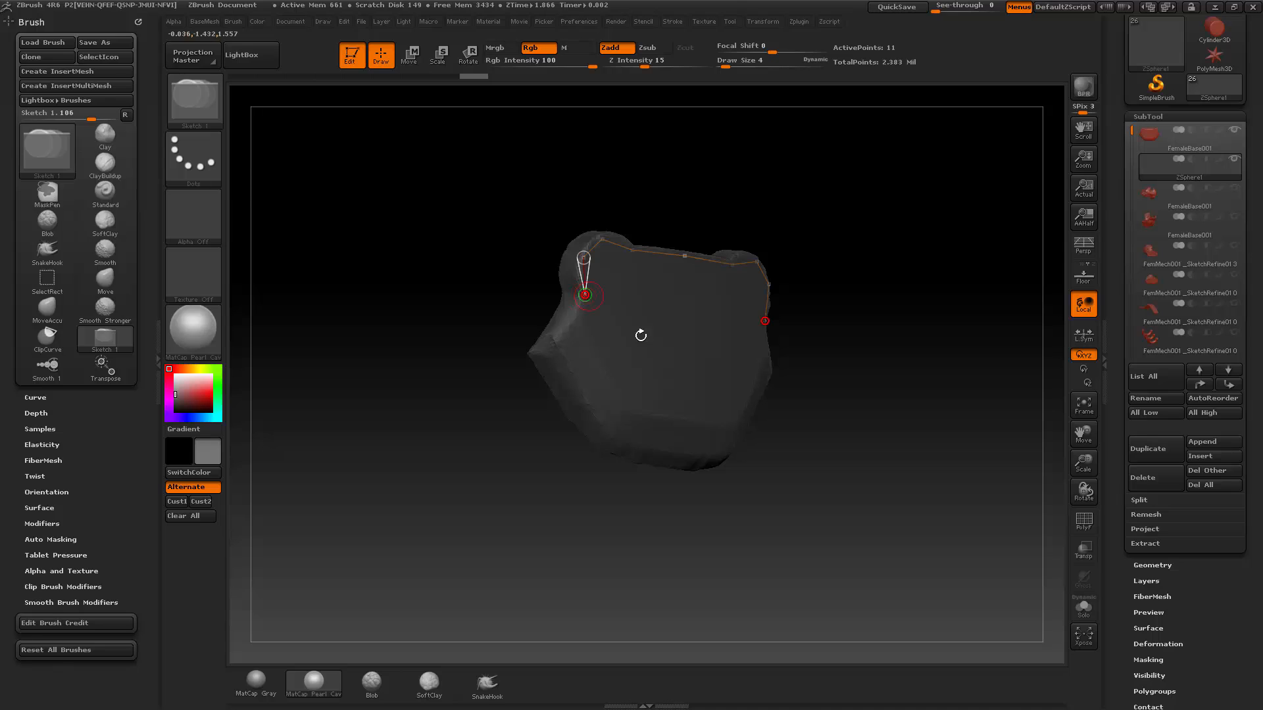
left_click(584, 313)
left_click(565, 339)
left_click_drag(868, 335, 806, 343)
left_click_drag(600, 413, 569, 409)
left_click(581, 397)
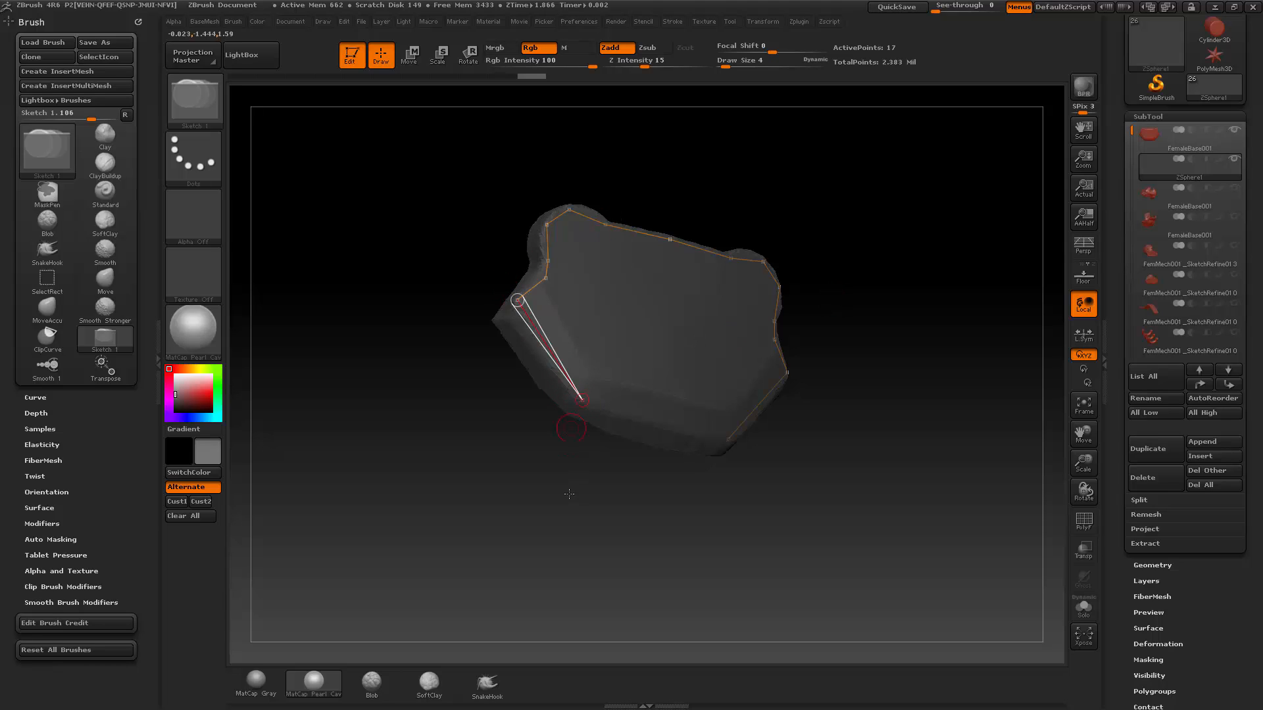
Close the topology outline with a point at the centre of the chin plate's lower edge.
left_click_drag(566, 493, 509, 490)
left_click(649, 428)
left_click_drag(628, 507, 665, 510)
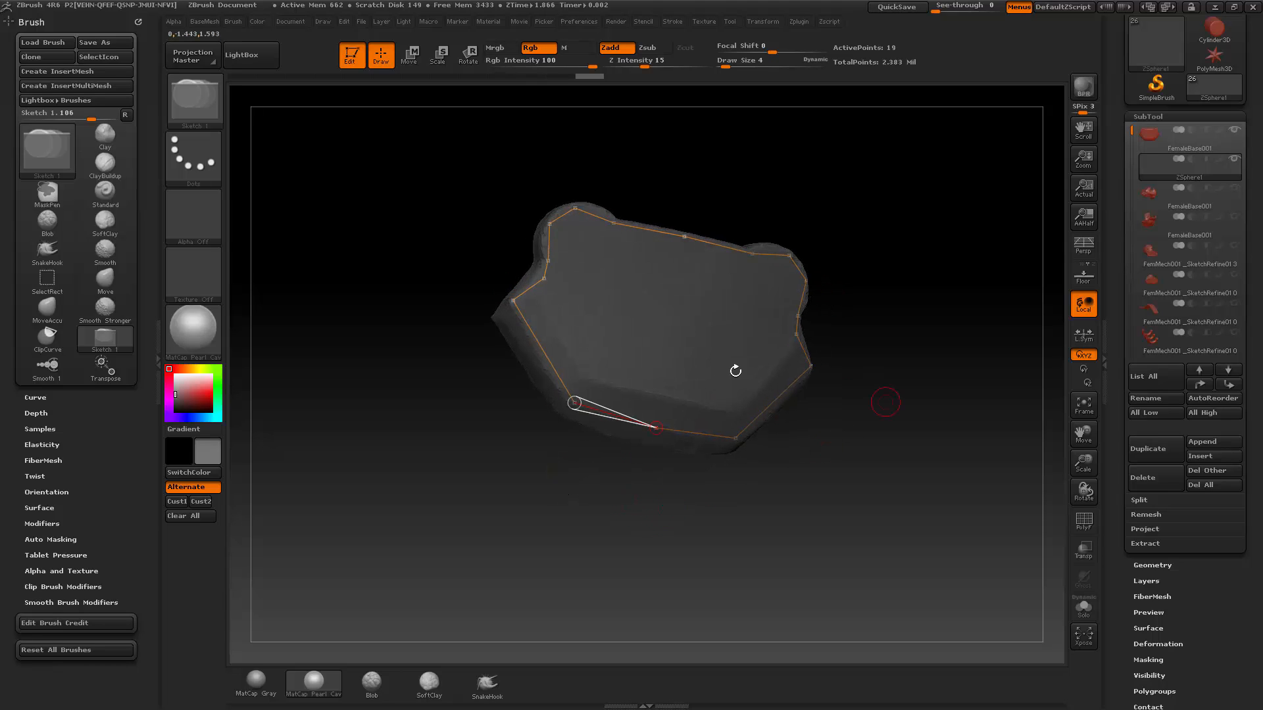
left_click_drag(948, 293, 926, 304)
left_click(658, 429)
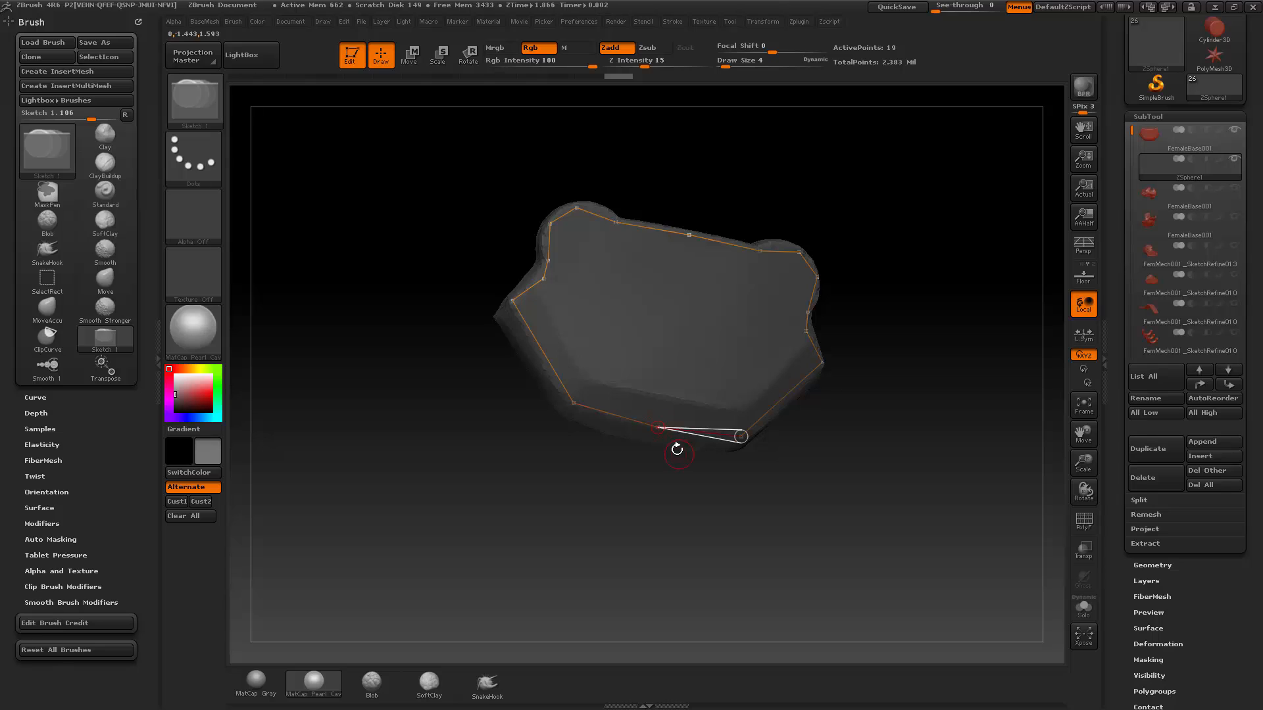
left_click_drag(934, 474, 937, 476)
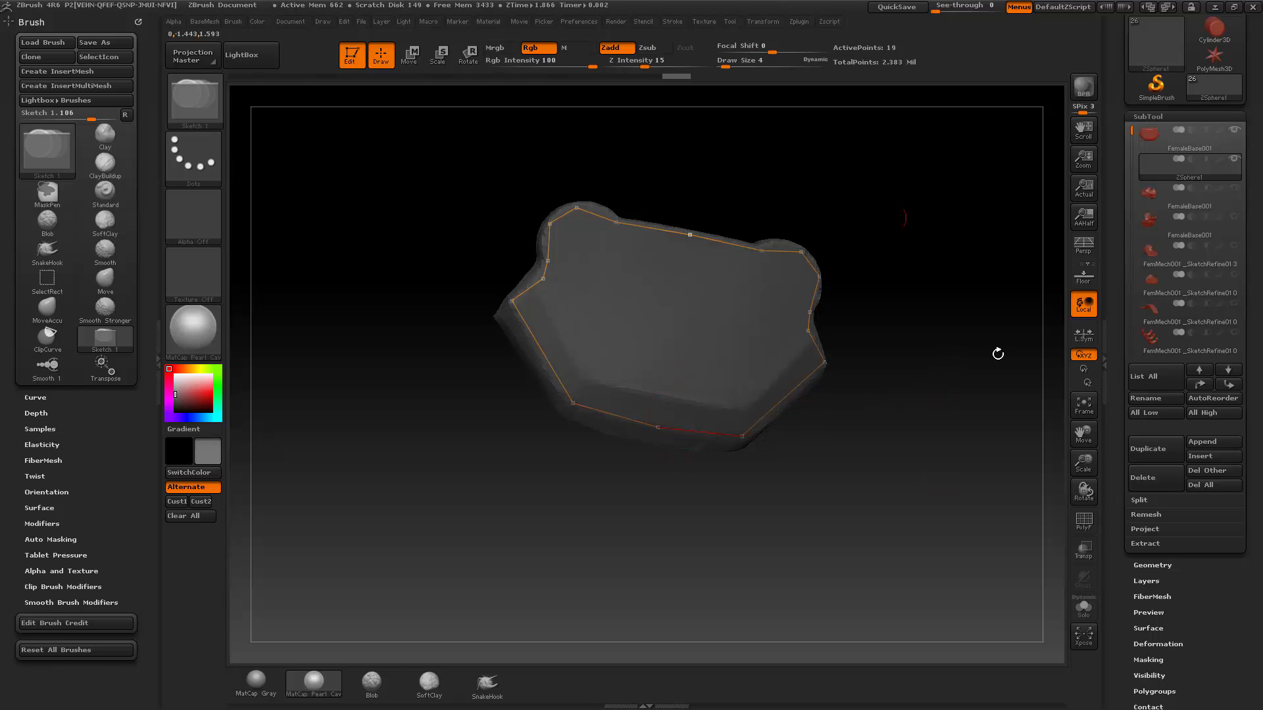
left_click_drag(848, 225, 887, 224)
Switch to Move mode, shift the topology points in the side notch, and reduce the draw size to 1.
key("w")
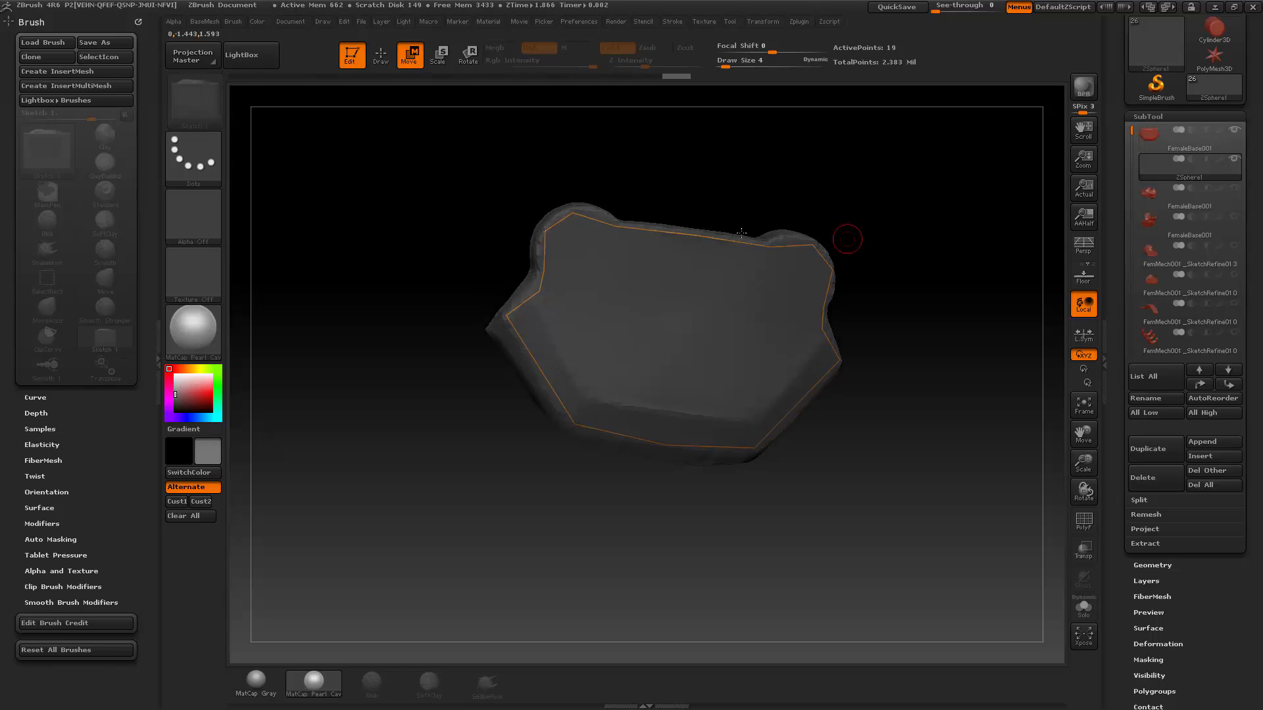
left_click_drag(540, 291, 545, 231)
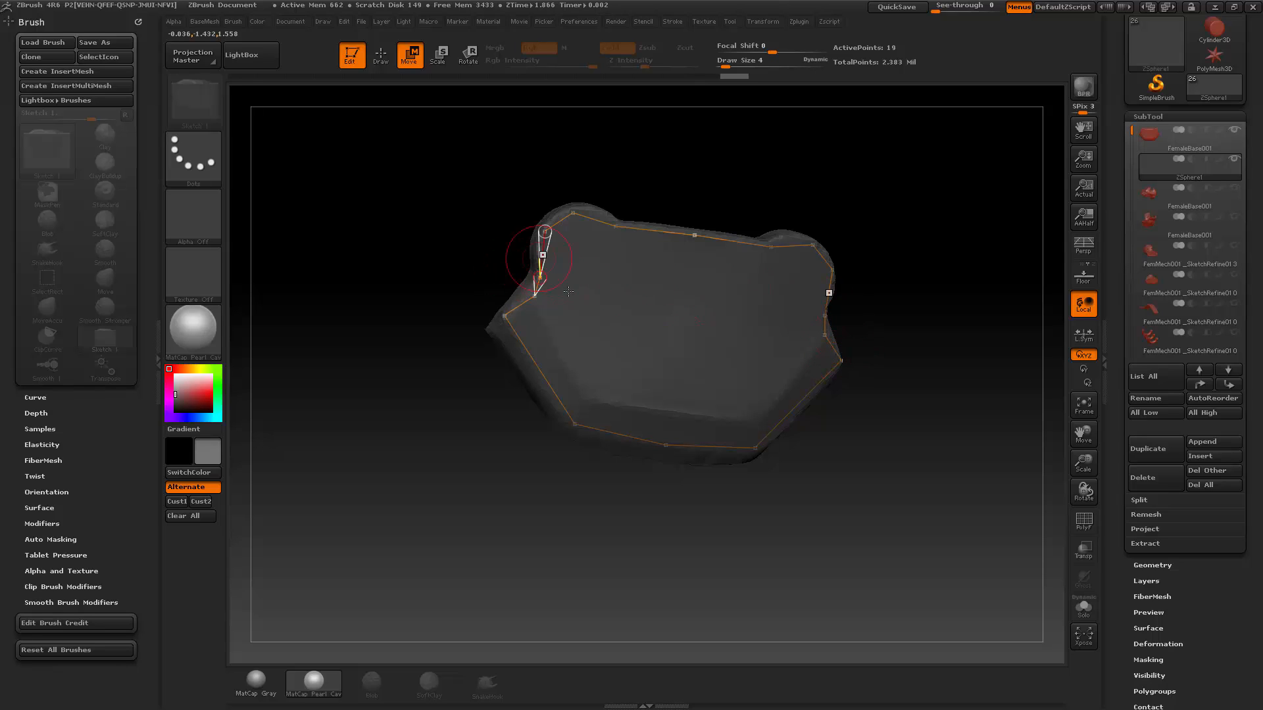
key("s")
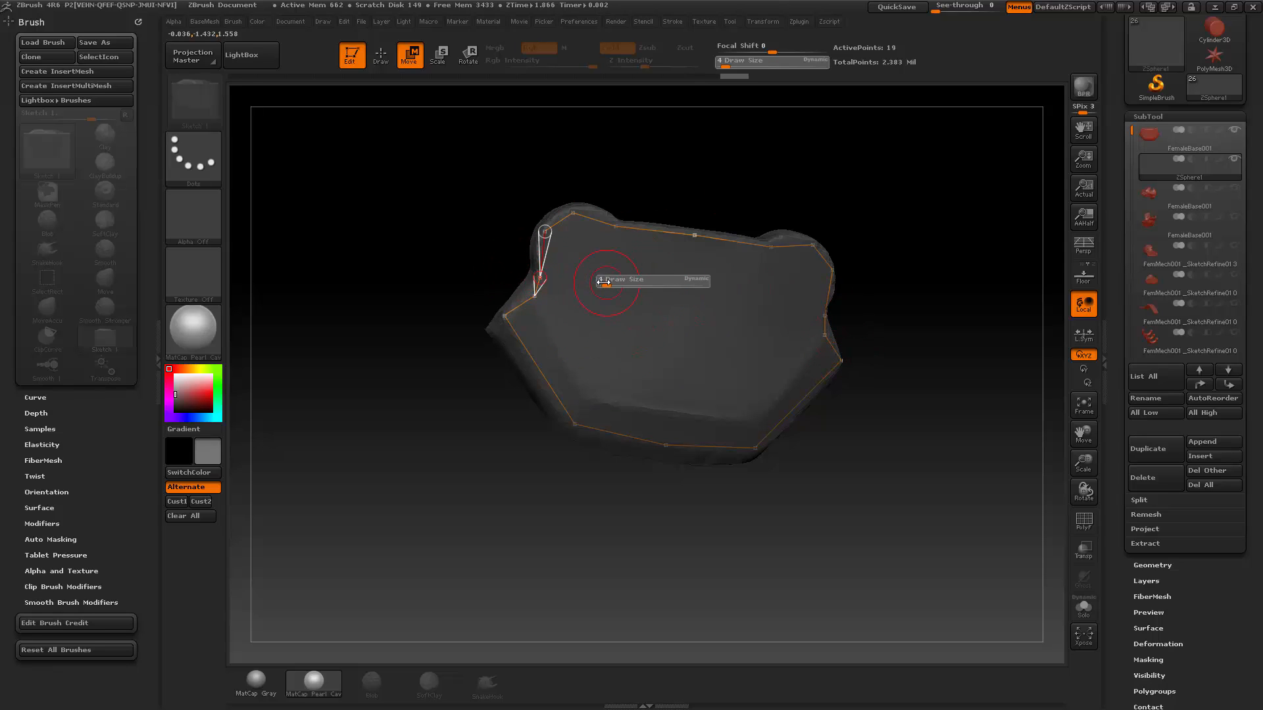
left_click_drag(603, 282, 598, 282)
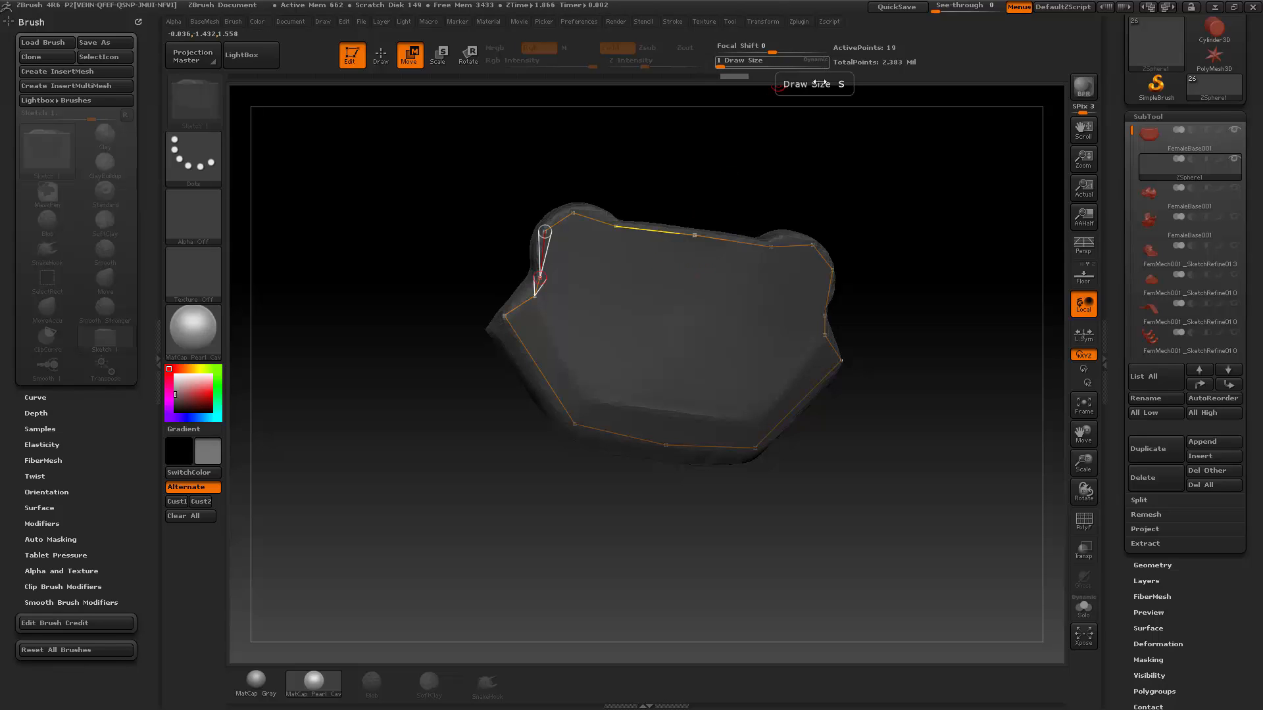
key("s")
left_click_drag(686, 284, 684, 285)
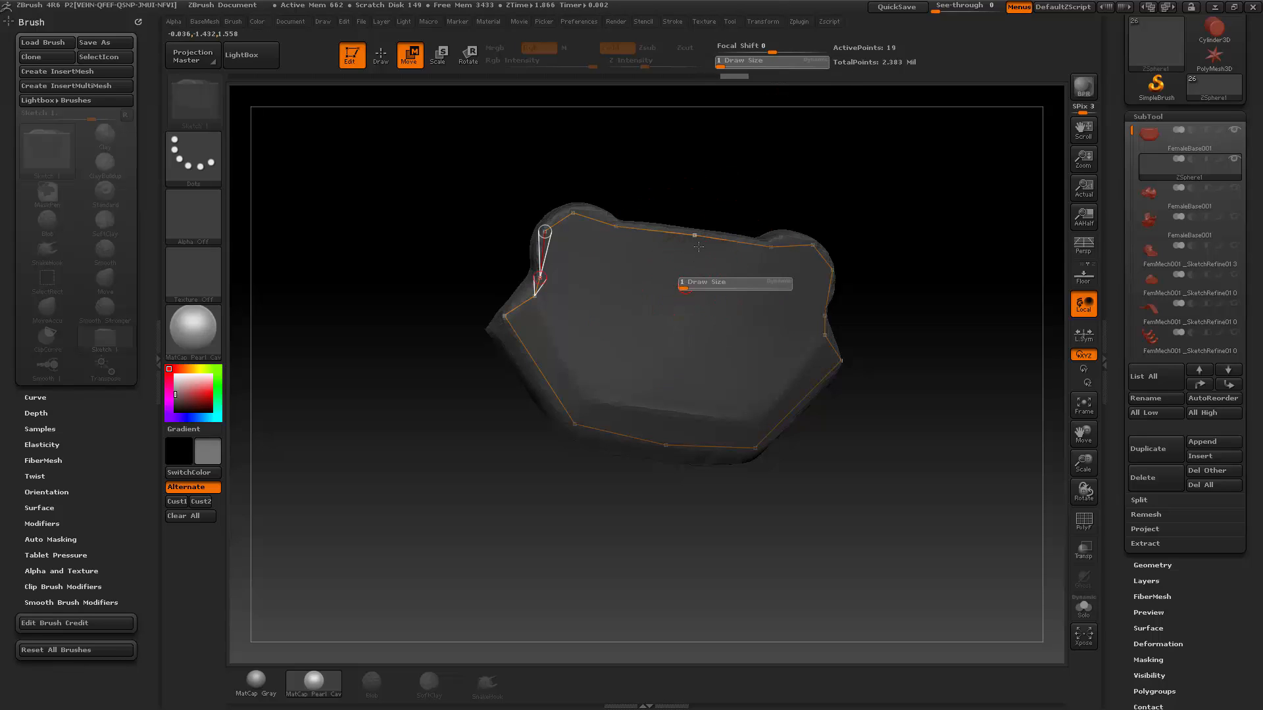
Set the draw size to 14 and reposition the topology point just below the rounded corner.
left_click_drag(826, 157, 804, 160)
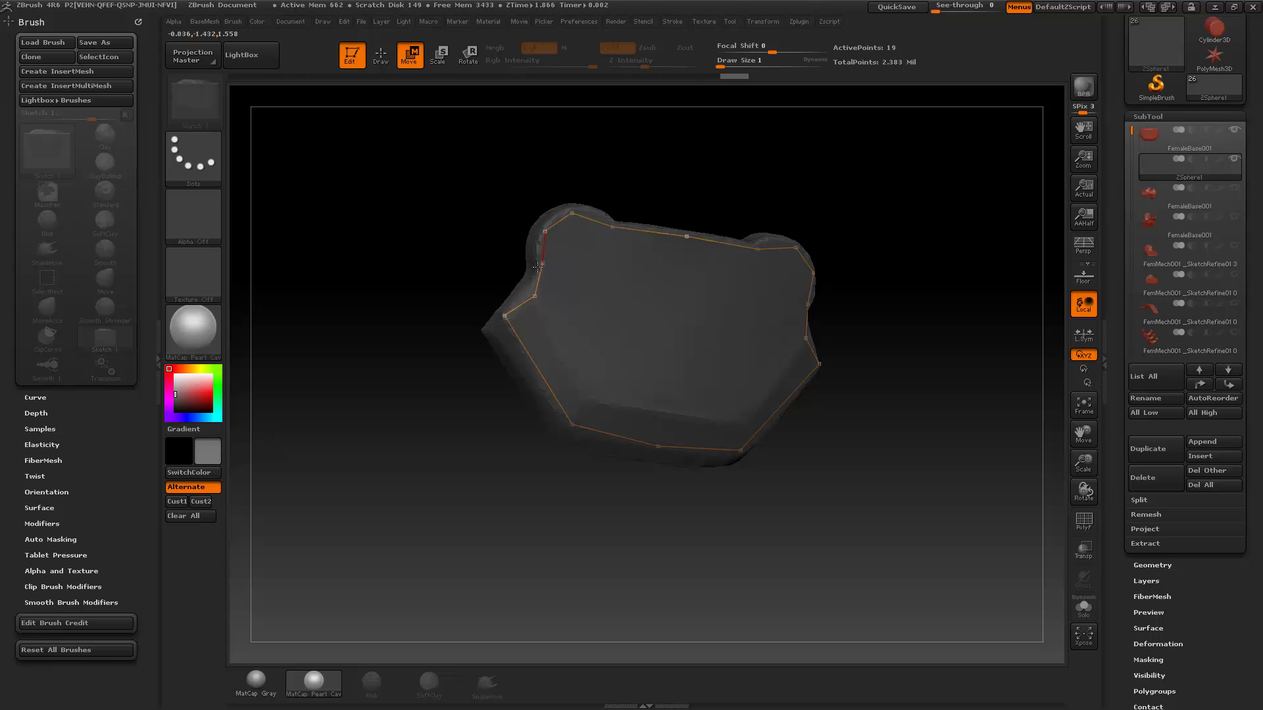
key("s")
mouse_move(564, 275)
left_mouse_down()
mouse_move(584, 276)
mouse_move(543, 270)
left_mouse_up()
key("s")
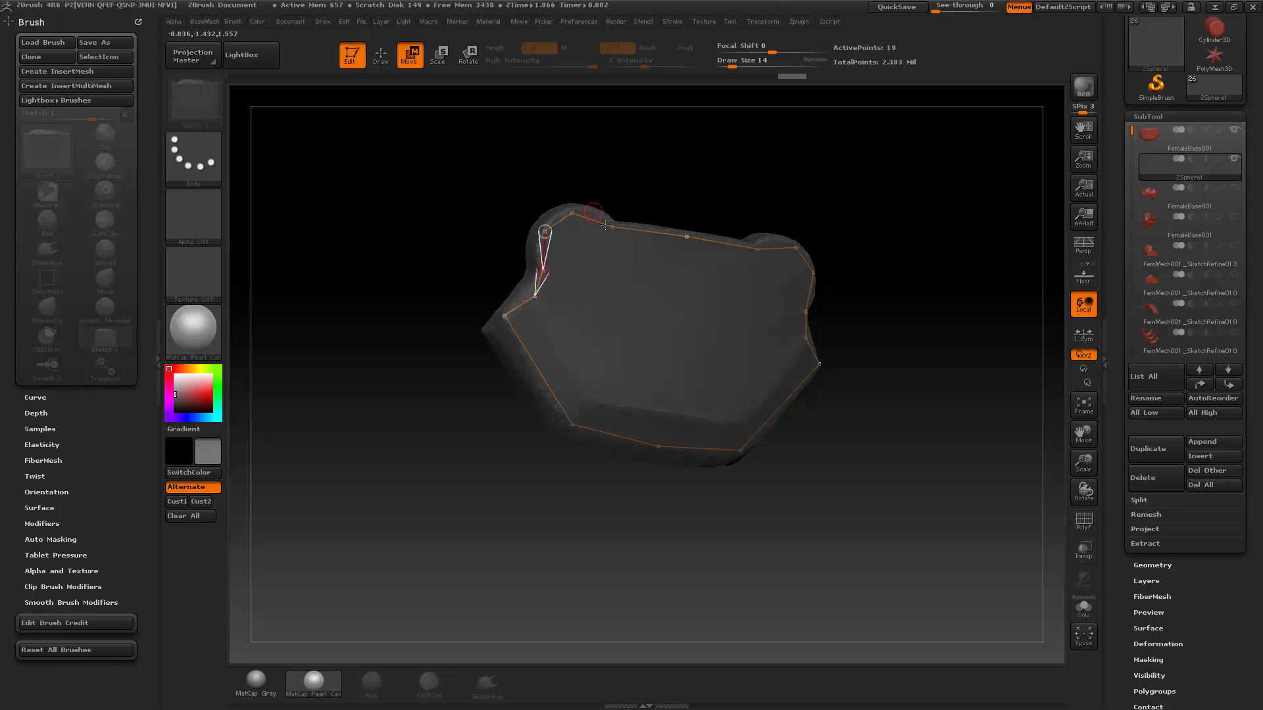
left_click_drag(576, 195, 608, 201)
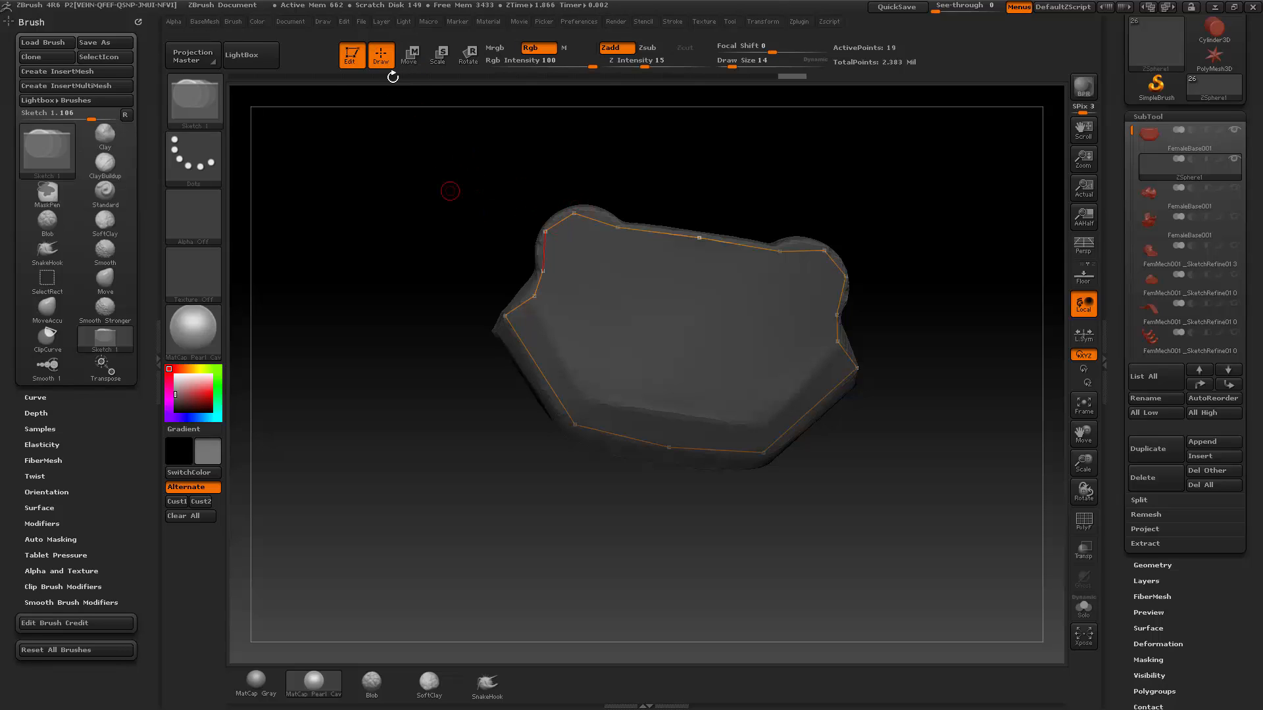
Return to Draw mode and delete the two mirrored topology points on the rounded upper corner.
left_click(381, 56)
left_click(545, 231, "alt")
left_click(575, 212, "alt")
left_click_drag(654, 209, 525, 453)
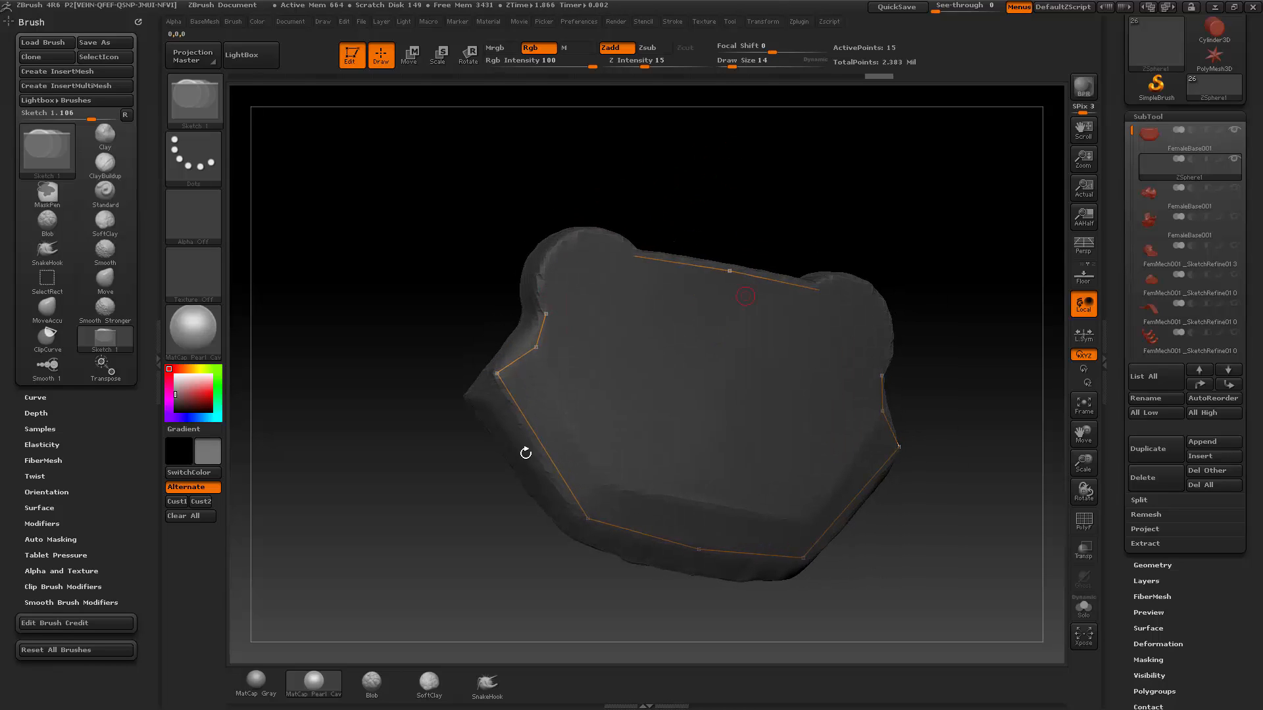
left_click_drag(642, 184, 626, 188)
Redraw the rounded upper corner with five closer-spaced mirrored points from the side notch up to the upper edge.
left_click(542, 314)
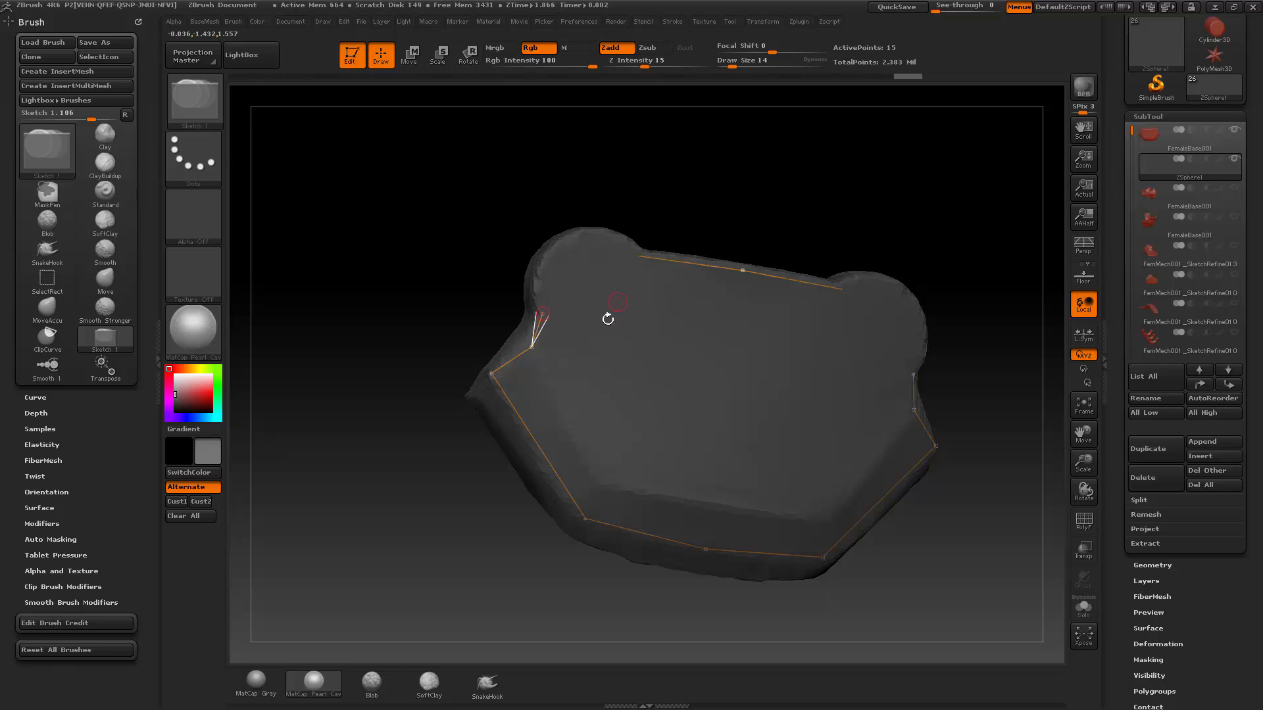
left_click(537, 288)
left_click(543, 256)
left_click(570, 235)
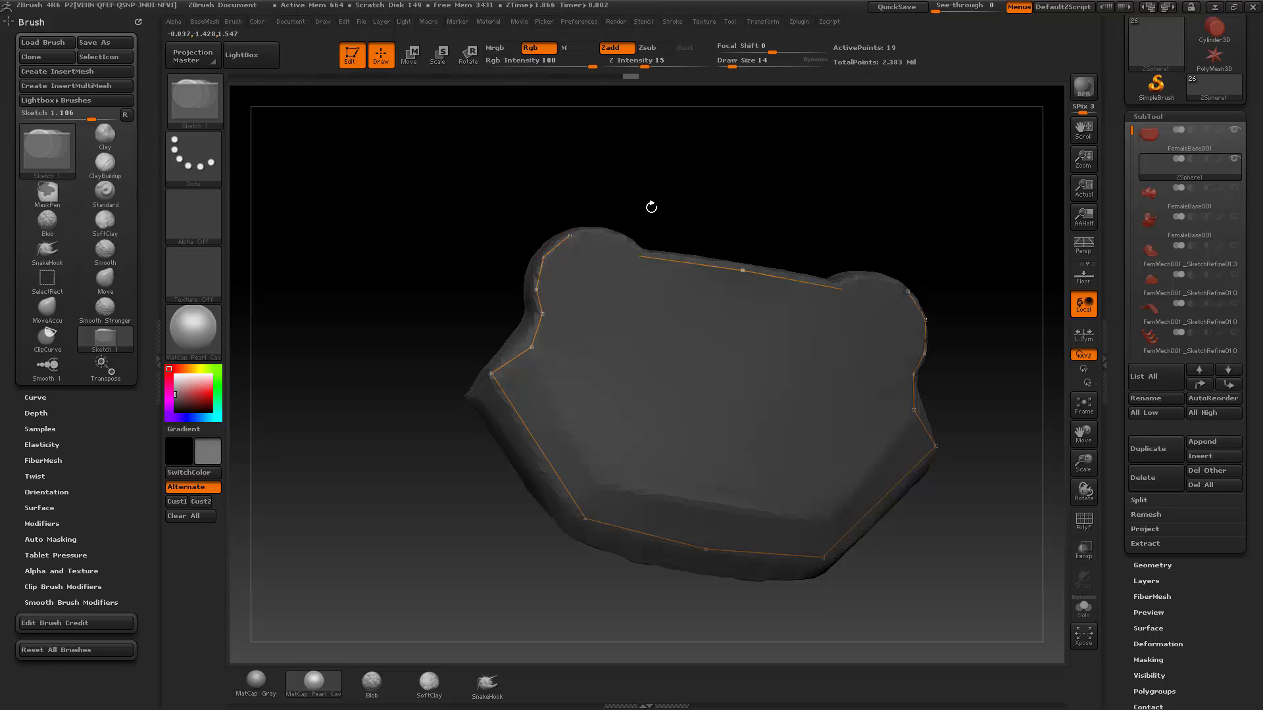
left_click_drag(651, 203, 606, 229)
left_click(606, 228)
left_click(633, 238)
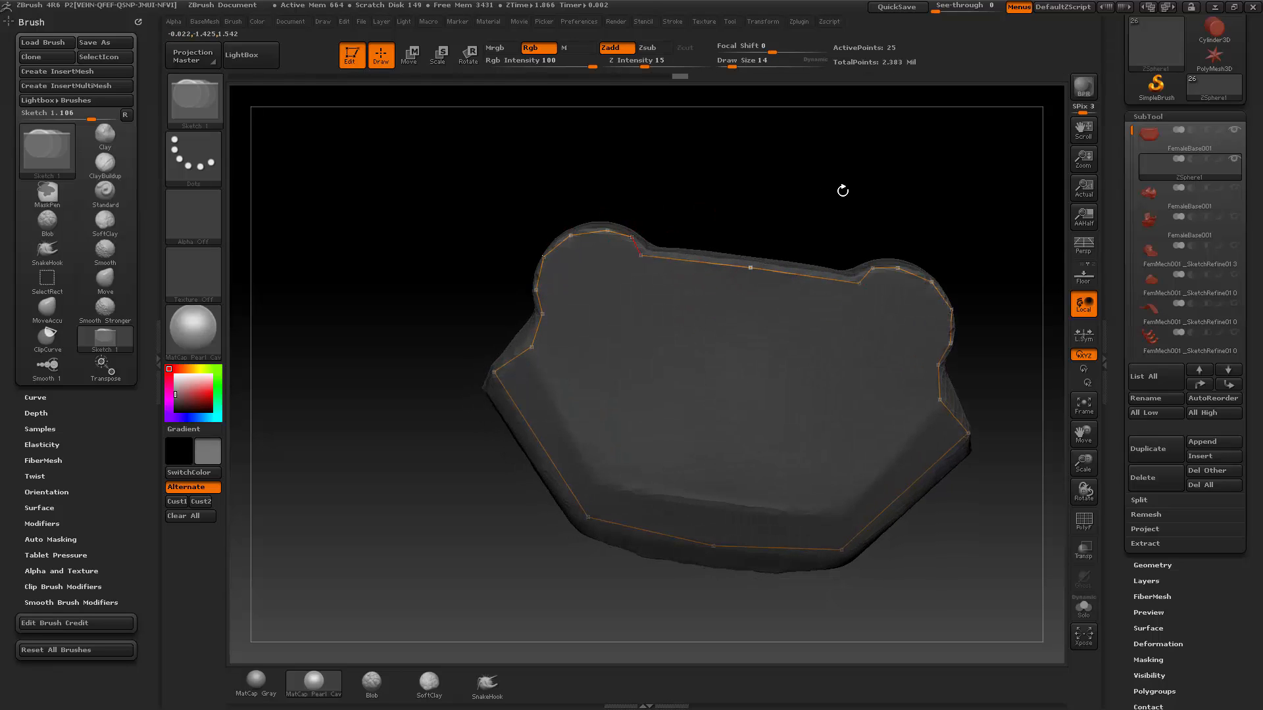
Connect the side notch point to the end of the upper edge with a mirrored edge across the rounded corner's base.
left_click_drag(840, 188, 569, 296)
left_click(540, 294)
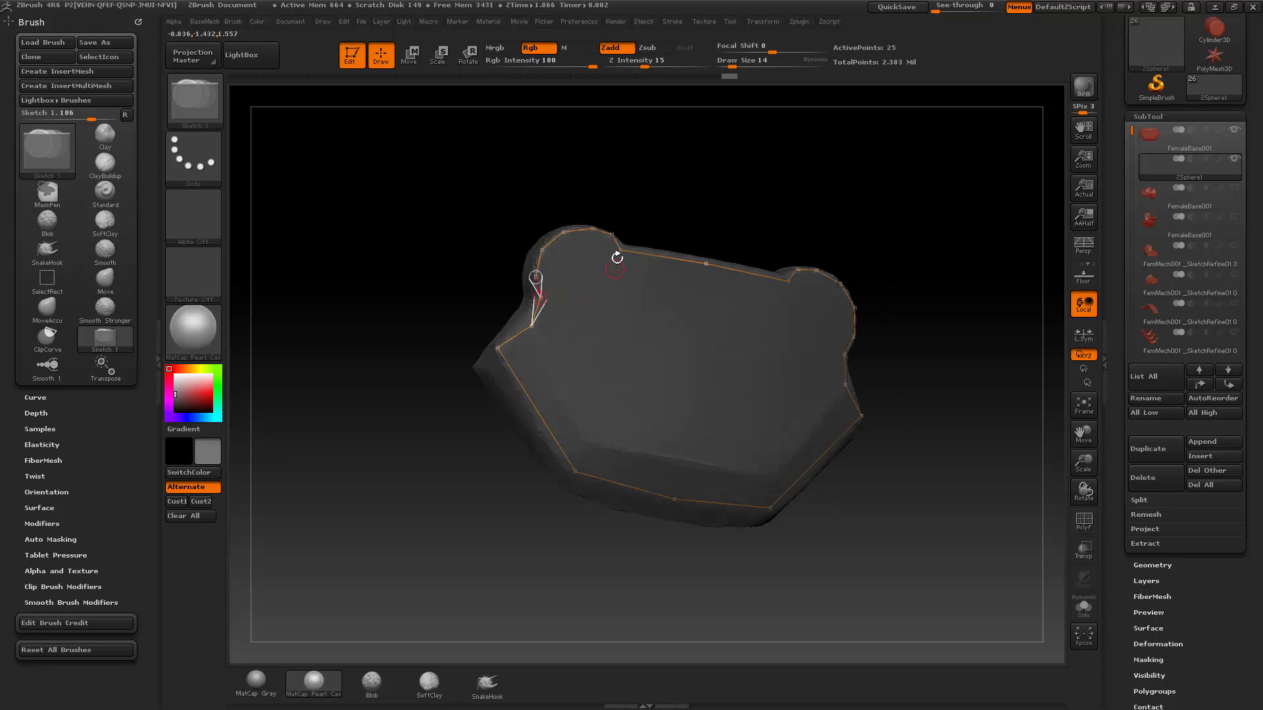
left_click(620, 251)
left_click_drag(844, 227, 832, 217)
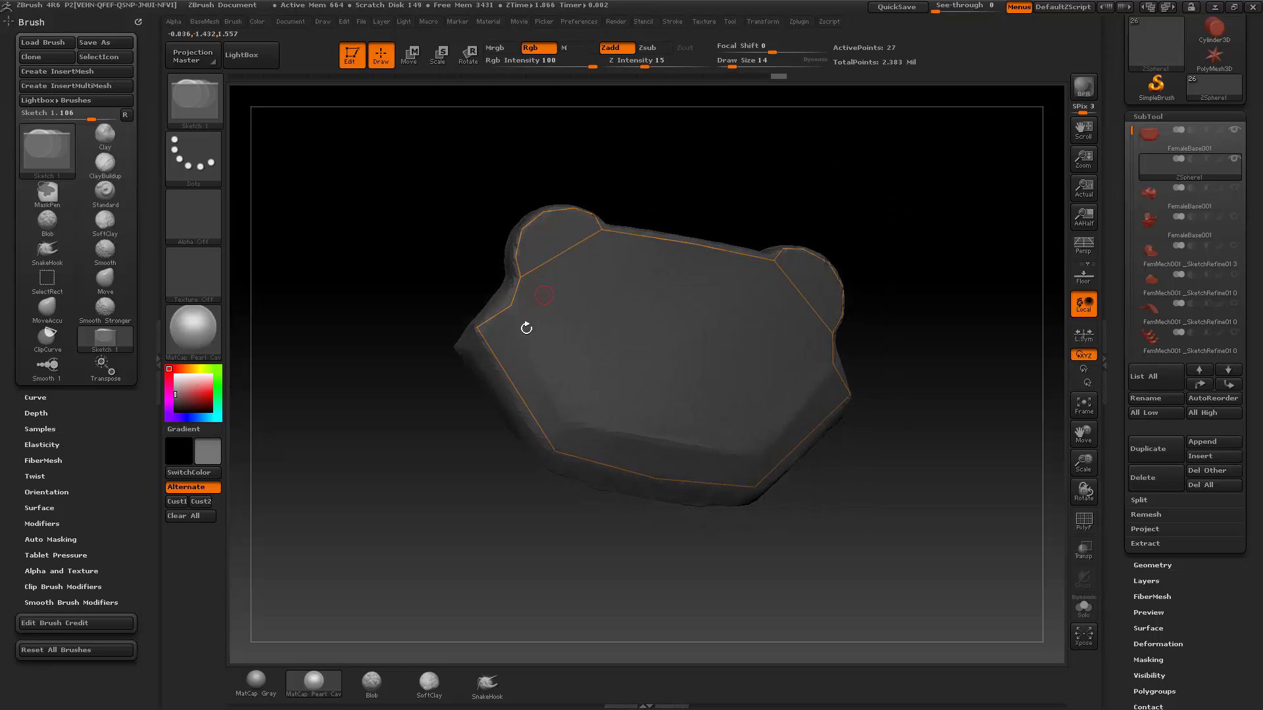
Draw a mirrored inner edge from the lower side notch point down to the corner of the plate's front face.
left_click_drag(934, 274, 679, 276)
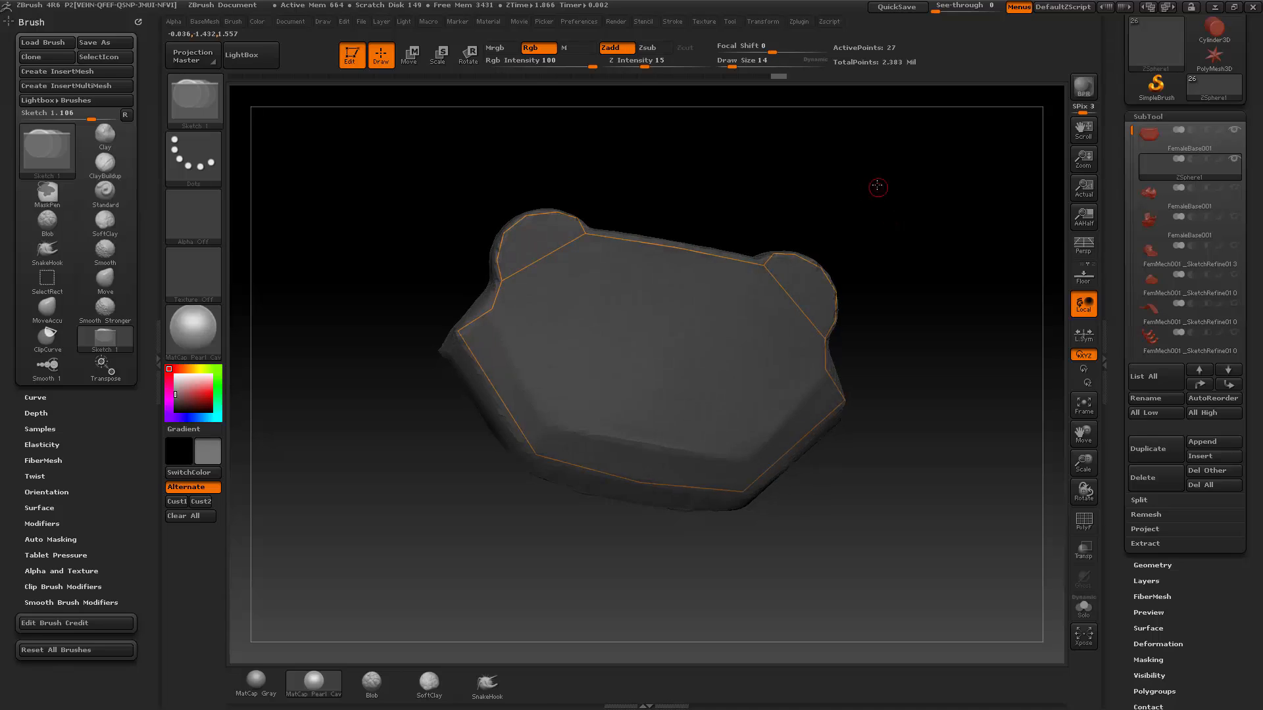
left_click_drag(830, 226, 708, 259)
left_click(489, 319)
left_click_drag(429, 522, 419, 454, "alt")
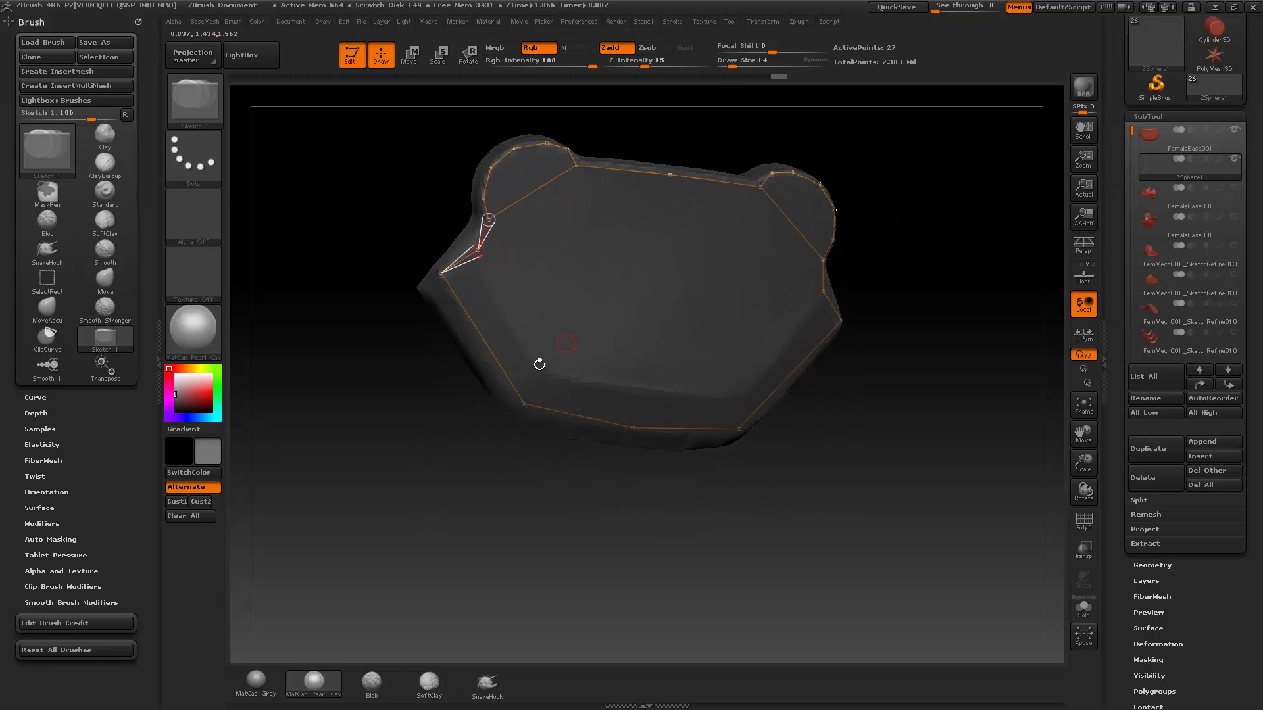
left_click(540, 372)
Try adding a point midway along the inner lower edge with an edge down to the outline's centre, and undo it.
left_click(632, 388)
left_click(633, 429)
left_click_drag(920, 362, 921, 346)
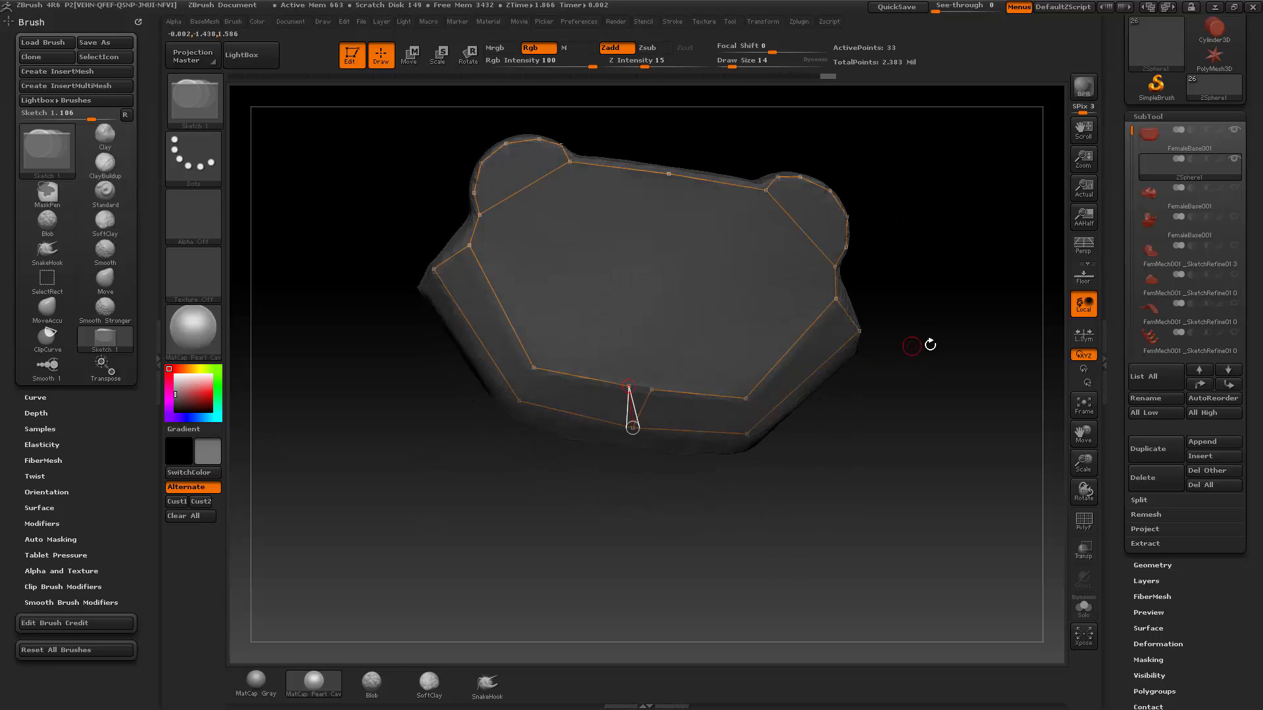
key("ctrl+z")
Extend the inner edge to a point on the symmetry line and join it to the lower outline's centre point.
left_click_drag(694, 347, 665, 310, "alt")
left_click(506, 330)
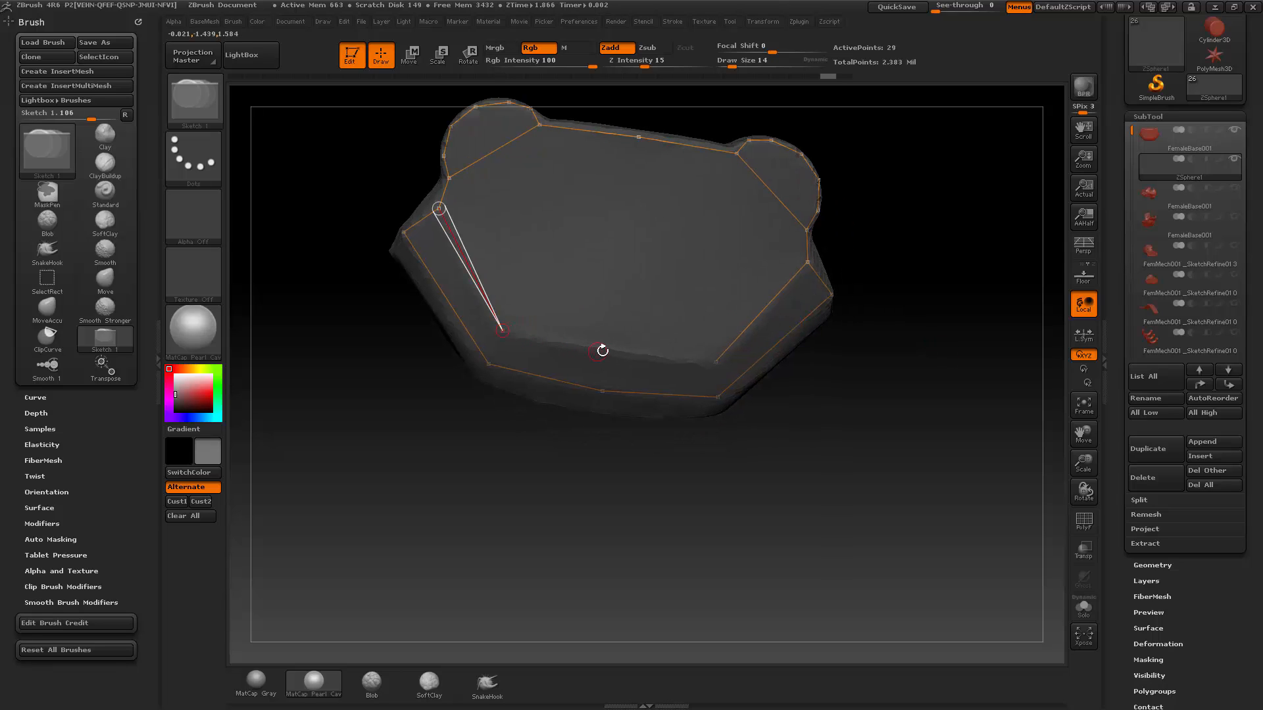
left_click(609, 349)
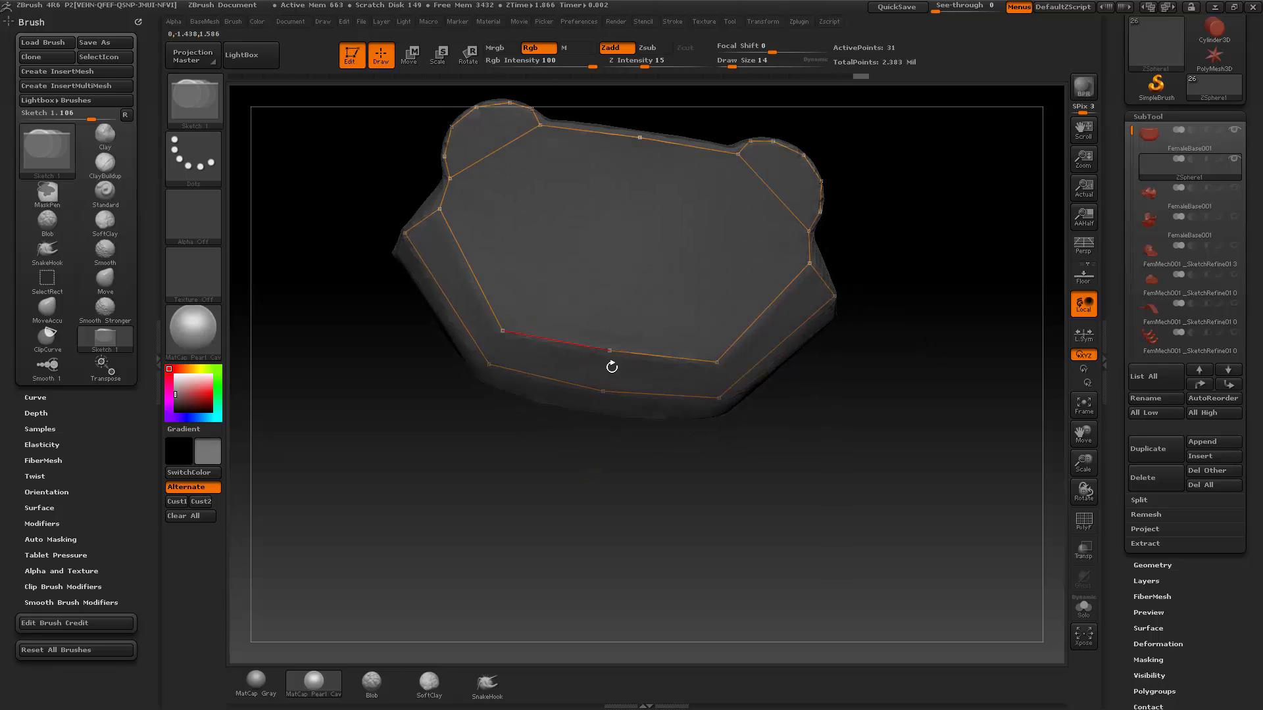
left_click_drag(878, 344, 934, 309)
left_click_drag(801, 244, 688, 300)
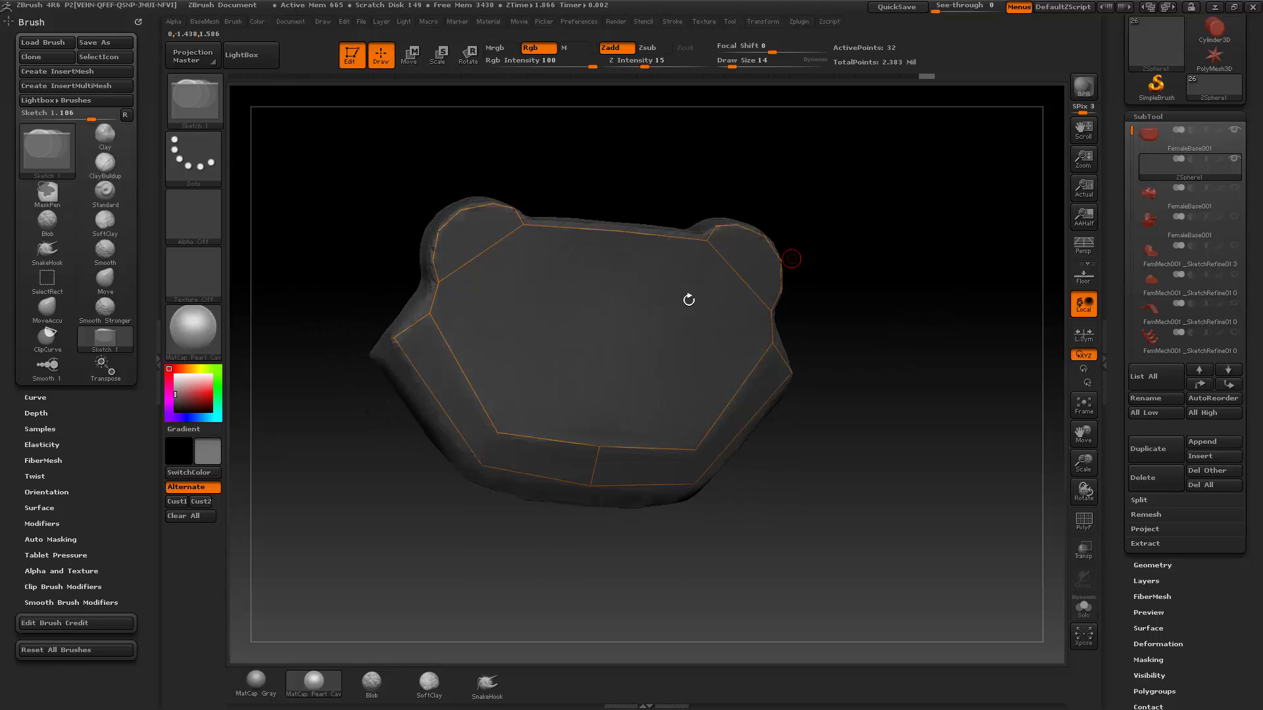
Draw a curved mirrored line of points from the upper edge's outer end down to the inner lower corner.
left_click_drag(584, 179, 584, 171)
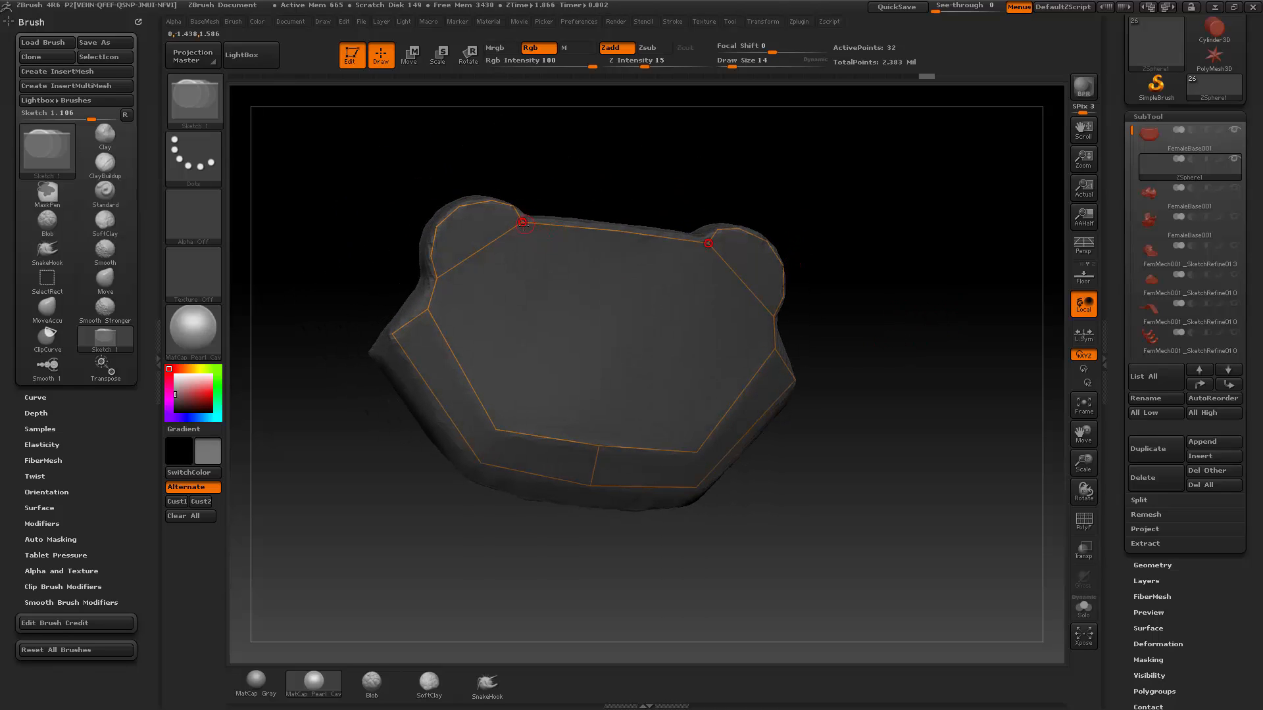
left_click(523, 223)
left_click(536, 261)
left_click(540, 315)
left_click(537, 349)
left_click(522, 385)
left_click(512, 406)
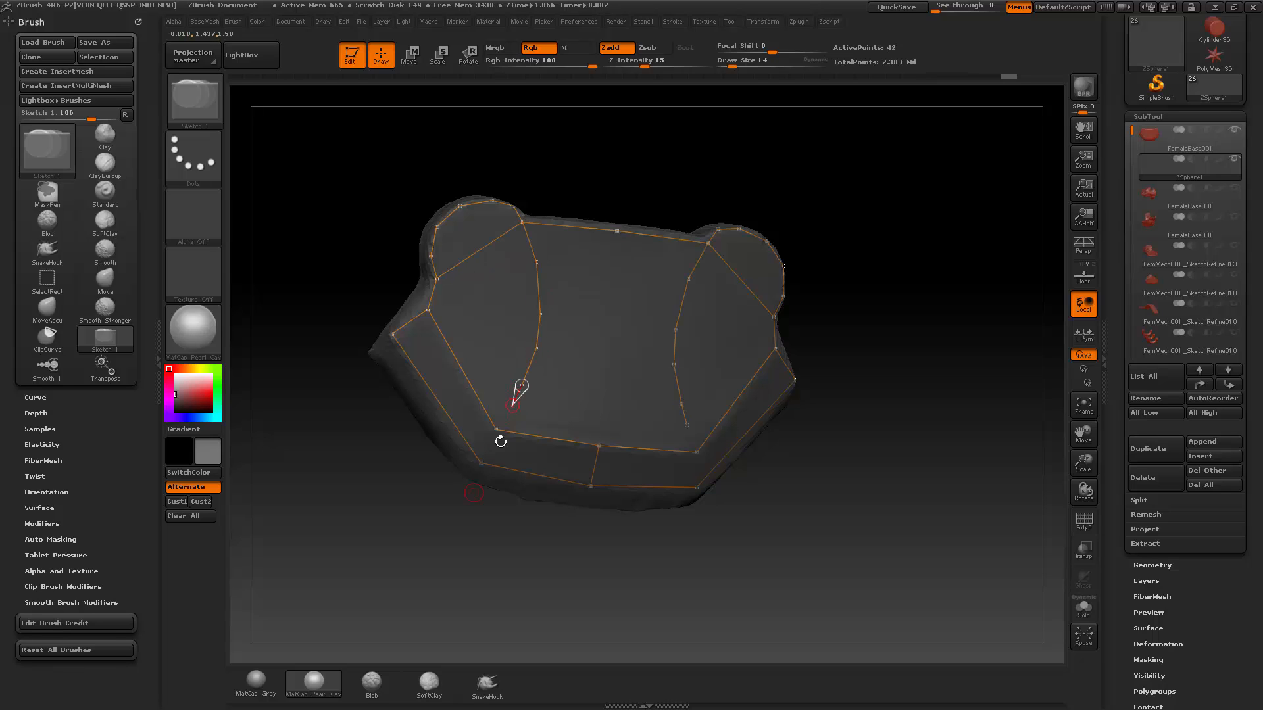
left_click_drag(548, 212, 547, 217)
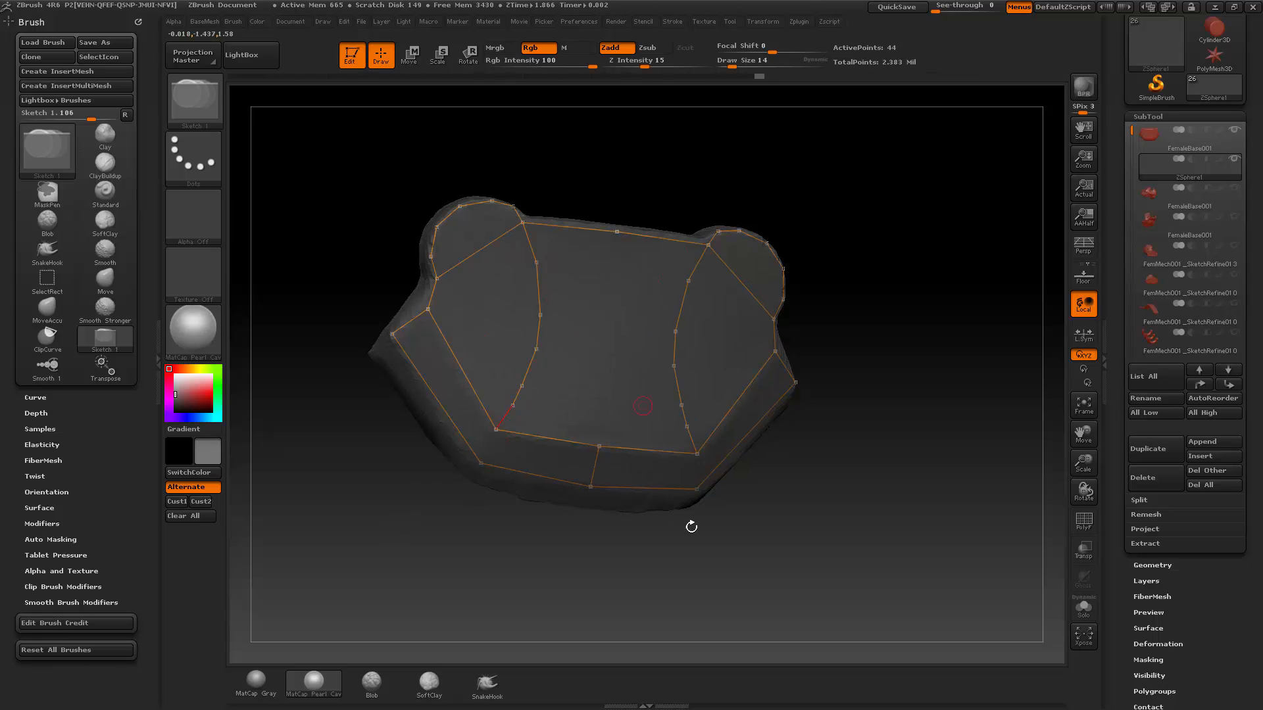
Draw a second curved mirrored line closer to the centre, from the middle of the upper half-edge to the inner lower edge.
left_click(569, 228)
left_click(569, 227)
left_click(577, 262)
left_click(577, 315)
left_click(572, 357)
left_click(560, 393)
left_click(550, 413)
left_click(545, 436)
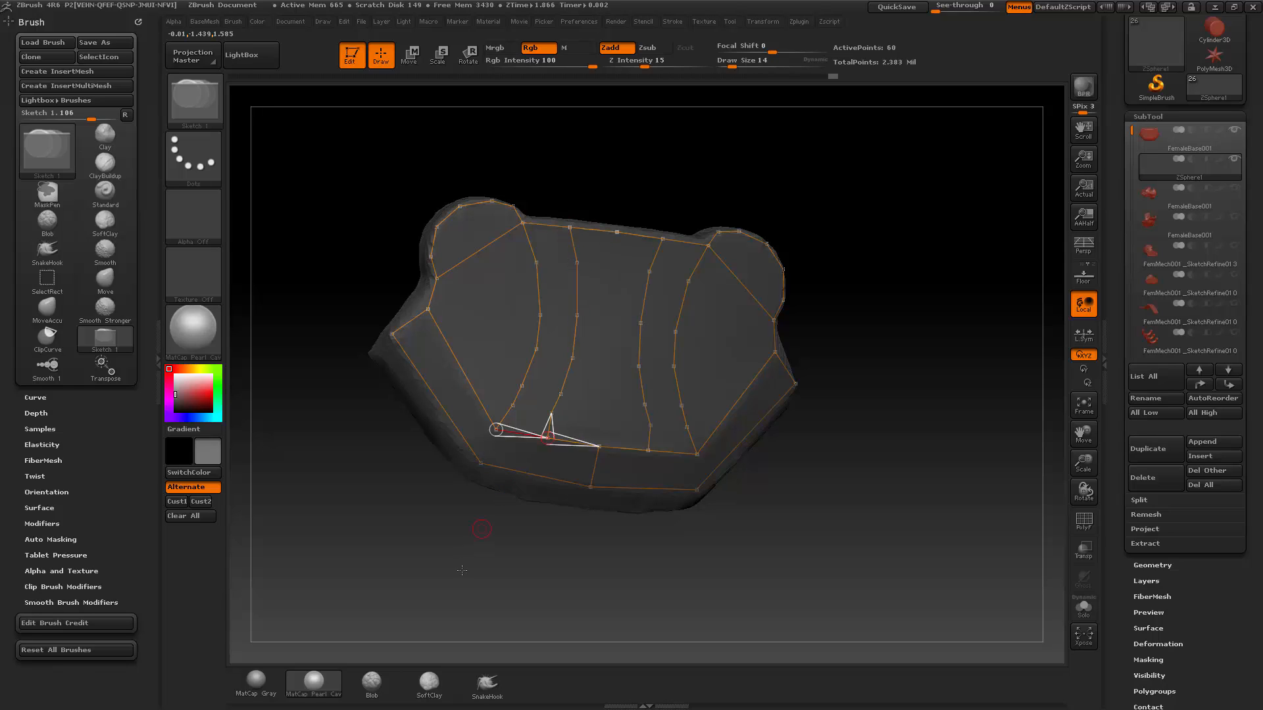
Join the matching points of the two curved lines with cross edges to form a column of quads.
left_click(550, 413)
left_click(513, 406)
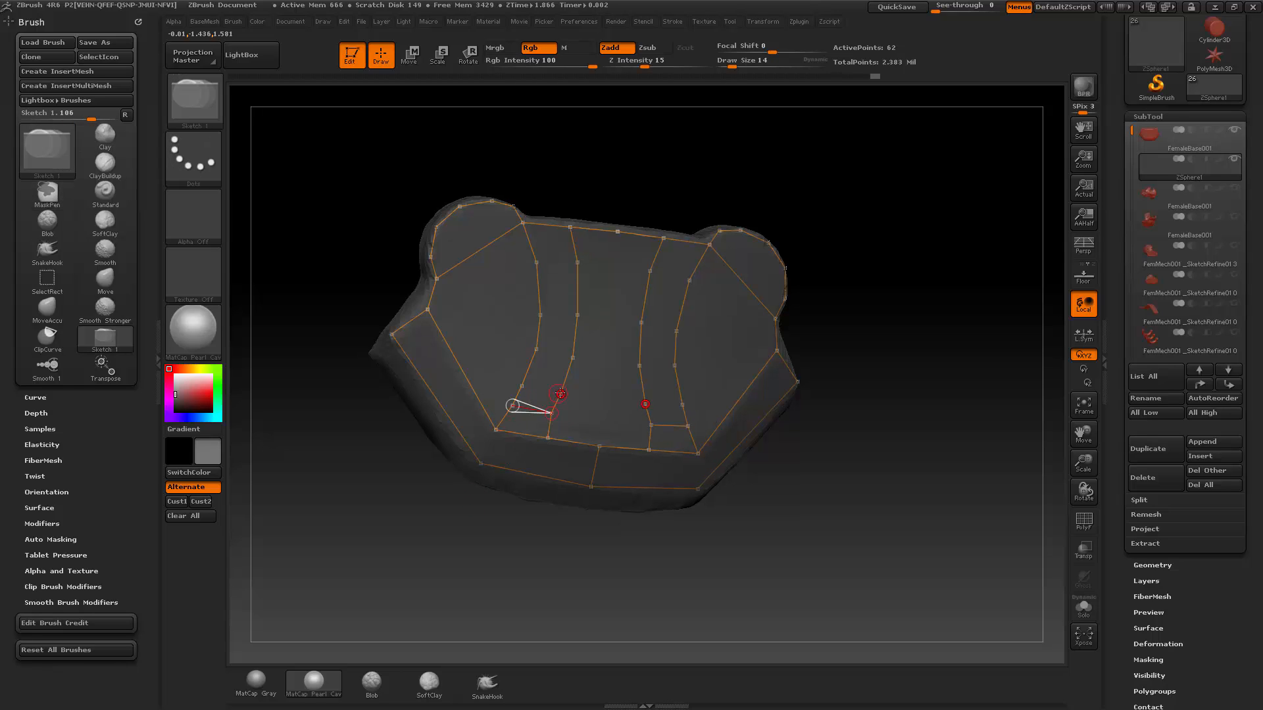
left_click(560, 394)
left_click(522, 386)
left_click(574, 357)
left_click(537, 349)
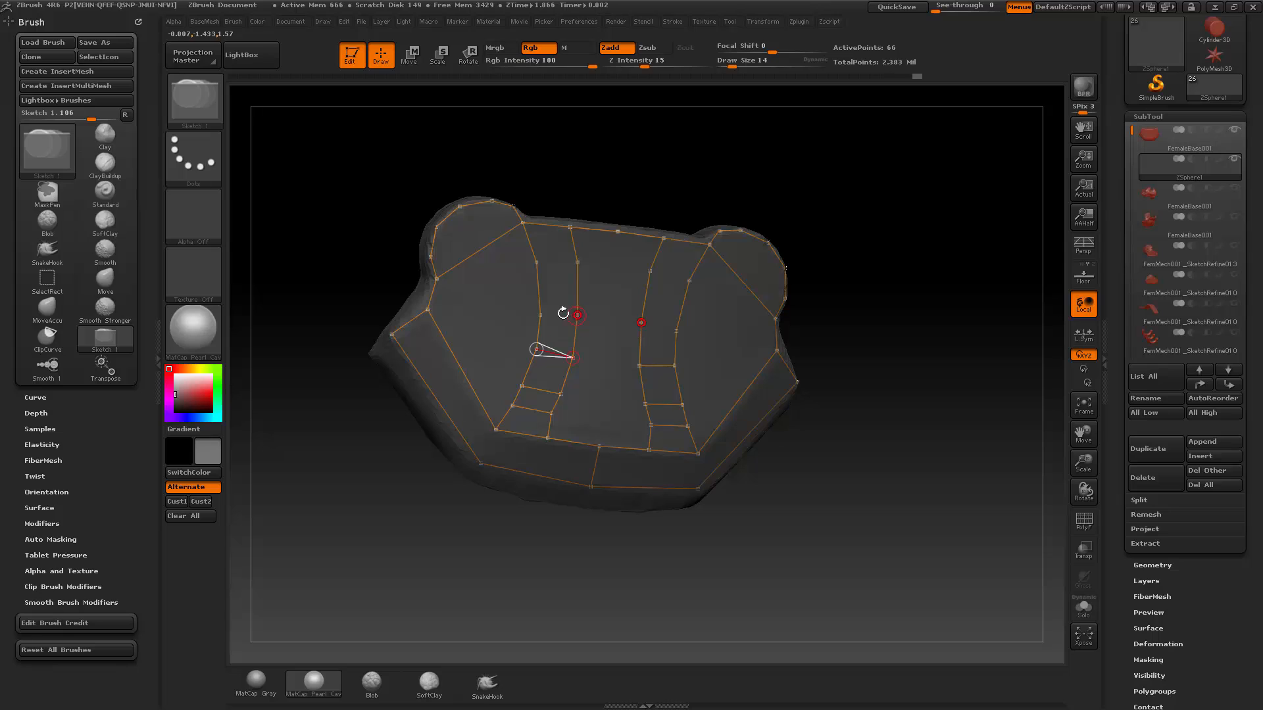
left_click(578, 315)
left_click(540, 315)
left_click(536, 263)
left_click_drag(668, 180, 913, 304)
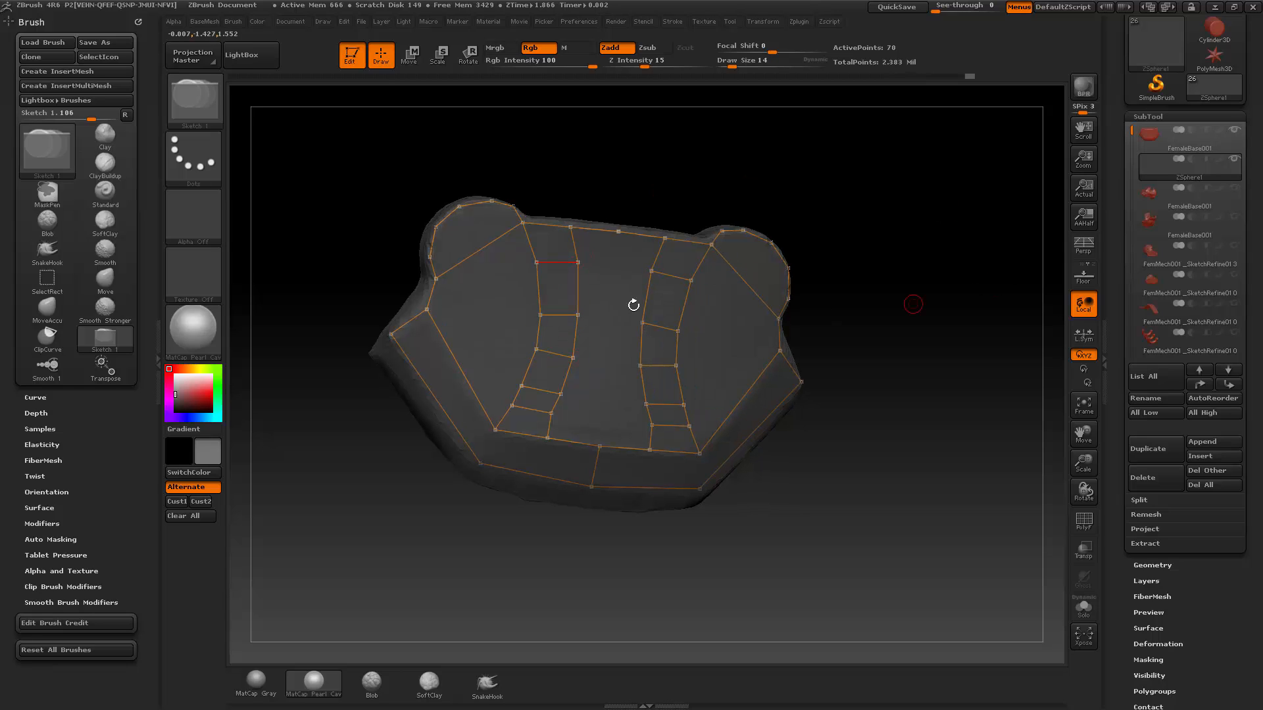
Delete the interior points of both curved lines along with their cross edges.
left_click(577, 263, "alt")
left_click(578, 314, "alt")
left_click(540, 315, "alt")
left_click(537, 263, "alt")
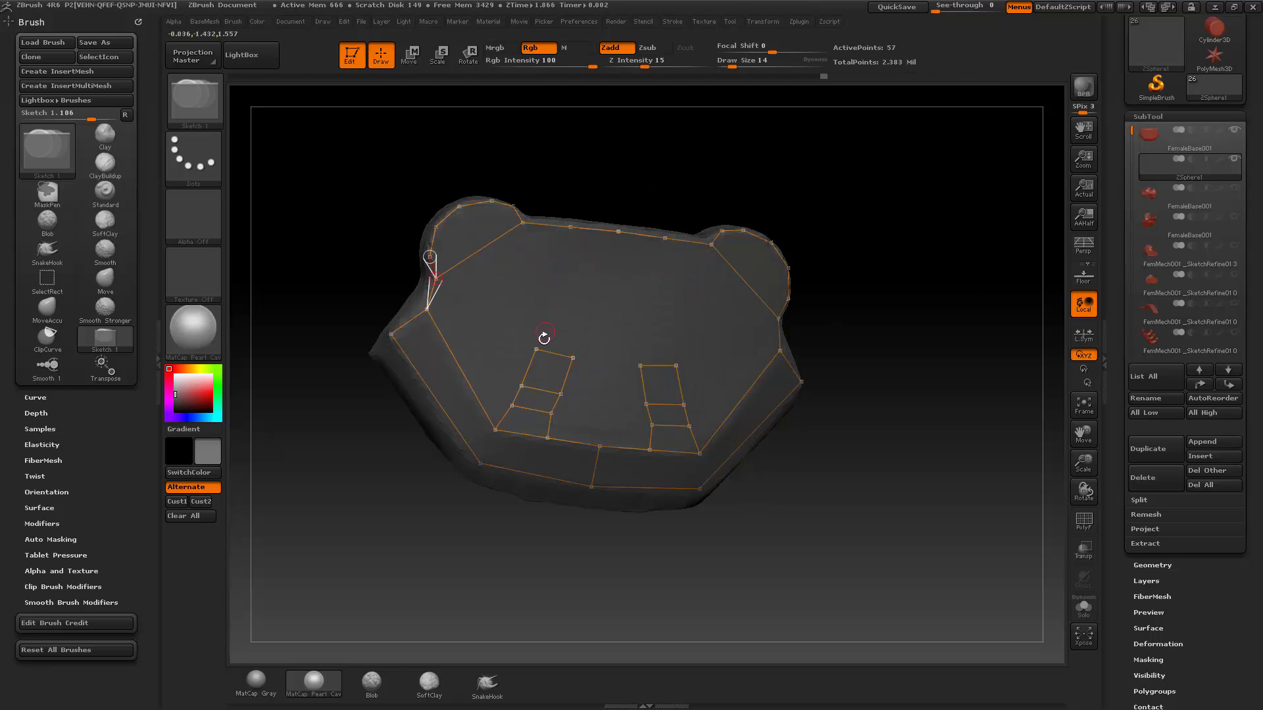
left_click(536, 349, "alt")
left_click(571, 357, "alt")
left_click(559, 392, "alt")
left_click(523, 386, "alt")
left_click(515, 406, "alt")
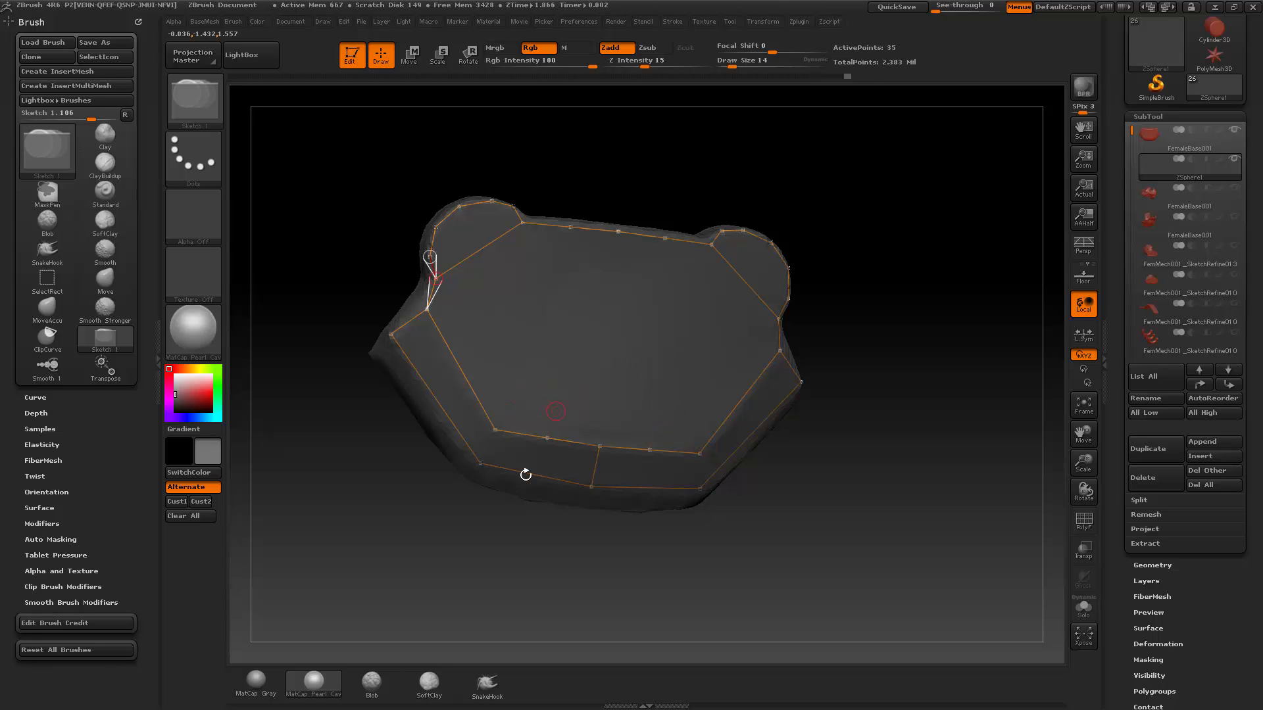
Delete the leftover point on the inner lower edge and reconnect the inner corner to the centre point.
left_click_drag(525, 474, 551, 448)
left_click(547, 437, "alt")
left_click_drag(502, 509, 520, 512)
left_click(495, 431)
left_click(599, 446)
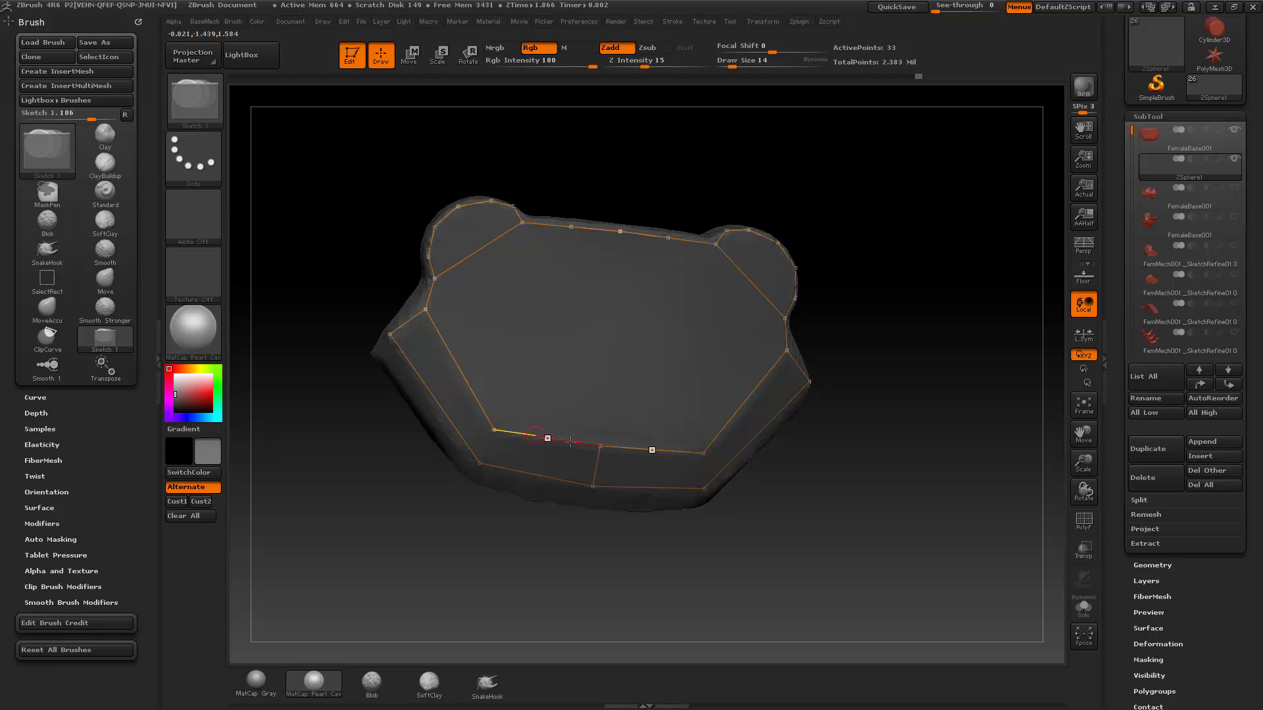
Connect the upper and inner lower centre points with a straight edge, and replace each upper half-edge's intermediate point with one straight edge.
left_click_drag(677, 201, 619, 237)
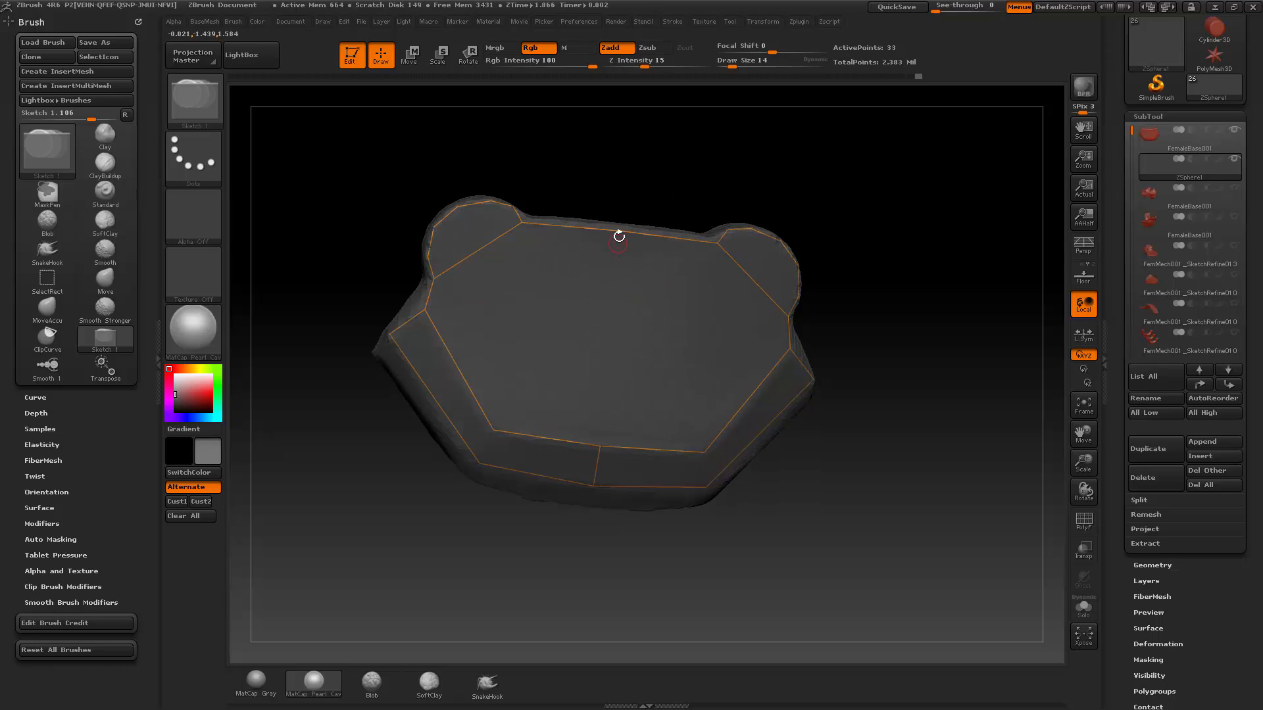
left_click(600, 445)
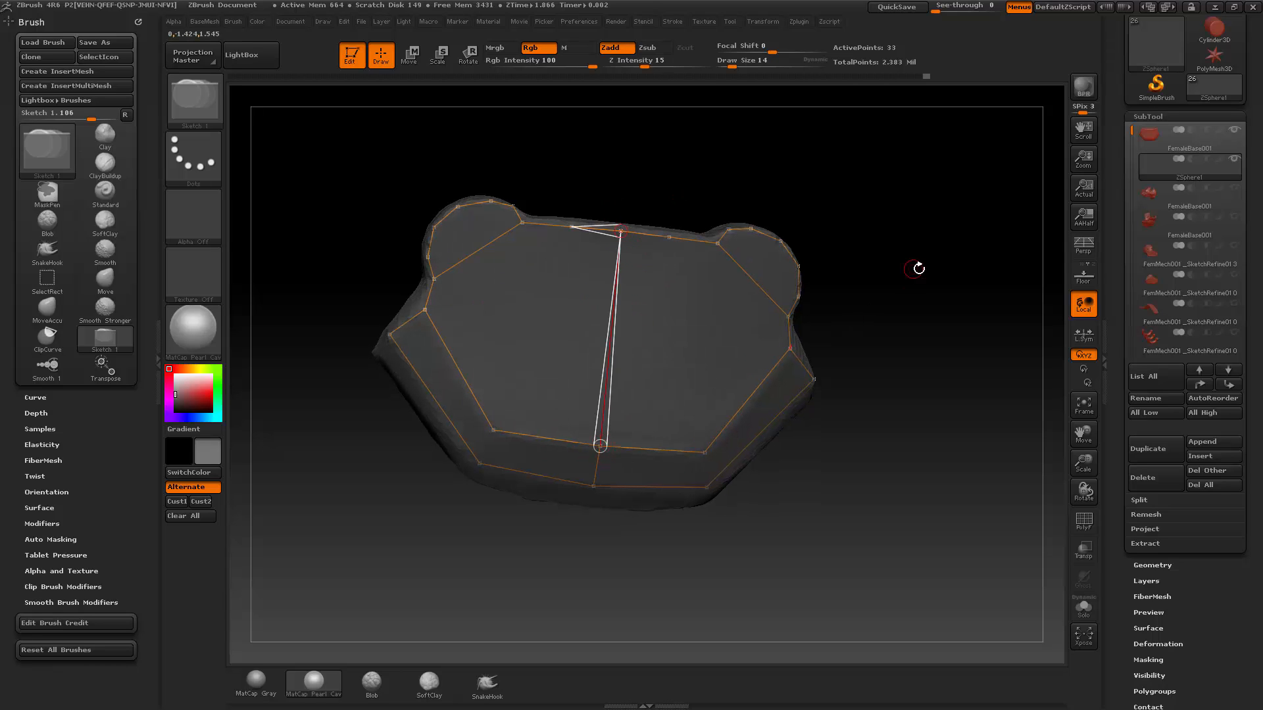
left_click_drag(927, 273, 652, 251)
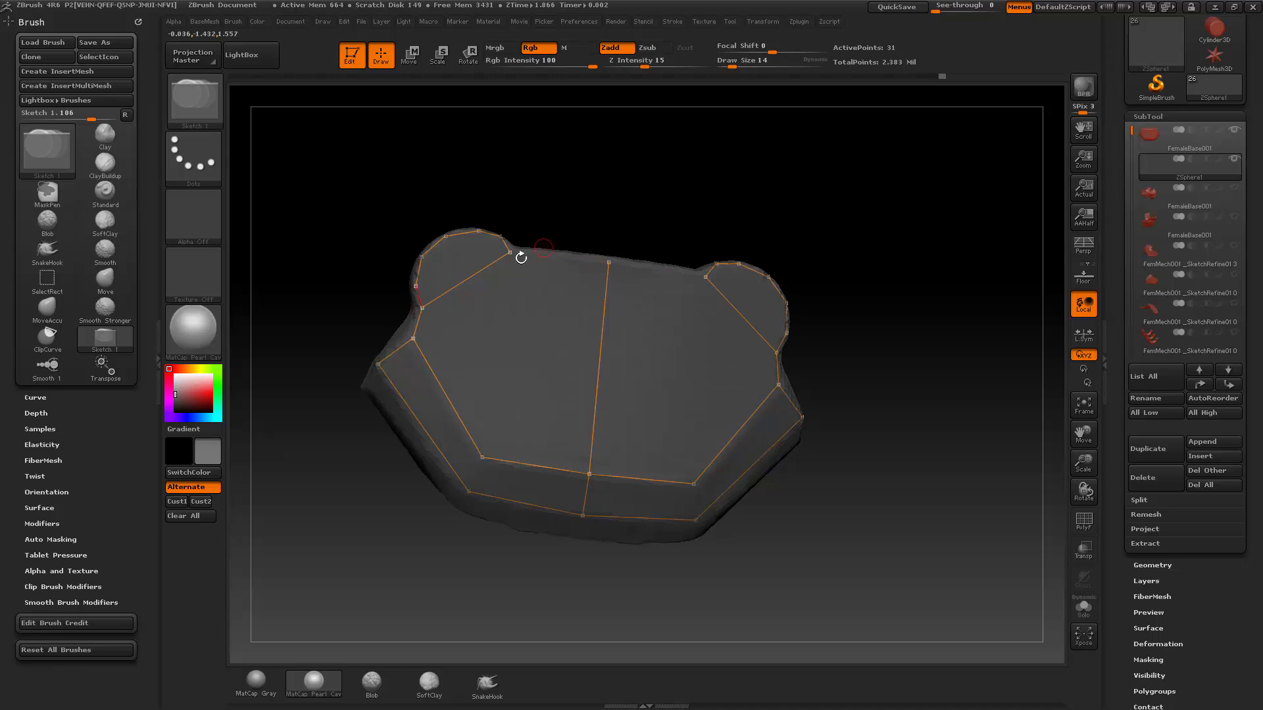
left_click_drag(736, 209, 886, 274)
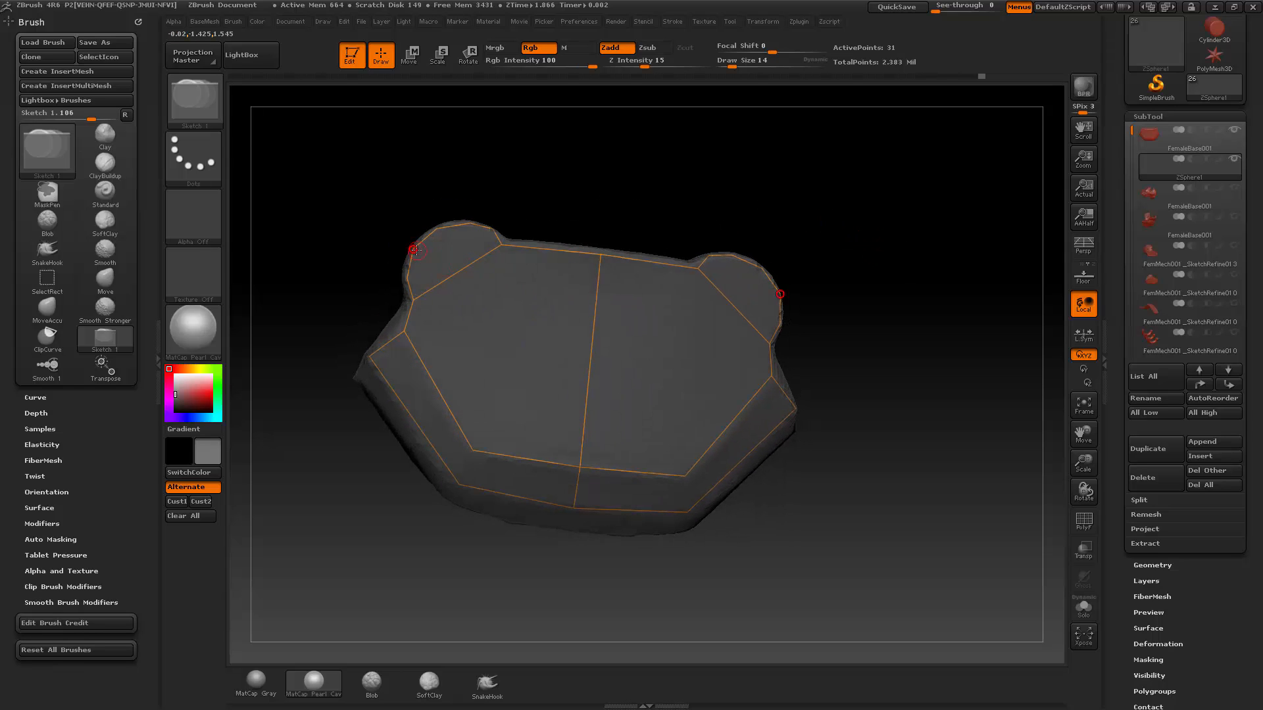
left_click_drag(786, 200, 874, 241)
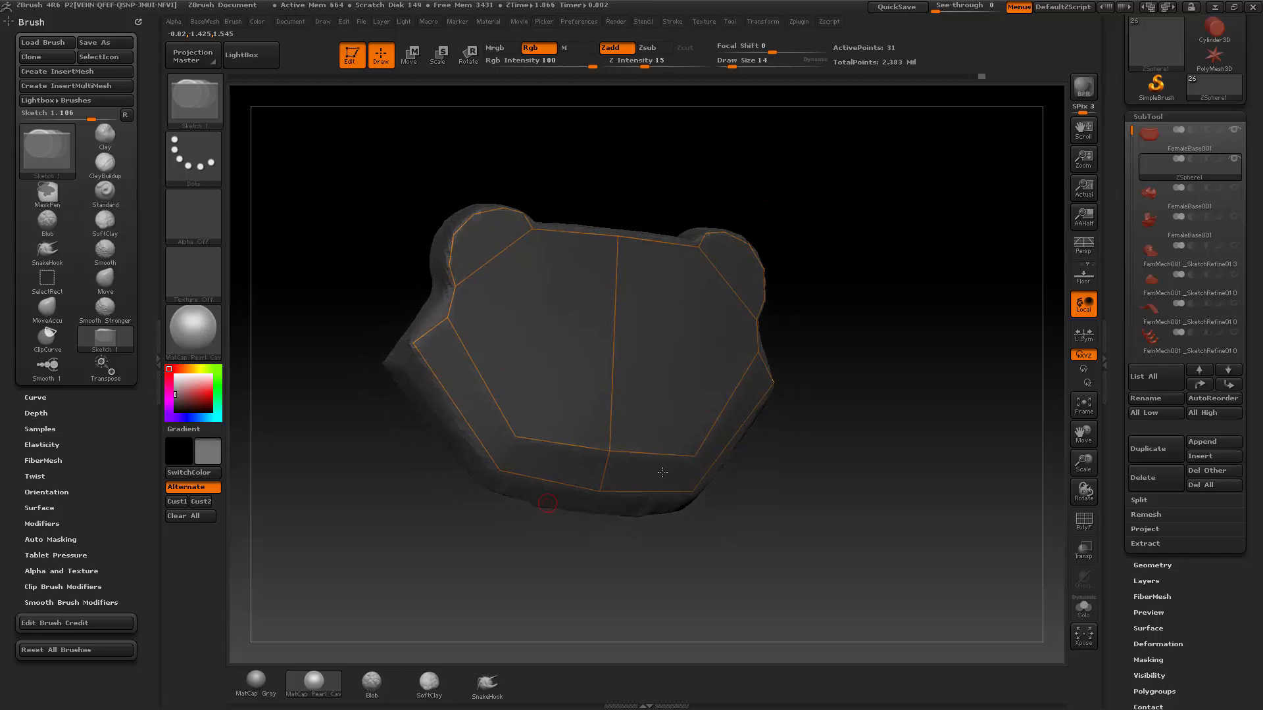
Preview the adaptive skin of the new topology and set its density to 1.
key("a")
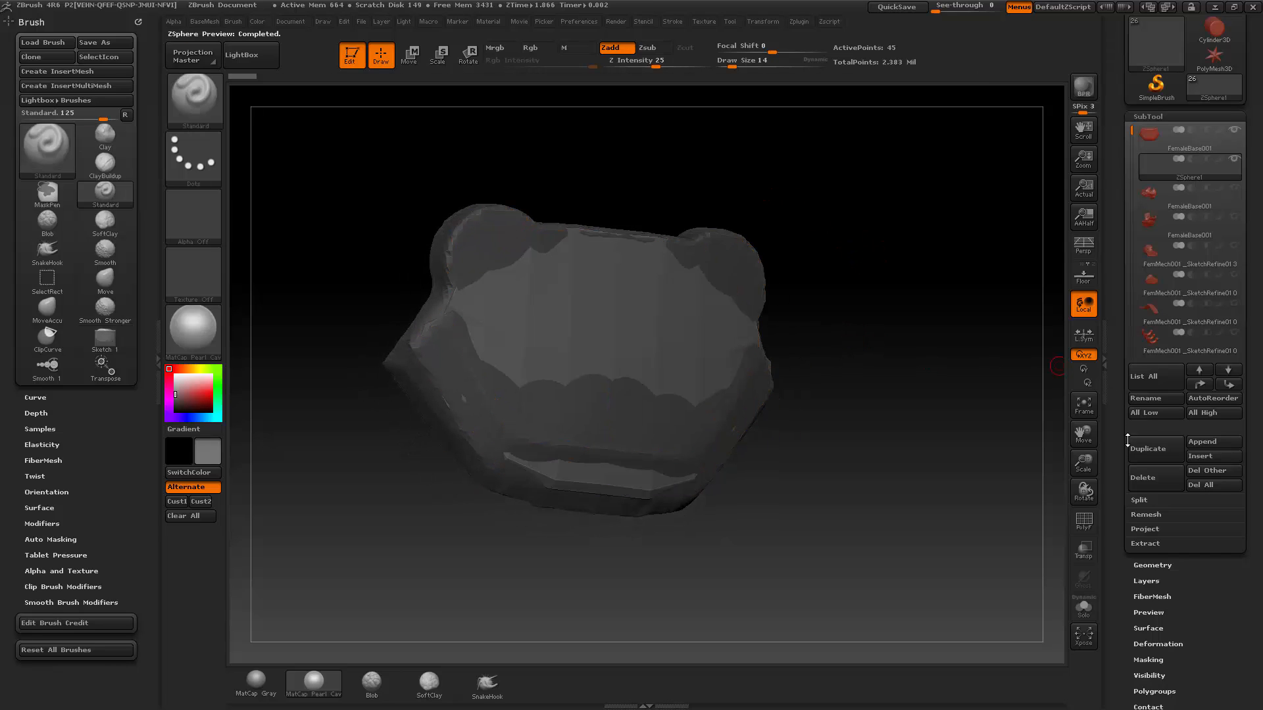
scroll(1116, 329, "down", 10)
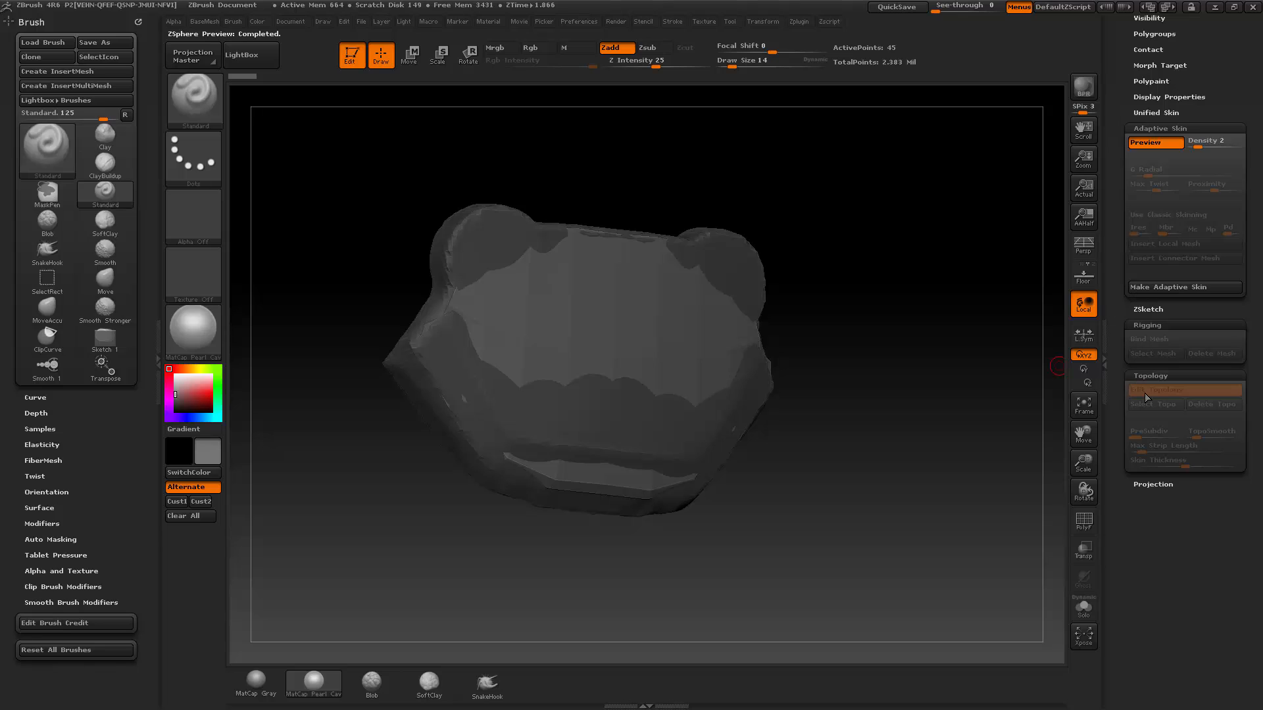
left_click(1150, 143)
left_click(1151, 144)
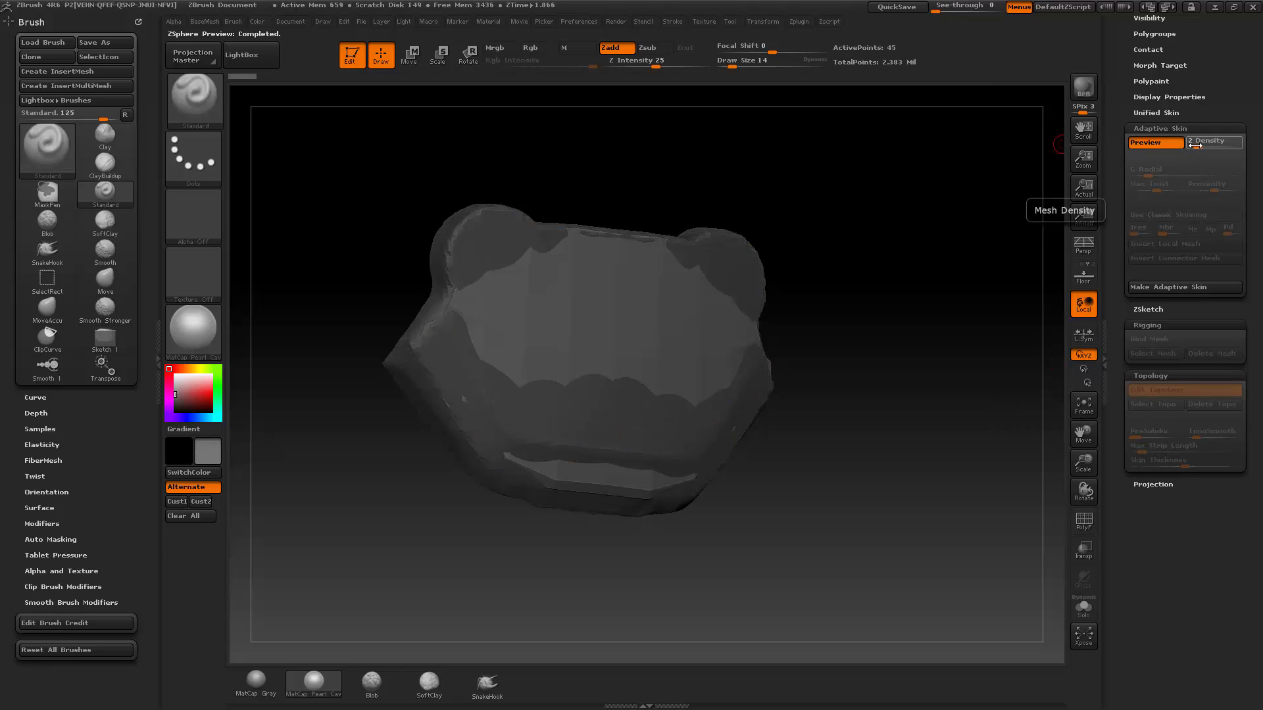
left_click_drag(1197, 146, 1189, 146)
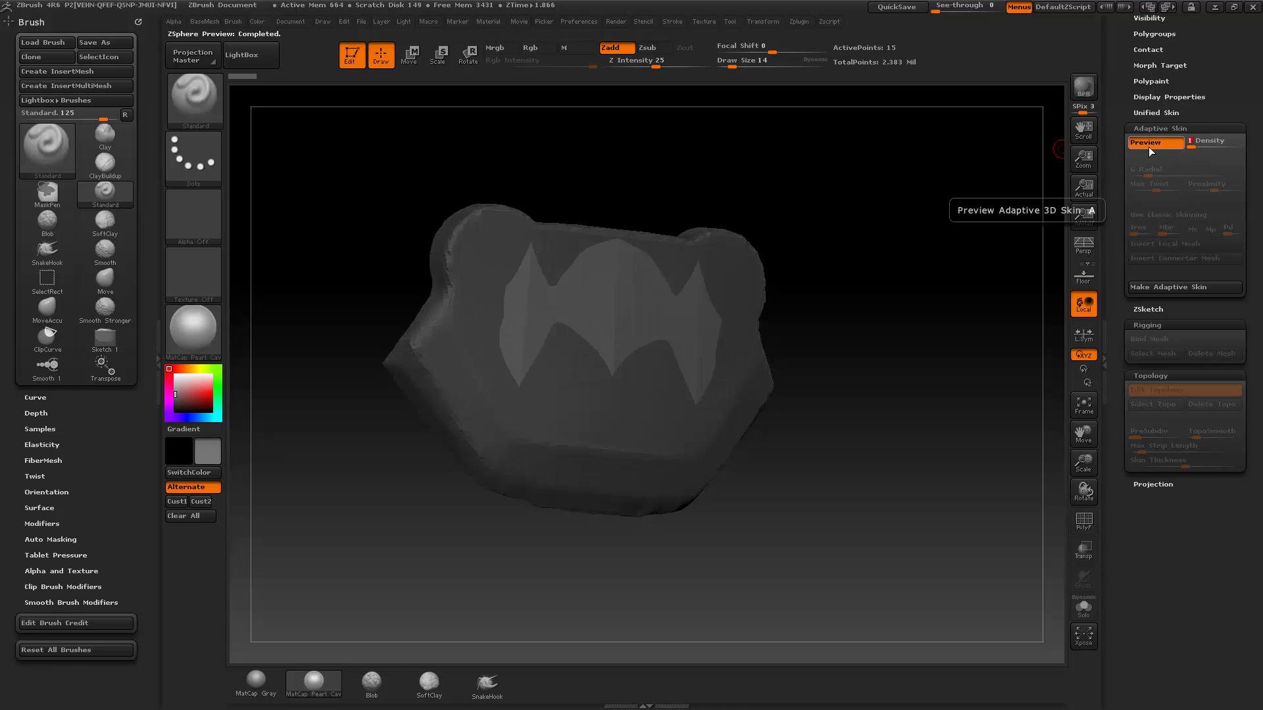
left_click(1148, 147)
key("a")
left_click_drag(892, 220, 890, 248)
Isolate the previewed skin and compare it with the topology wireframe to check which areas get filled with faces.
left_click(1084, 608)
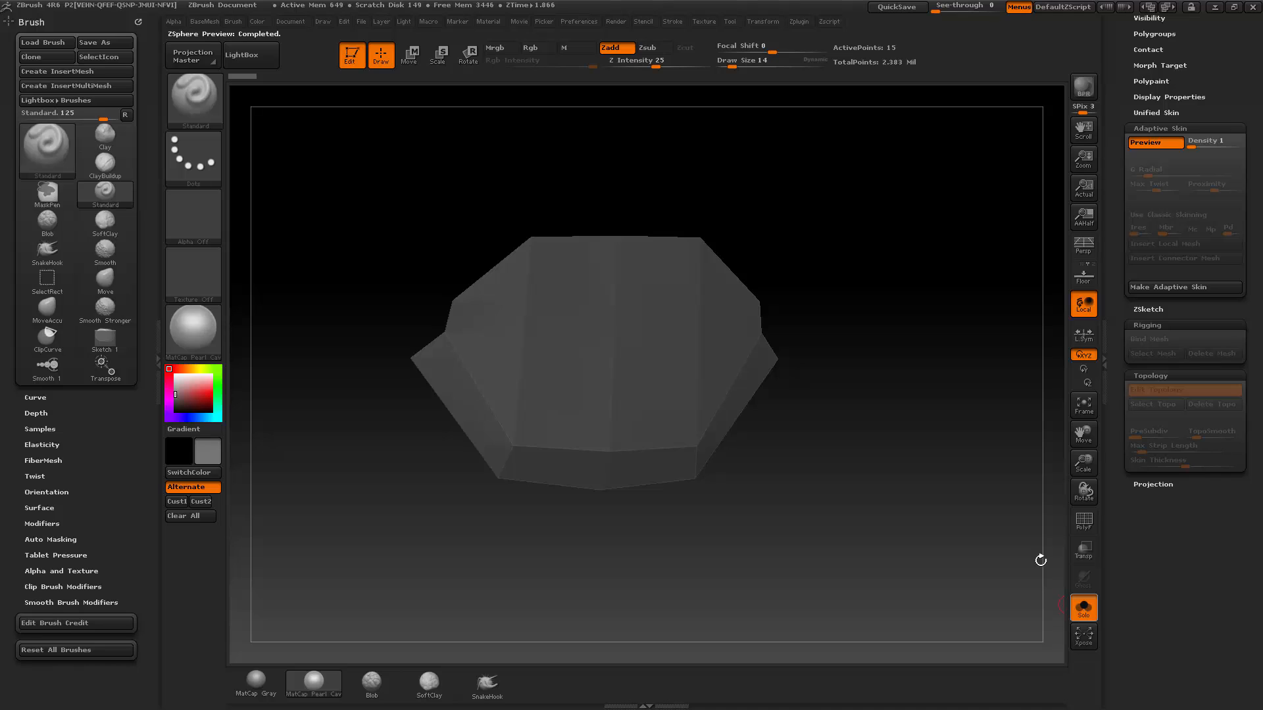
left_click_drag(940, 464, 978, 443)
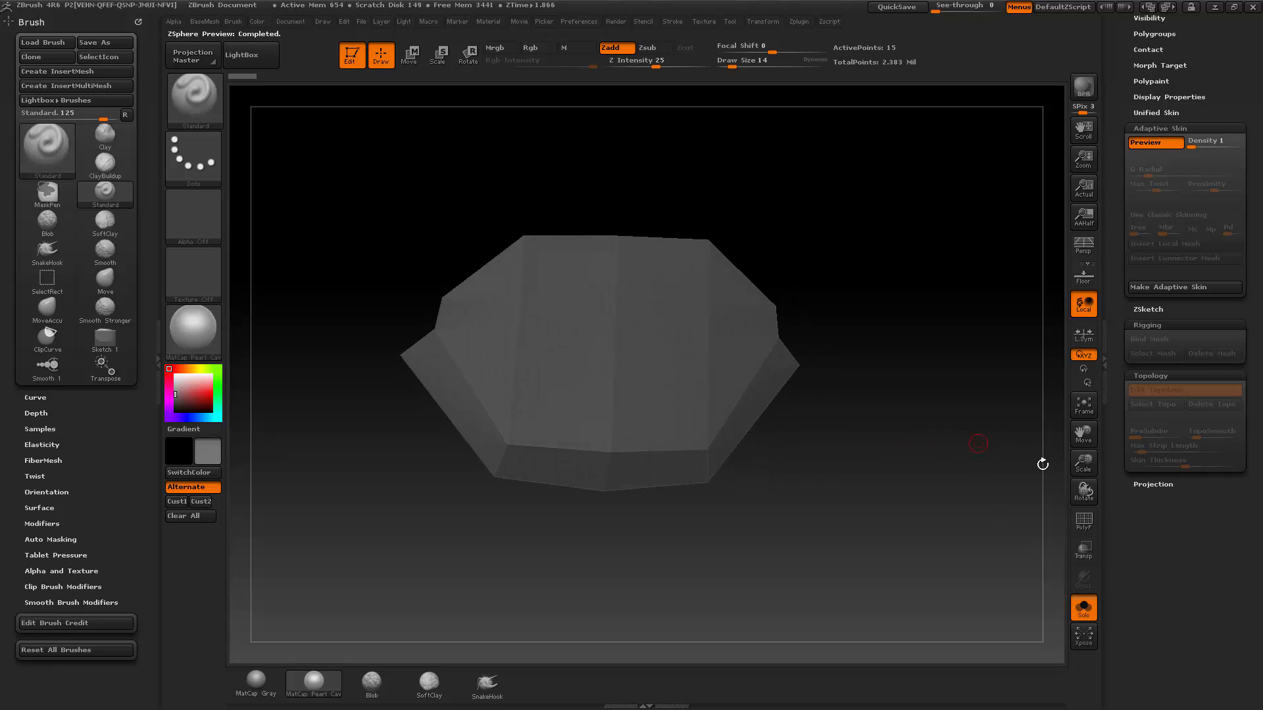
left_click(1078, 524)
left_click(1078, 524)
key("a")
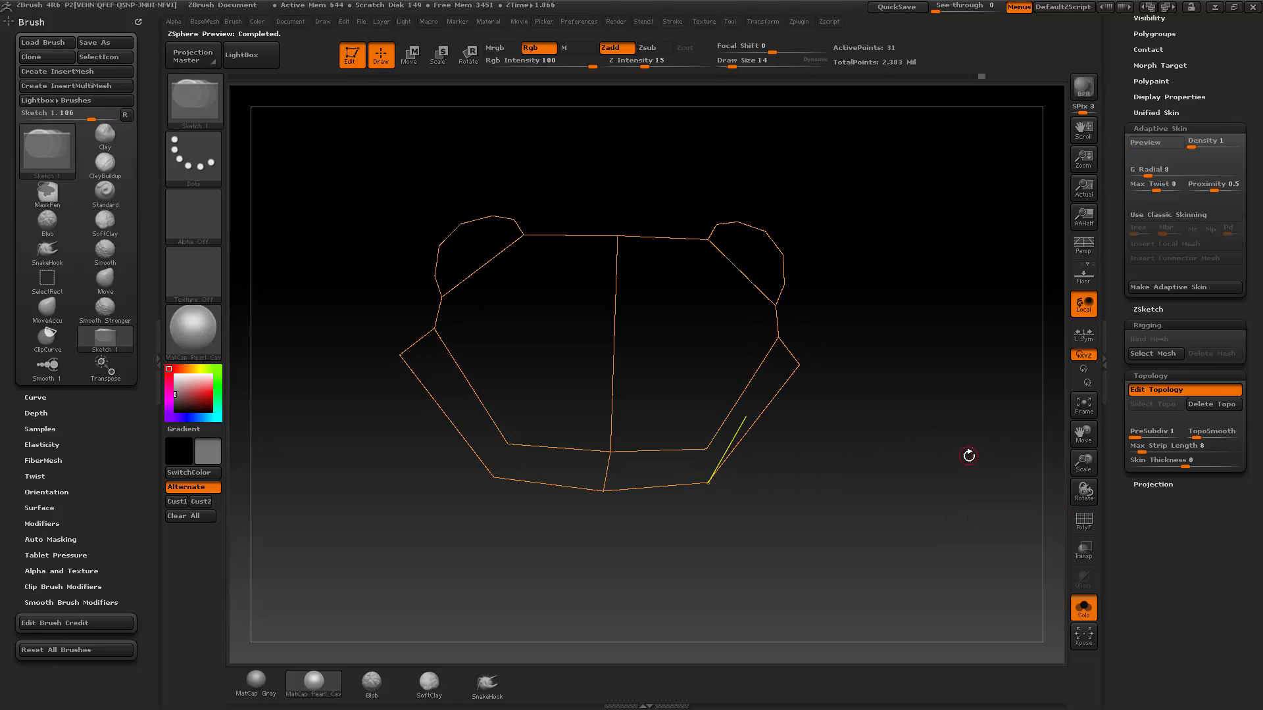
key("a")
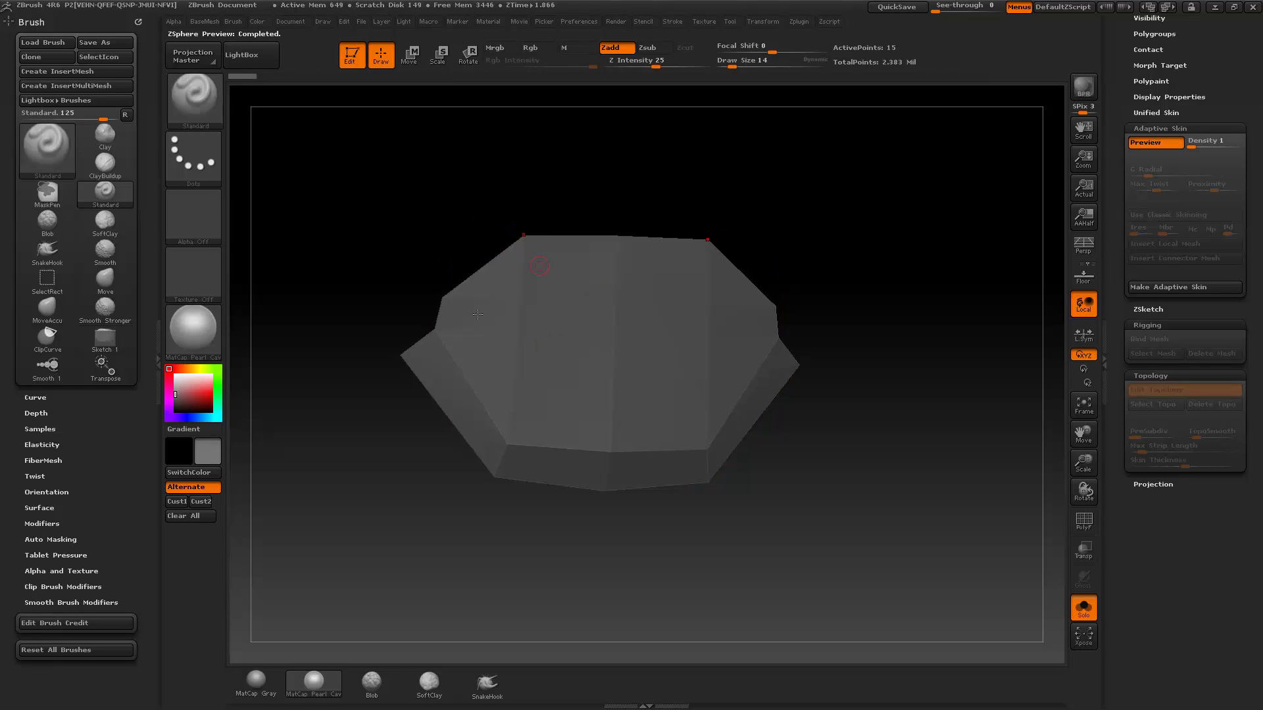
key("a")
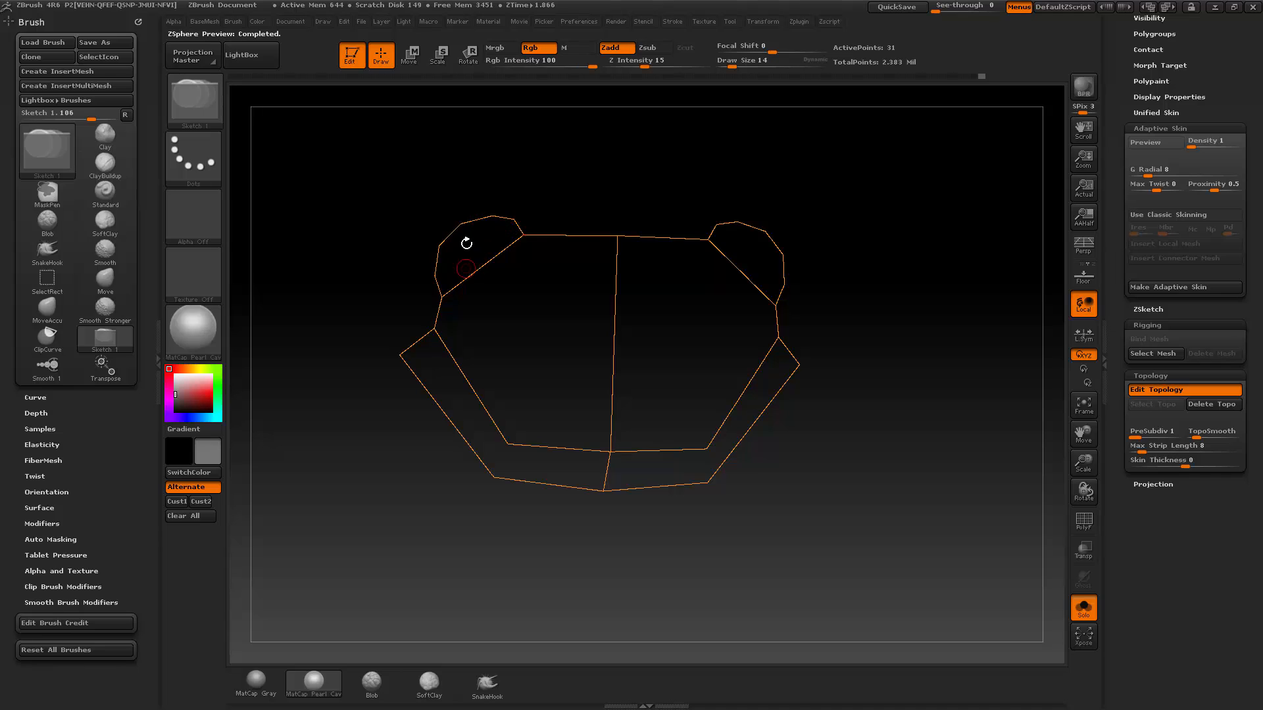
key("a")
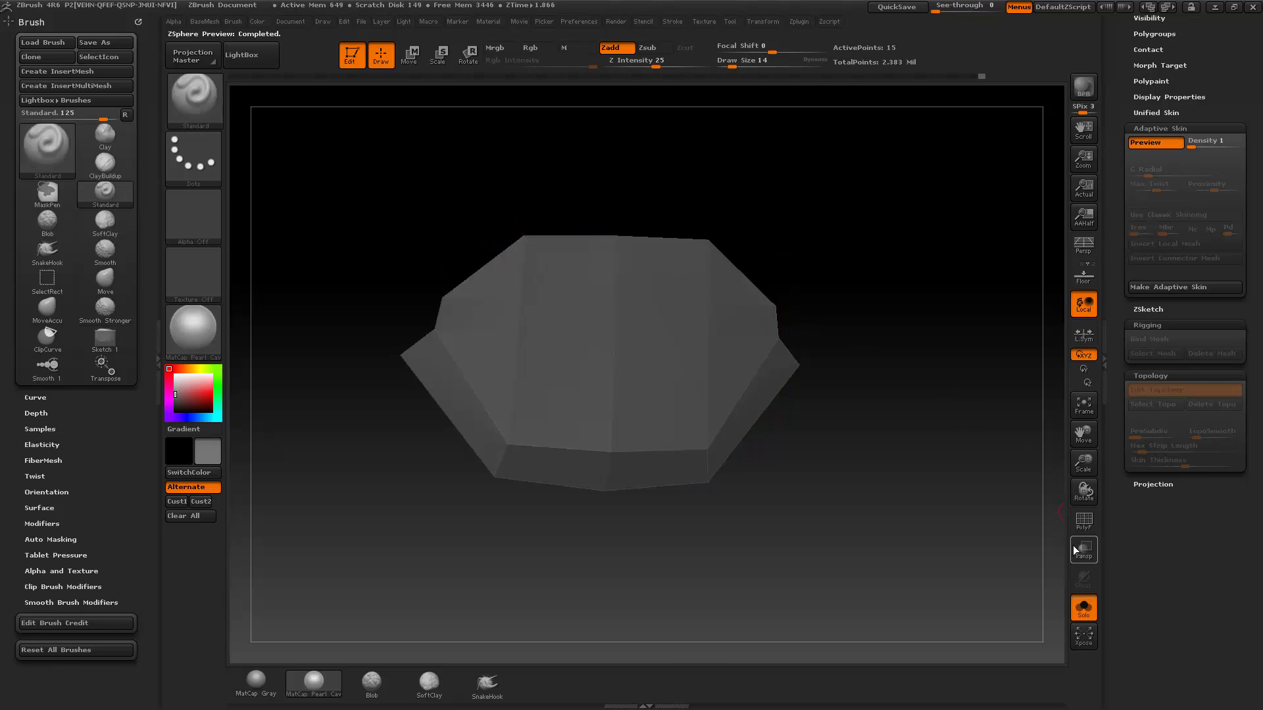
key("a")
left_click_drag(934, 247, 838, 212)
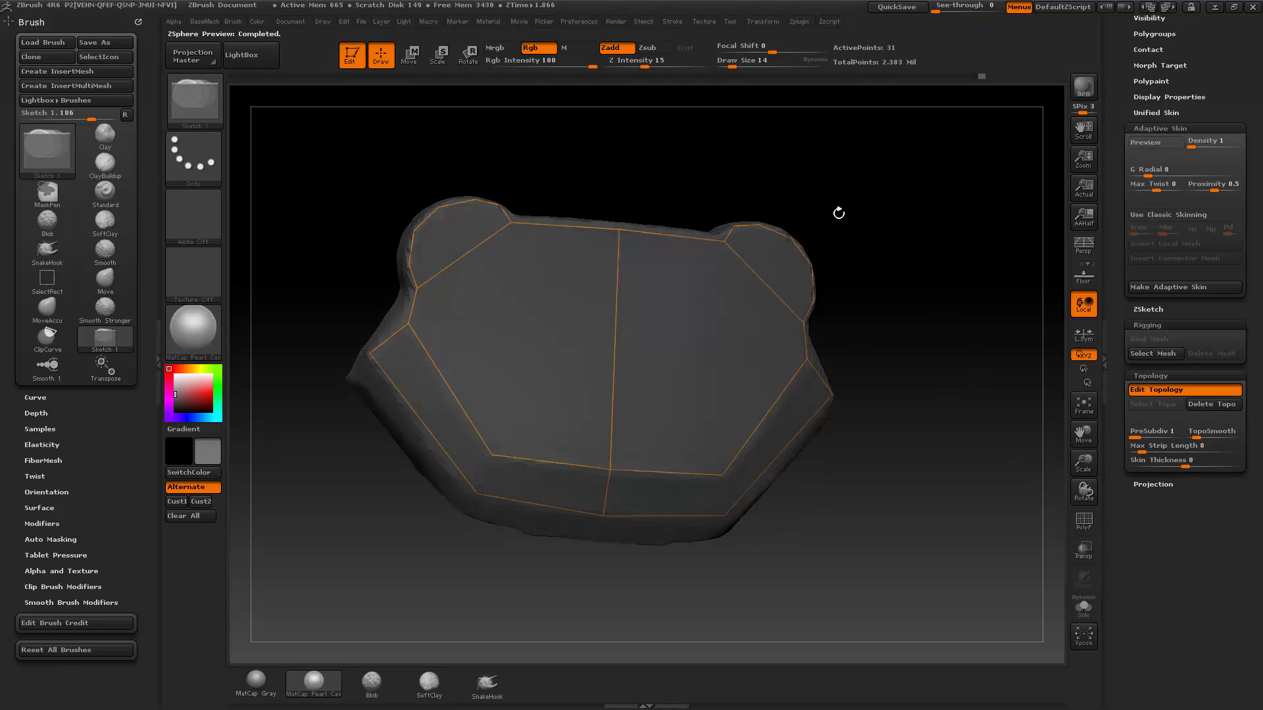
Add a midpoint on the ear's base edge and fan mirrored edges from it to the points along the ear's rounded outline.
left_click(464, 253)
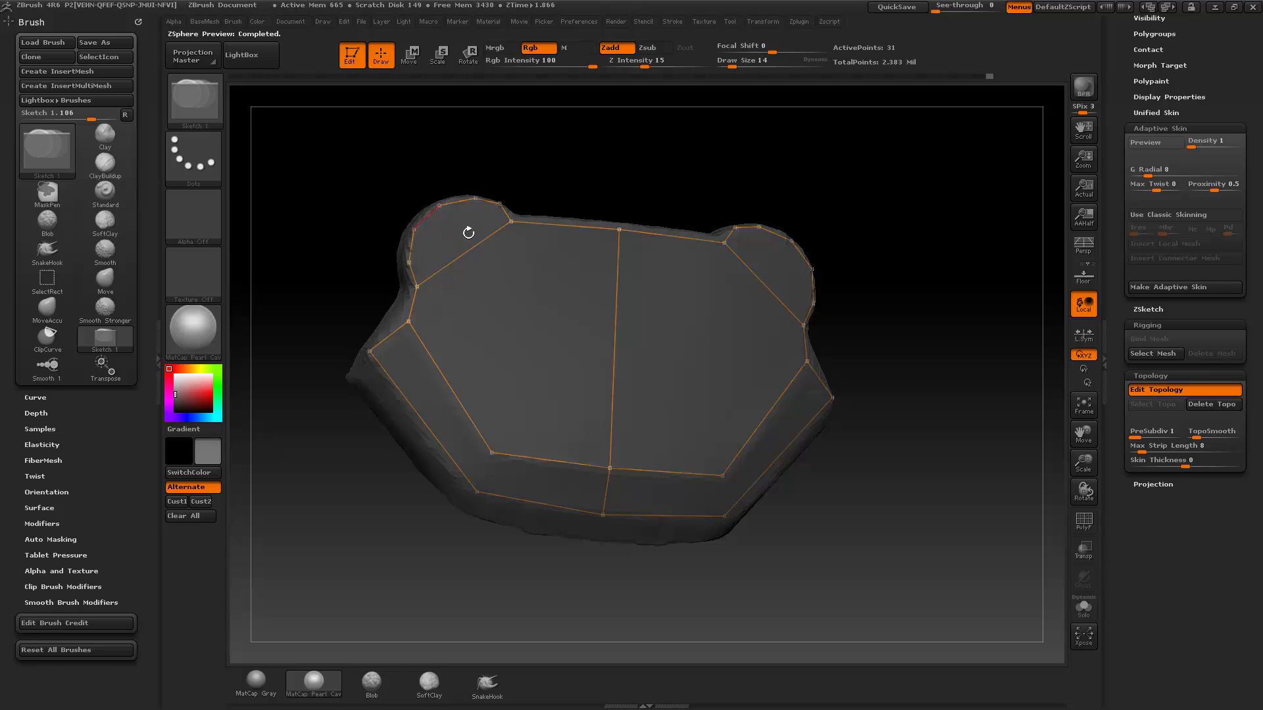
left_click(475, 198)
left_click(531, 203)
left_click(440, 206)
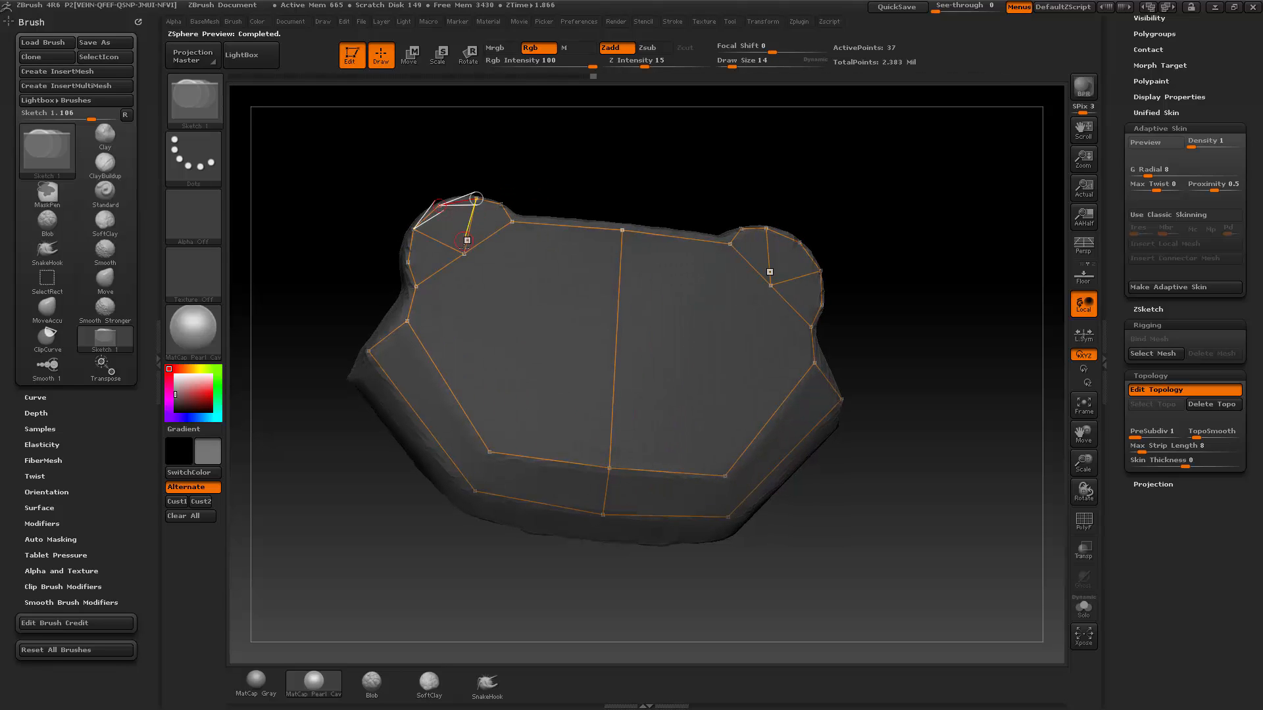
left_click(464, 253)
left_click(523, 211)
left_click(500, 204)
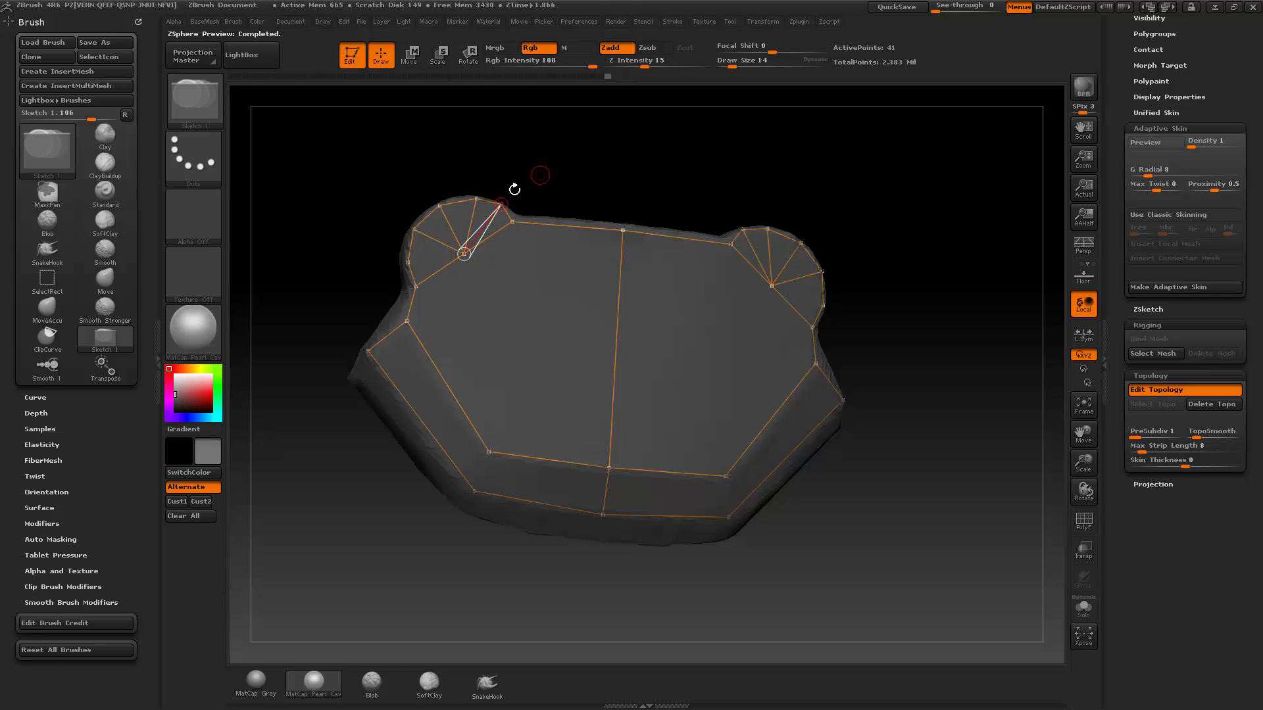
left_click(462, 254)
left_click_drag(629, 178, 604, 168, "alt")
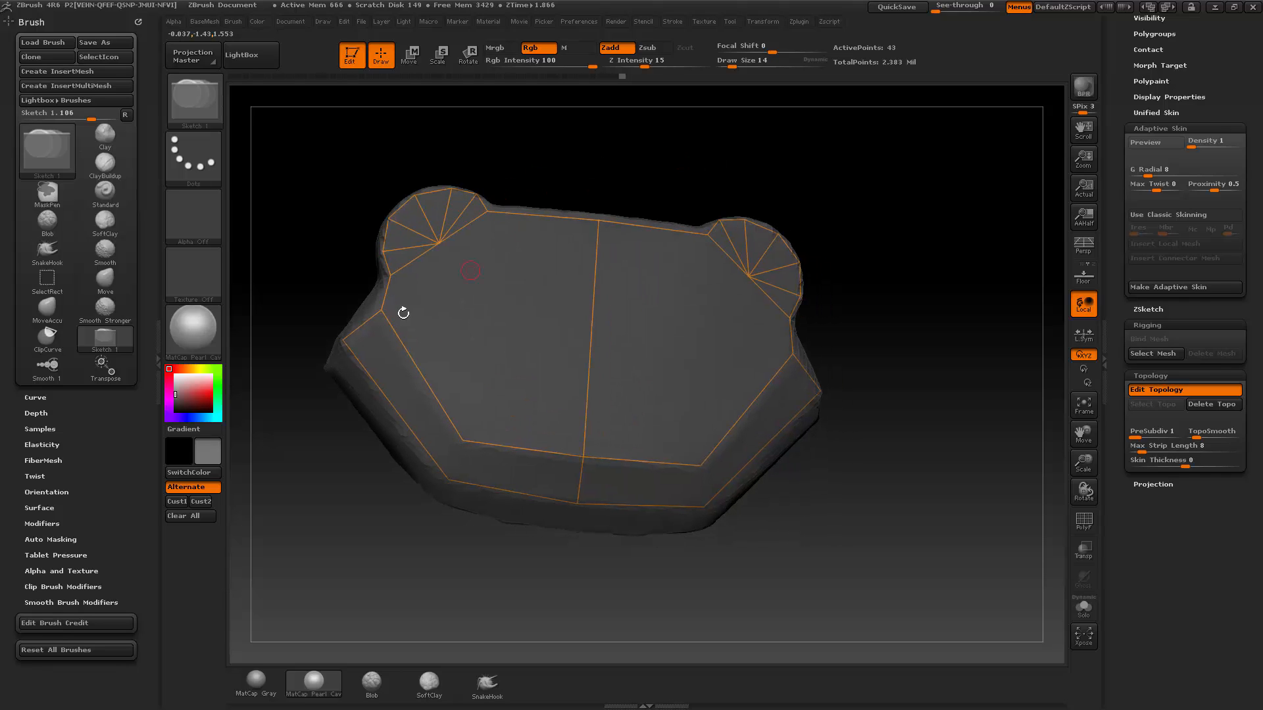
Join the inner and outer lower corners with an edge, and draw another from the ear's upper inner corner down to the inner lower corner.
left_click(463, 441)
left_click(449, 479)
left_click(400, 566)
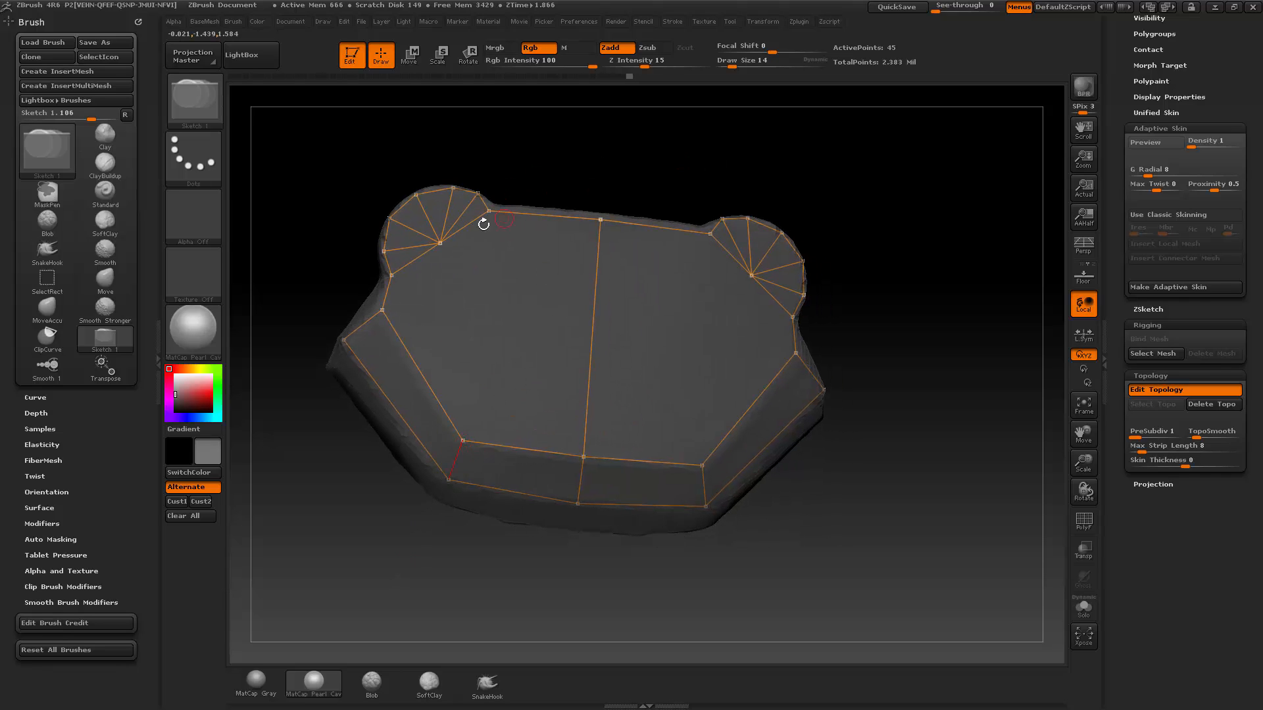
left_click(488, 211)
left_click(464, 433)
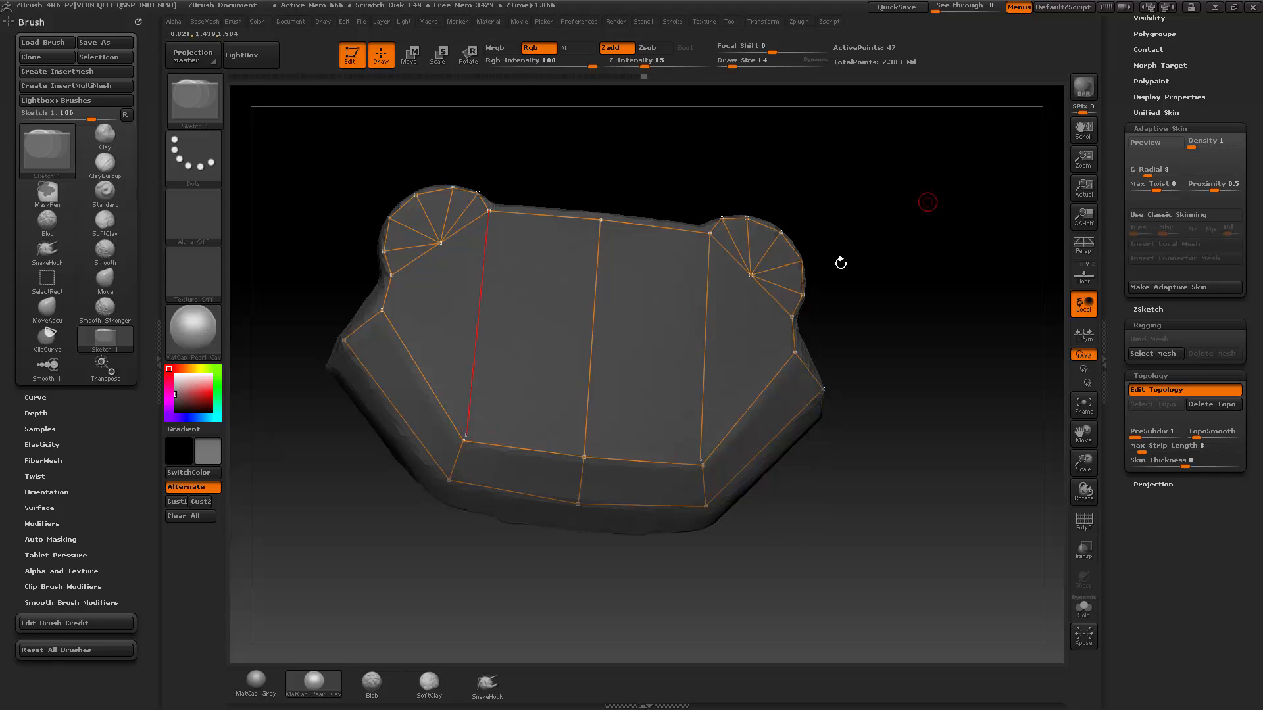
Delete the misplaced end point beside the inner lower corner and redraw the edge from the ear's upper inner corner exactly to that corner.
left_click(440, 246)
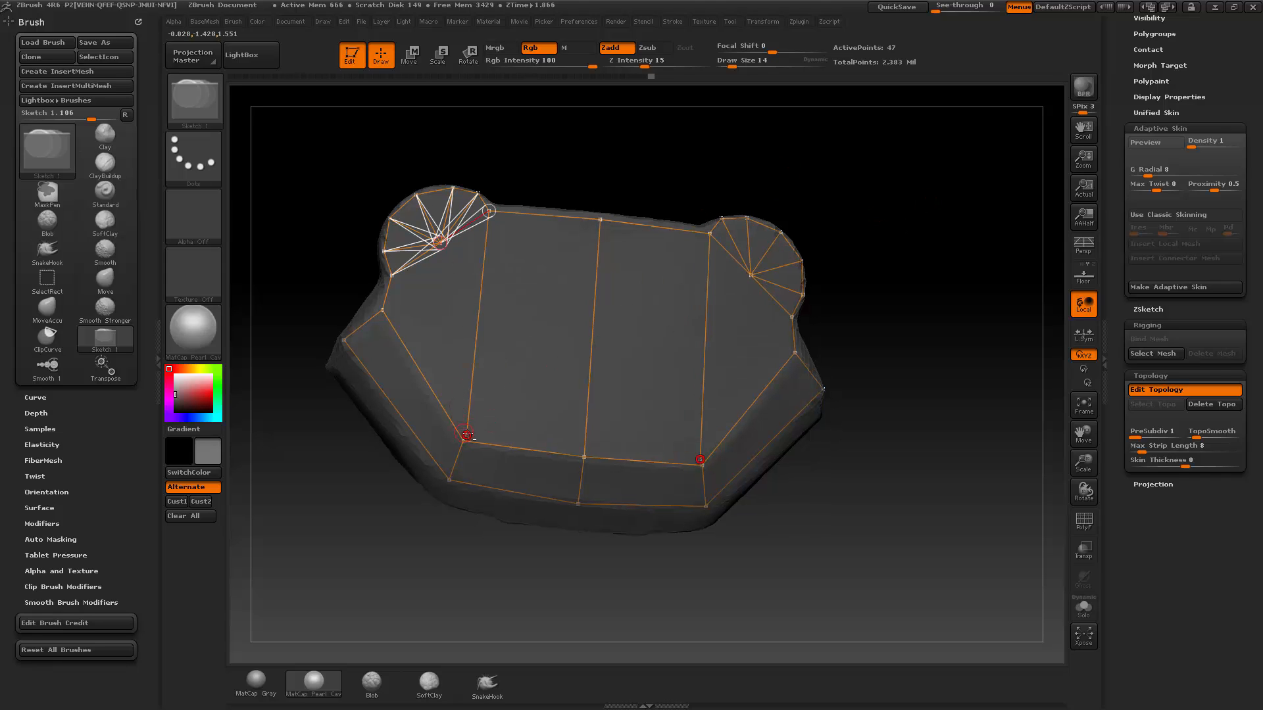
left_click(467, 434, "alt")
left_click(706, 190)
left_click(491, 212)
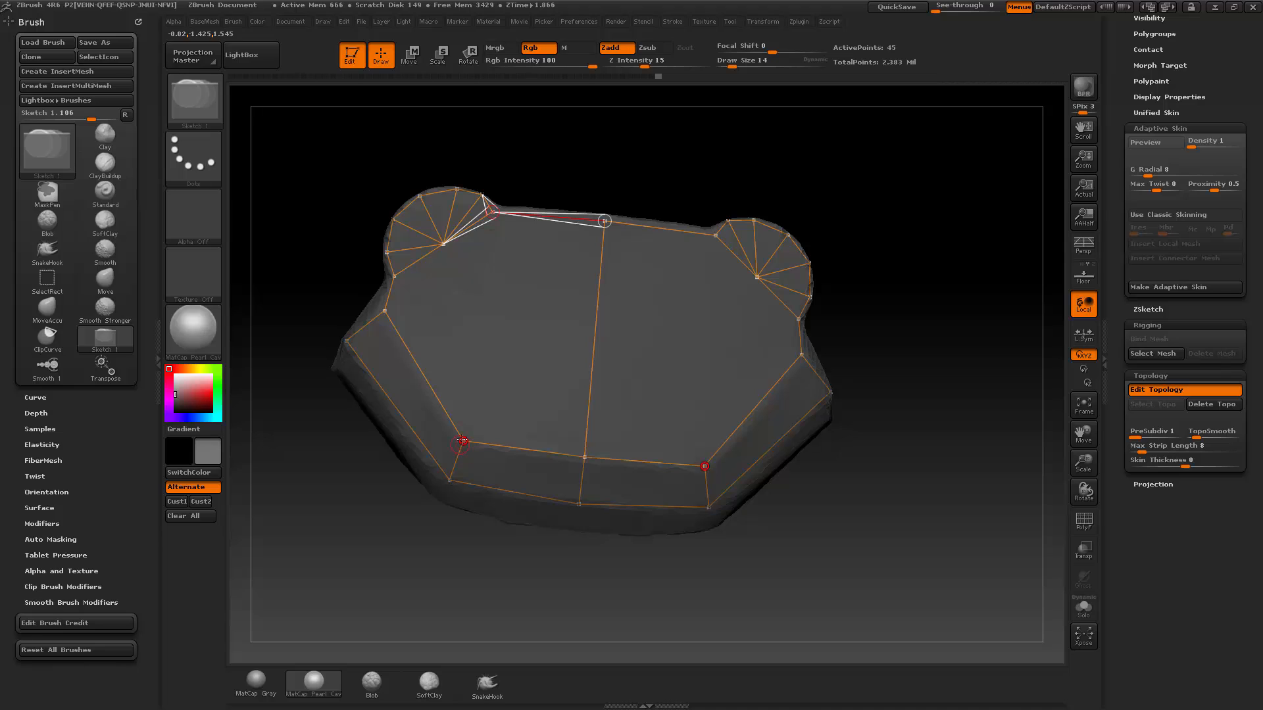
left_click(462, 442)
left_click(809, 178)
Connect the ear base midpoint to the inner lower corner with a mirrored edge.
left_click(440, 245)
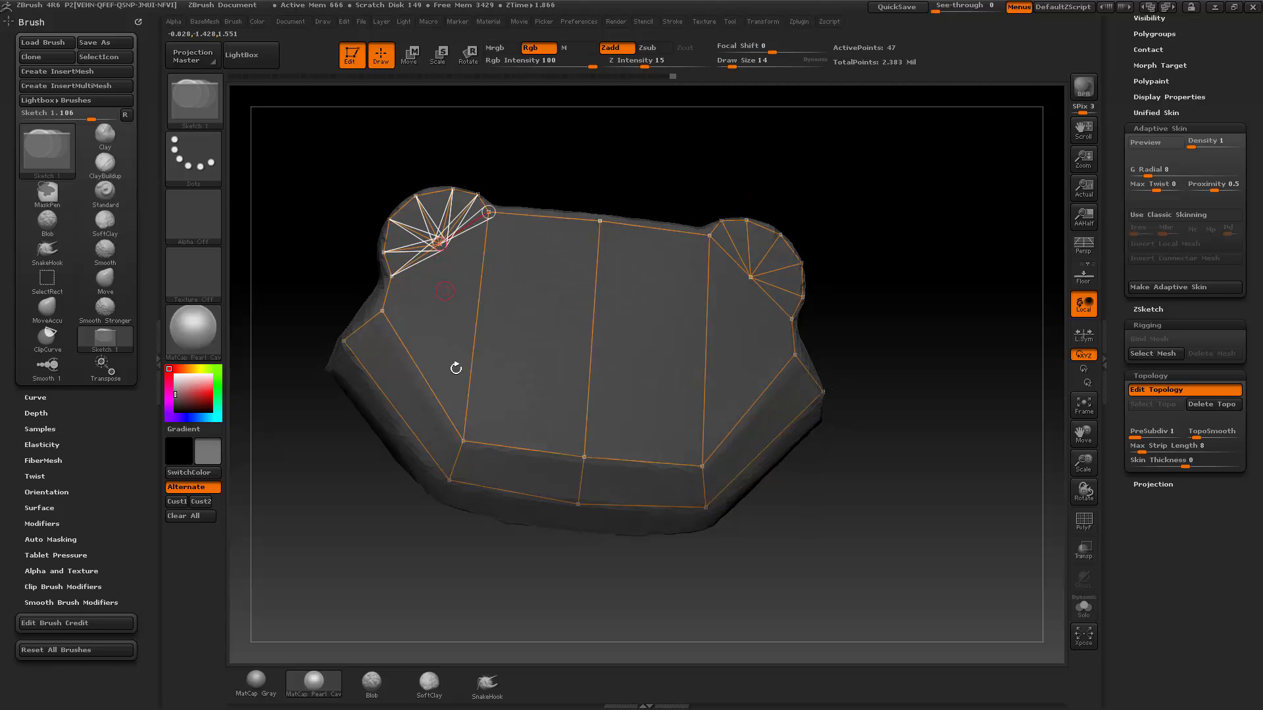
left_click(464, 436)
left_click_drag(882, 229, 865, 232)
Preview the adaptive skin in isolation to check that the ears and all panels are filled, and return to the topology.
key("a")
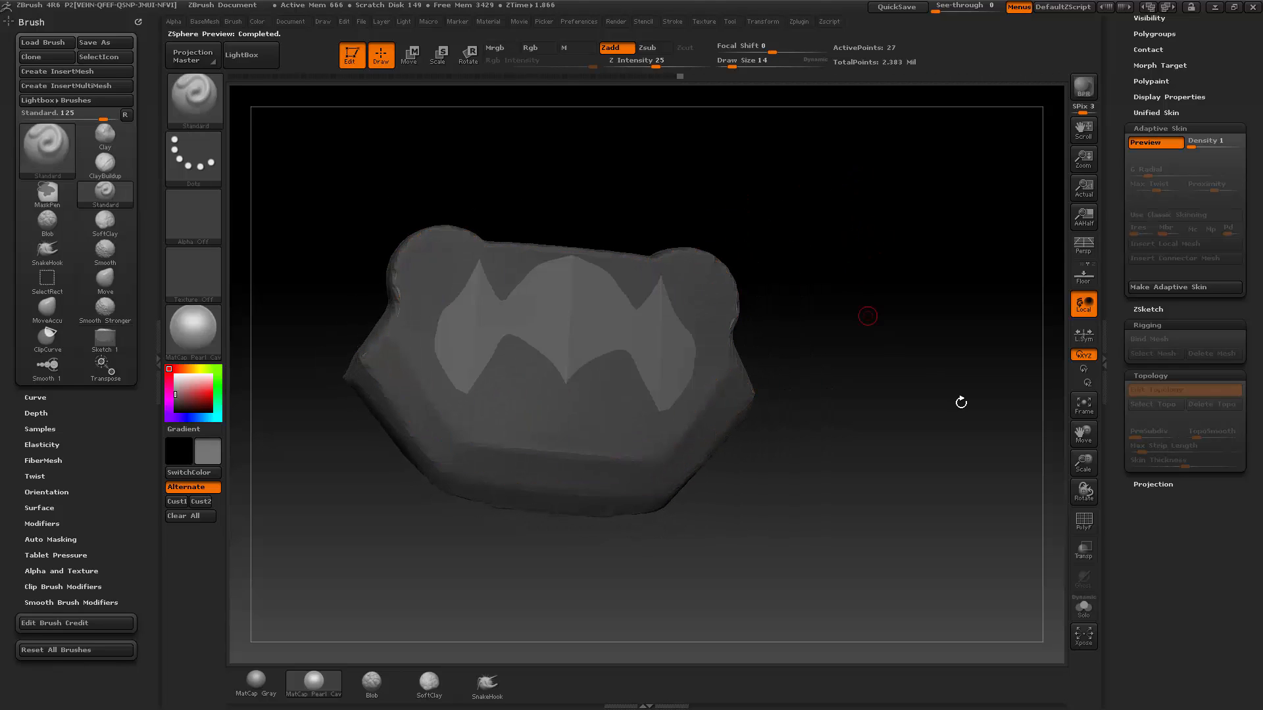
left_click(1083, 610)
mouse_move(965, 565)
left_mouse_down()
mouse_move(941, 562)
mouse_move(965, 566)
left_mouse_up()
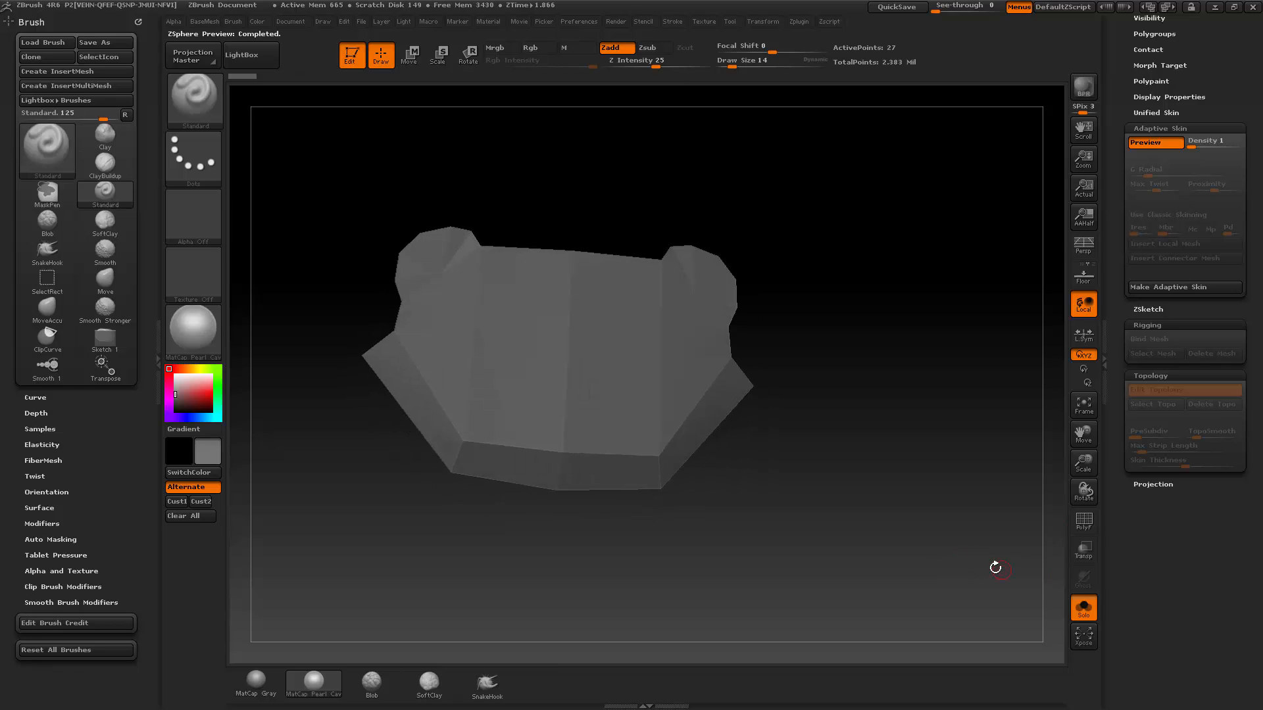
key("a")
left_click(1082, 610)
mouse_move(960, 414)
left_mouse_down()
mouse_move(922, 307)
mouse_move(896, 305)
left_mouse_up()
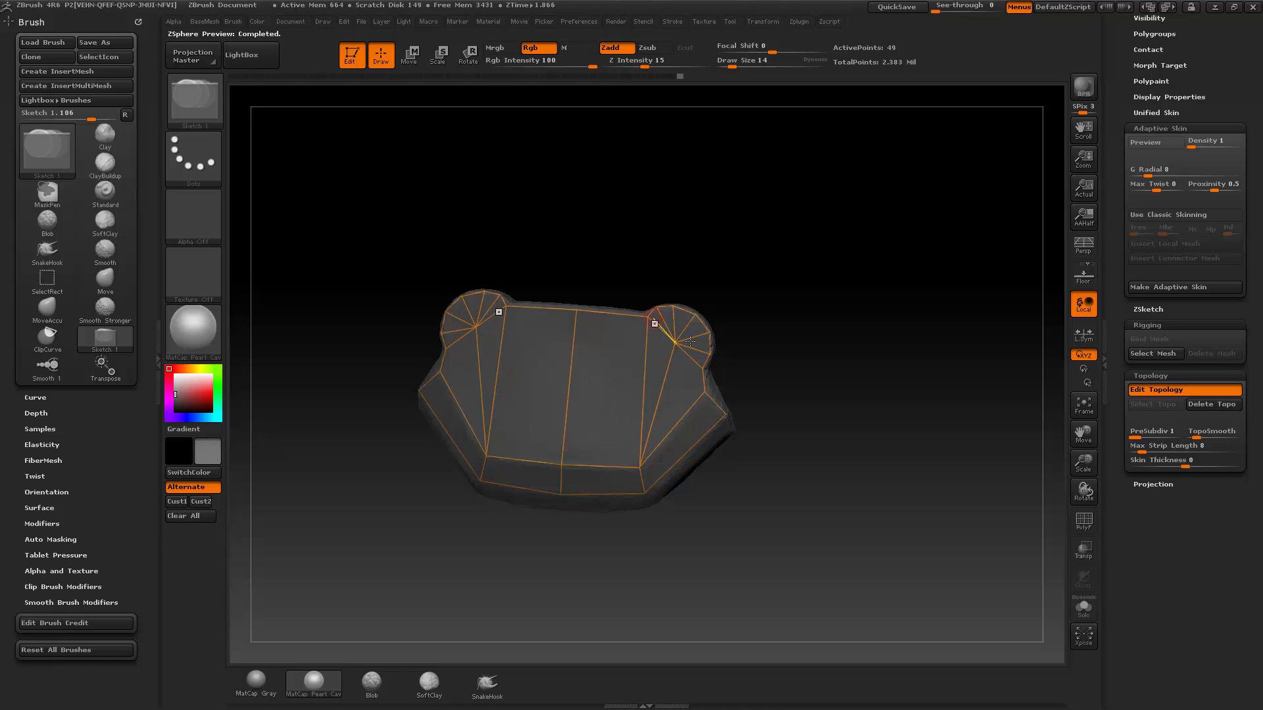
Inspect the topology against the plate from the side and front, and preview the isolated skin again.
left_click_drag(628, 320, 679, 367)
left_click_drag(822, 338, 586, 318)
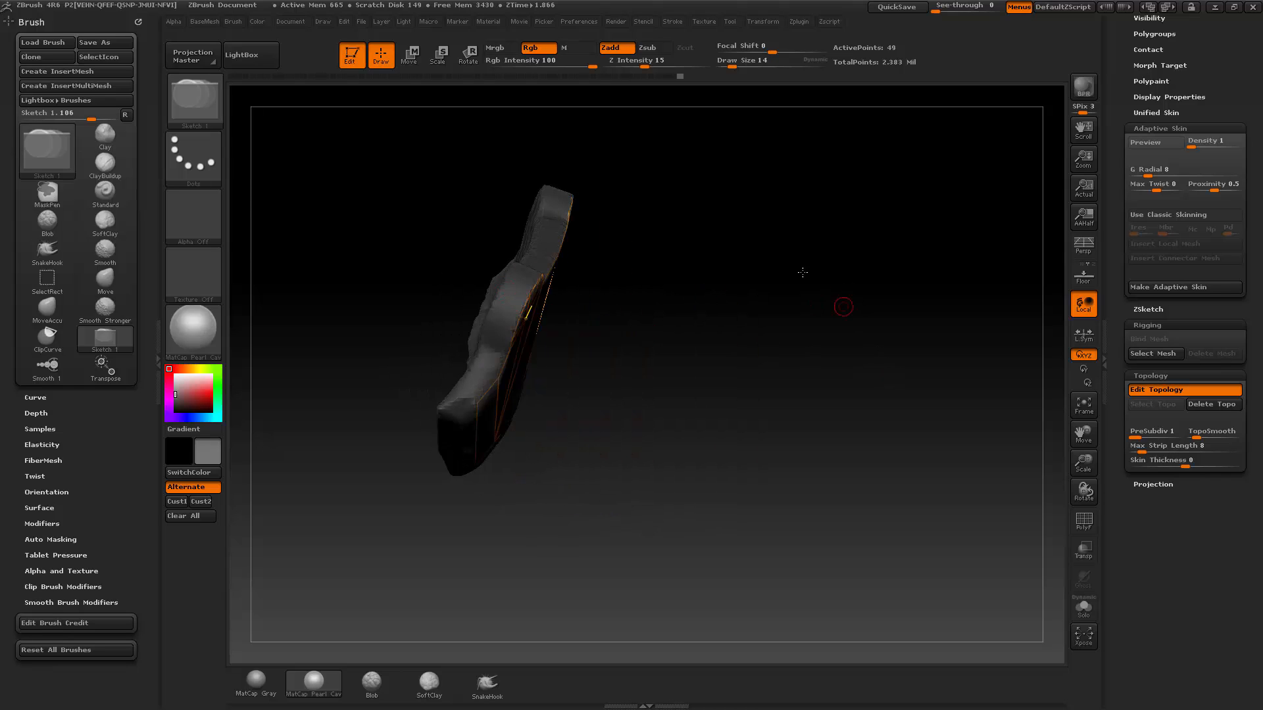
left_click_drag(802, 272, 870, 256, "shift")
key("a")
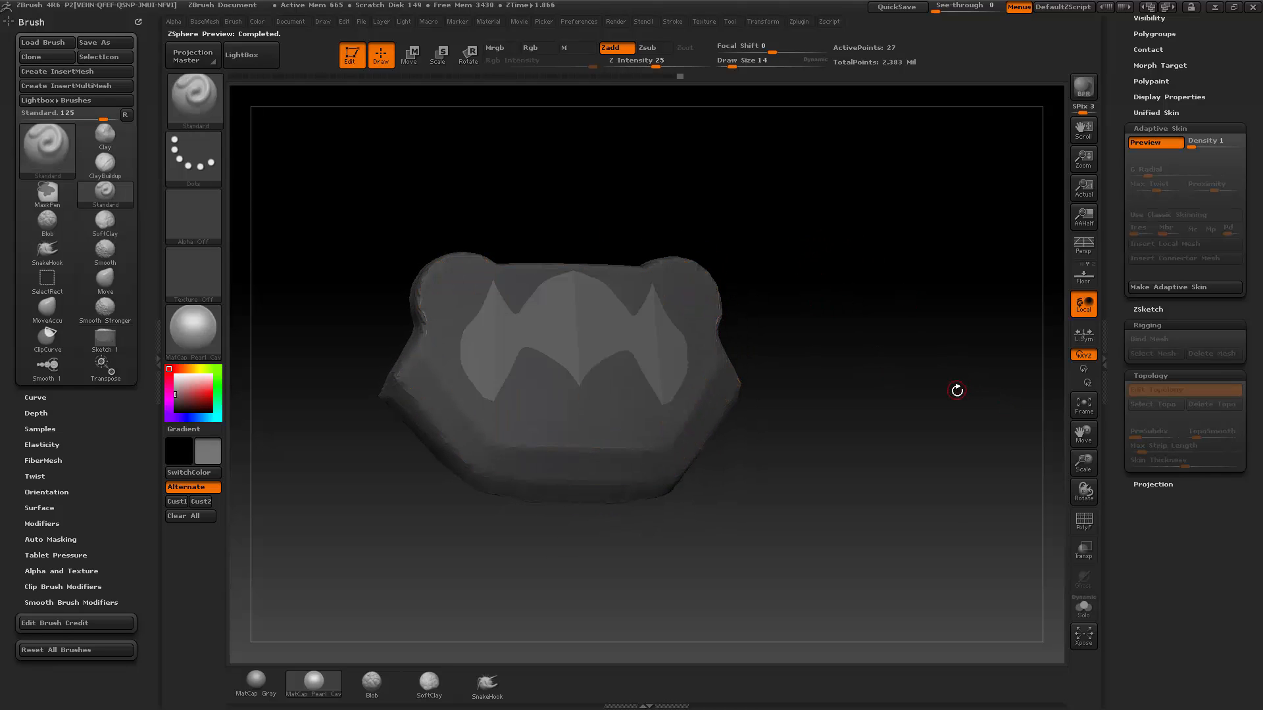
left_click(1081, 609)
left_click_drag(1026, 564, 1005, 549)
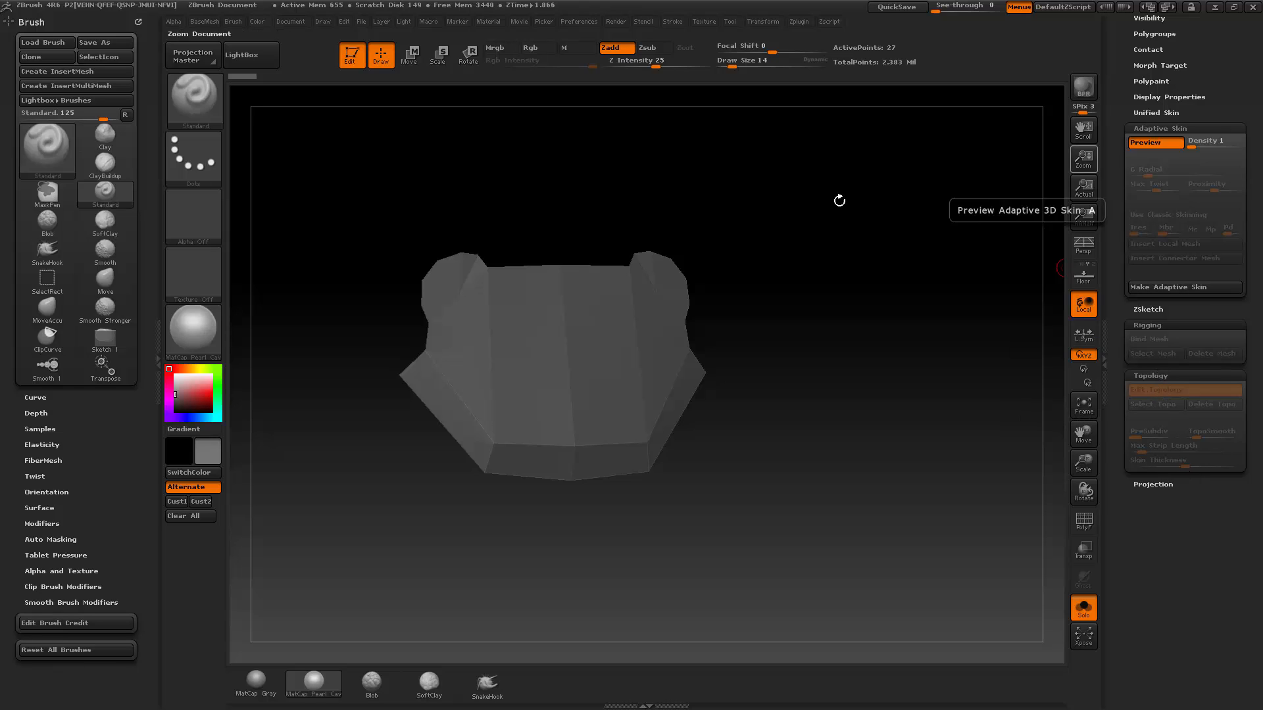
left_click_drag(816, 296, 872, 372)
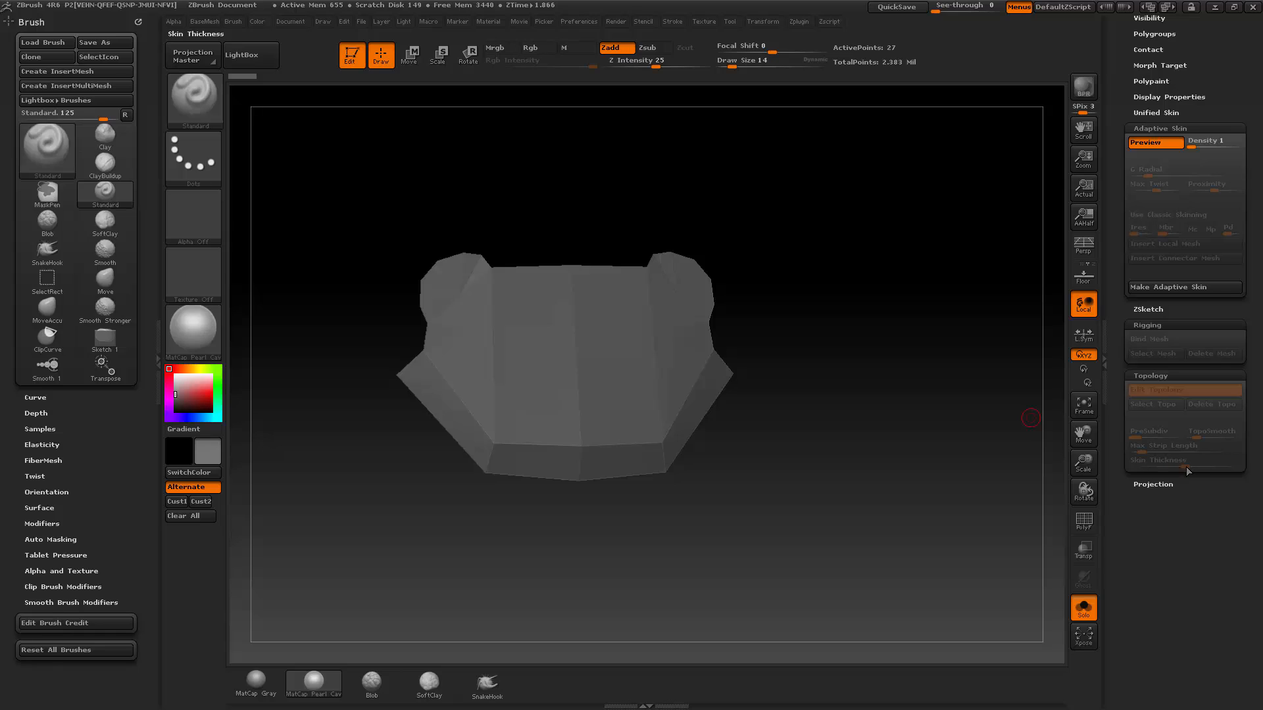
Set the topology's Skin Thickness to 0.0271 and preview the thickened skin from the side.
key("a")
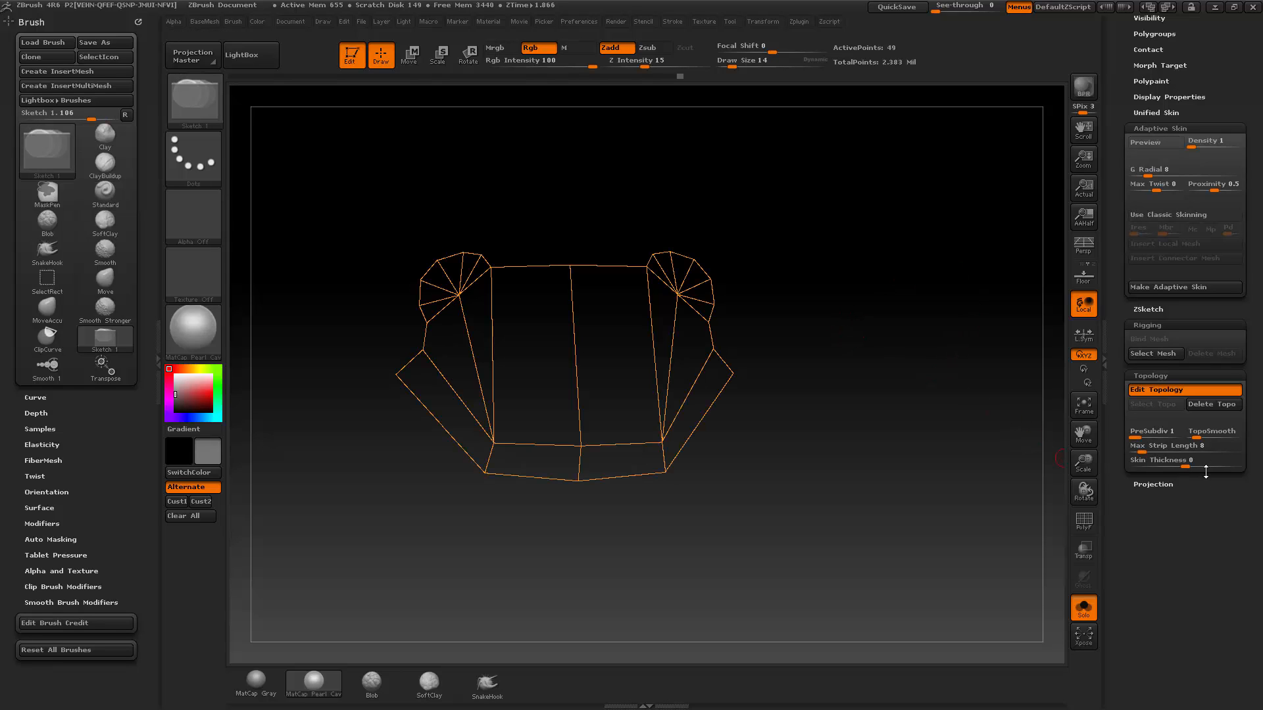
left_click_drag(1203, 467, 1199, 463)
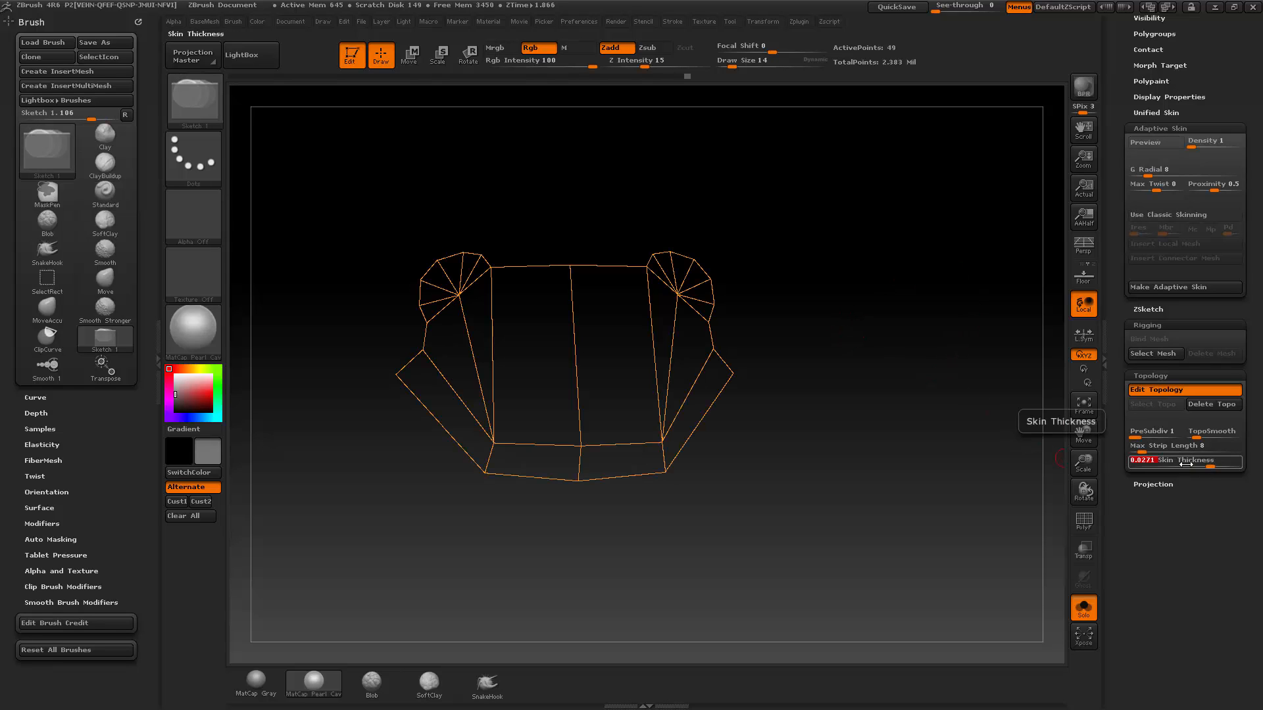
key("a")
mouse_move(890, 318)
left_mouse_down()
mouse_move(916, 332)
mouse_move(903, 329)
left_mouse_up()
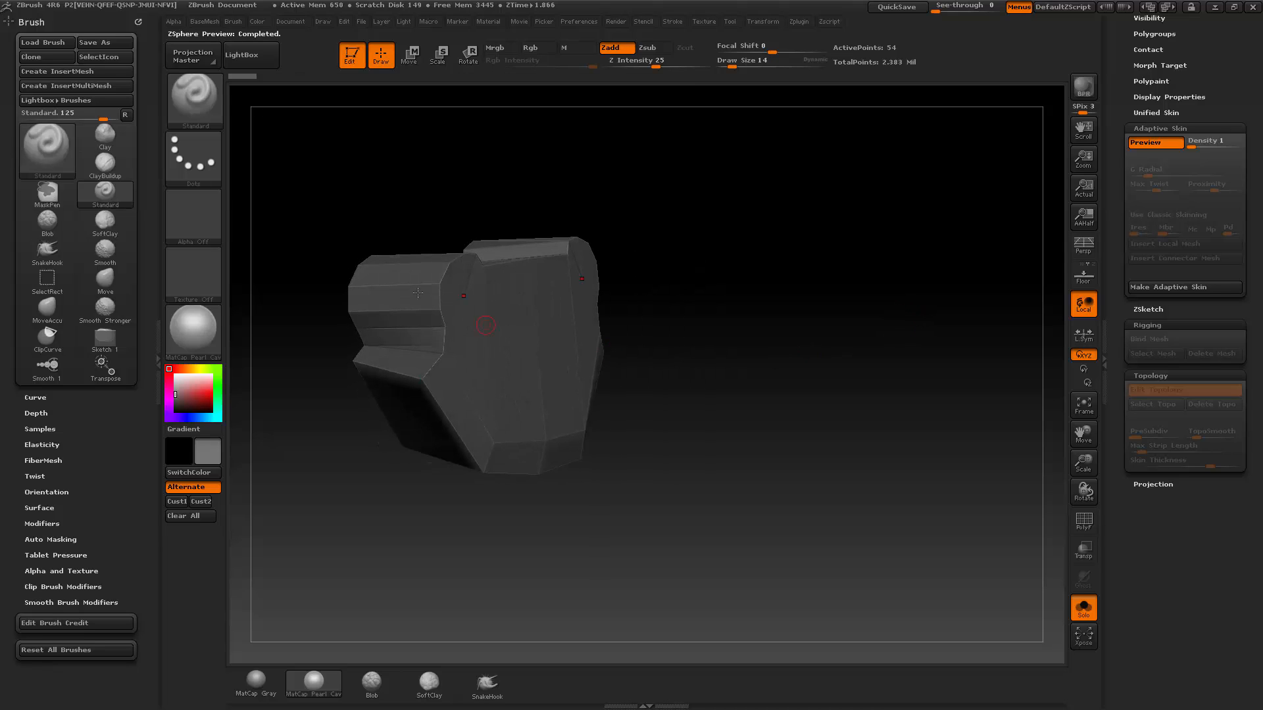
Inspect the thickened skin from the side, set the topology's Skin Thickness to 0.1, and preview the adaptive skin again.
left_click_drag(747, 245, 769, 245)
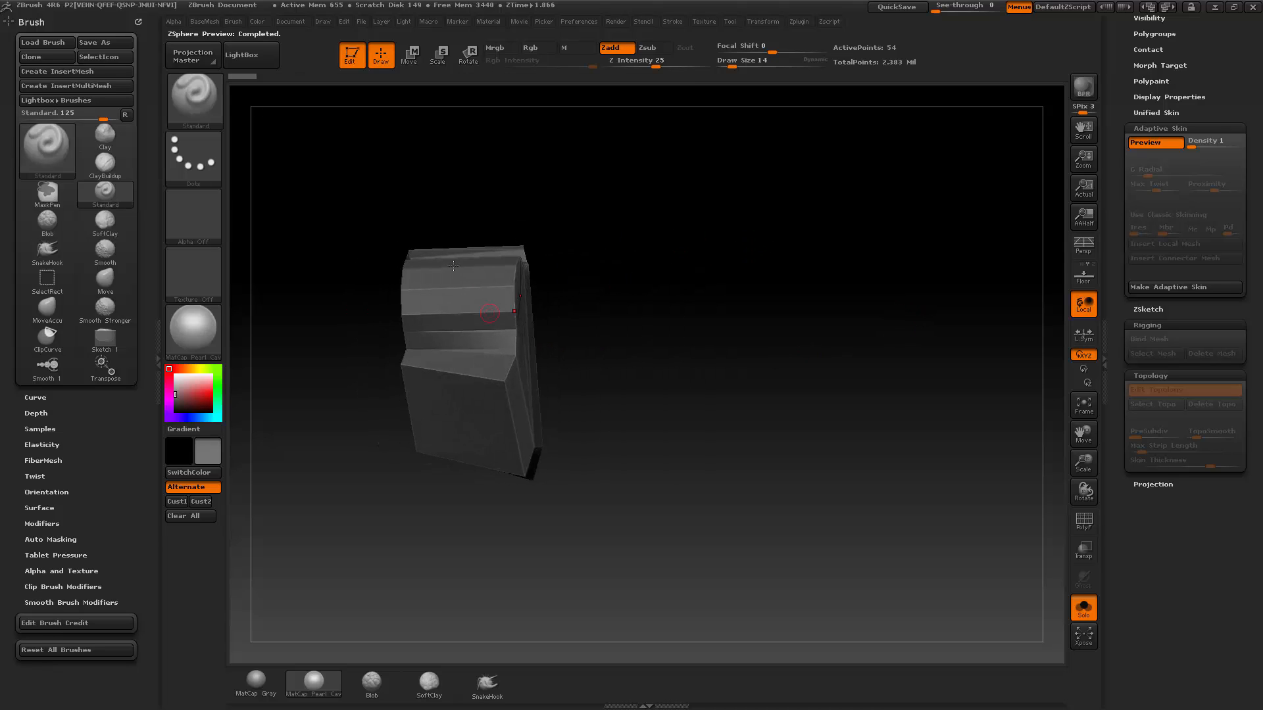
left_click_drag(705, 298, 720, 331)
key("a")
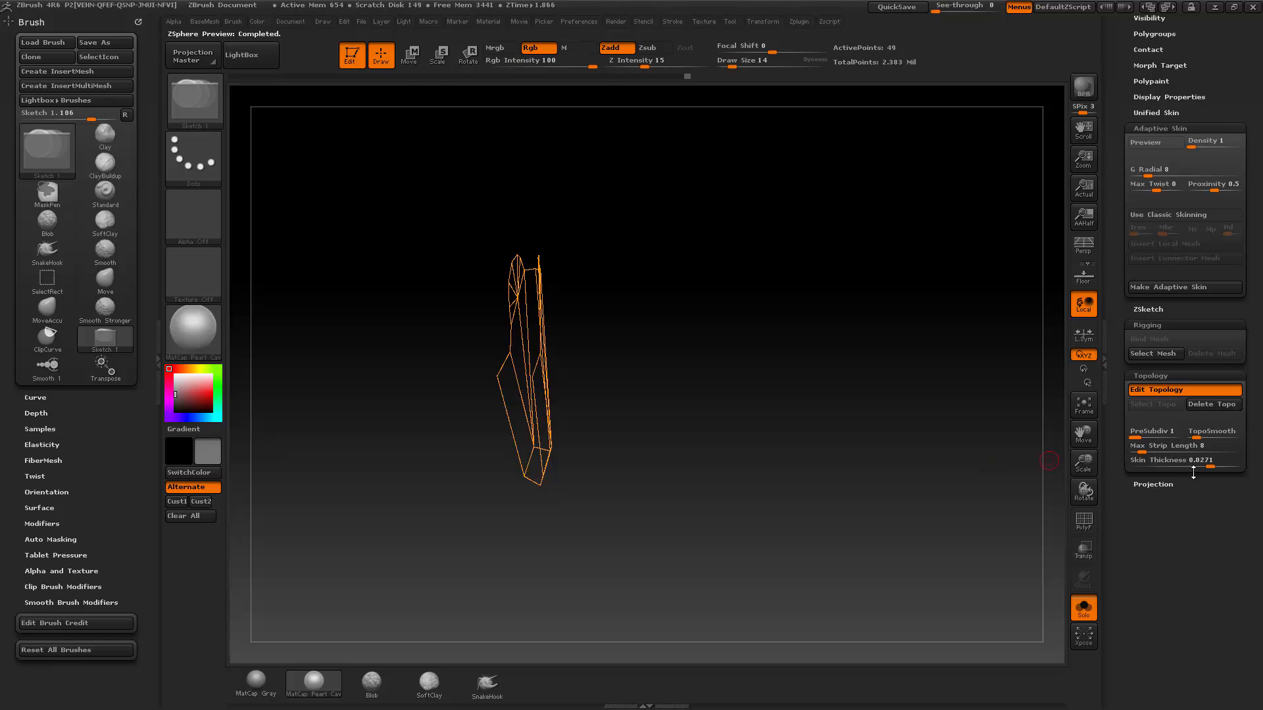
left_click(1214, 462)
type("0.1a")
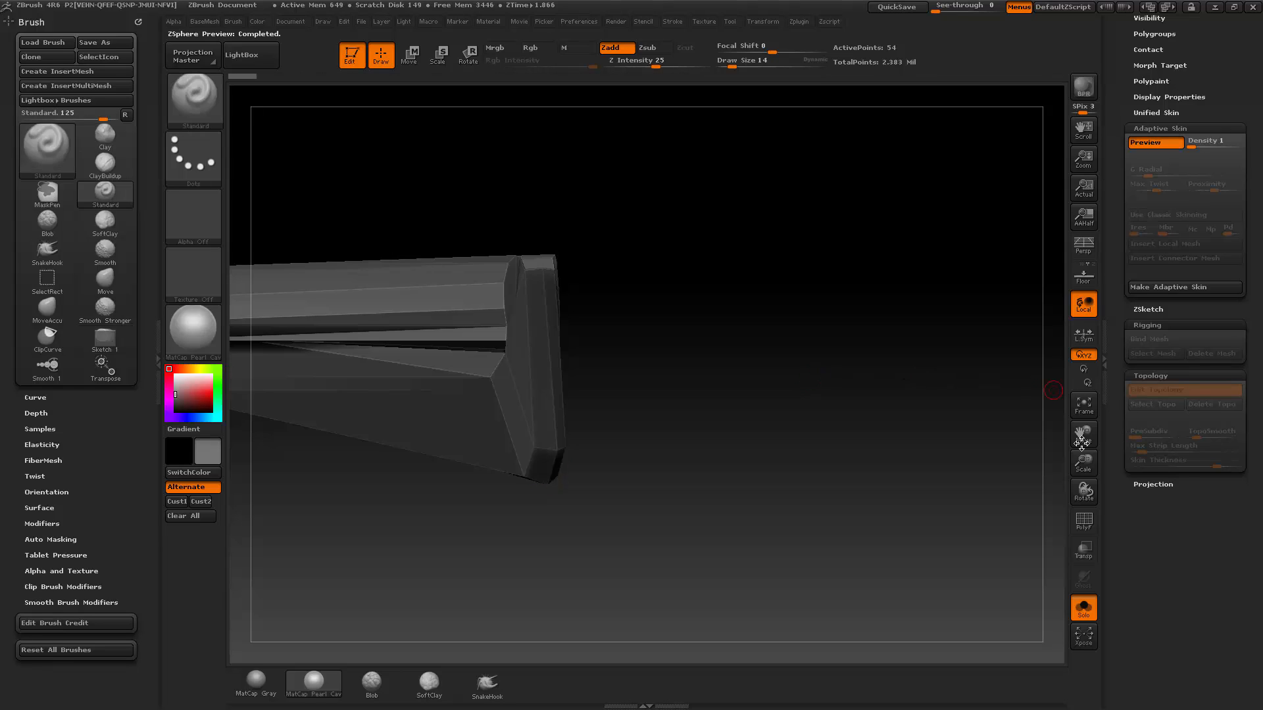
Reduce the topology's Skin Thickness to a near-zero value and preview the thin adaptive skin.
type("a")
left_click(1193, 466)
type(".00")
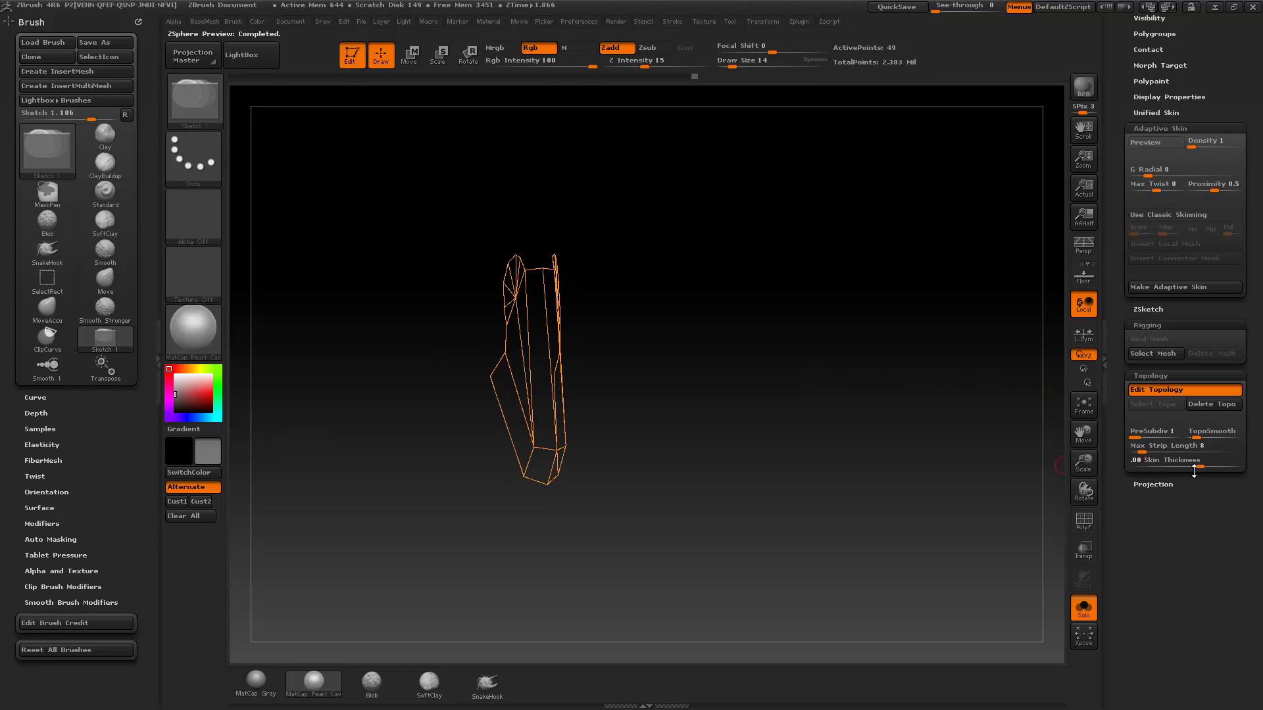
key("Return")
key("a")
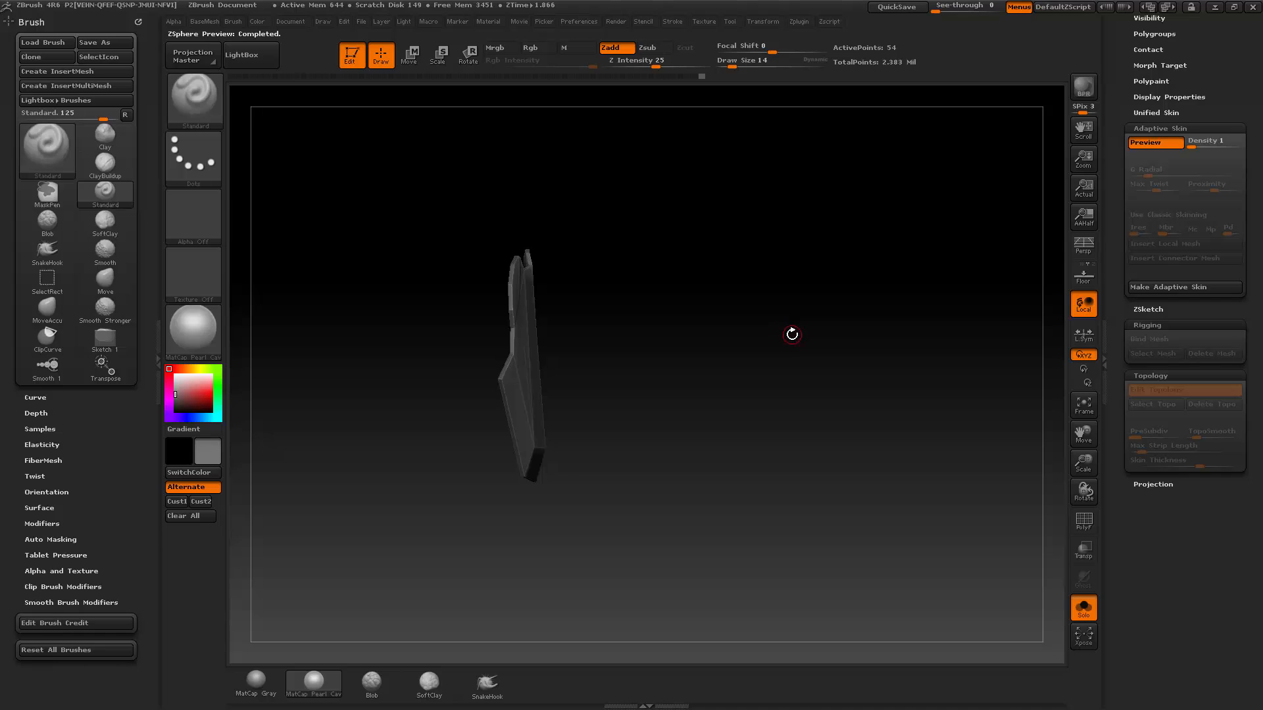
Fine-tune the topology's Skin Thickness to 0.0057, previewing the plate's thickness from an angle.
key("a")
key("a")
key("a")
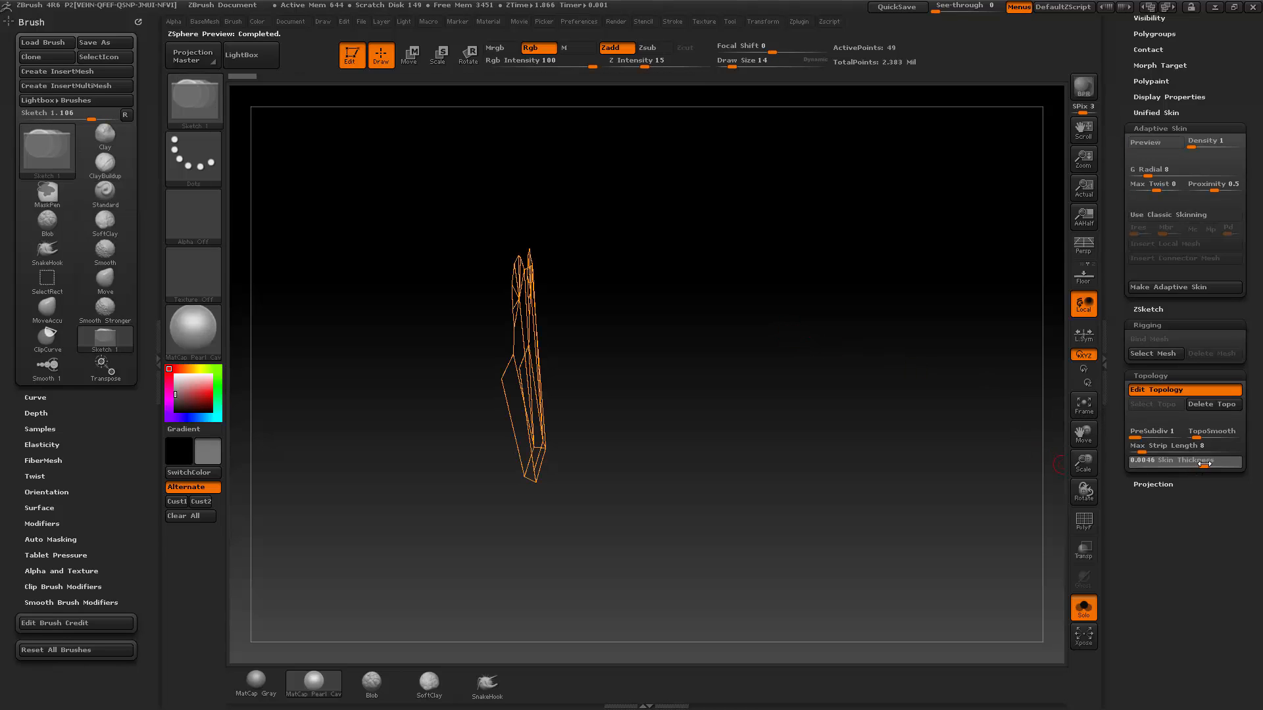
key("a")
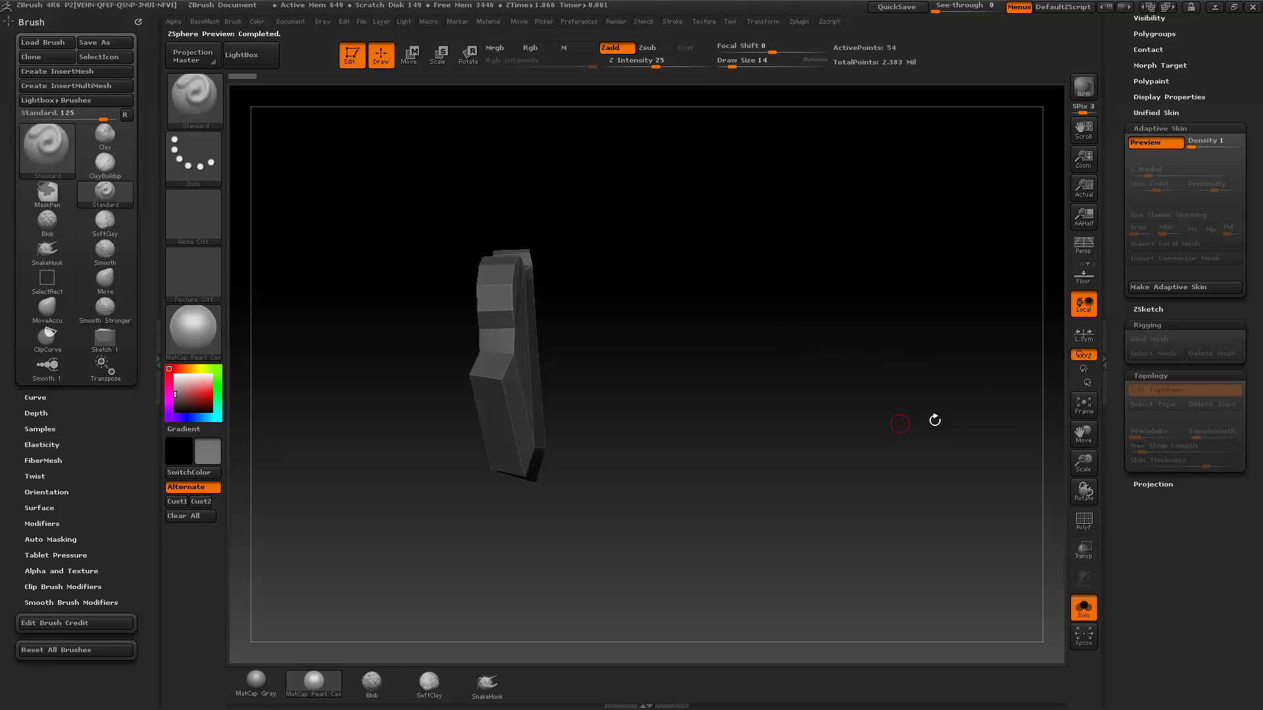
key("a")
left_click_drag(1205, 465, 1190, 465)
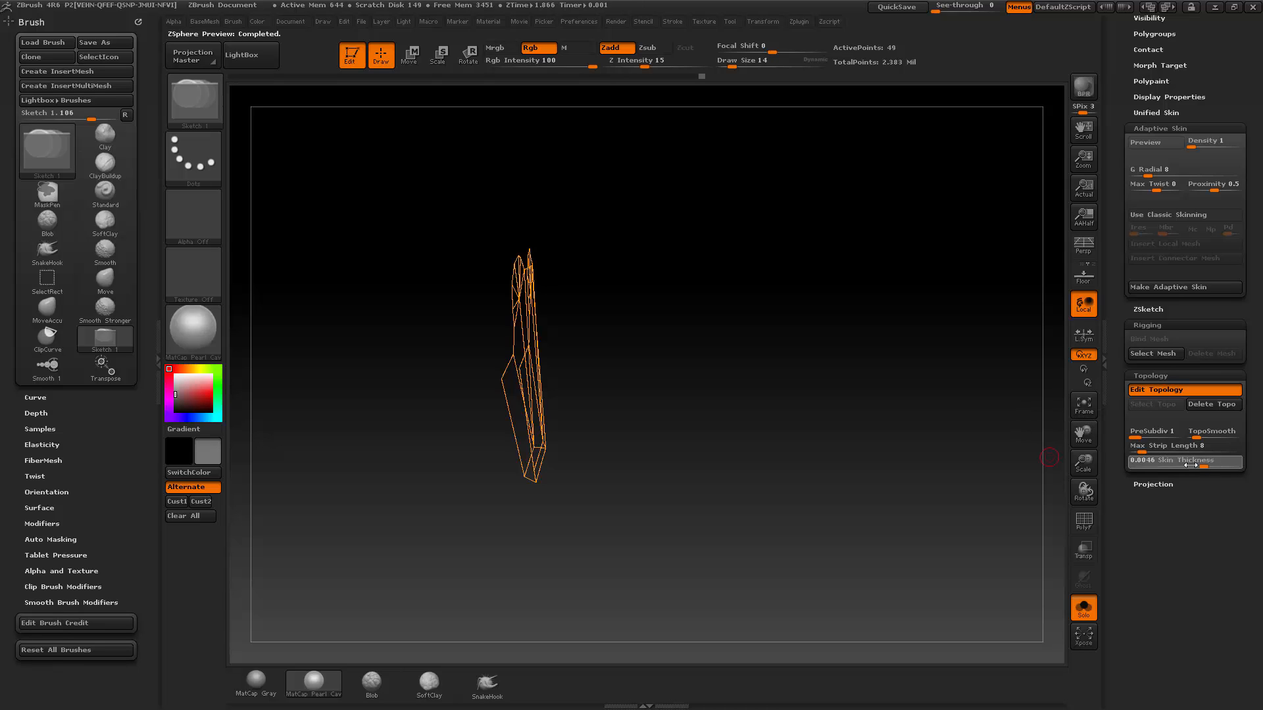
key("a")
mouse_move(826, 379)
left_mouse_down()
mouse_move(855, 379)
mouse_move(704, 384)
mouse_move(850, 397)
mouse_move(842, 383)
left_mouse_up()
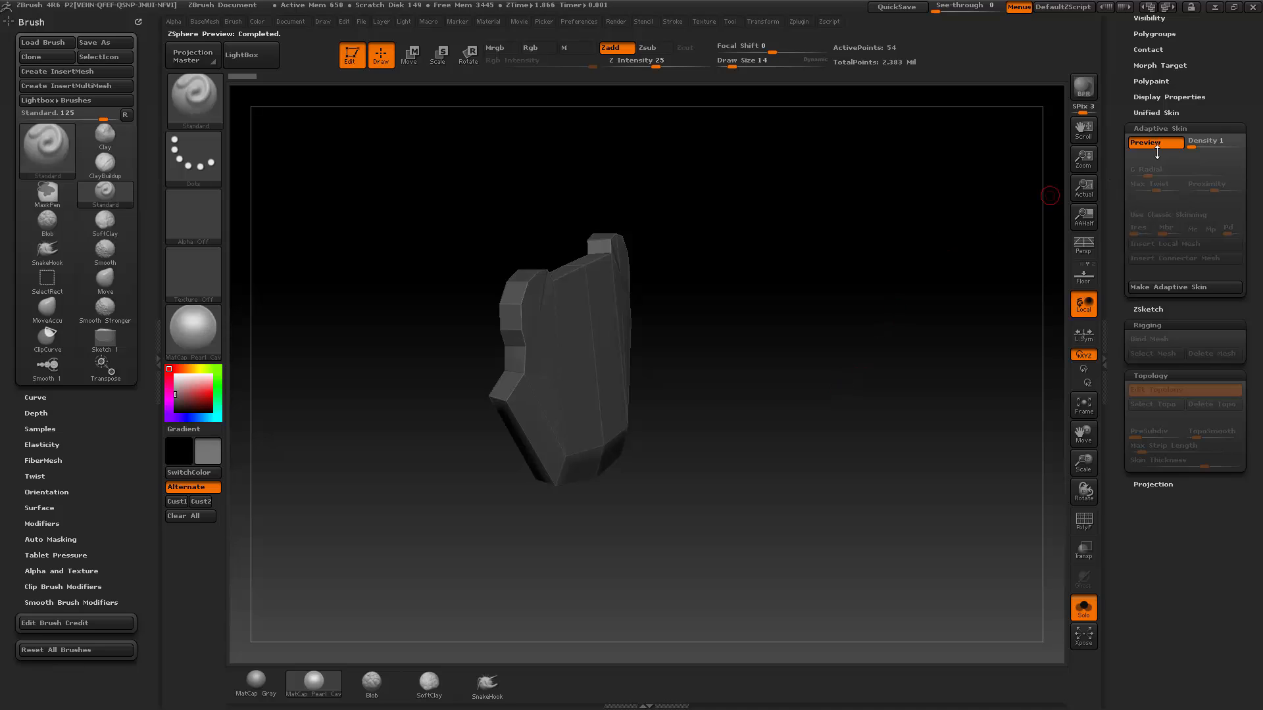
Display the polyframe on the adaptive skin preview and view the plate's polygons from the front.
key("a")
key("a")
left_click(1083, 520)
left_click_drag(866, 473, 1004, 462)
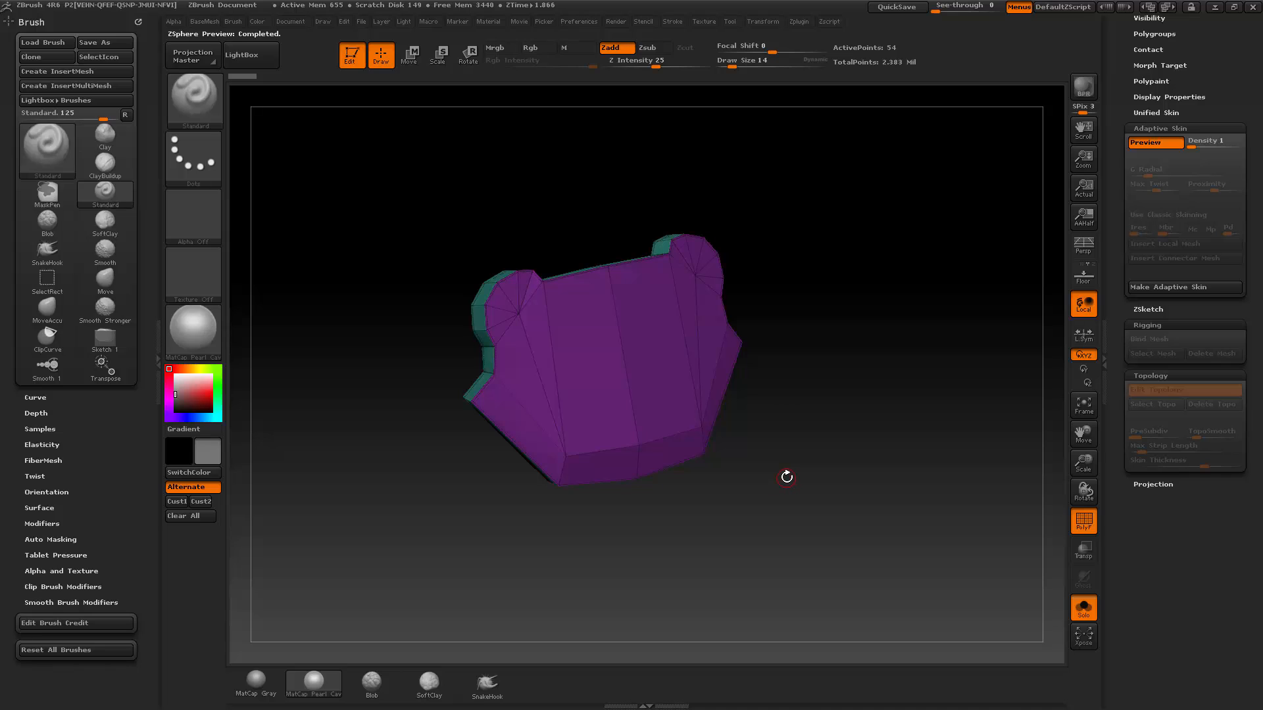
Compare the topology wireframe with the adaptive skin preview and check the plate's thickness from the side.
key("a")
left_click_drag(846, 294, 899, 316)
key("a")
key("a")
key("ctrl+b")
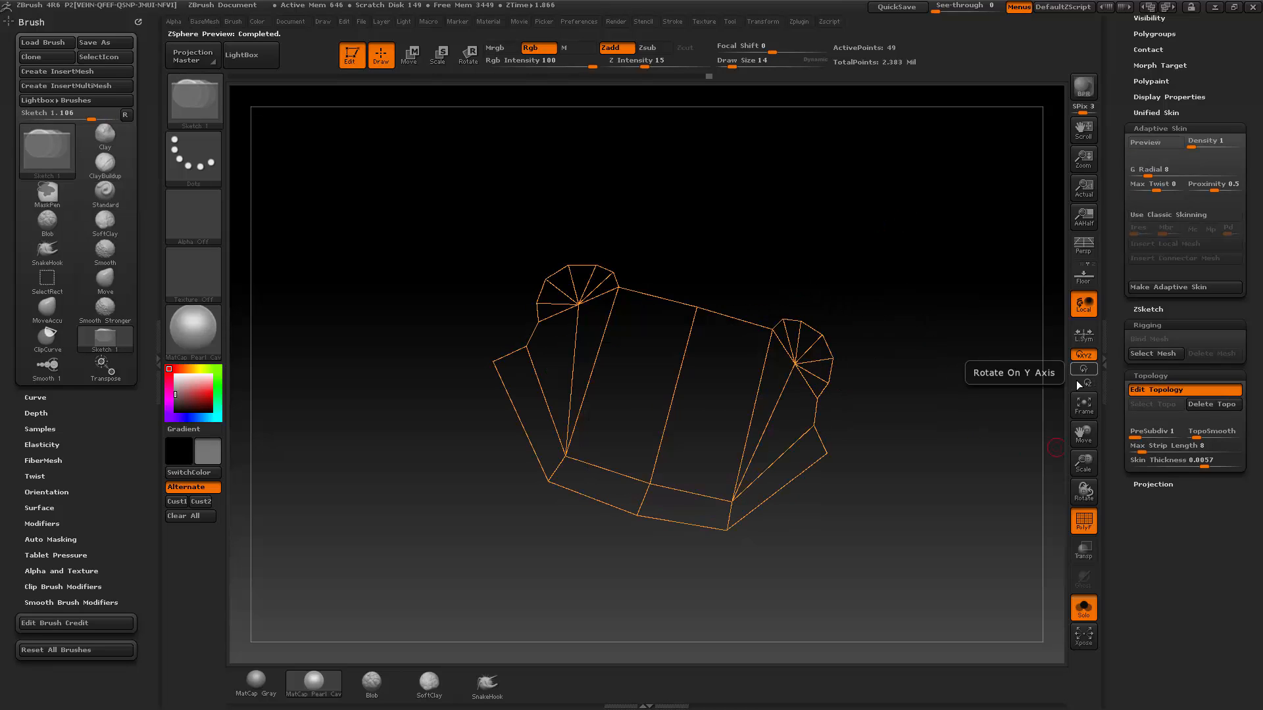
key("a")
left_click_drag(1020, 380, 895, 389)
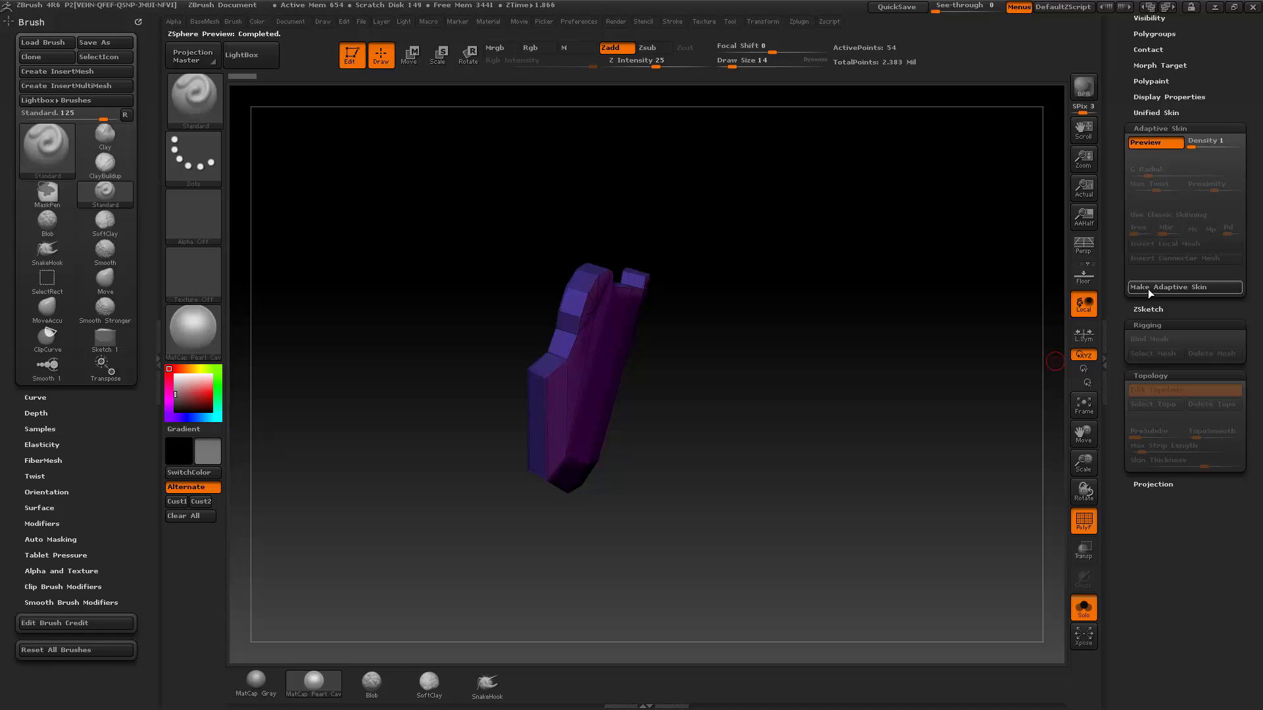
Generate an adaptive skin mesh from the chin plate and open the resulting Skin_ZSphere1 tool to inspect it.
left_click(1169, 287)
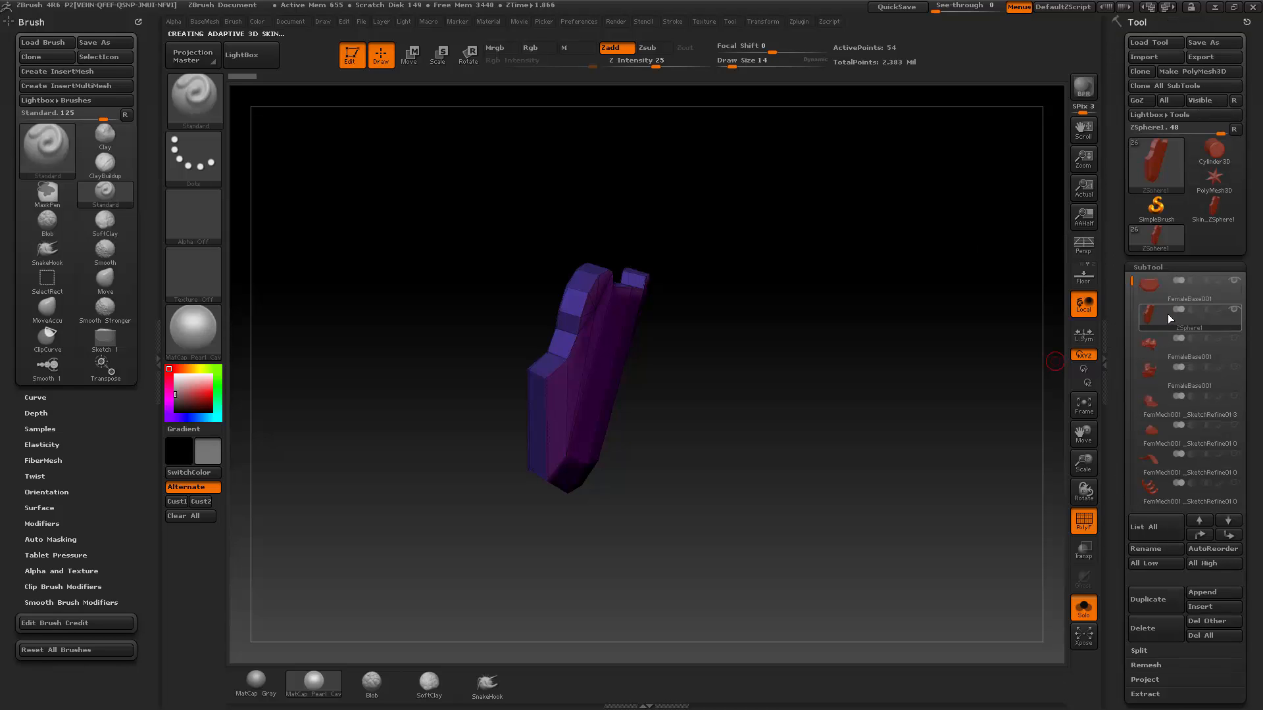
left_click(1208, 211)
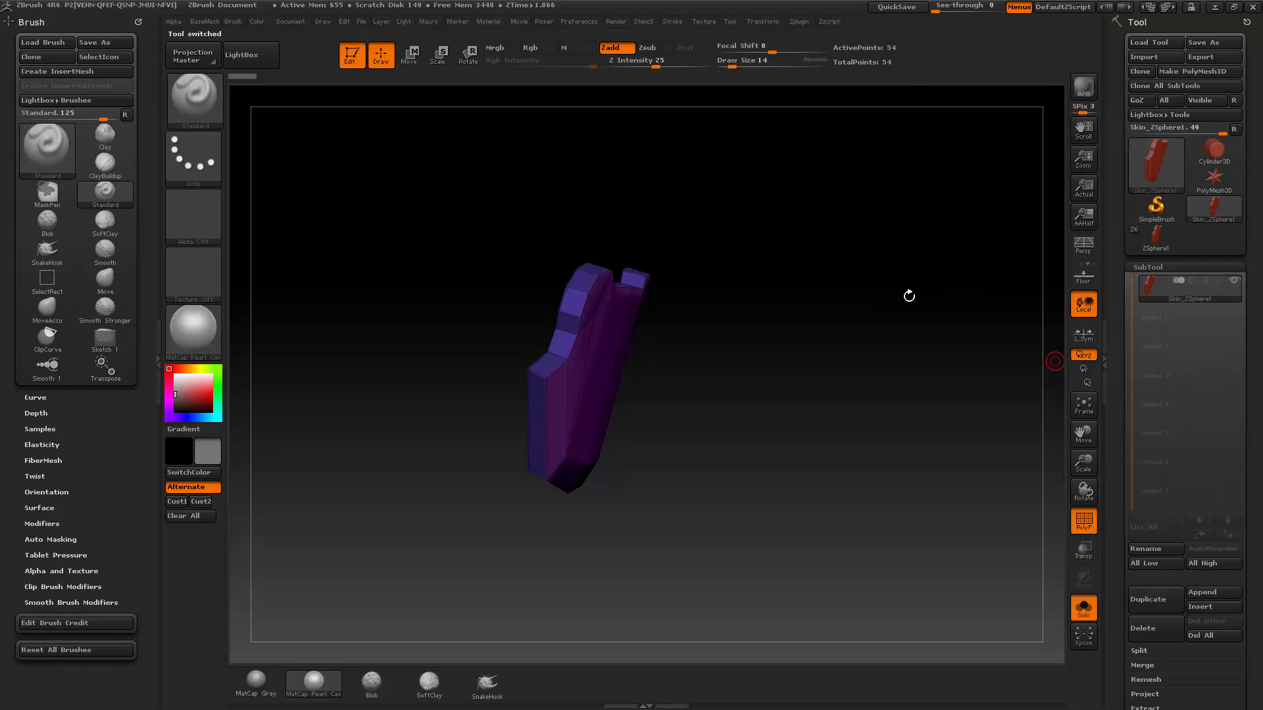
key("ctrl+n")
left_click_drag(843, 318, 707, 343, "alt")
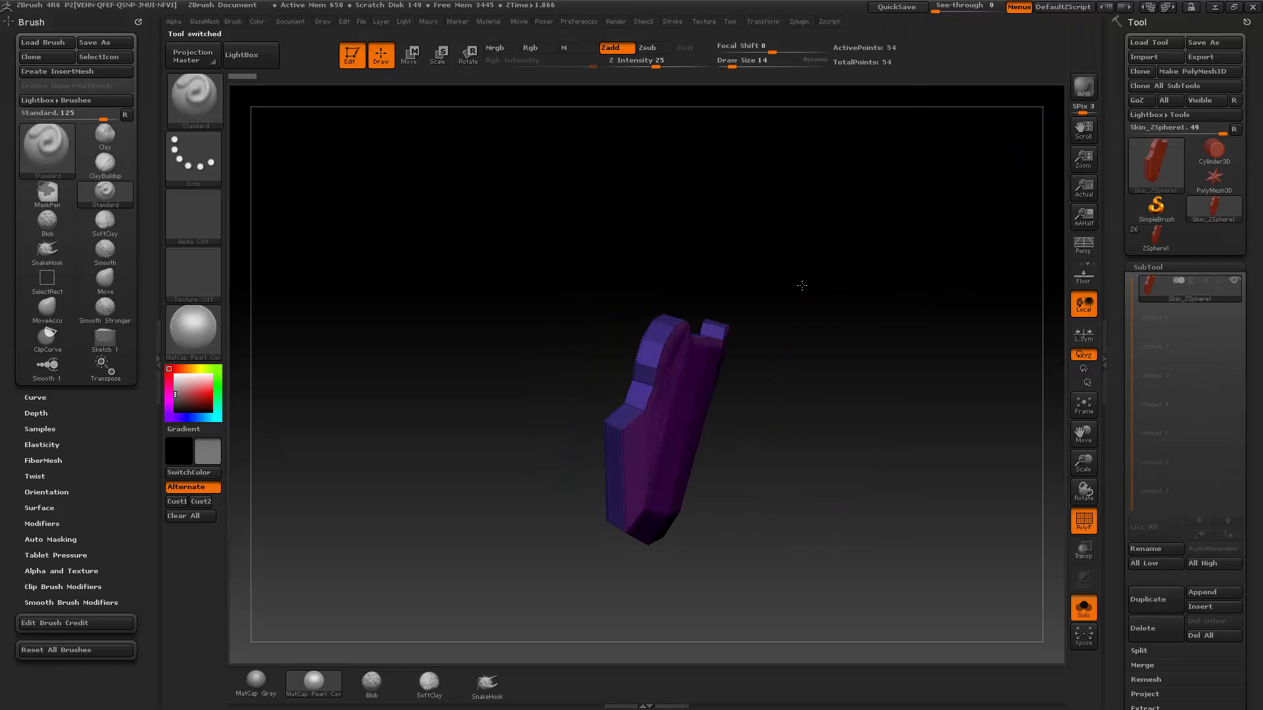
left_click_drag(802, 286, 859, 285)
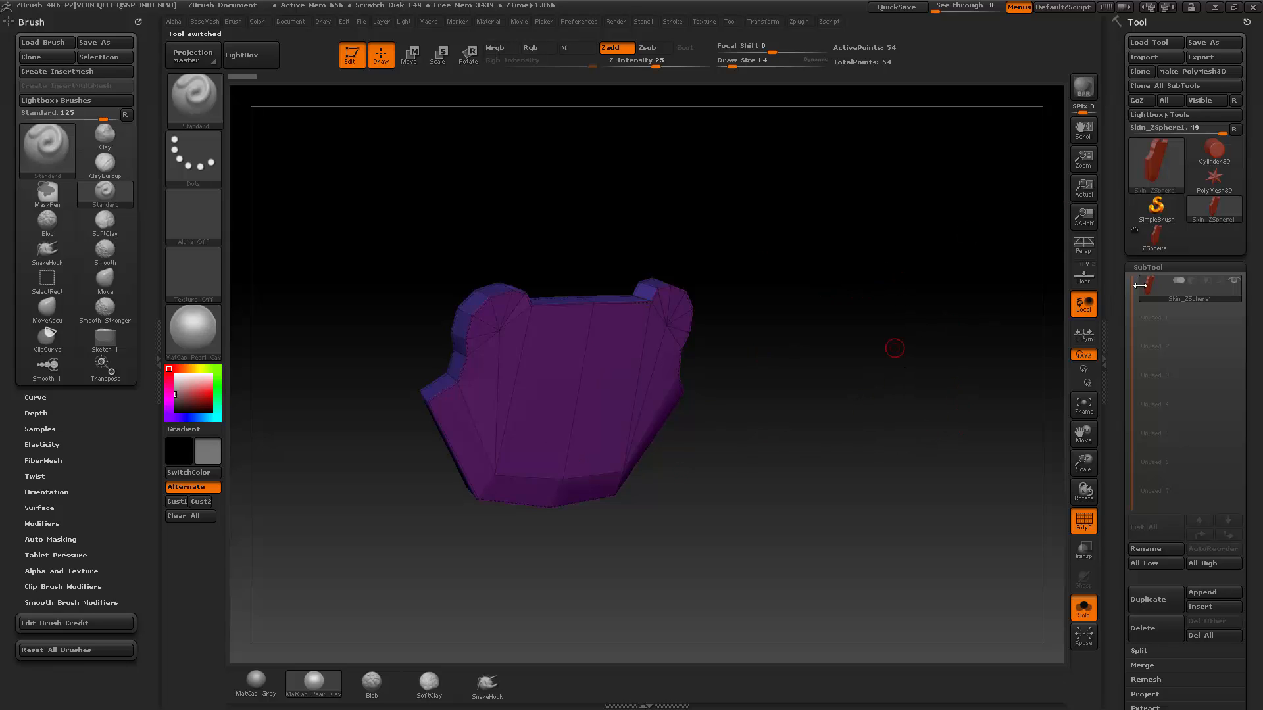
Return to the ZSphere1 tool and insert the Skin_ZSphere1 mesh as a subtool below it.
left_click(1154, 244)
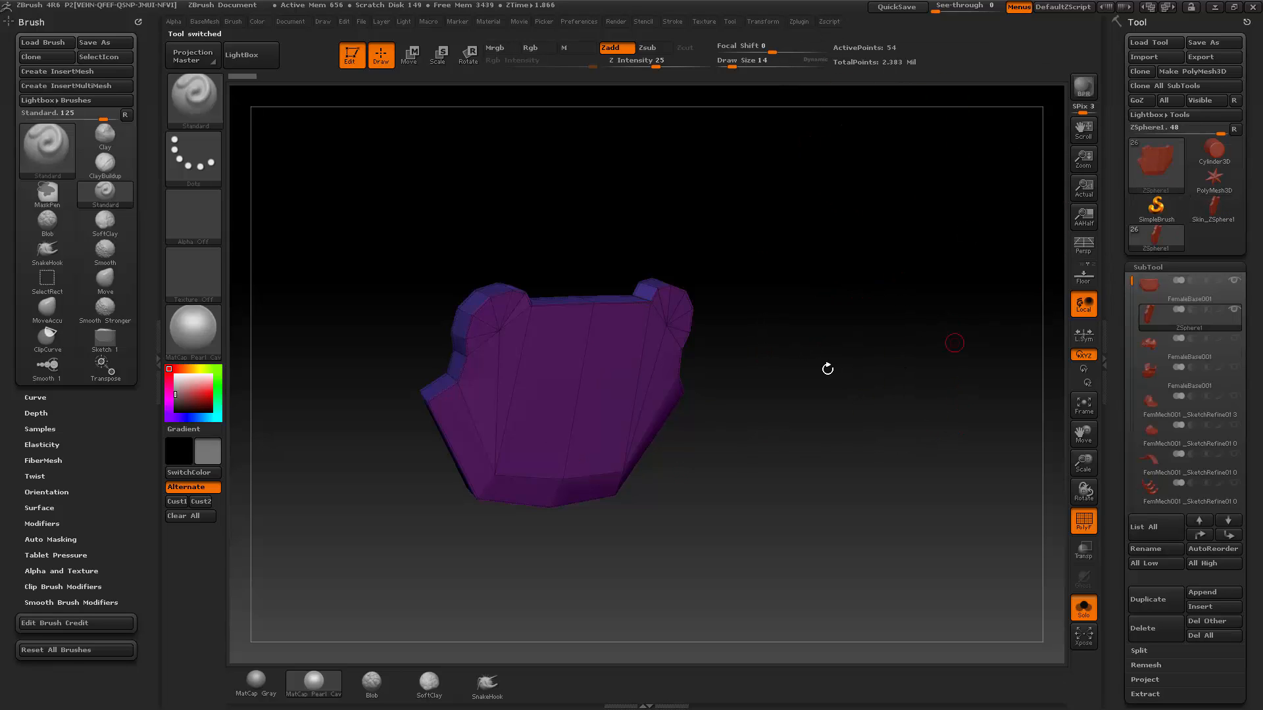
left_click_drag(827, 369, 896, 346, "alt")
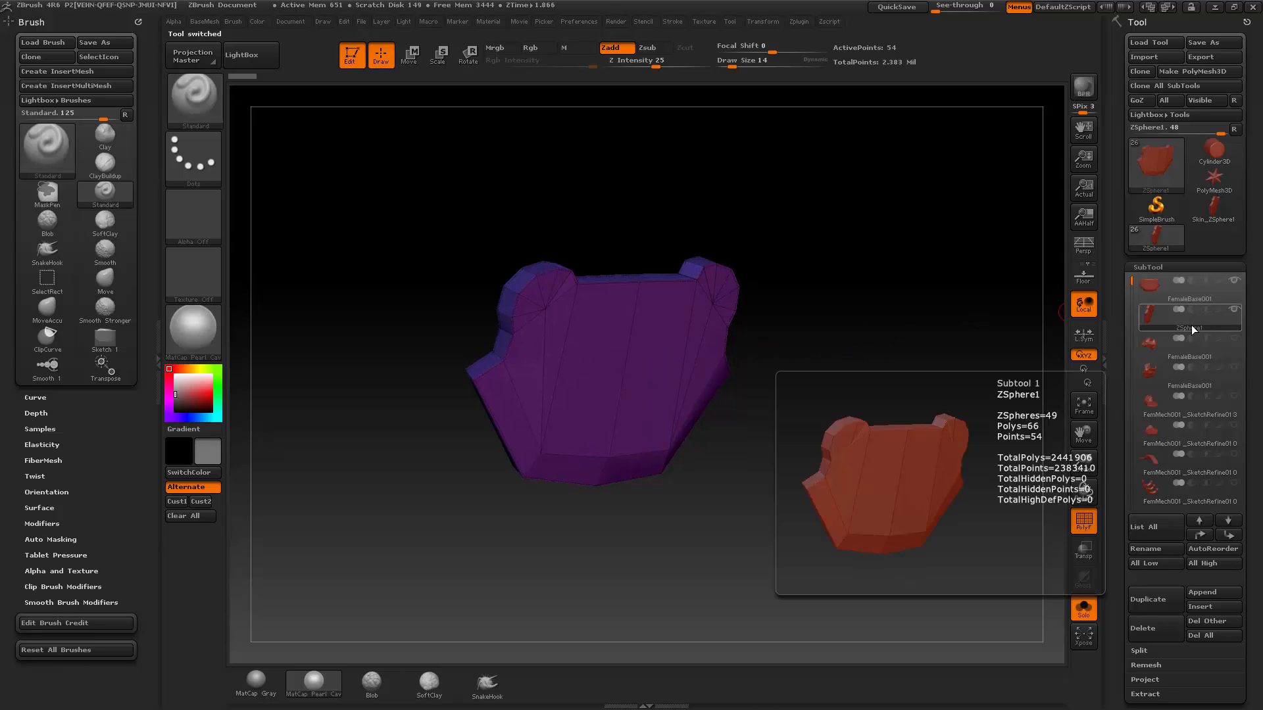
left_click(1201, 607)
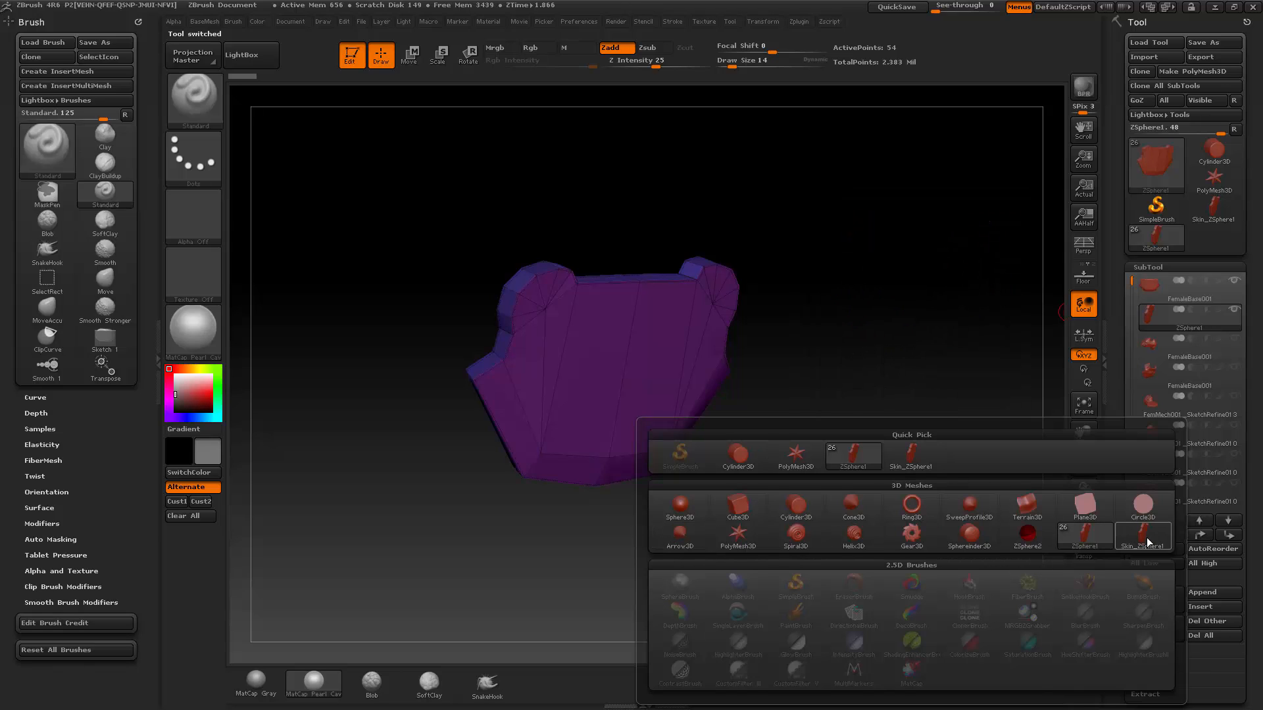
mouse_move(1147, 541)
left_click(1140, 540)
Compare the ZSphere1 and Skin_ZSphere1 subtools and make Skin_ZSphere1 the active one.
mouse_move(1191, 331)
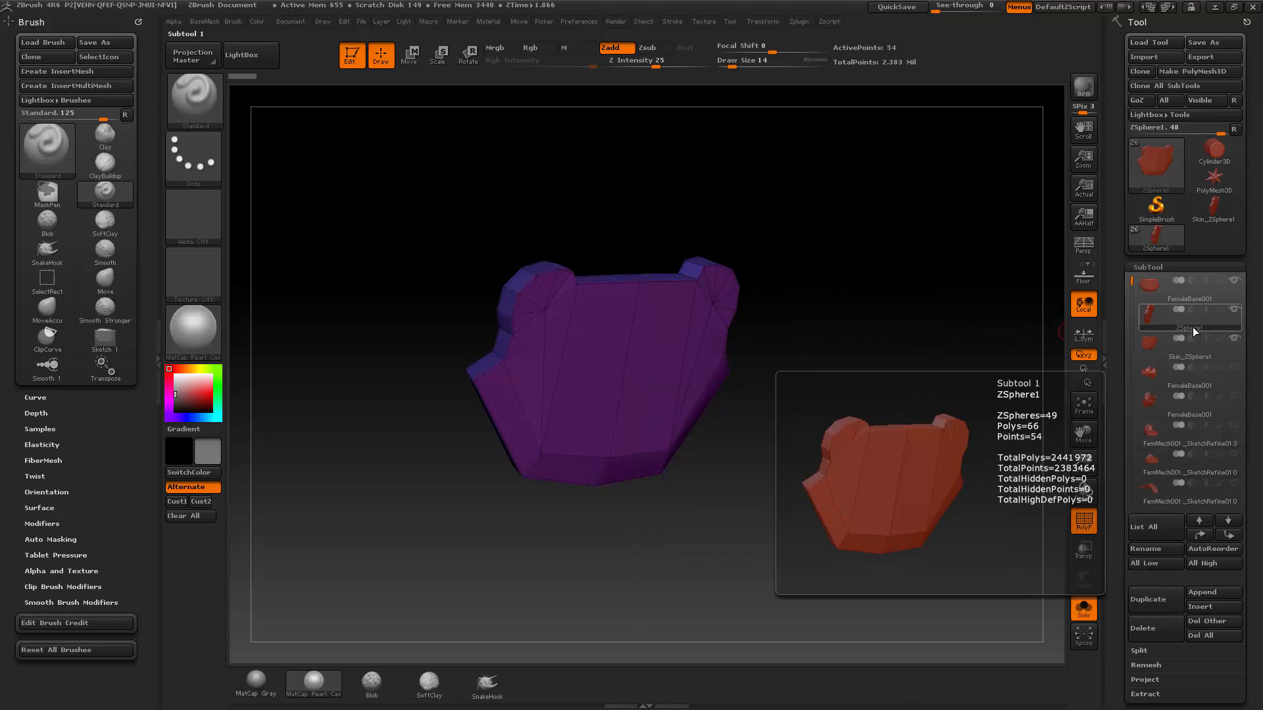
left_click(1191, 355)
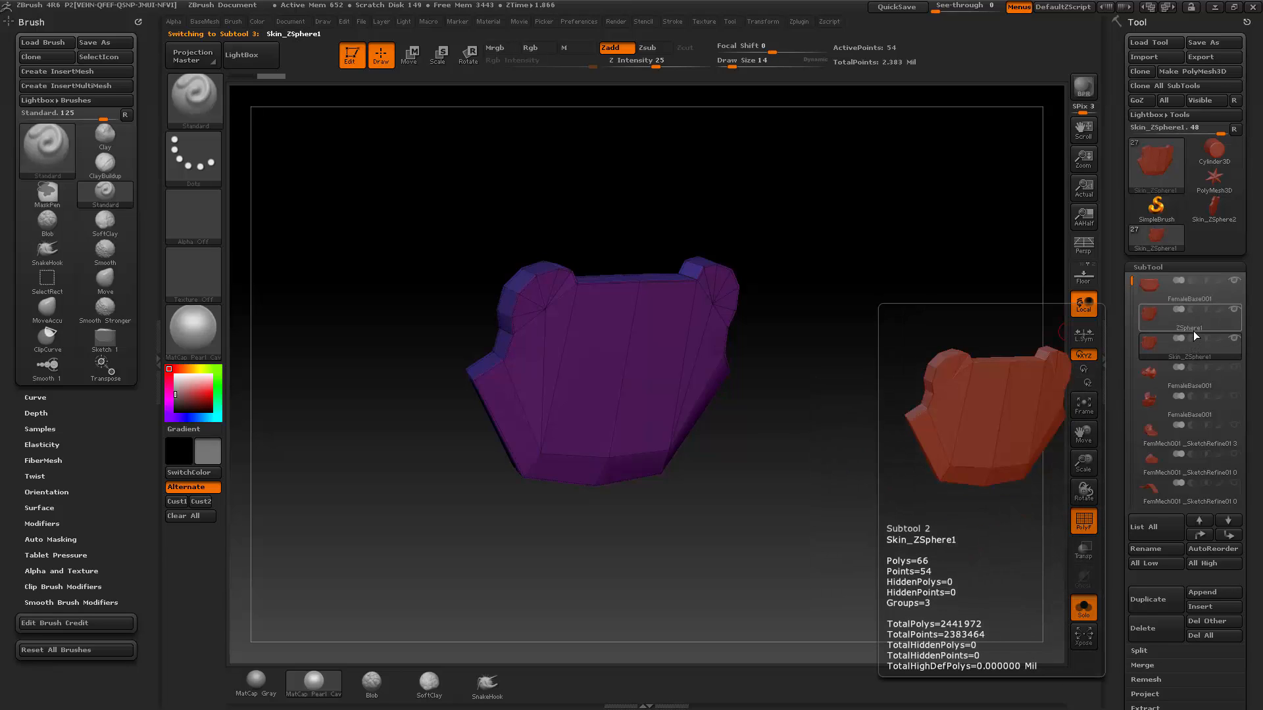
mouse_move(1190, 326)
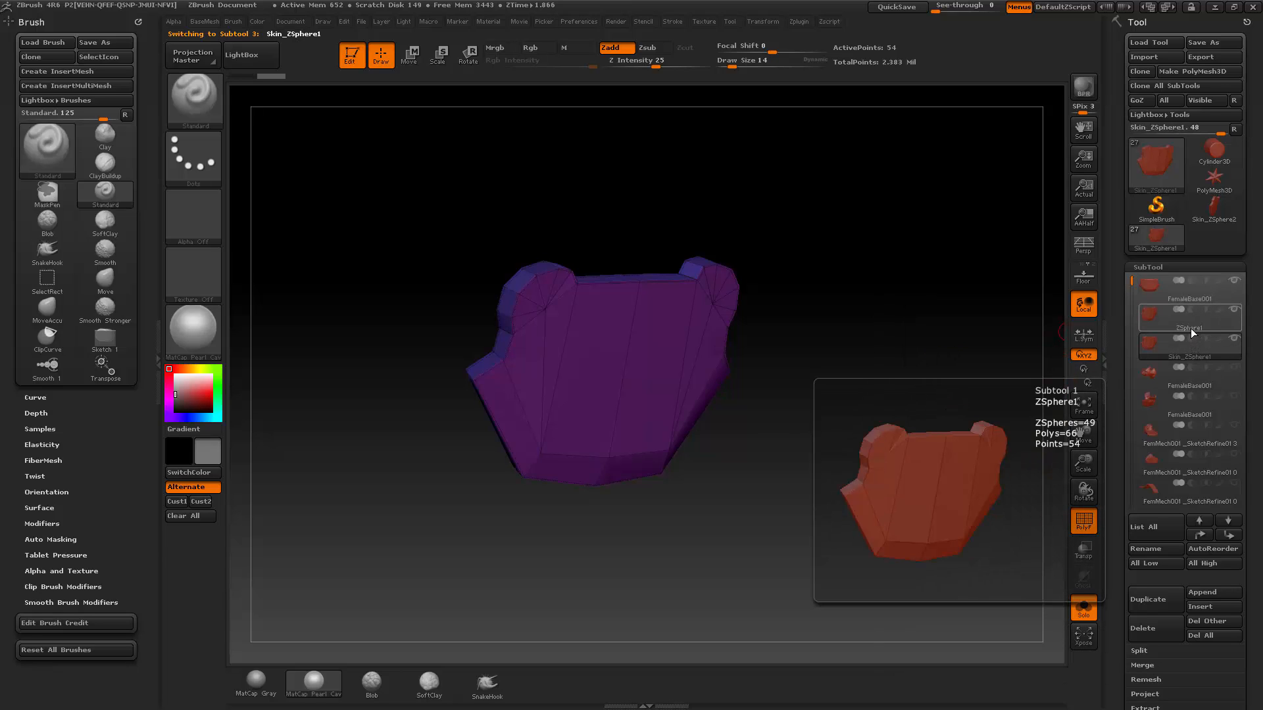
left_click(1190, 328)
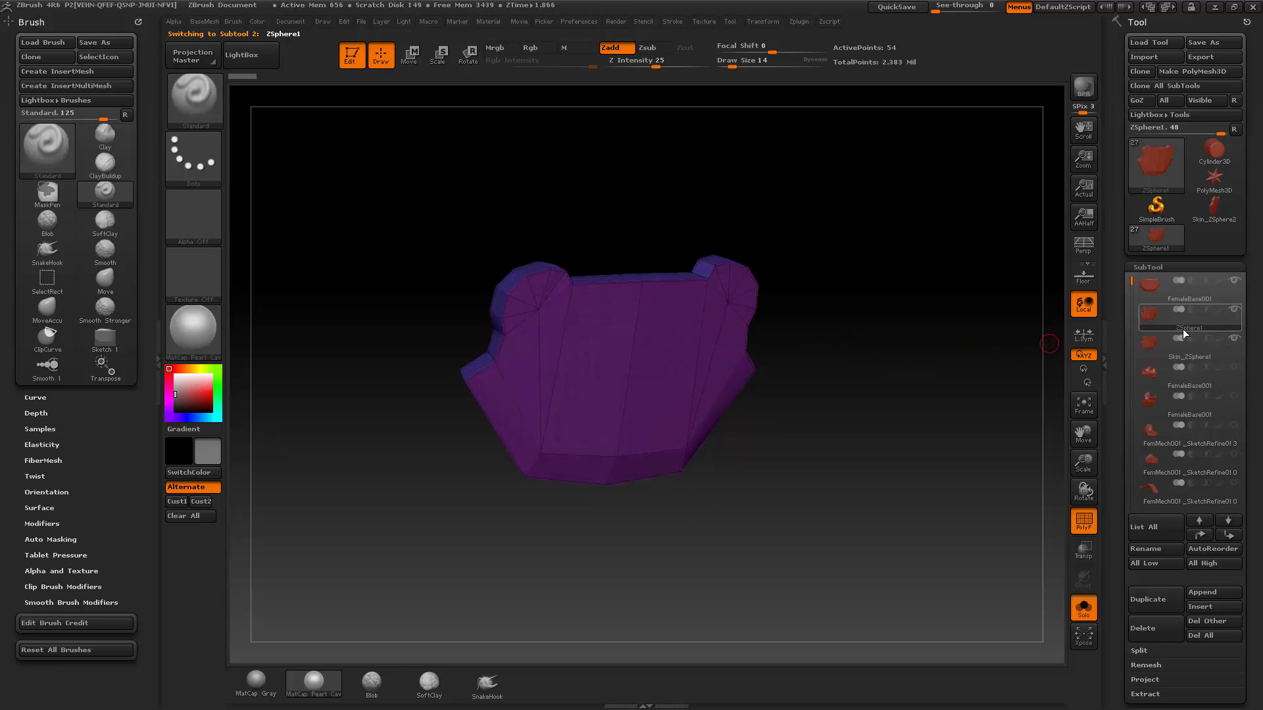
mouse_move(1186, 328)
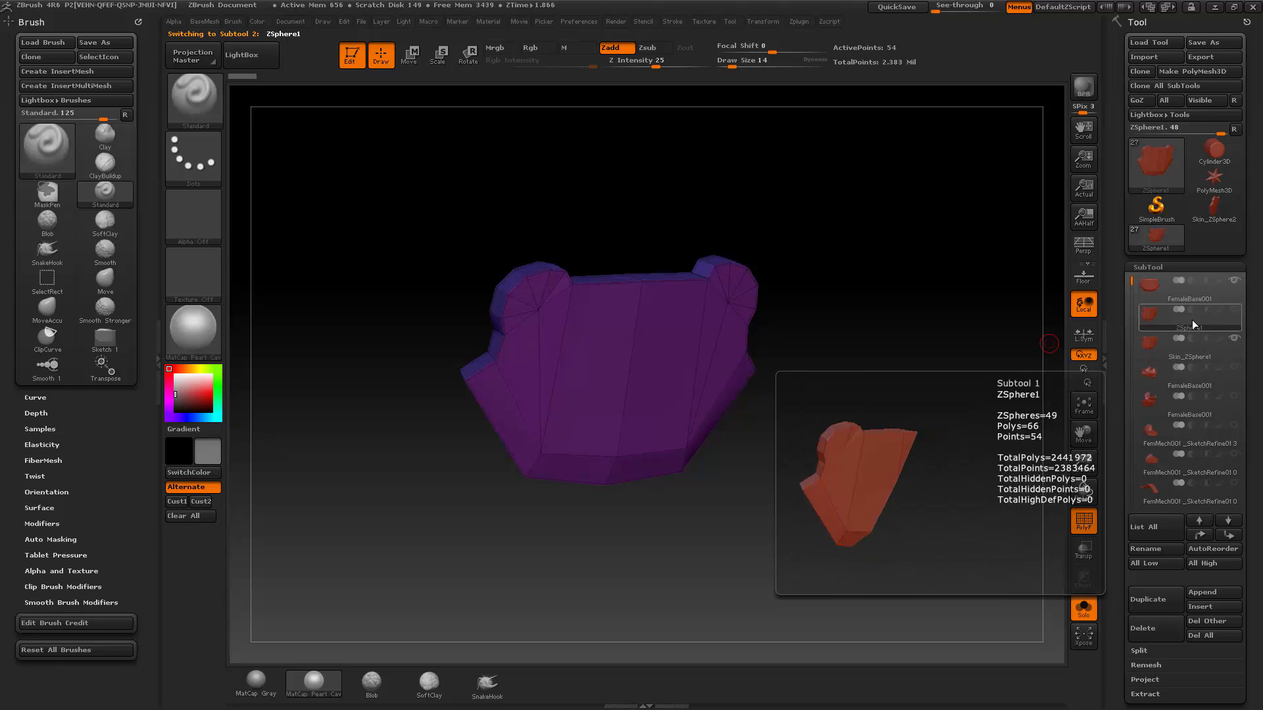
left_click(1194, 357)
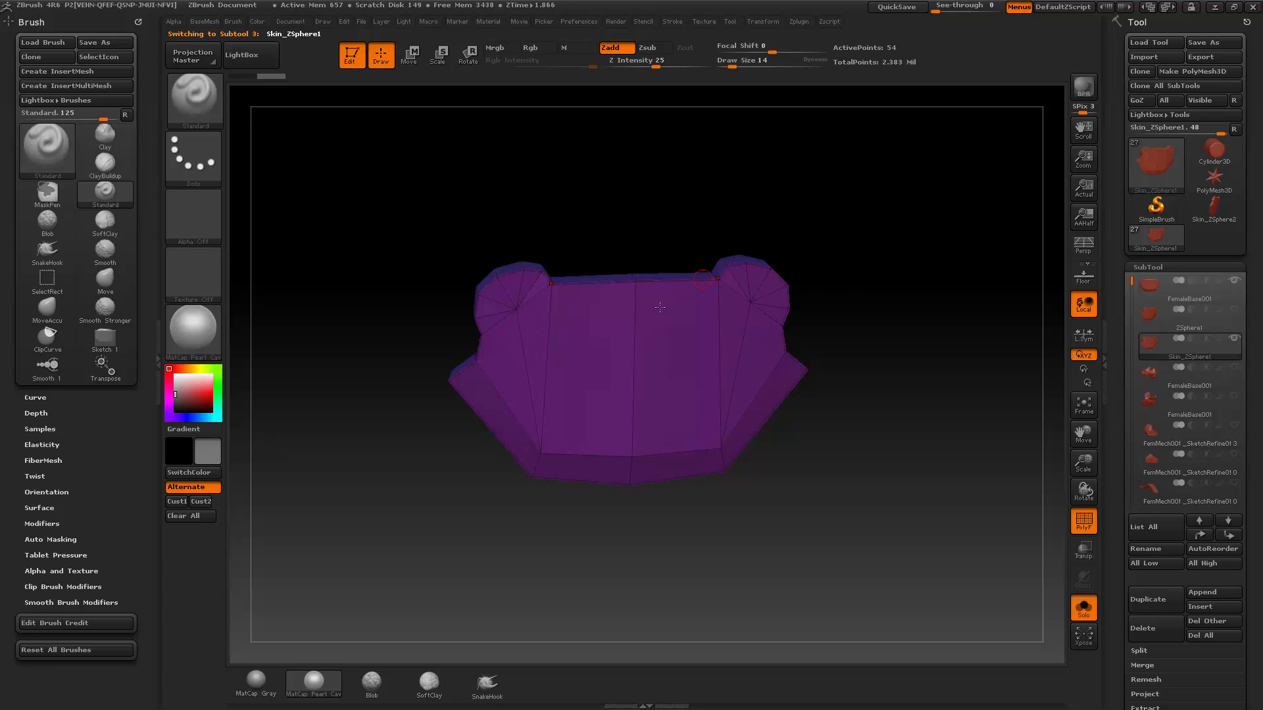
Isolate a polygroup of the skin mesh to examine its faces, and show the whole plate again.
left_click(763, 24)
left_click_drag(849, 311, 895, 305)
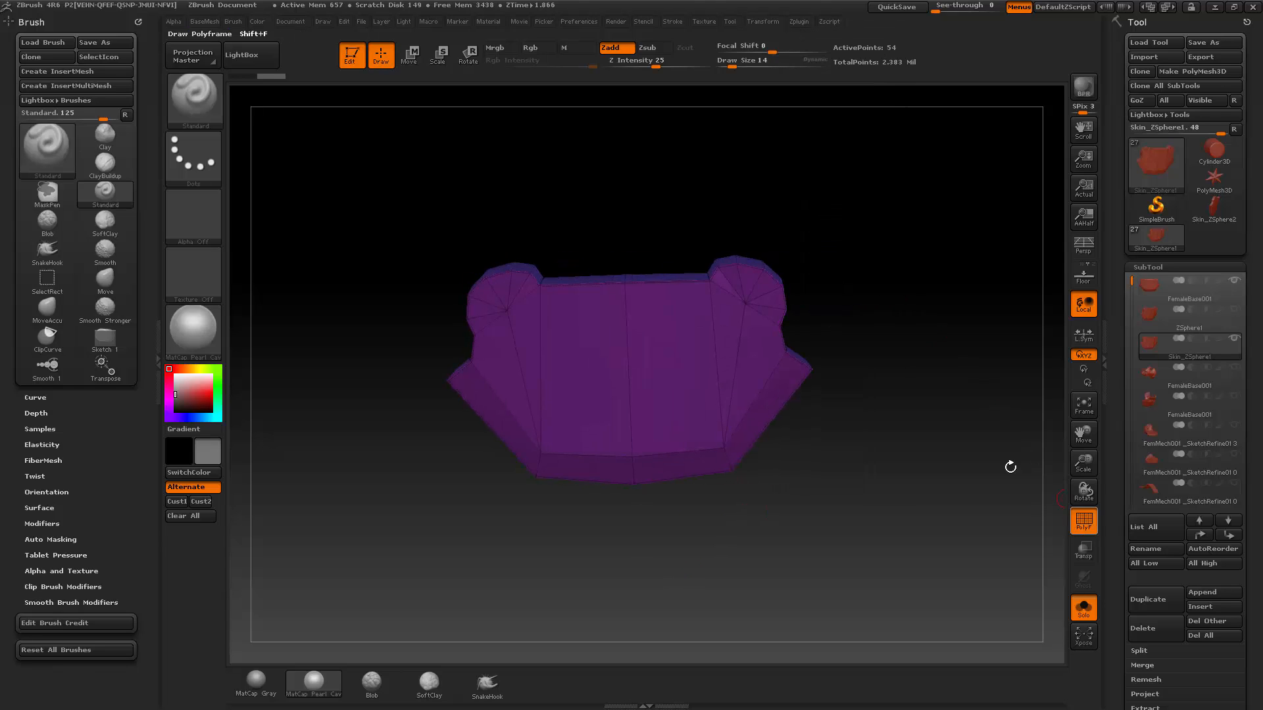
mouse_move(1010, 466)
left_mouse_down()
mouse_move(884, 323)
mouse_move(896, 333)
mouse_move(789, 296)
mouse_move(745, 260)
mouse_move(789, 236)
mouse_move(834, 240)
mouse_move(826, 250)
left_mouse_up()
key("ctrl+shift")
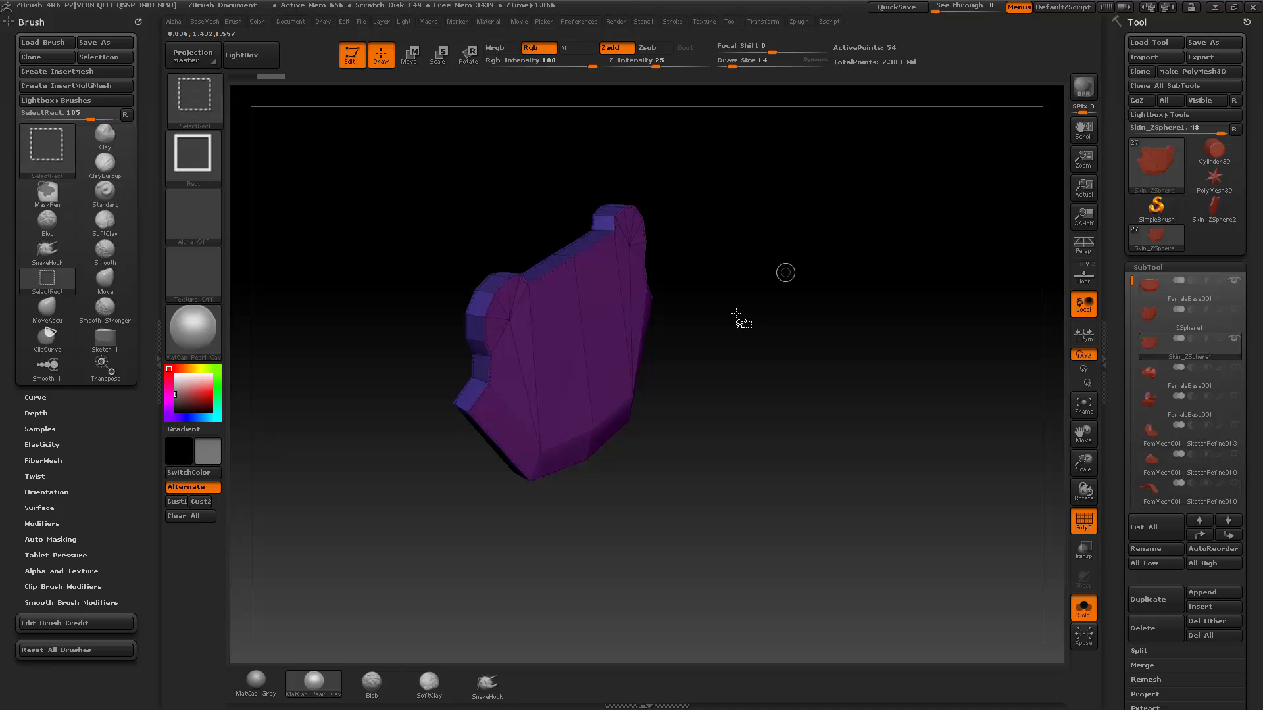
left_click(592, 426, "ctrl+shift")
left_click_drag(776, 337, 781, 286)
left_click(840, 302, "ctrl+shift")
left_click_drag(799, 343, 919, 344)
Try the double-sided display on the skin mesh and inspect the plate's faces.
left_click_drag(1115, 535, 1115, 86)
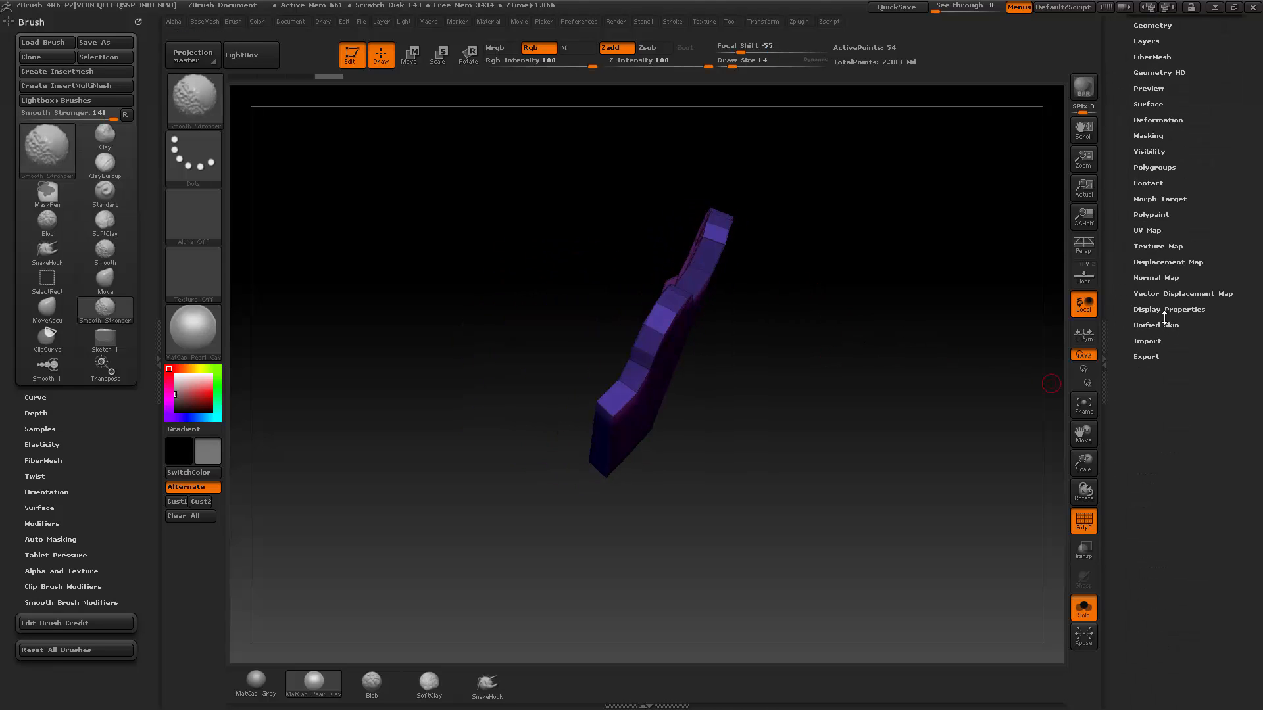
left_click(1166, 323, "shift")
left_click(1159, 309, "shift")
left_click_drag(919, 322, 891, 389)
left_click(1157, 370)
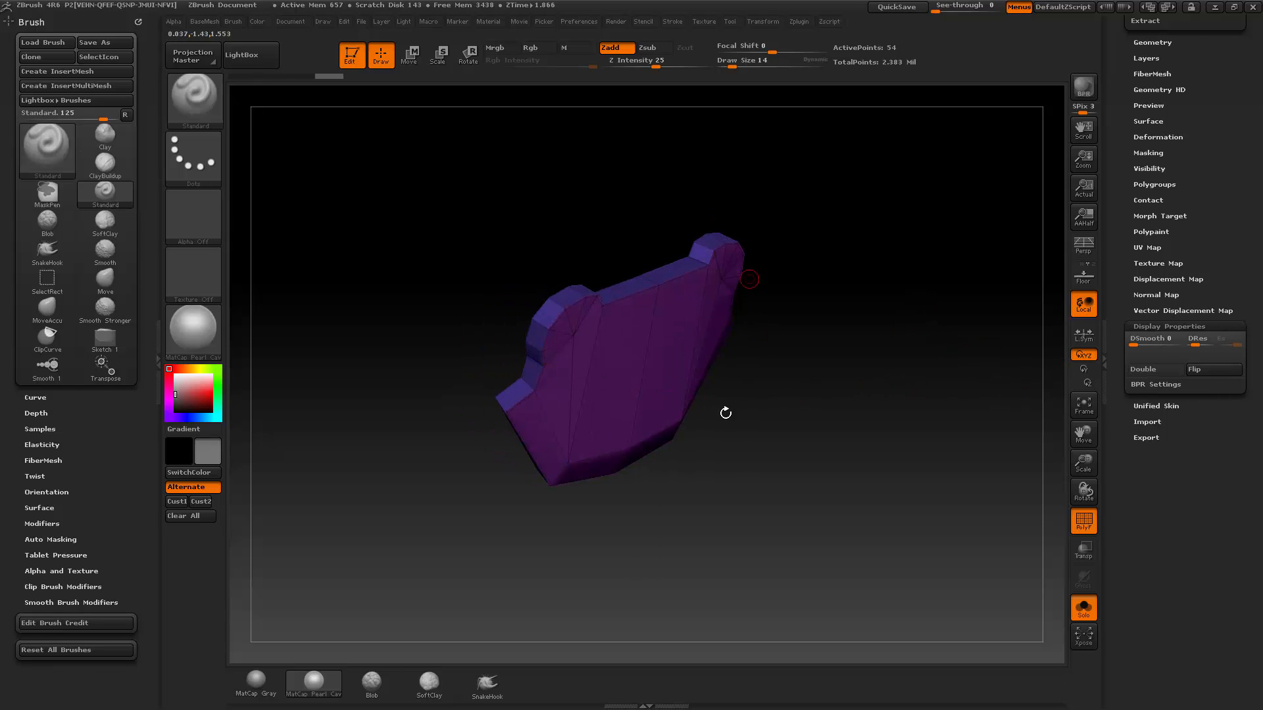
left_click_drag(797, 341, 866, 366)
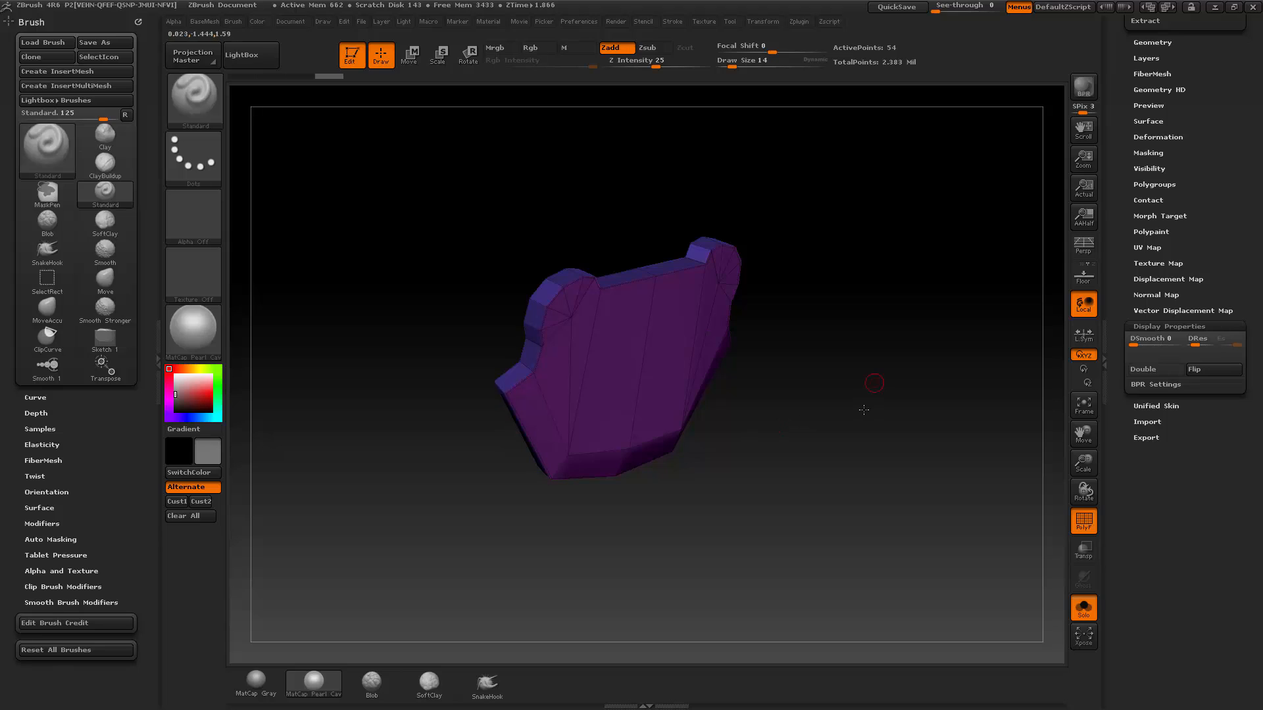
left_click_drag(863, 409, 561, 353)
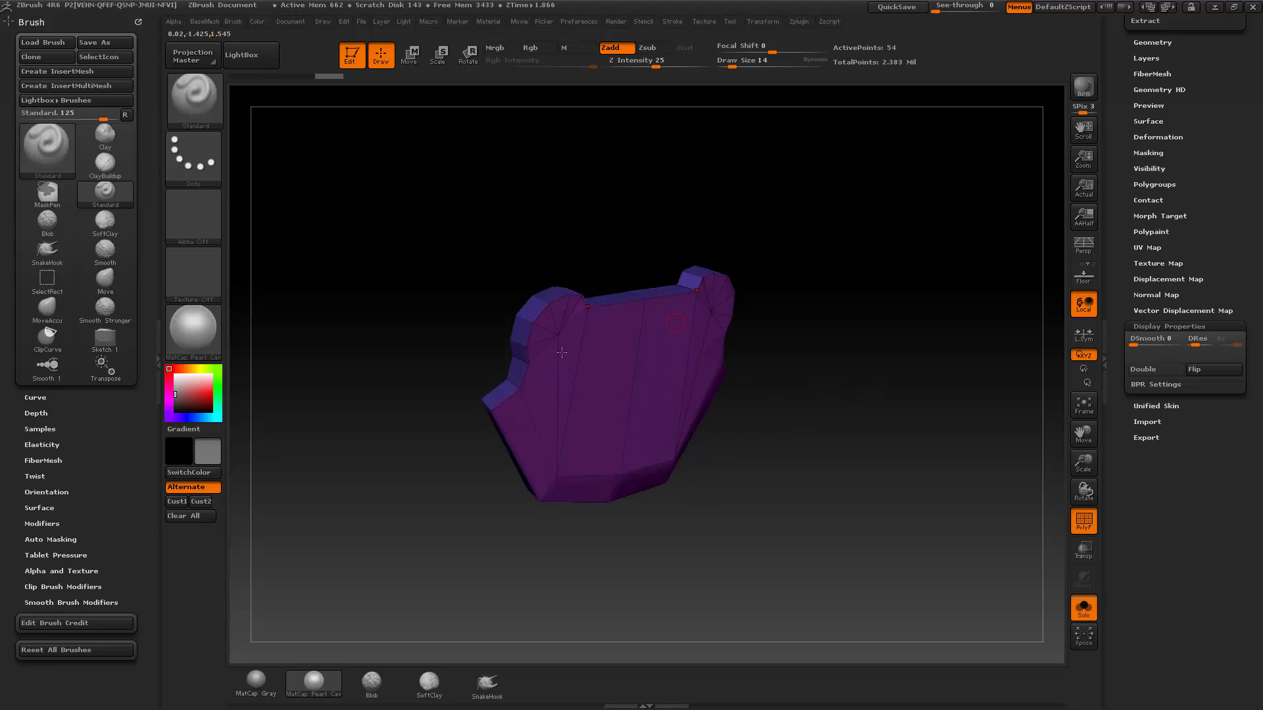
Flip the skin mesh's normals to check the face direction, and restore their original orientation.
left_click(1188, 371)
mouse_move(944, 392)
left_mouse_down()
mouse_move(910, 400)
mouse_move(950, 375)
left_mouse_up()
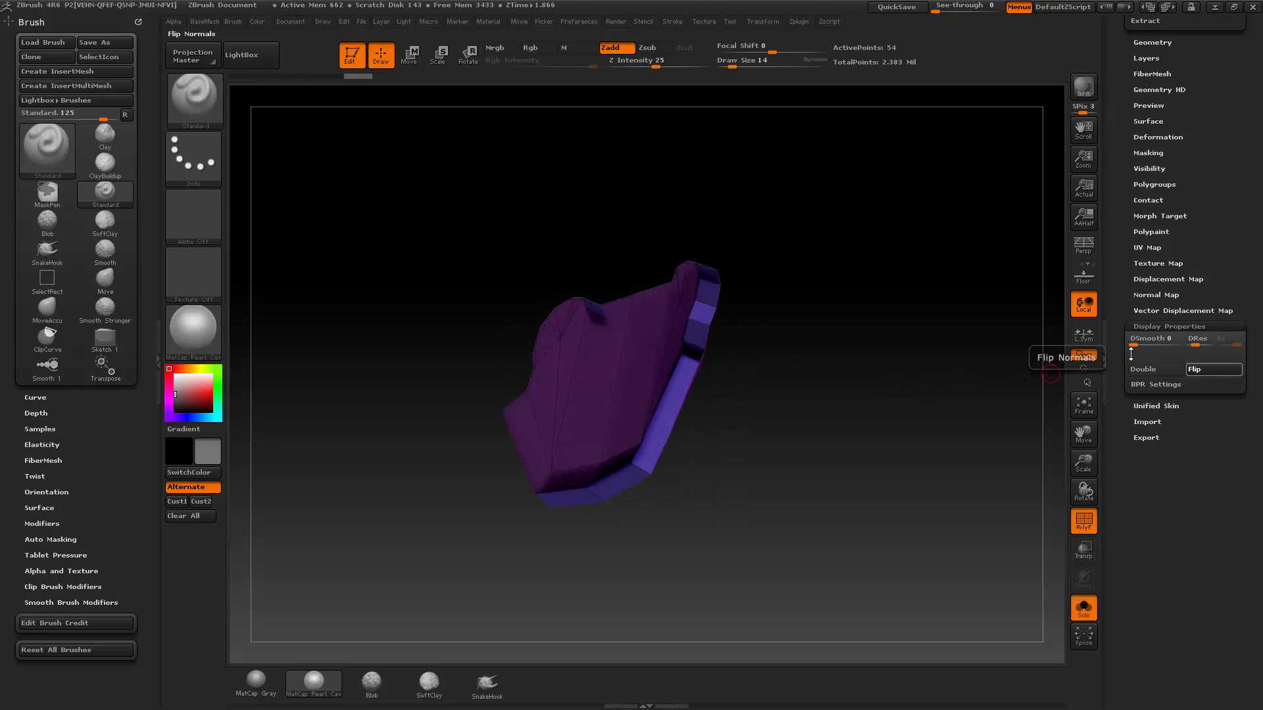
left_click_drag(1026, 368, 885, 363)
key("b")
left_click(876, 446)
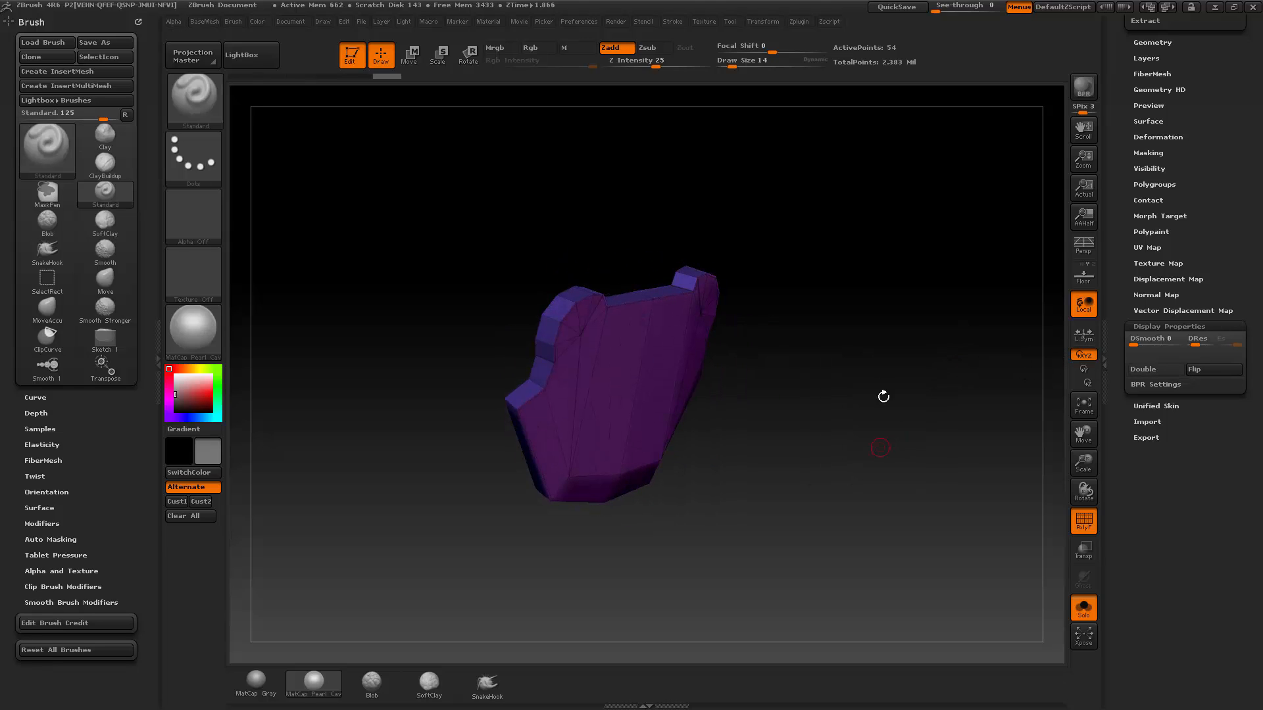
key("b")
left_click(874, 461)
Try thickening the plate's skin mesh with the Inflate deformation, and undo it.
mouse_move(1118, 292)
left_mouse_down()
mouse_move(1120, 353)
mouse_move(1123, 287)
left_mouse_up()
left_click(1152, 261)
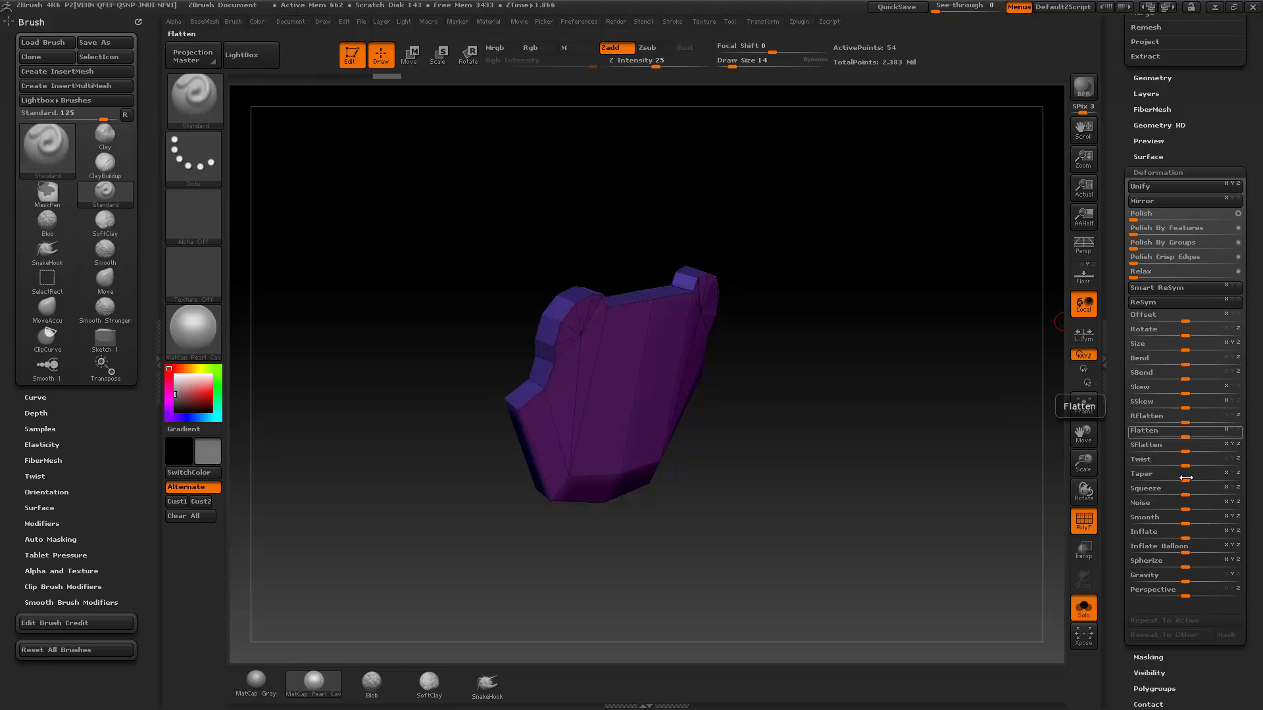
left_click(1187, 531)
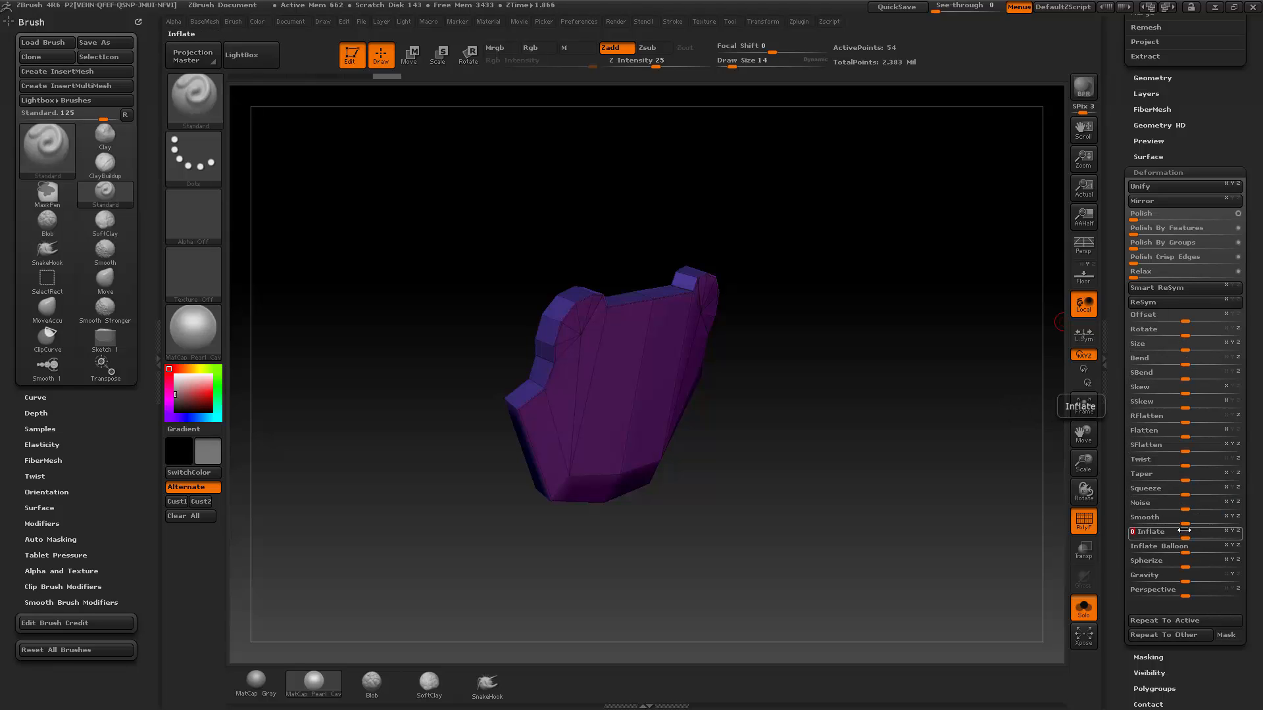
key("ctrl+shift+z")
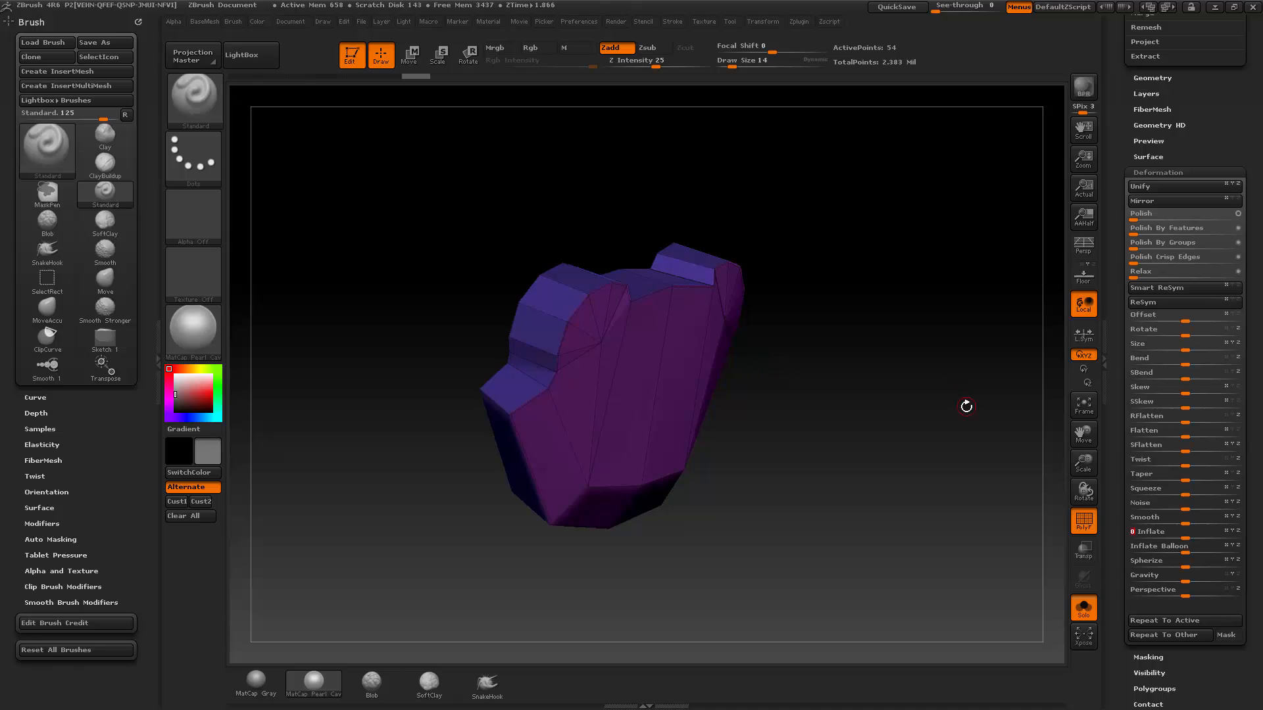
key("ctrl+z")
Turn on the double-sided display for the skin mesh and try a slight inflate on it.
mouse_move(1113, 397)
left_mouse_down()
mouse_move(1111, 277)
mouse_move(1122, 500)
left_mouse_up()
left_click(1147, 368)
key("ctrl+shift+z")
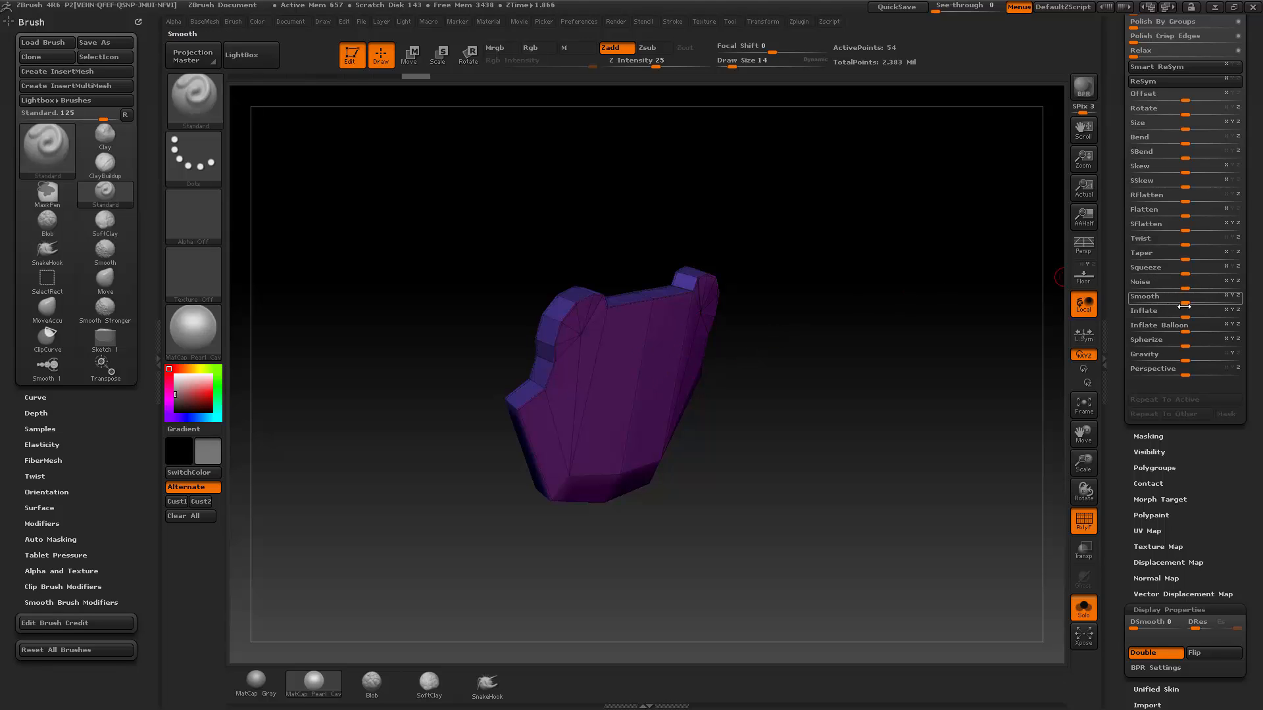
left_click_drag(1190, 315, 1194, 315)
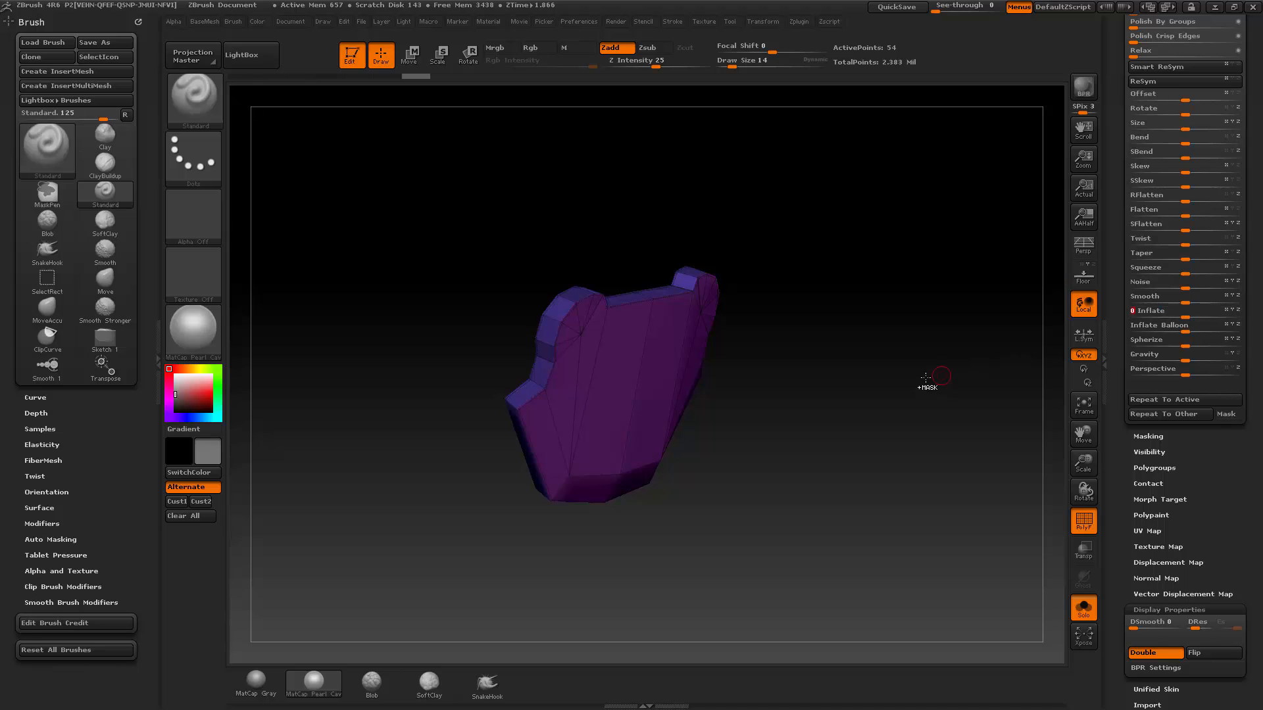
Recheck the skin mesh's display properties and examine the plate's faces from the side and the front.
left_click_drag(1116, 427, 1082, 483)
left_click(1147, 365)
left_click(1195, 363)
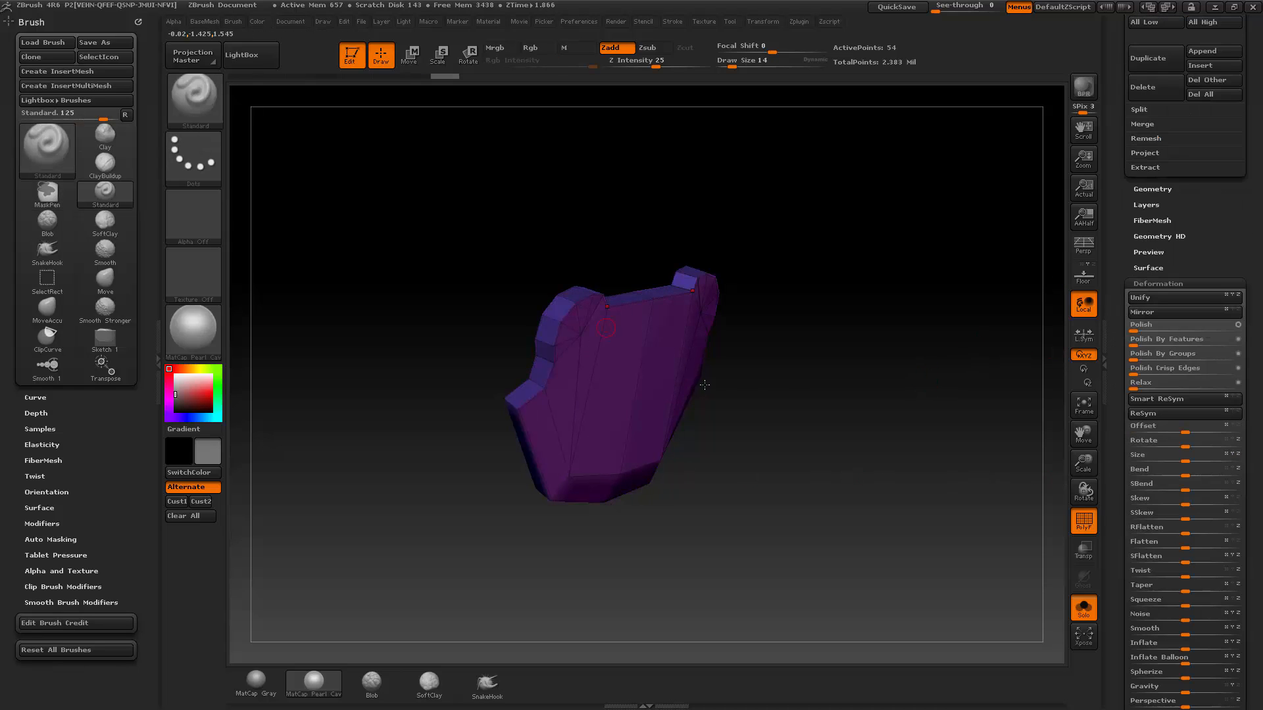
mouse_move(704, 385)
left_mouse_down()
mouse_move(918, 367)
mouse_move(868, 358)
left_mouse_up()
key("s")
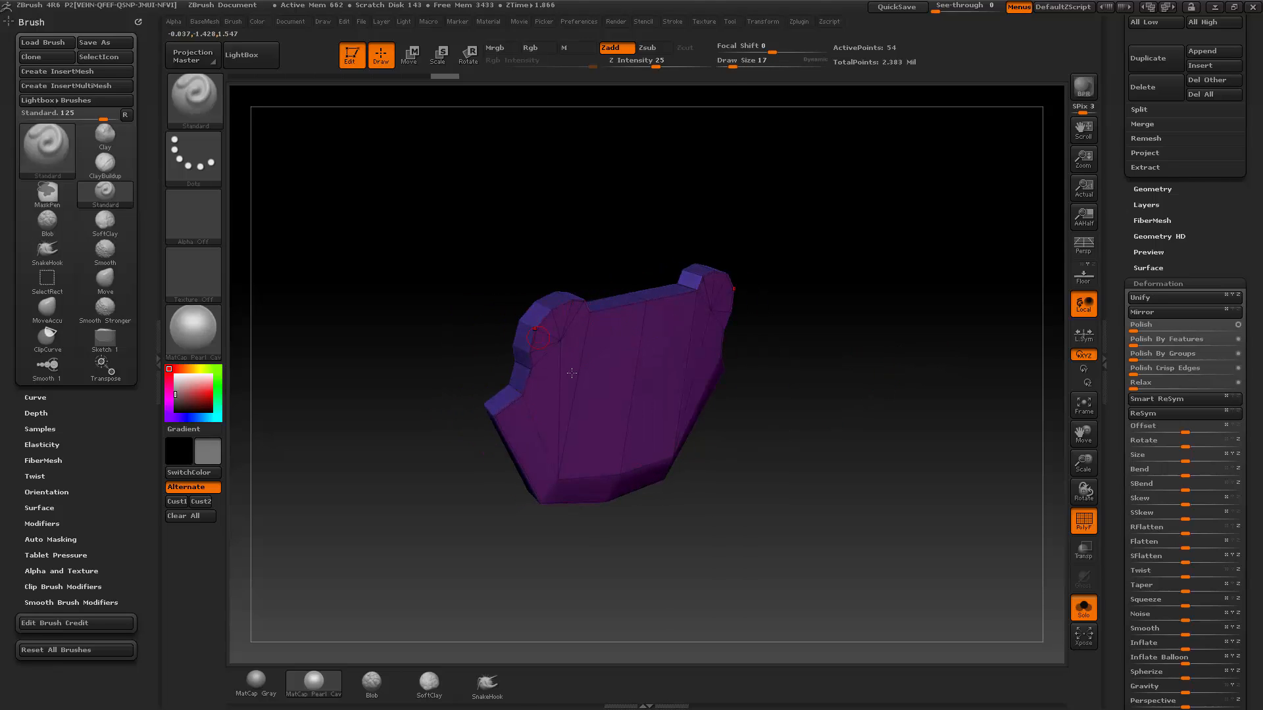
left_click_drag(893, 346, 865, 341)
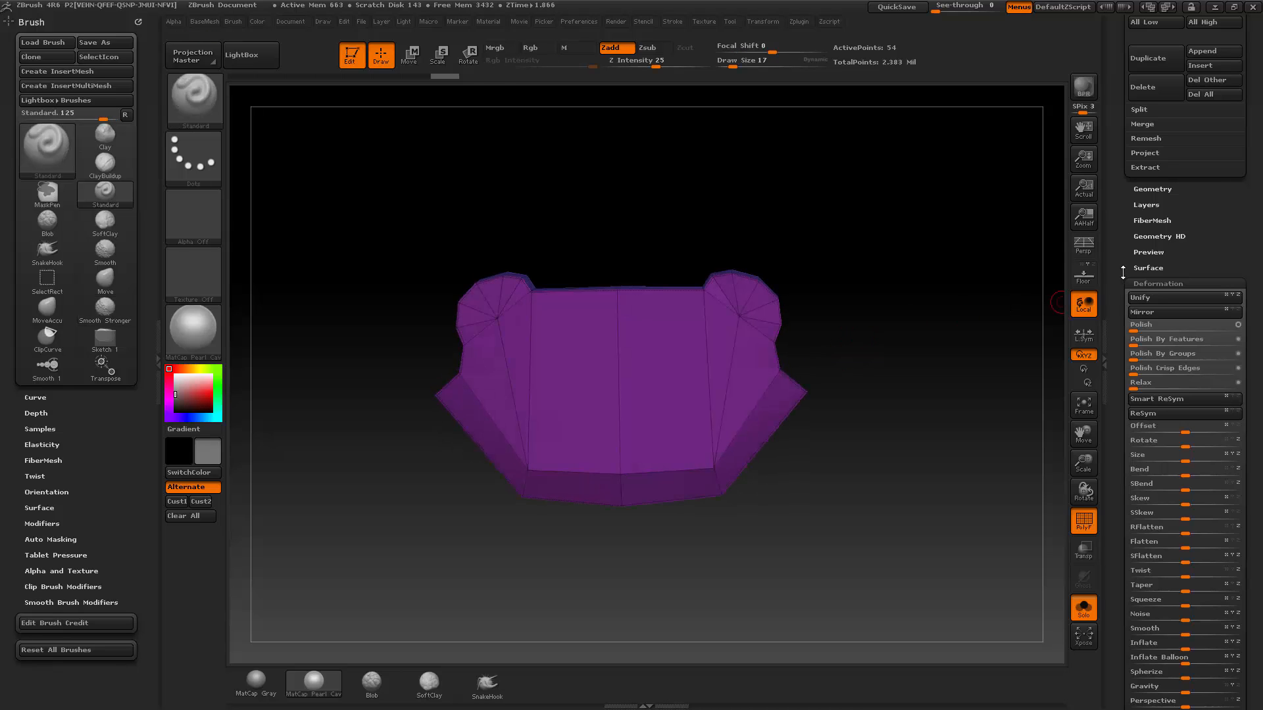
Delete the last FemaleBase001 subtool in the subtool list.
left_click_drag(1116, 294, 1095, 457)
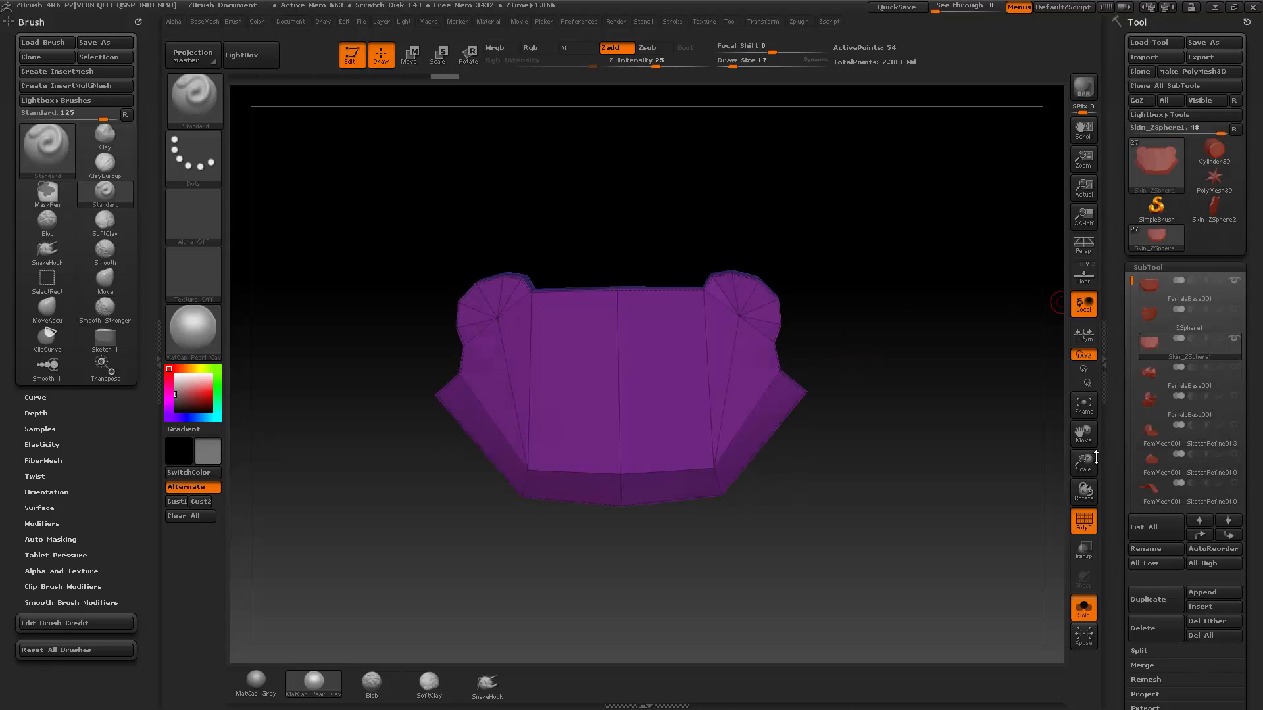
left_click(1190, 329)
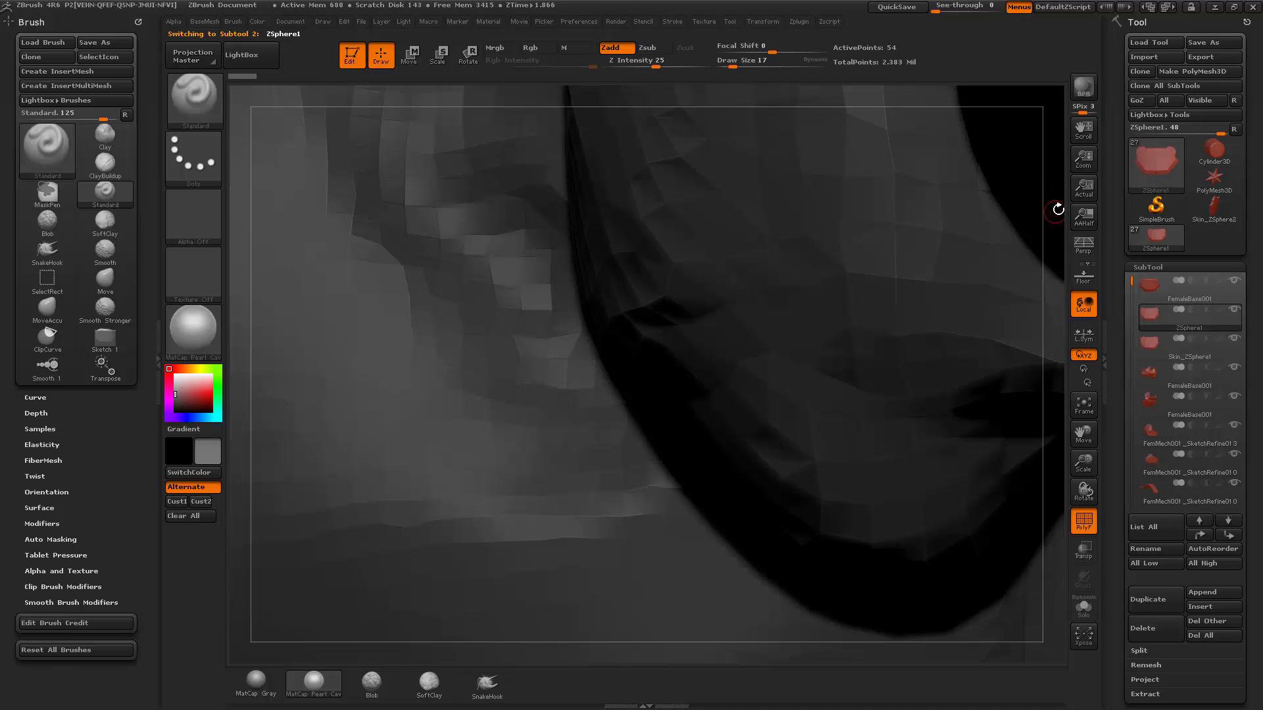
mouse_move(1057, 209)
left_mouse_down()
mouse_move(1006, 140)
mouse_move(827, 189)
mouse_move(771, 318)
left_mouse_up()
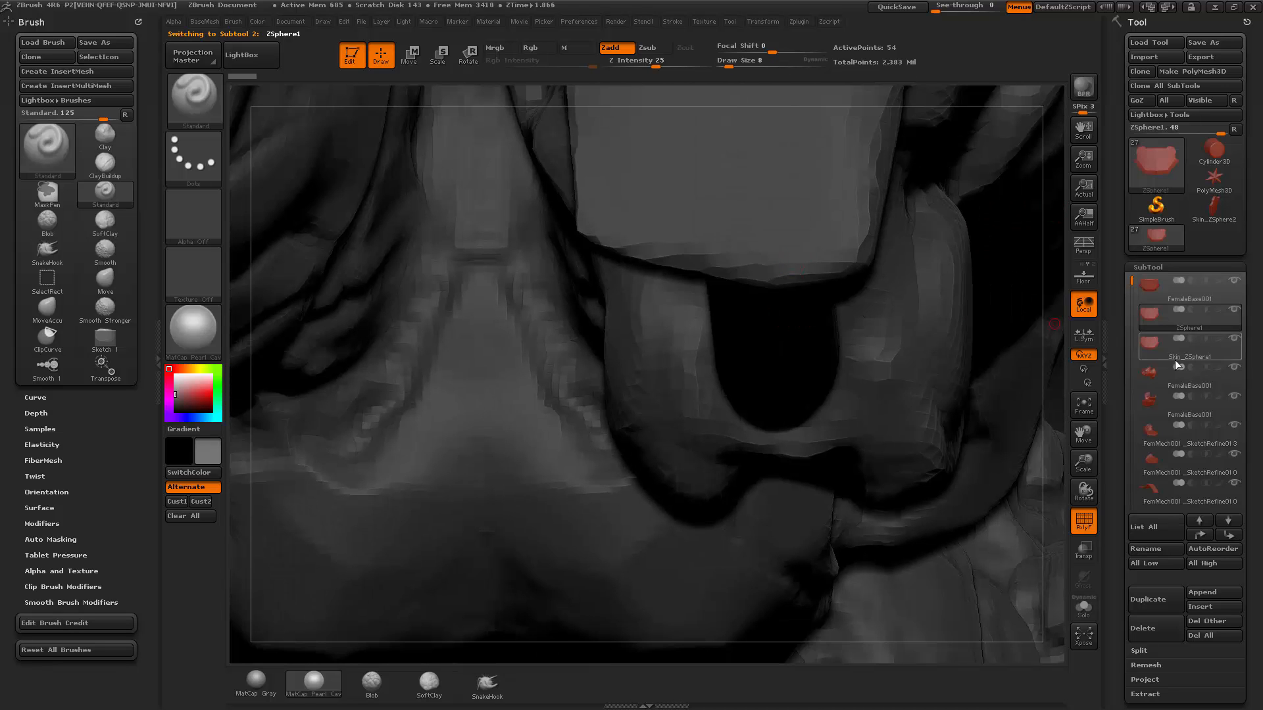
left_click(1157, 376)
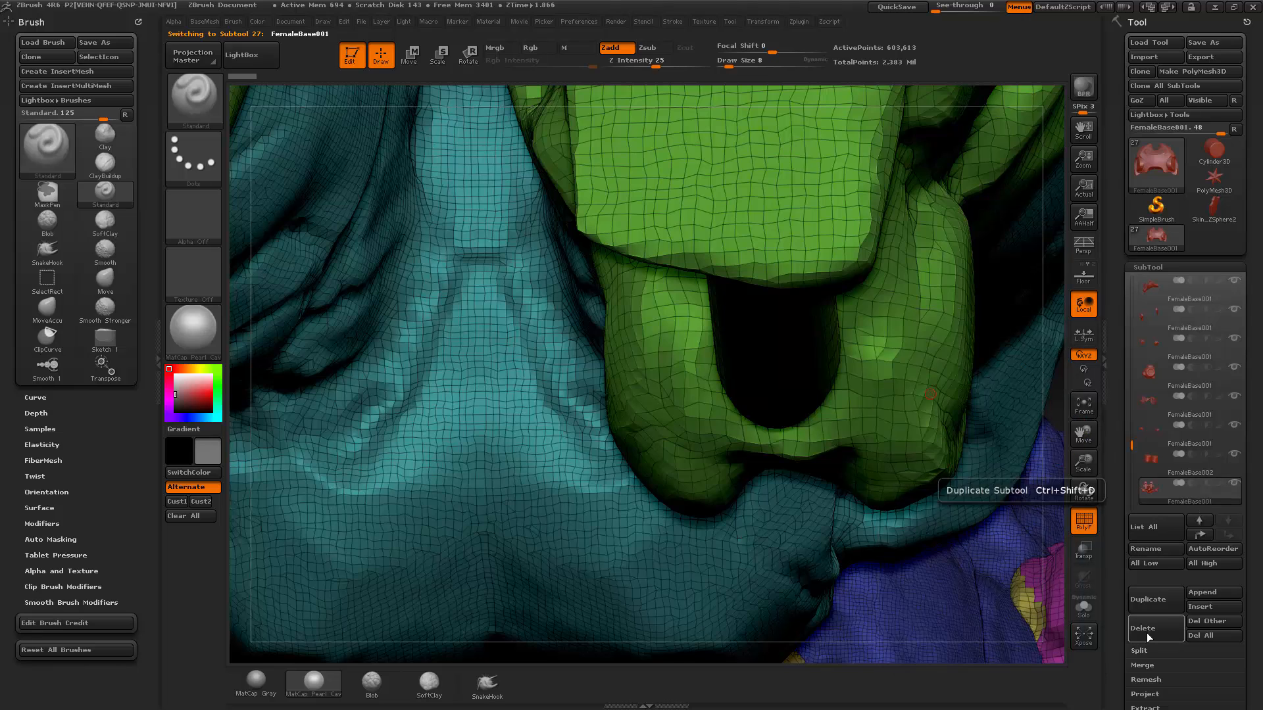
left_click(1146, 632)
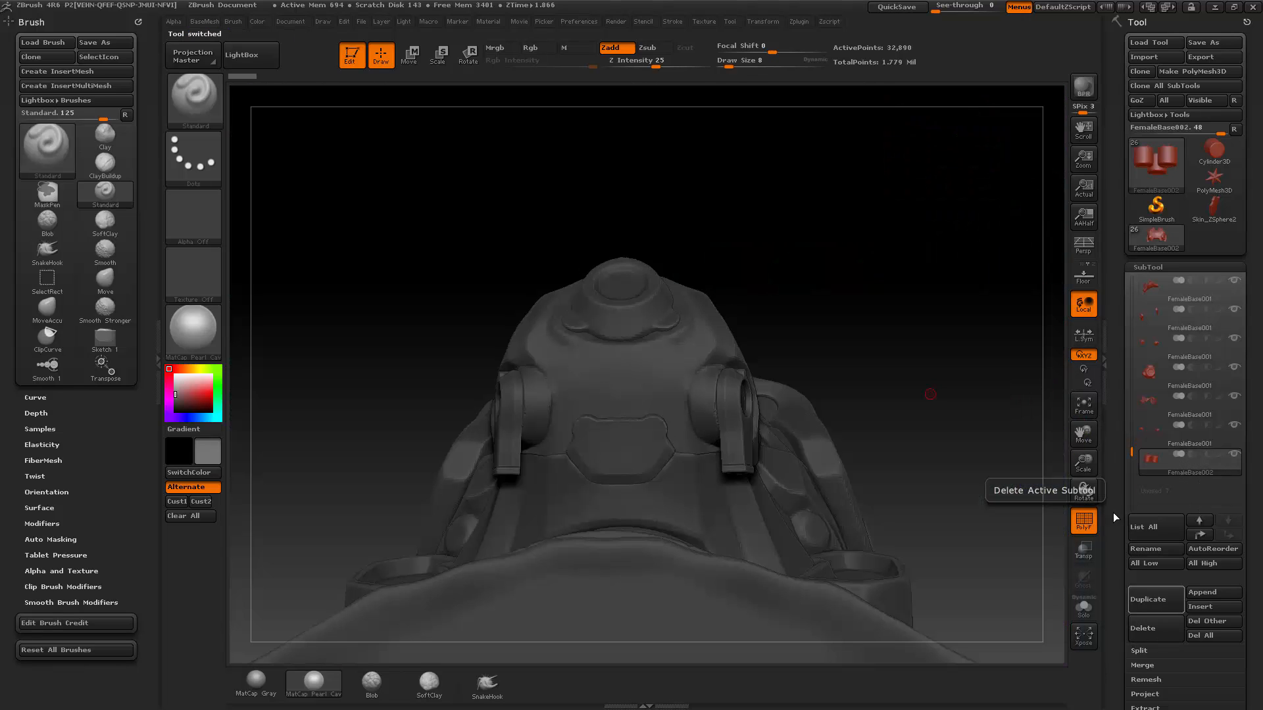
Make the ZSphere1 subtool active and move it directly below the FemaleBase001 helmet shell in the subtool order.
left_click_drag(893, 302, 659, 457)
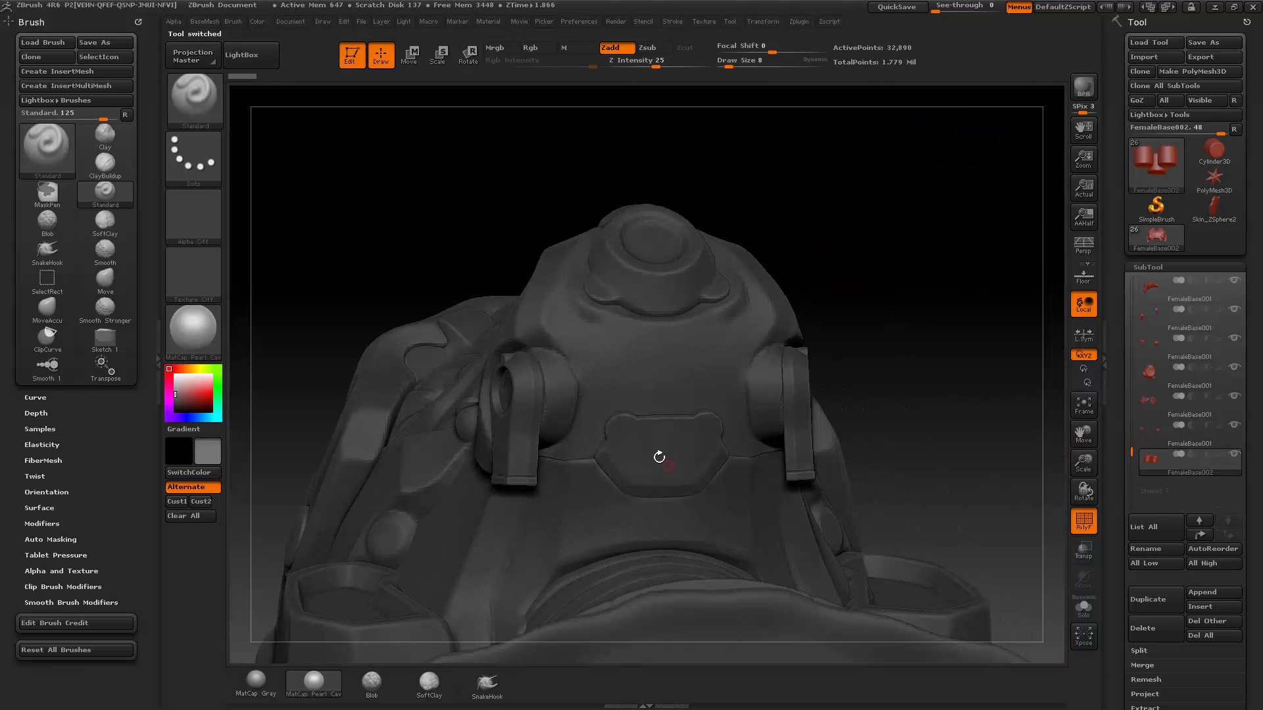
left_click(659, 457, "alt")
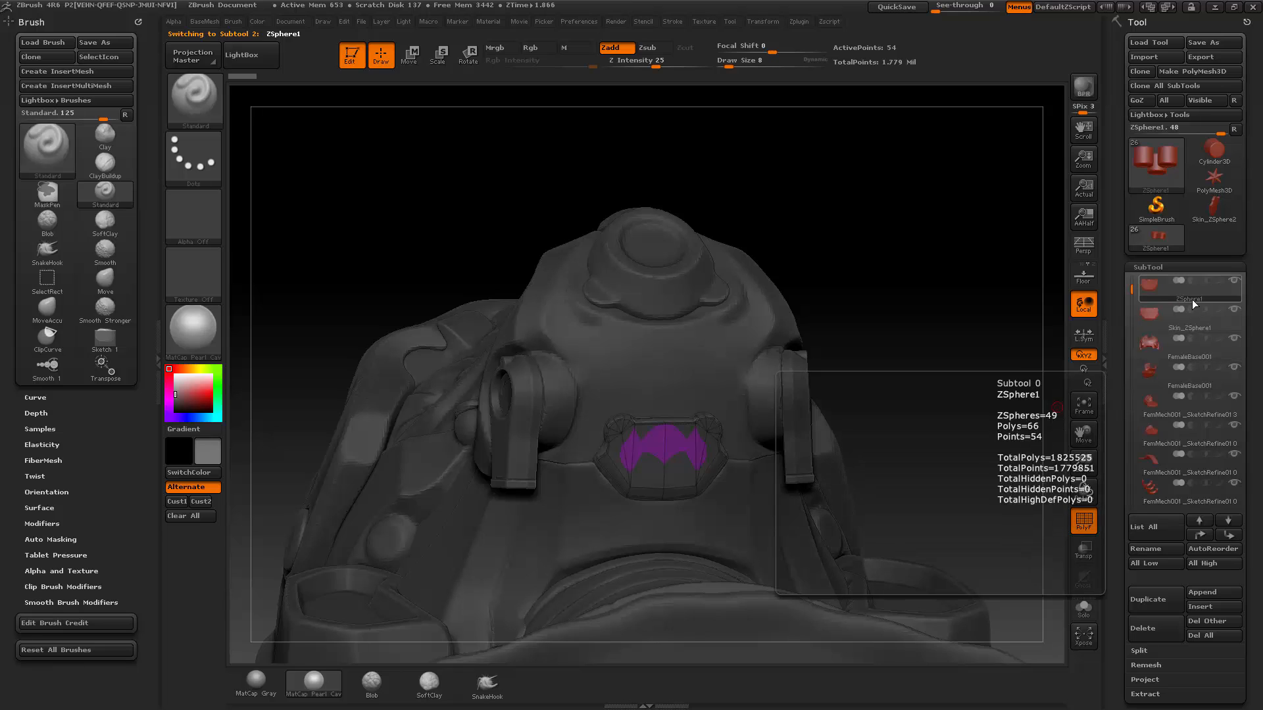
left_click(1227, 535)
left_click(1229, 537)
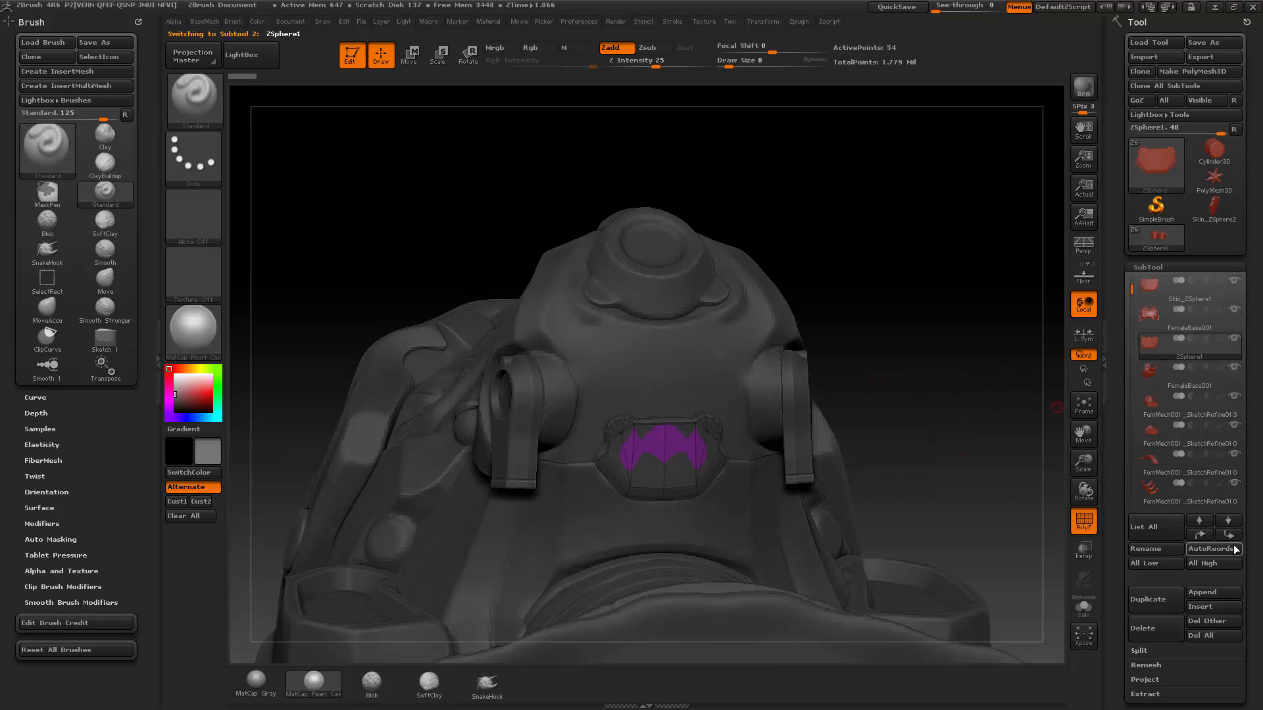
Hide all subtools except ZSphere1 and the FemaleBase001 helmet shell.
left_click(1234, 340, "shift")
left_click(1234, 309)
left_click_drag(1057, 406, 857, 412)
left_click_drag(750, 307, 892, 392)
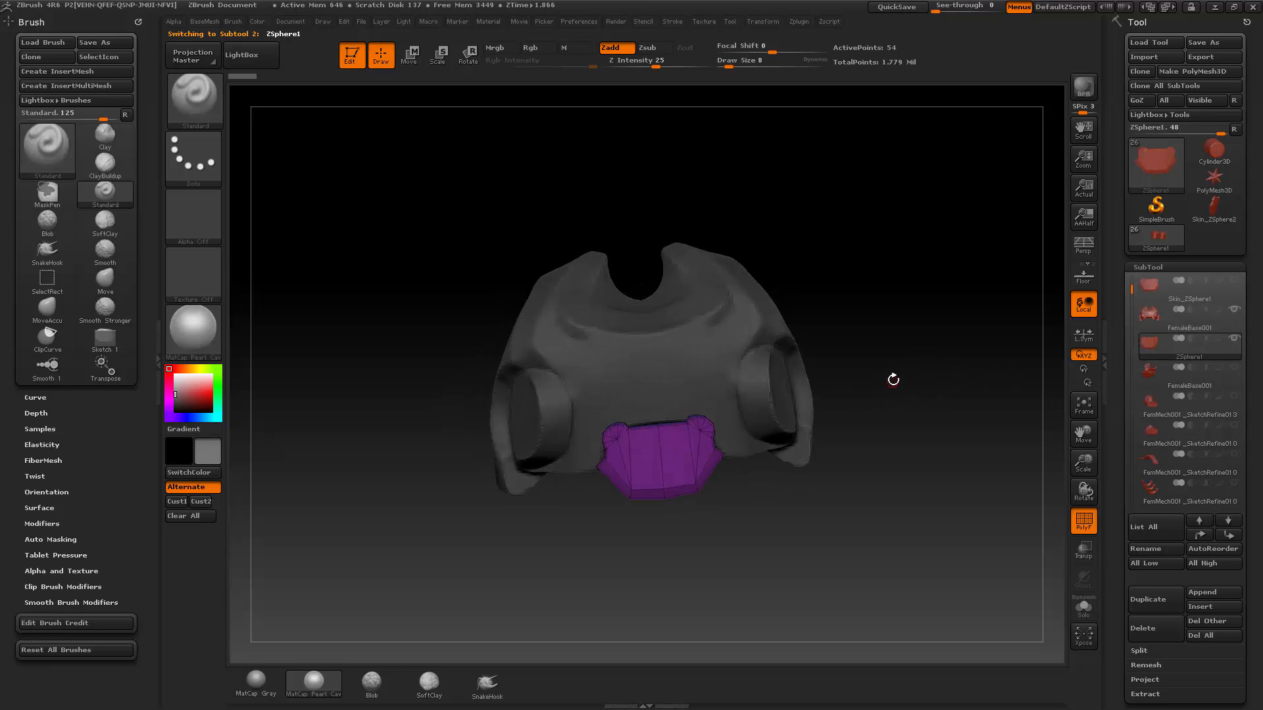
Leave the adaptive skin preview of ZSphere1 and delete its existing topology mesh.
key("space")
left_click_drag(1122, 395, 1122, 79)
left_click_drag(1120, 227, 1123, 325)
left_click(1146, 315, "shift")
left_click(1150, 361, "shift")
left_click(1151, 282, "shift")
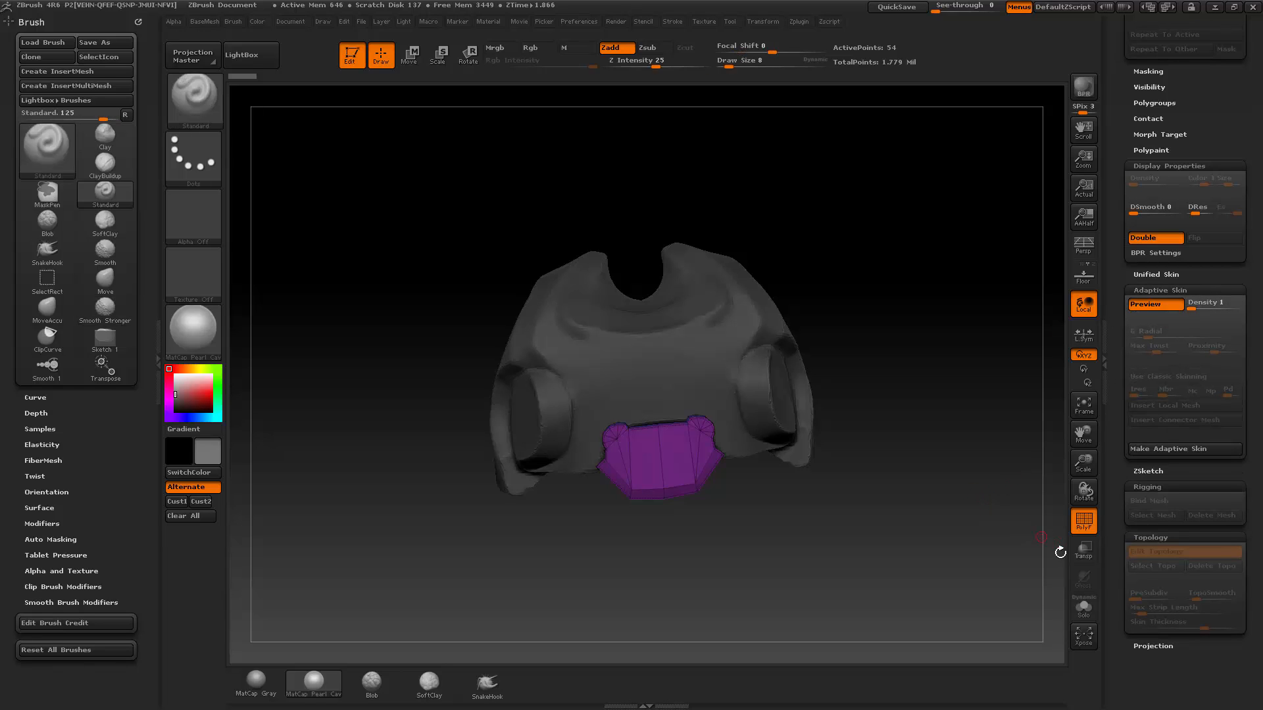
key("a")
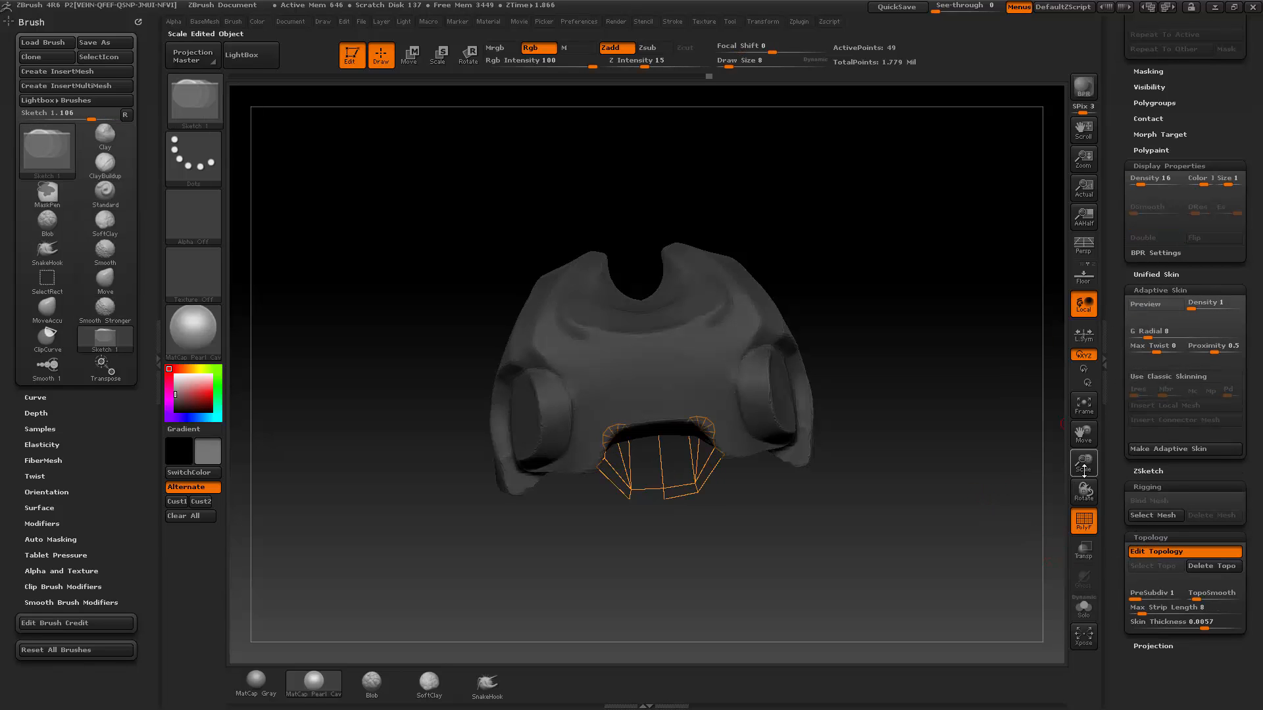
left_click(1210, 567)
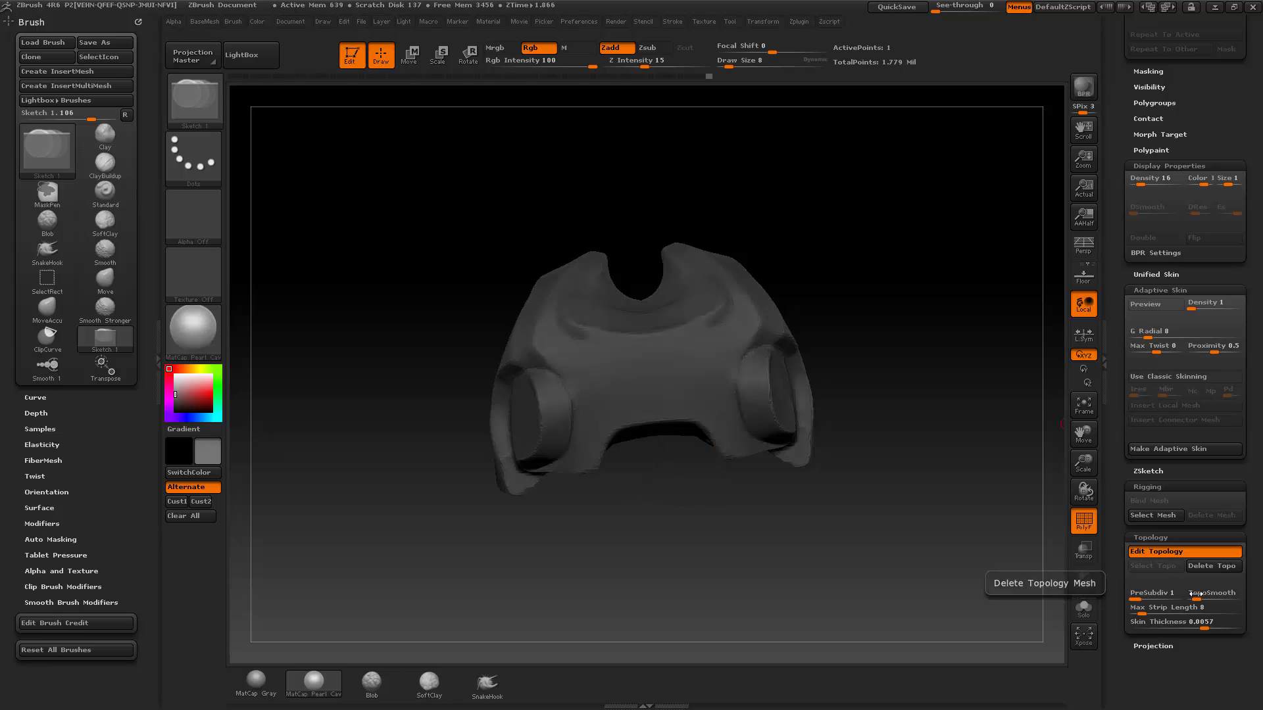
Draw a symmetrical topology line along the curved front ridge of the helmet shell to the centre line.
left_click_drag(950, 365, 937, 357)
key("f")
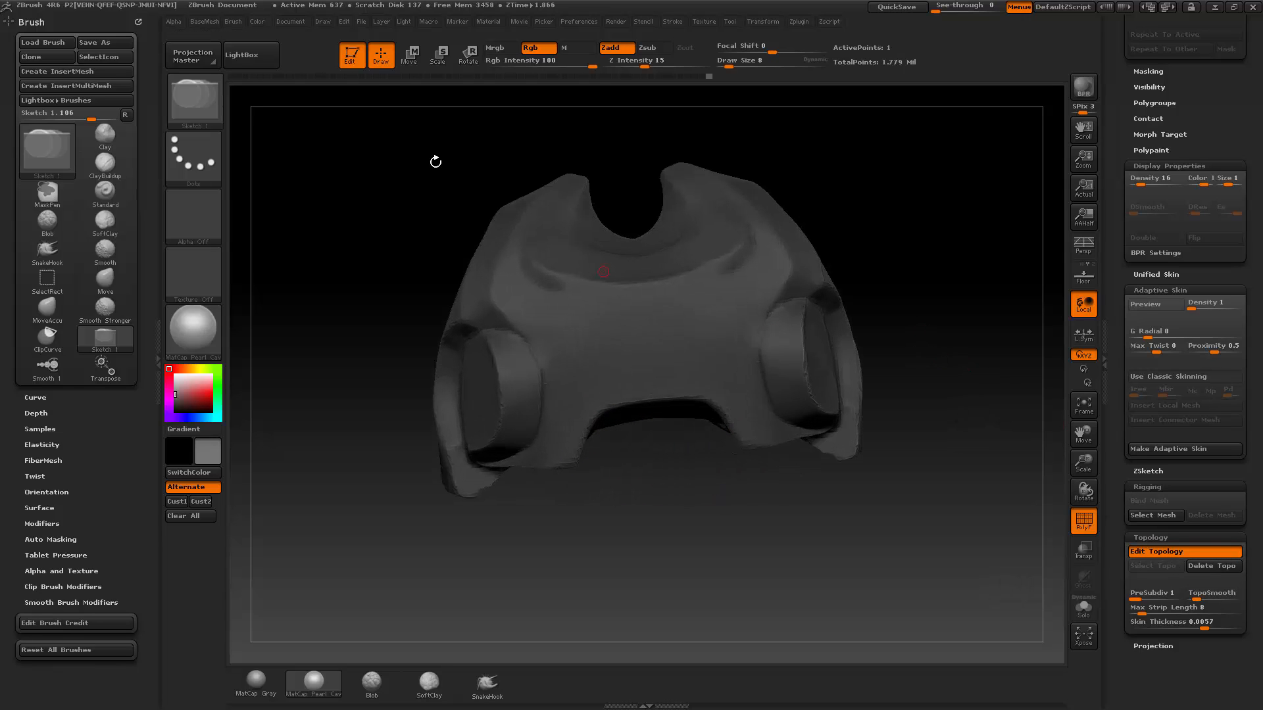
left_click(541, 267)
left_click(579, 280)
left_click(628, 286)
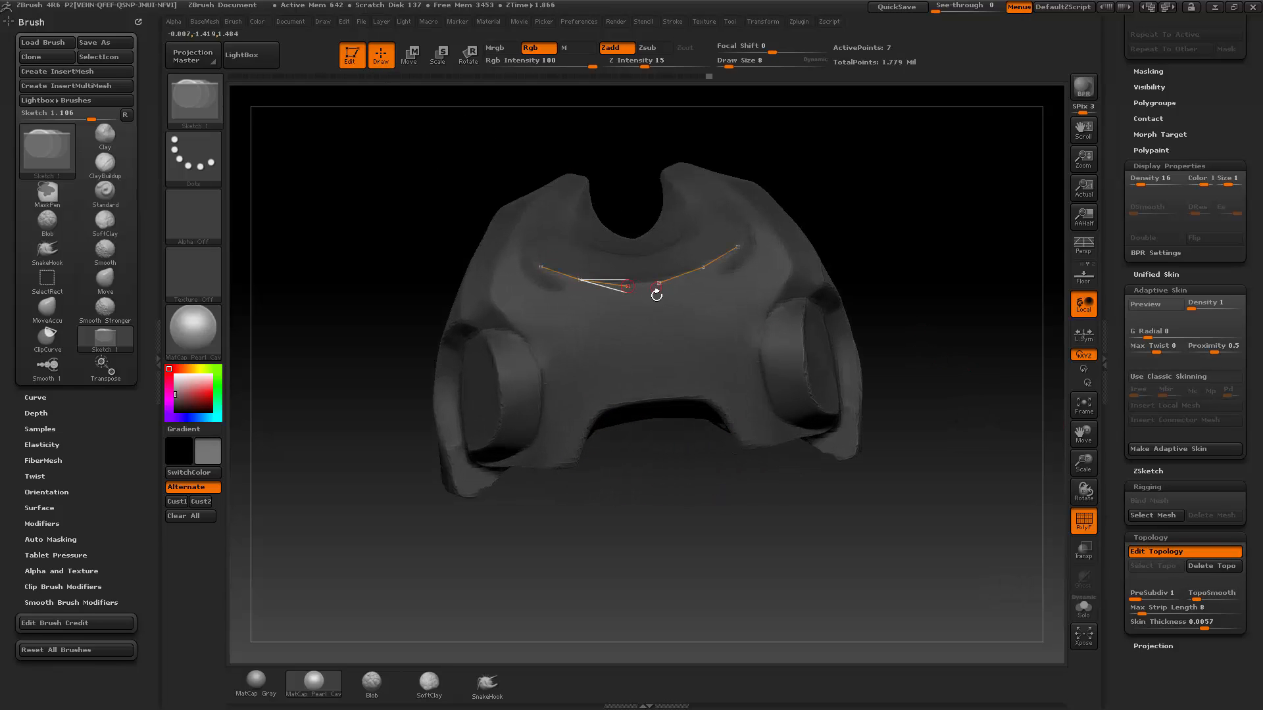
left_click(643, 285)
Outline a topology strip down the shell's centre from the ridge line and divide it with a cross edge.
left_click(650, 372)
left_click(613, 373)
left_click(615, 345)
left_click(629, 307)
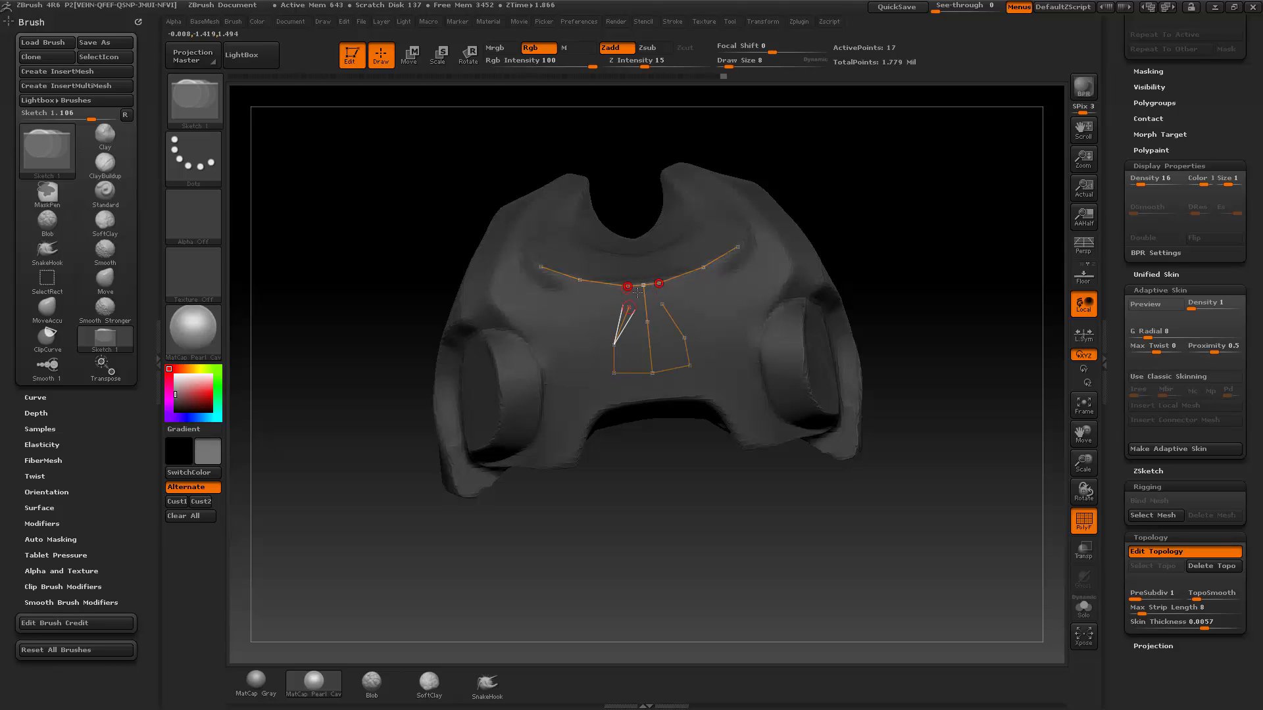
left_click(628, 286)
left_click_drag(993, 289, 676, 339)
left_click(647, 322)
left_click(649, 346)
left_click(681, 336)
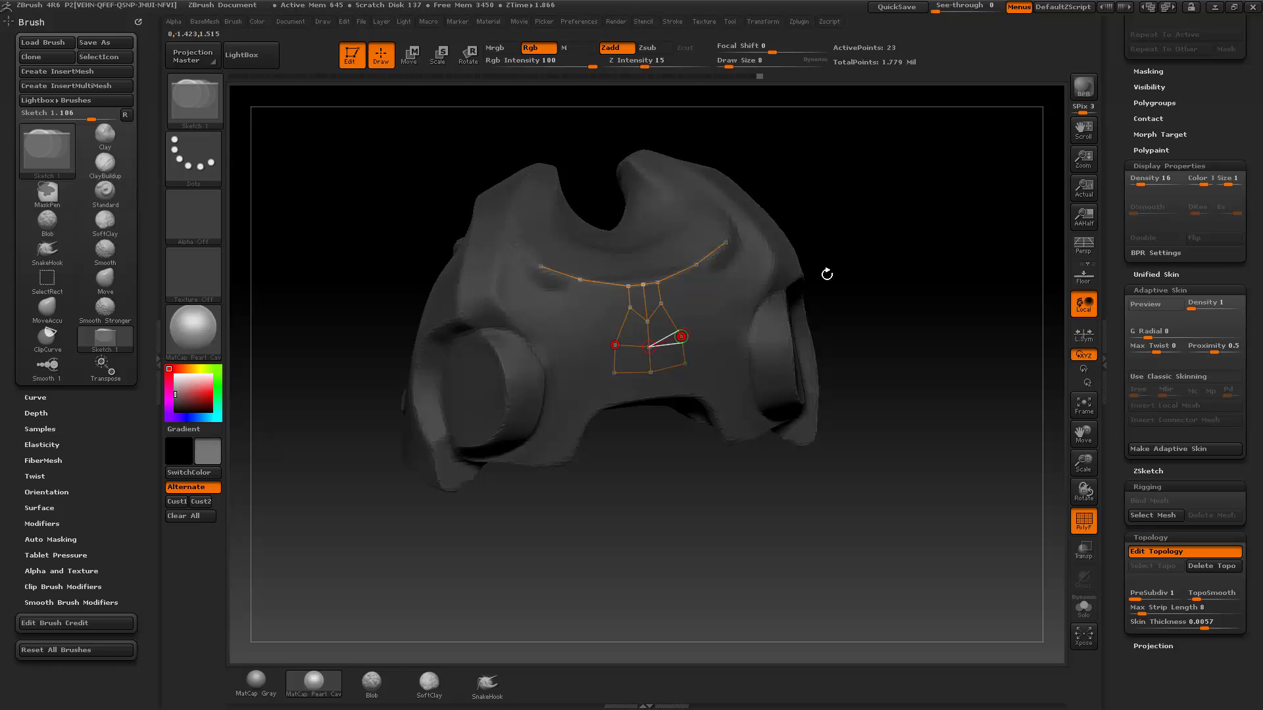
Add a lower row of topology points beneath the ridge line and connect them to it to close the side faces.
left_click_drag(827, 274, 770, 275)
left_click(660, 303)
left_click(705, 293)
left_click(697, 264)
left_click_drag(843, 241, 878, 275)
left_click(705, 293)
left_click(742, 263)
left_click(728, 242)
Preview the new topology as an adaptive skin in isolation and examine its thickness from several angles.
key("a")
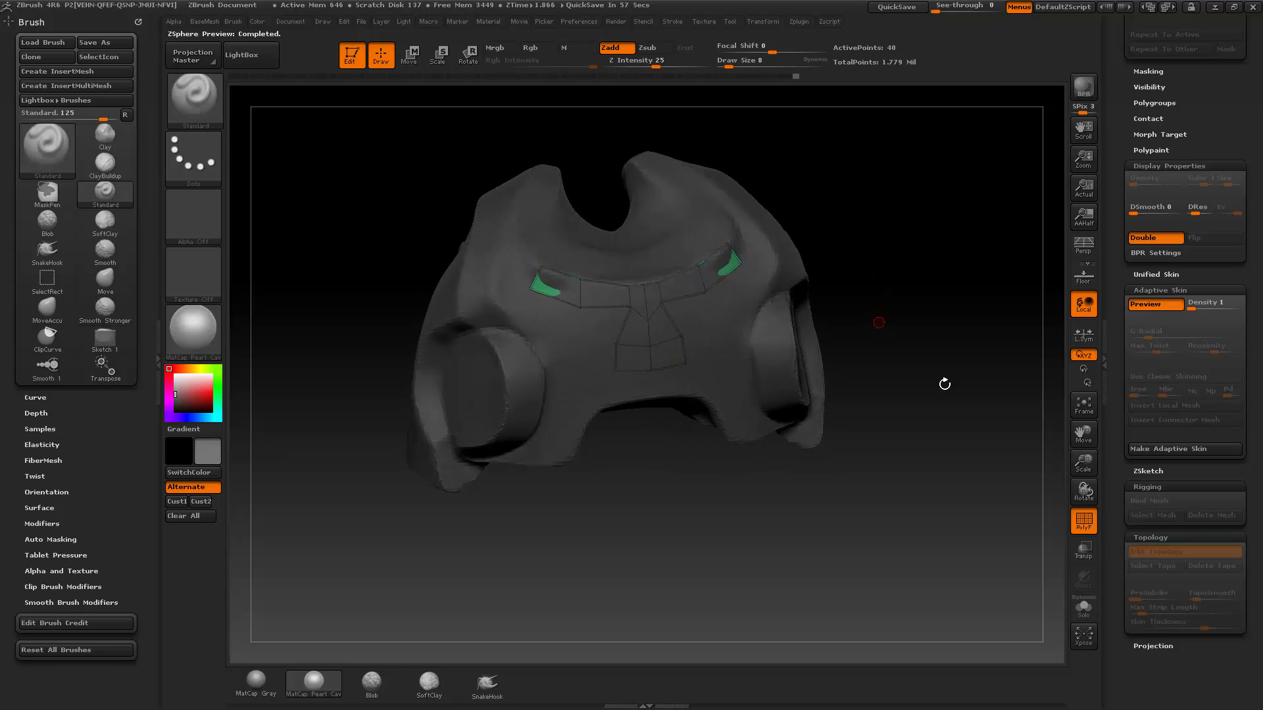
left_click(1083, 609)
left_click_drag(933, 361, 1012, 378)
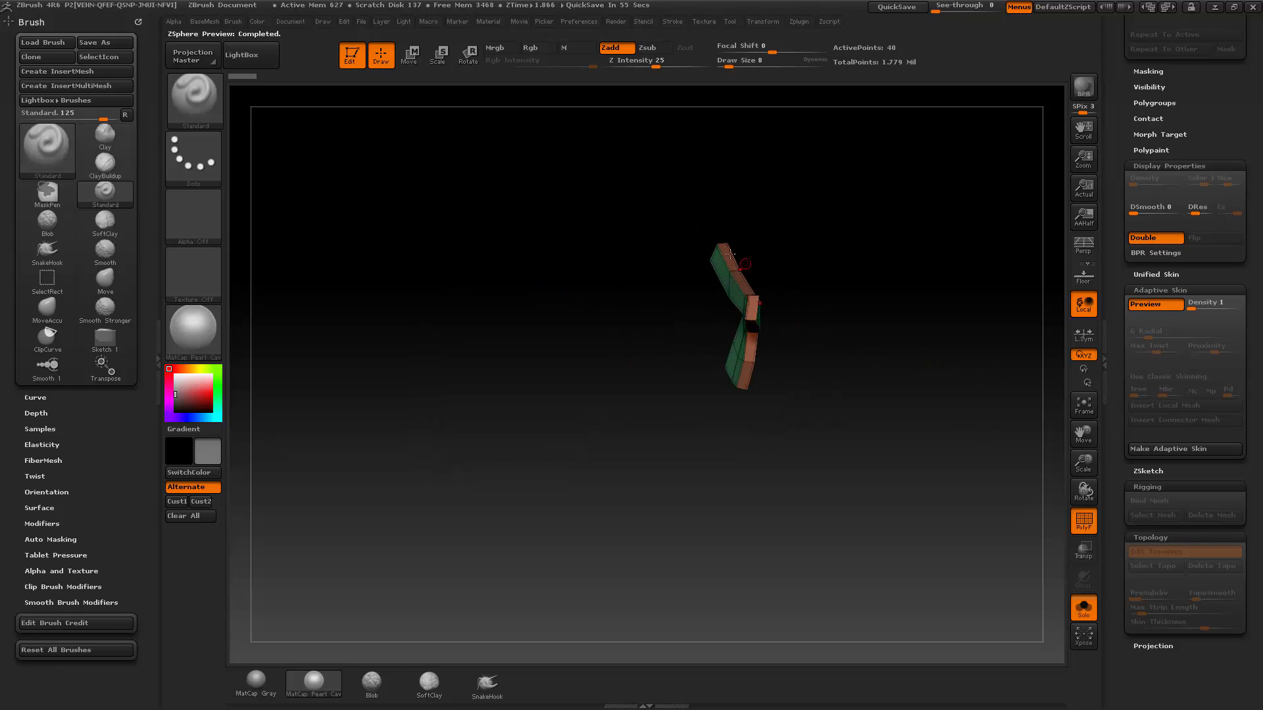
left_click_drag(887, 349, 814, 338)
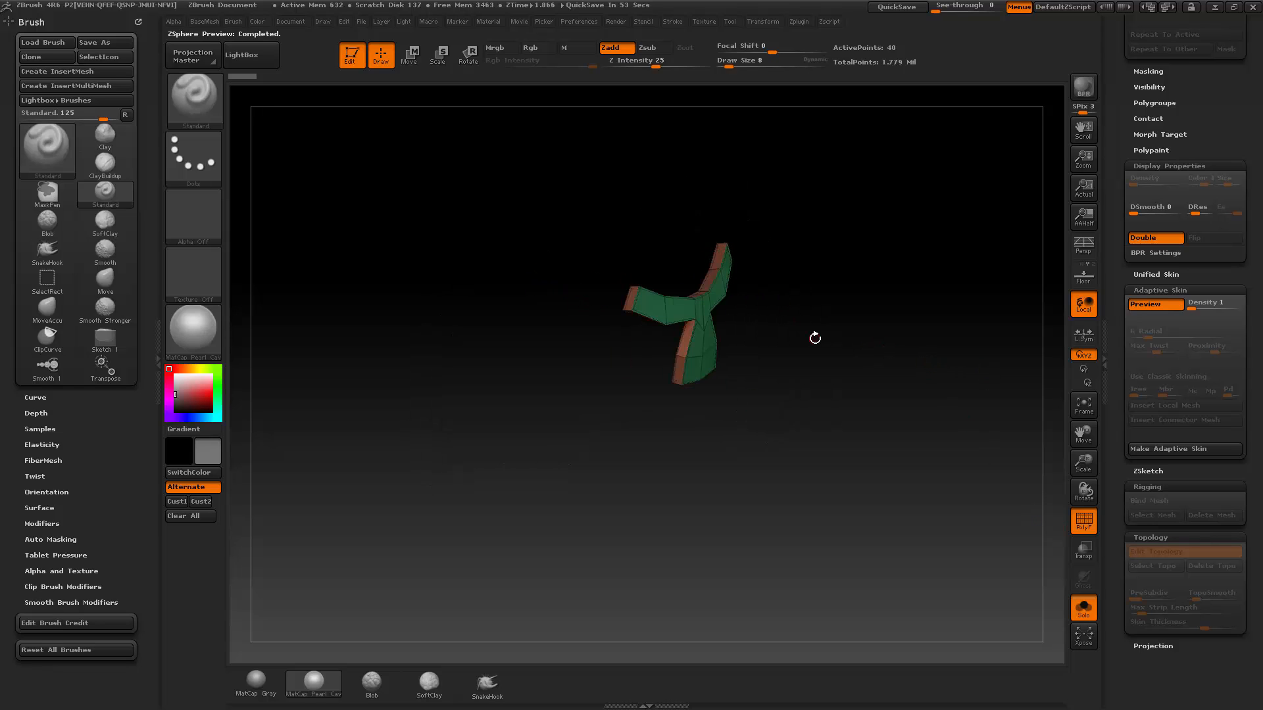
Remove the topology's skin thickness and preview it as a single-layer surface.
left_click(1168, 551)
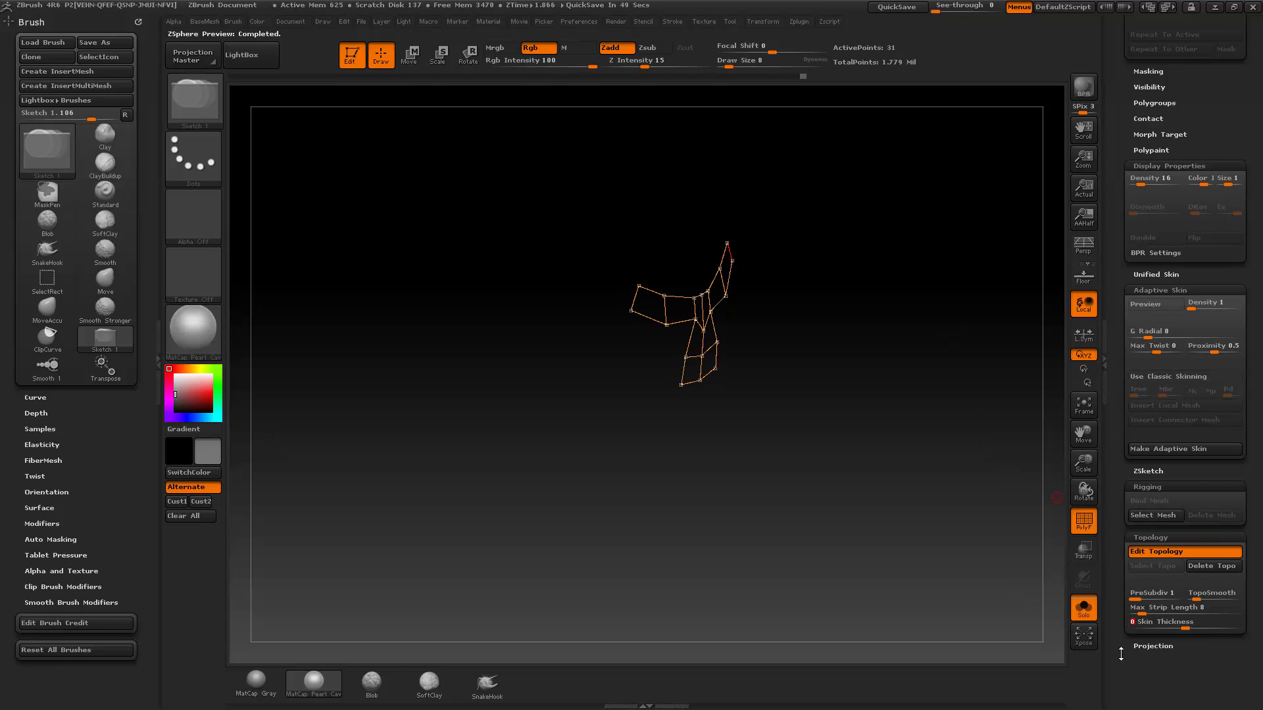
mouse_move(932, 515)
left_mouse_down()
mouse_move(809, 318)
mouse_move(907, 369)
mouse_move(805, 383)
mouse_move(941, 489)
left_mouse_up()
key("a")
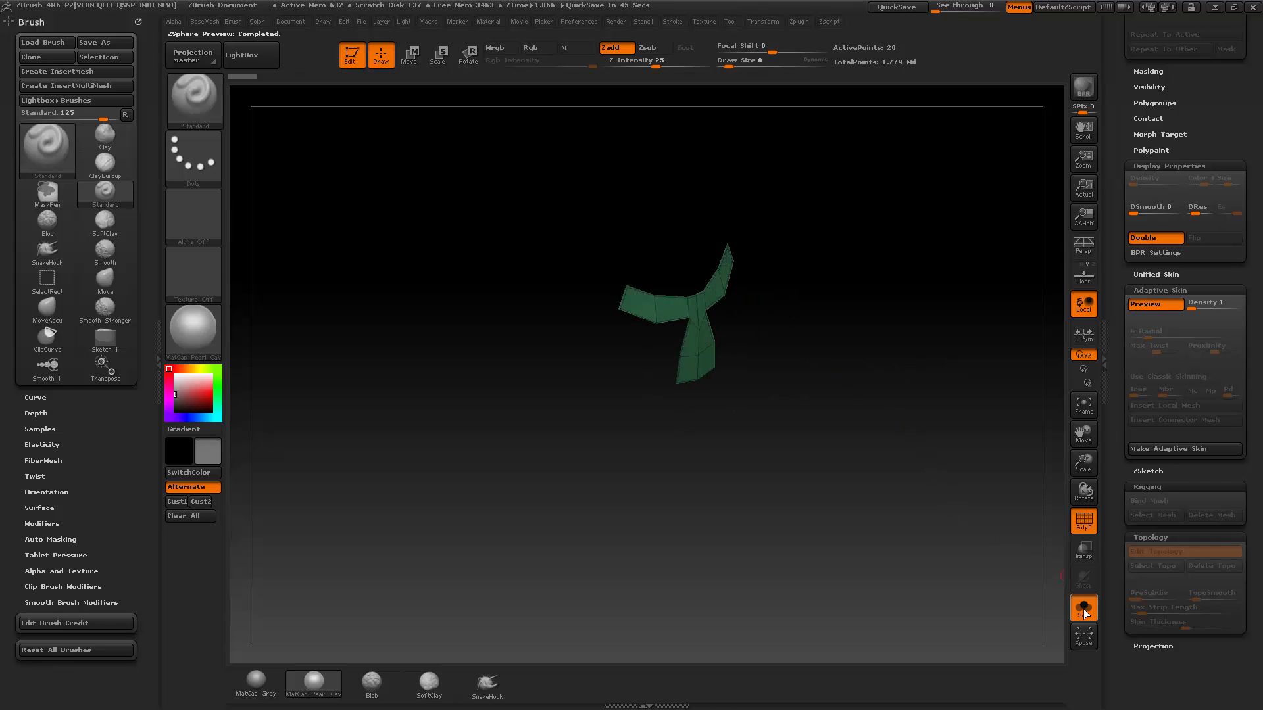
Delete the ZSphere1 subtool.
left_click_drag(1116, 296, 920, 658)
left_click_drag(1114, 214, 1082, 566)
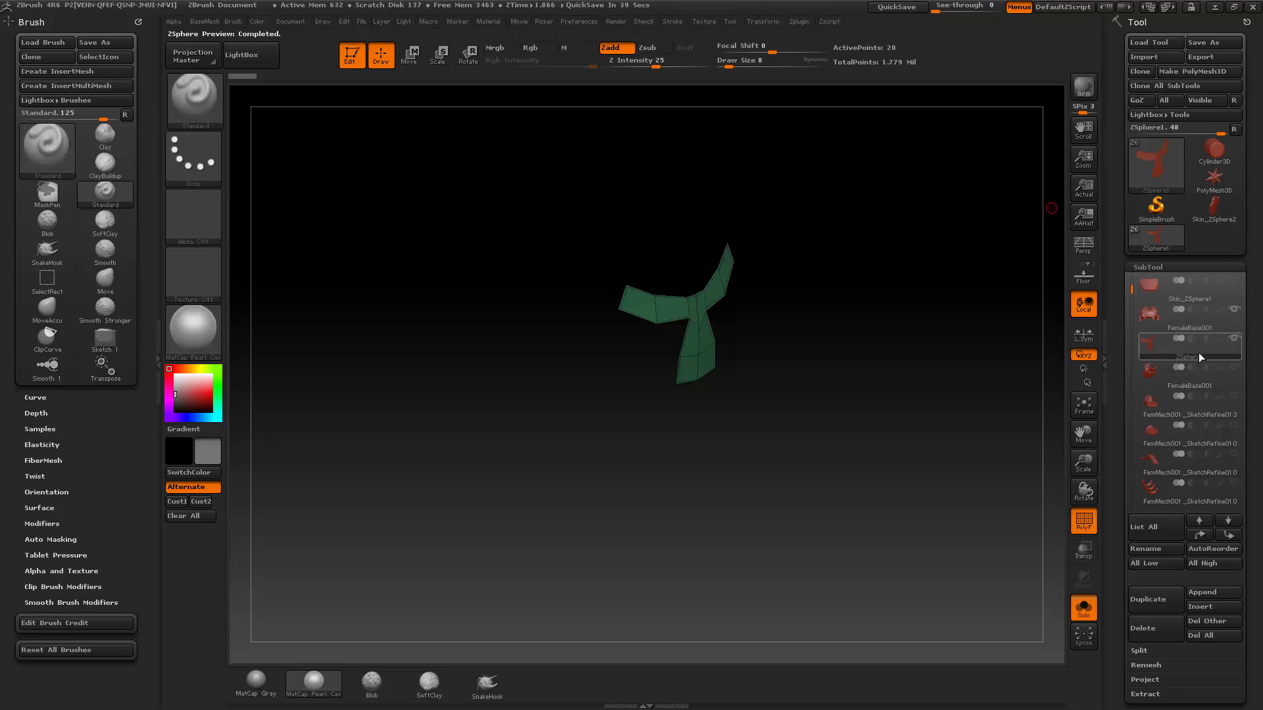
mouse_move(1194, 382)
left_click(1155, 637)
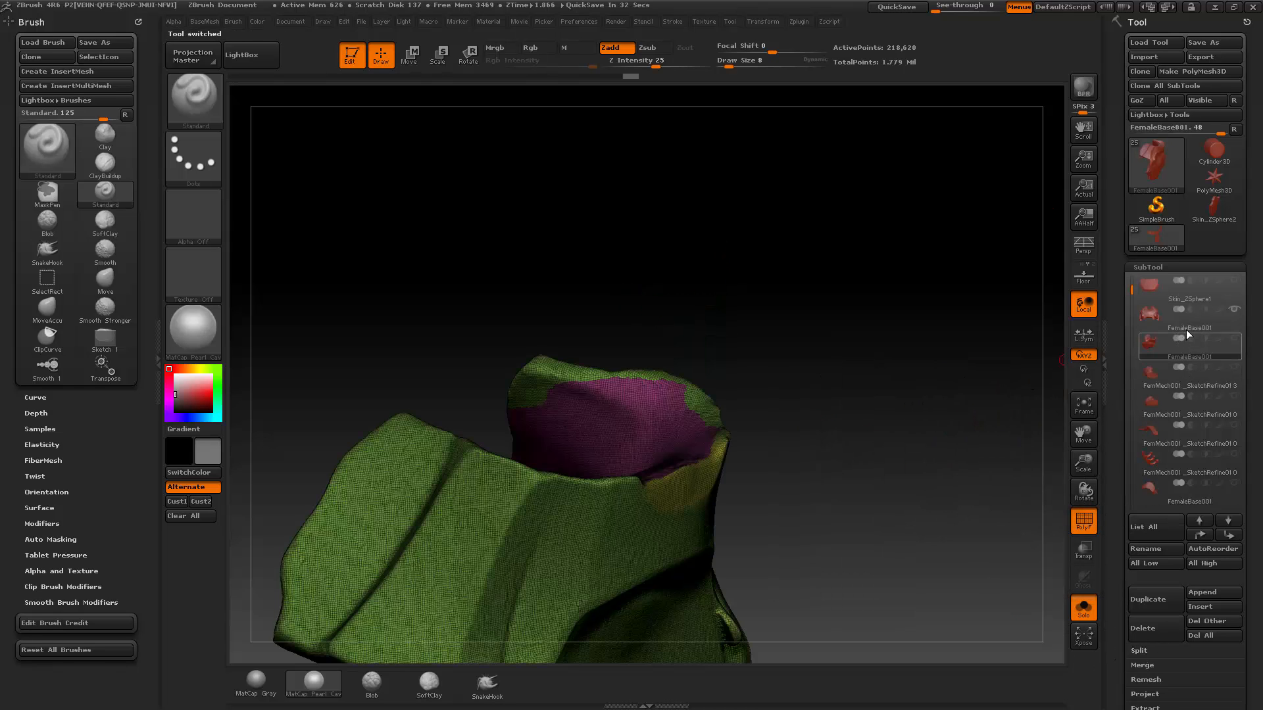
Make Skin_ZSphere1 the active subtool and show it together with the original chin plate above it in the list.
left_click(1186, 300)
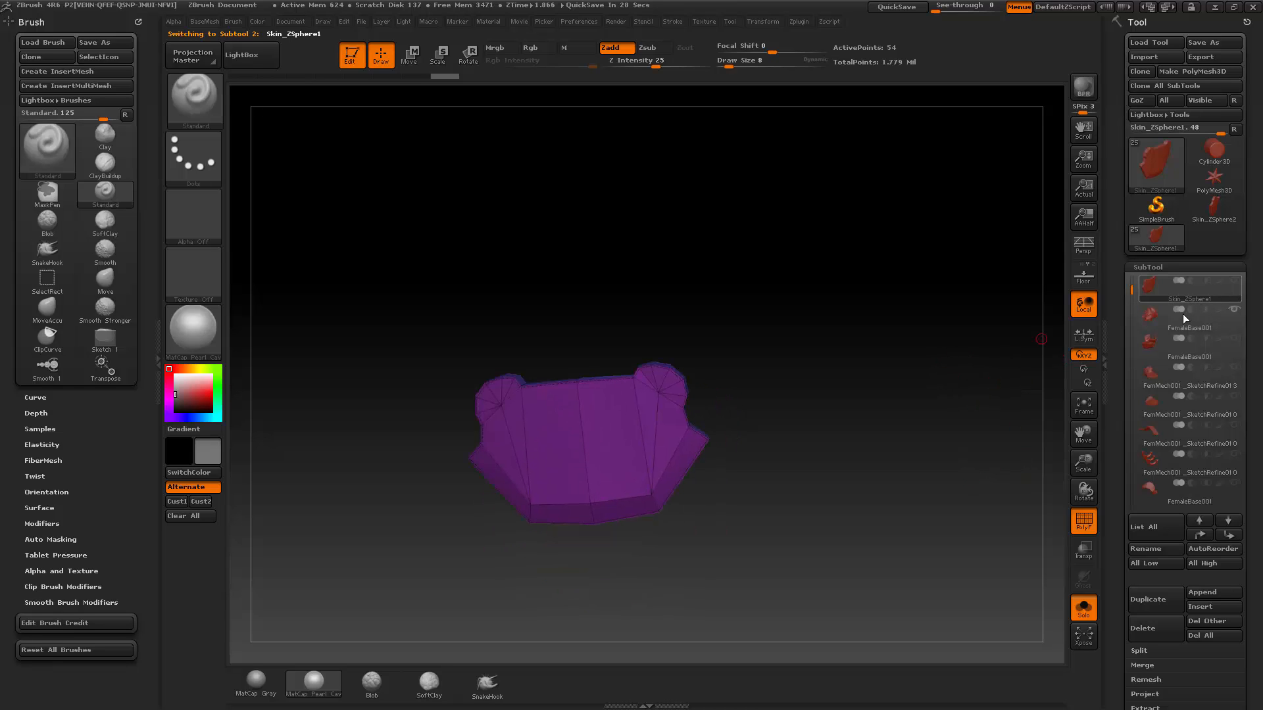
left_click_drag(1132, 290, 1132, 278)
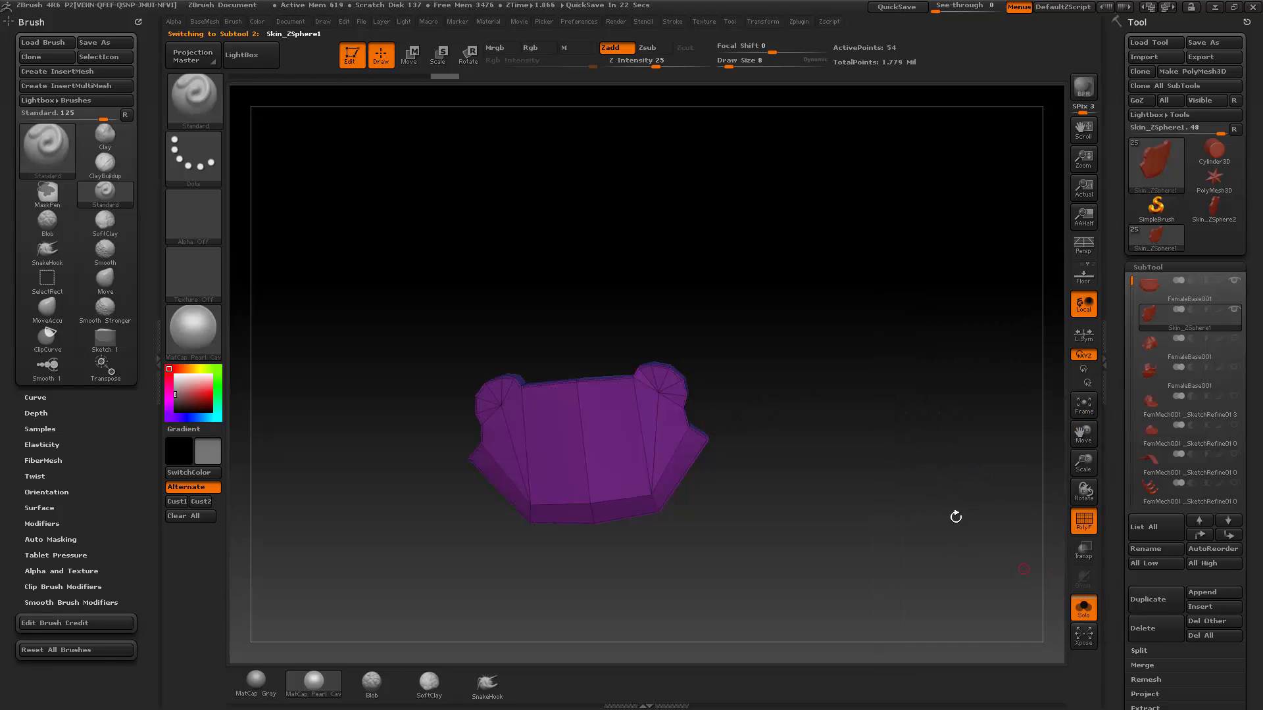
left_click(1086, 612)
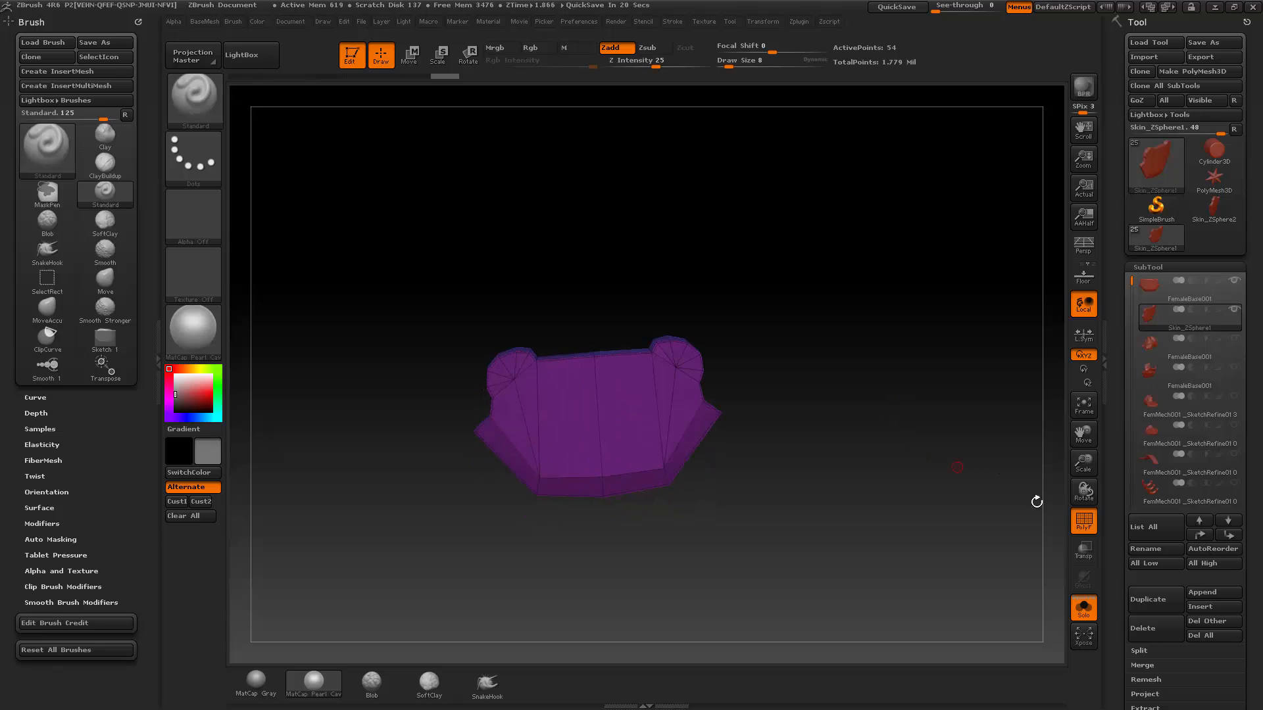
left_click_drag(848, 453, 659, 331)
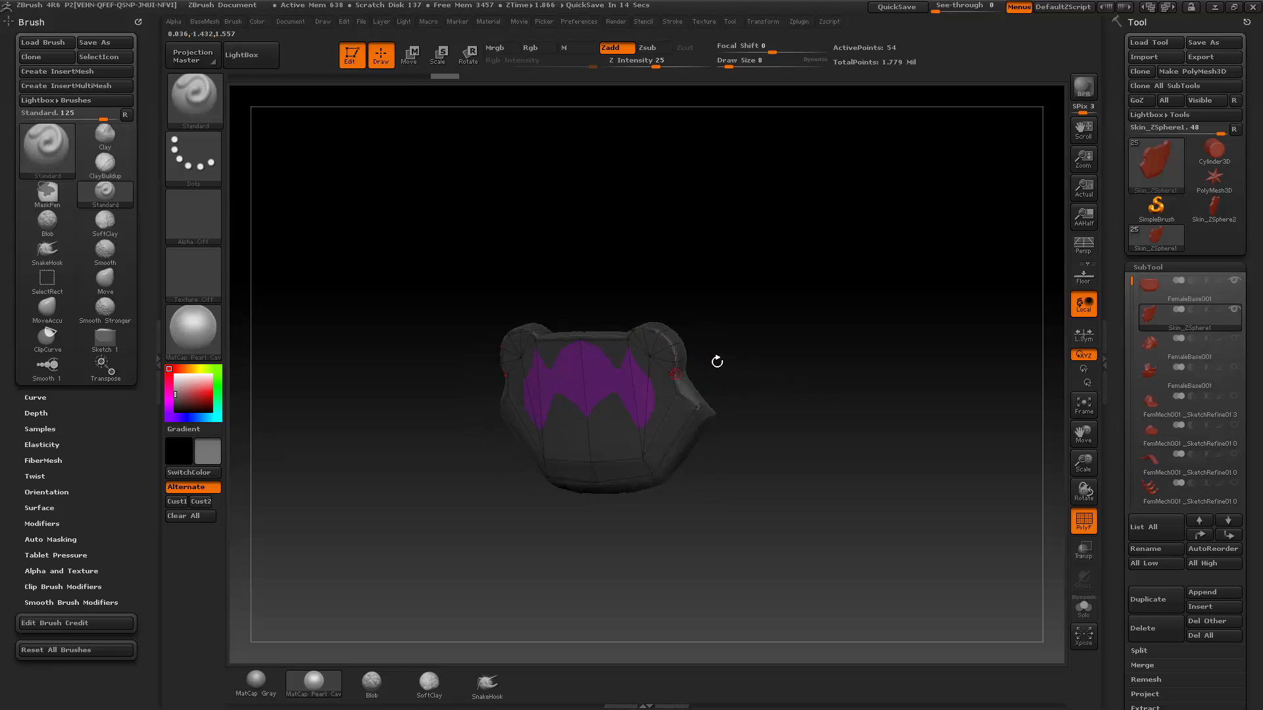
Slightly inflate the Skin_ZSphere1 mesh until its front surface covers the original chin plate.
left_click_drag(717, 362, 848, 369)
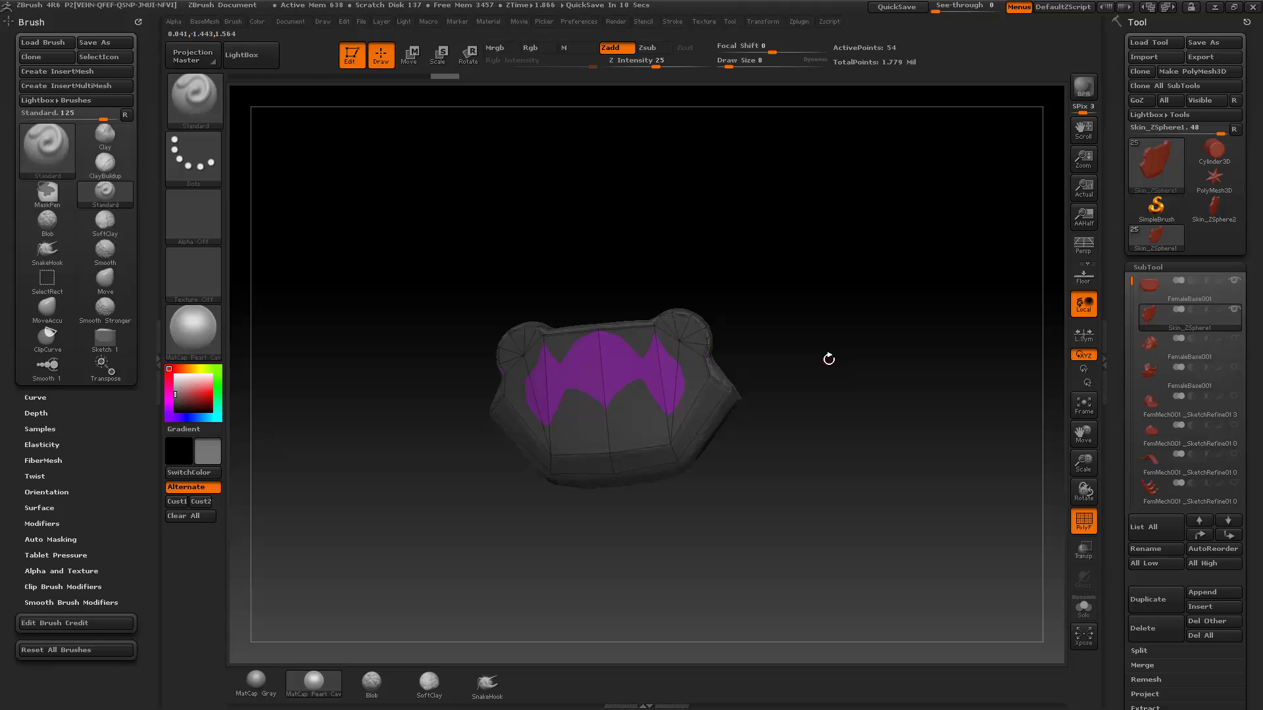
left_click_drag(877, 280, 782, 315)
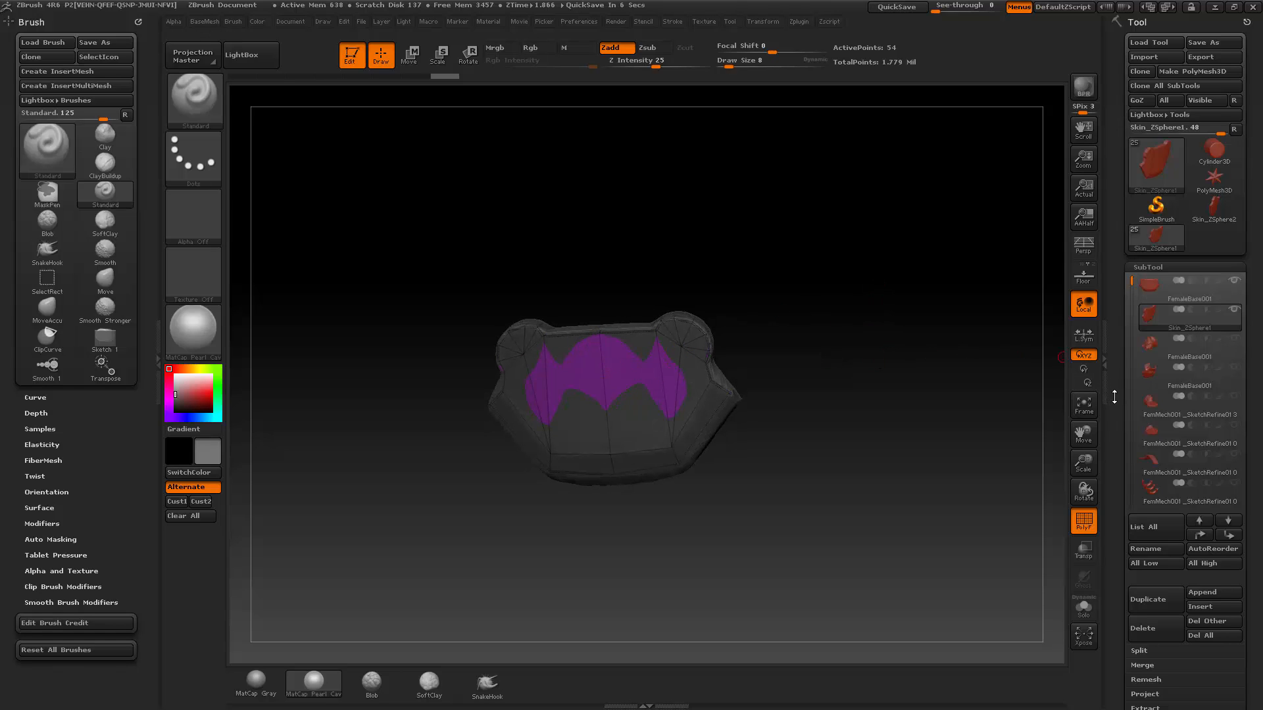
left_click_drag(1114, 396, 1105, 92)
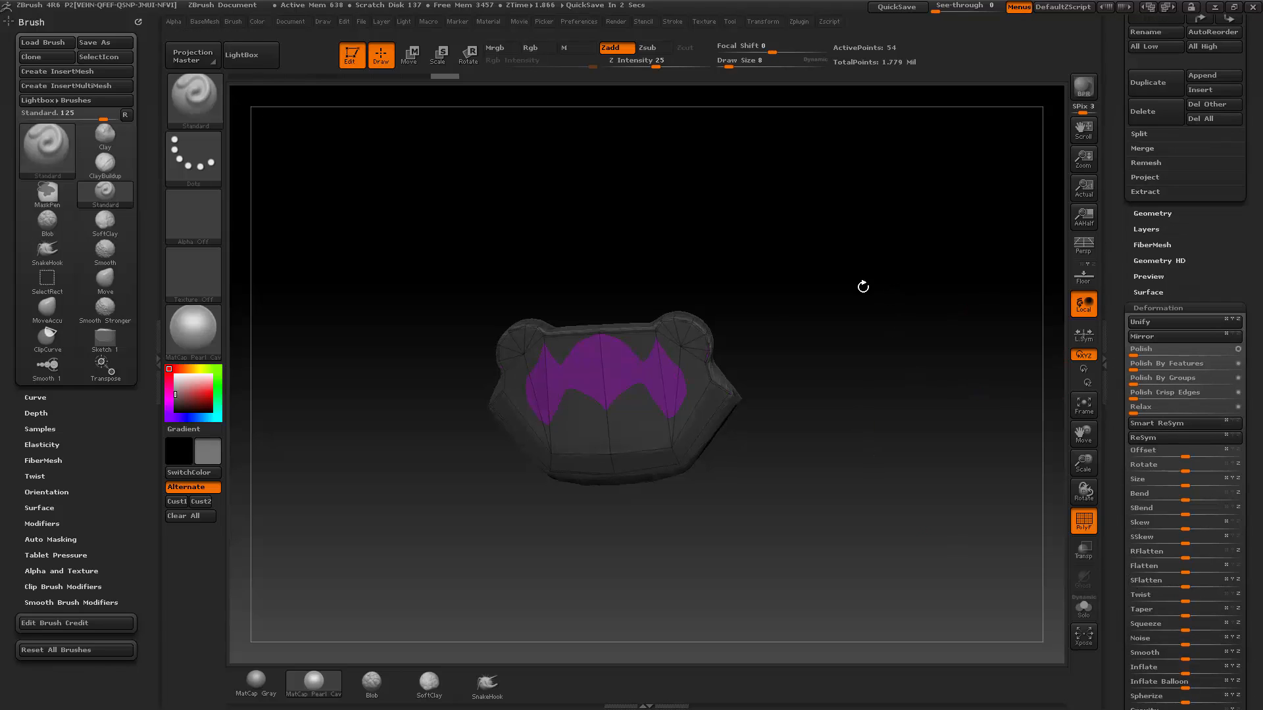
left_click_drag(862, 287, 850, 300)
key("space")
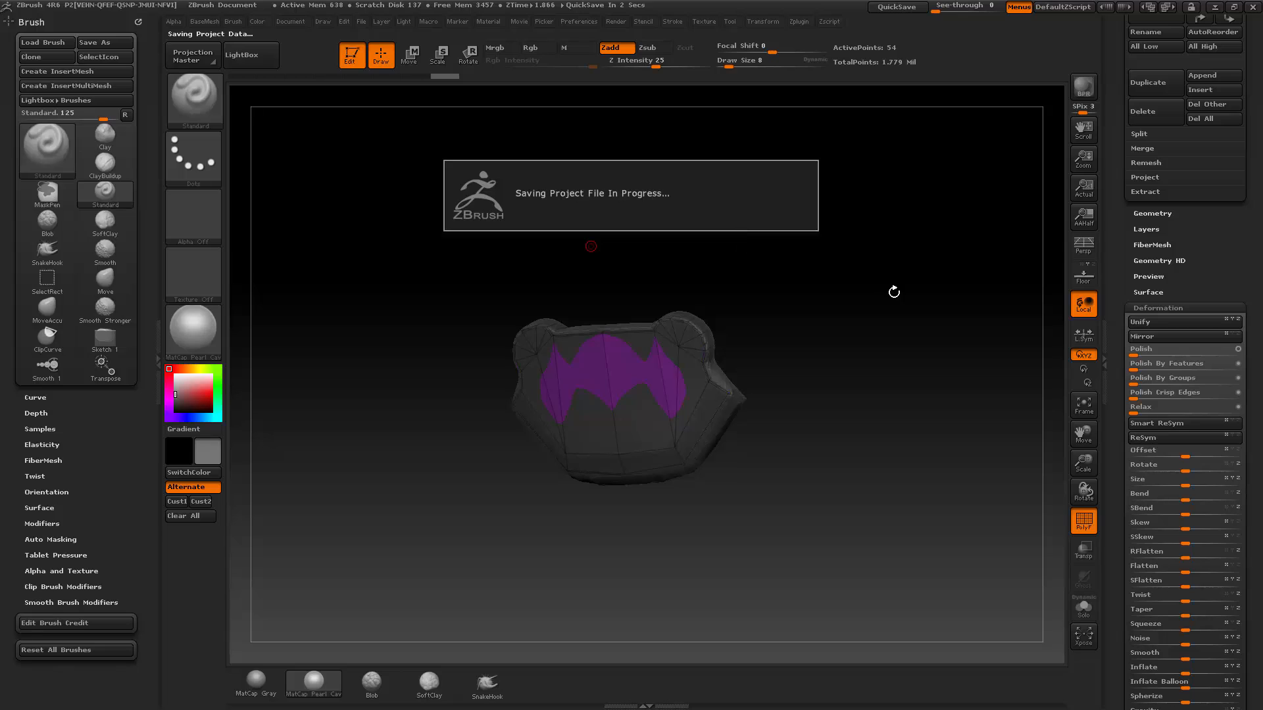
key("space")
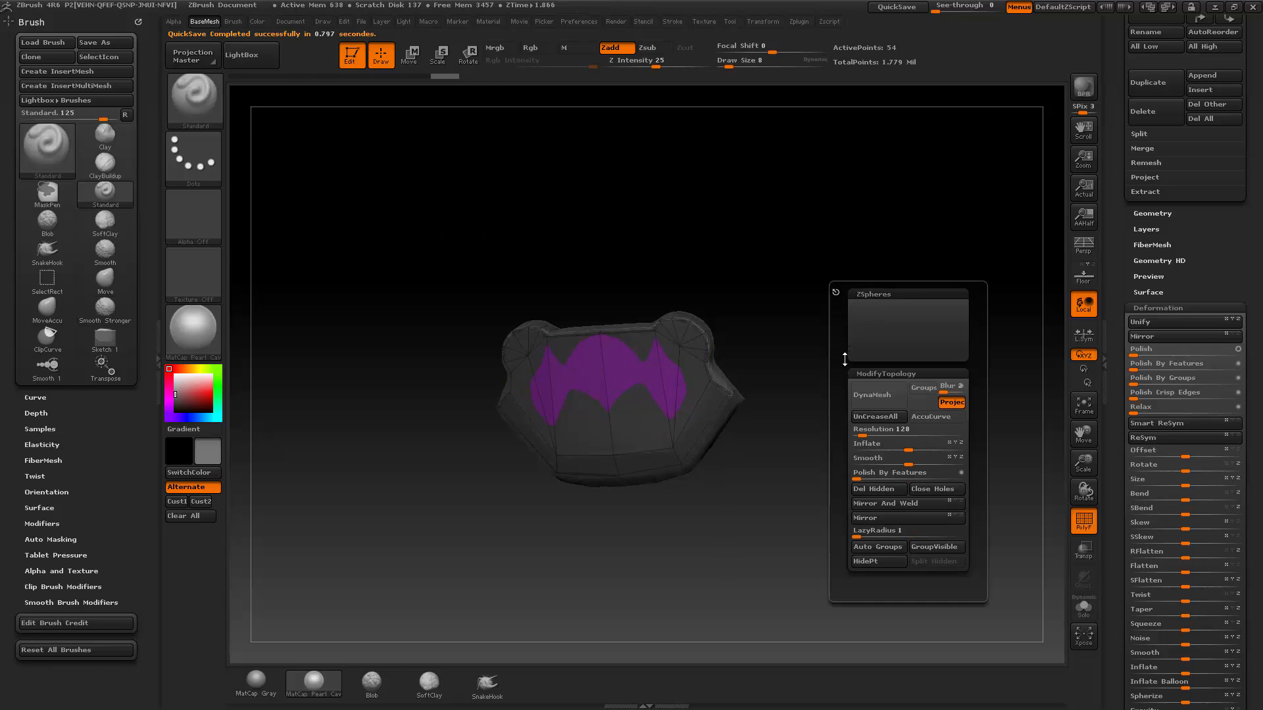
left_click_drag(845, 359, 844, 344)
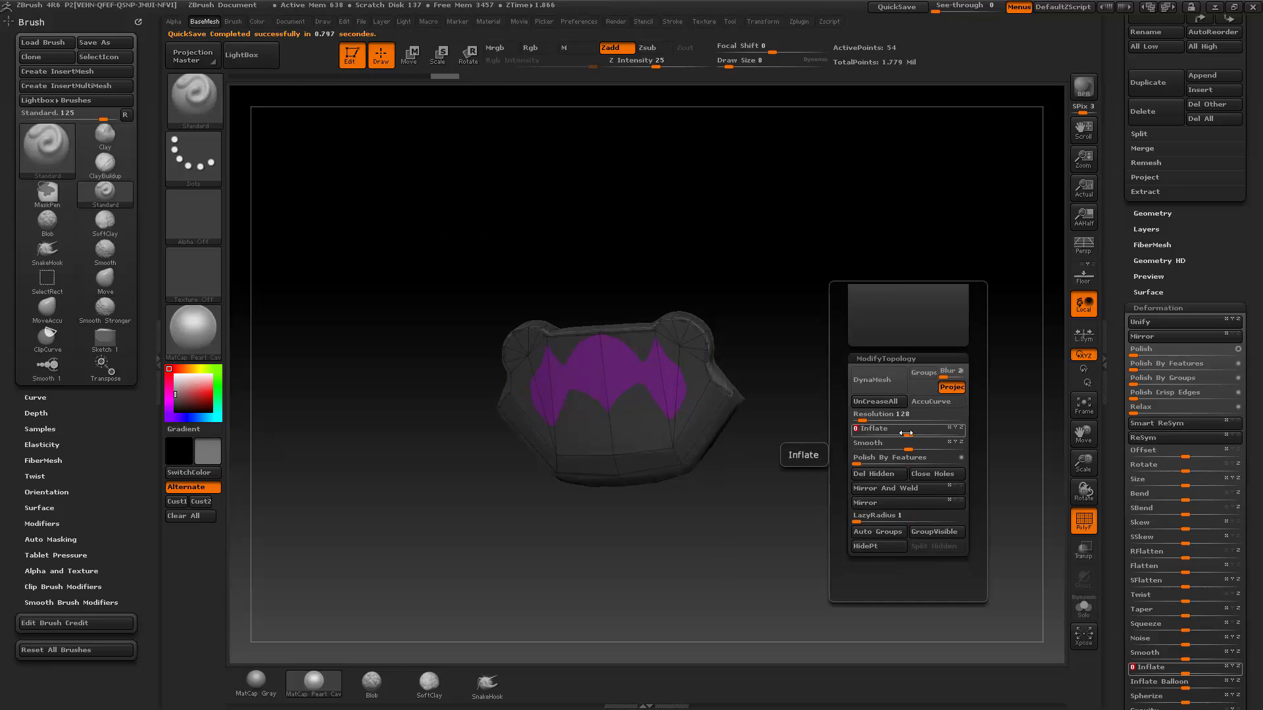
left_click_drag(905, 432, 907, 433)
key("ctrl+z")
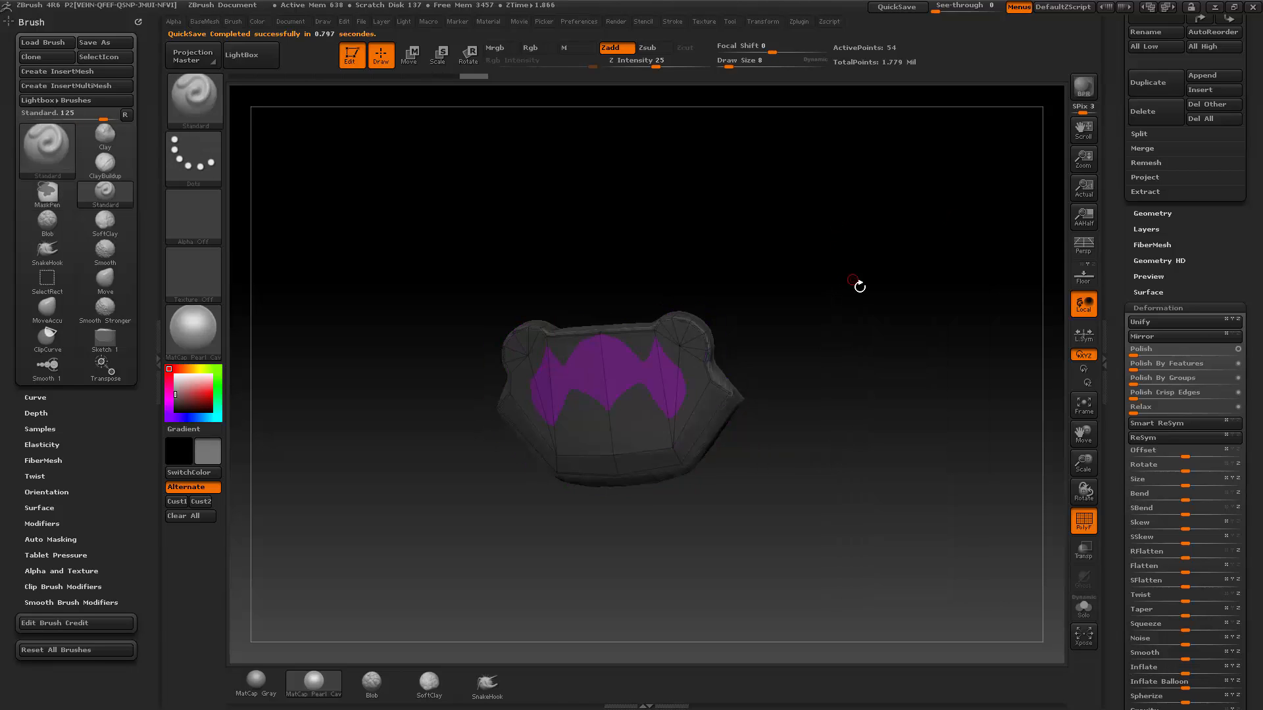
key("space")
left_click_drag(873, 470, 875, 470)
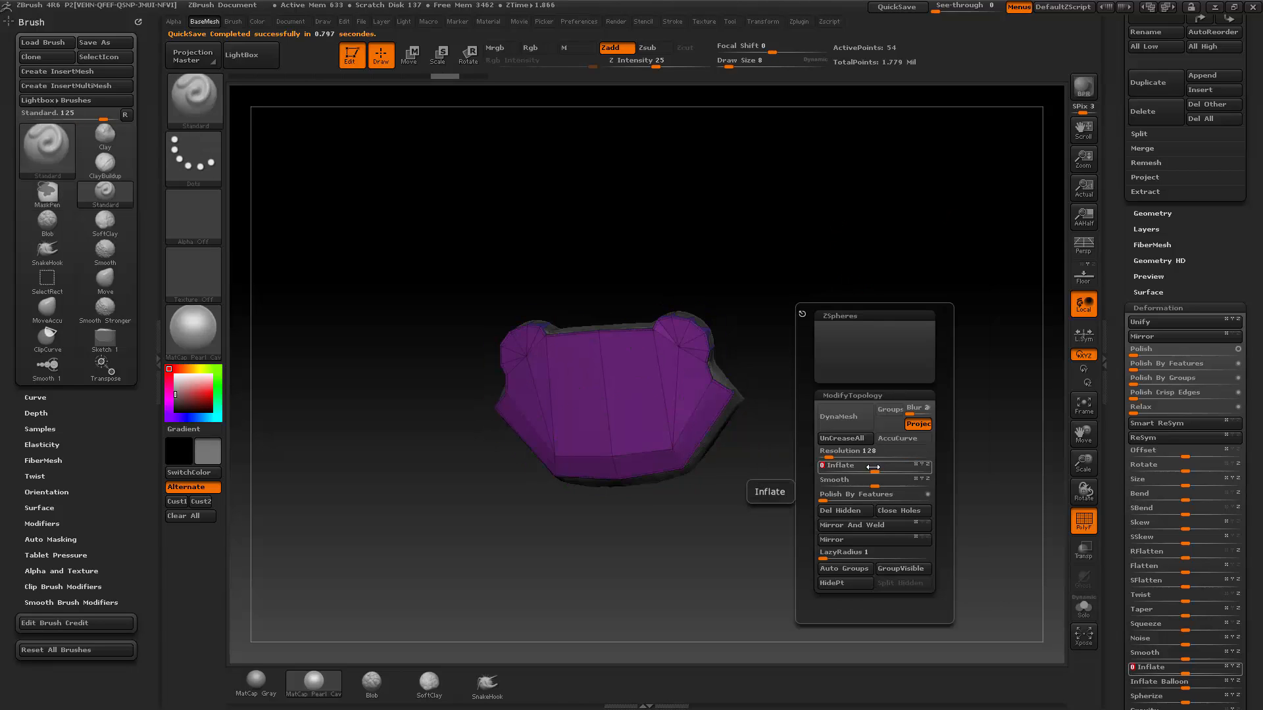
left_click_drag(882, 268, 728, 348)
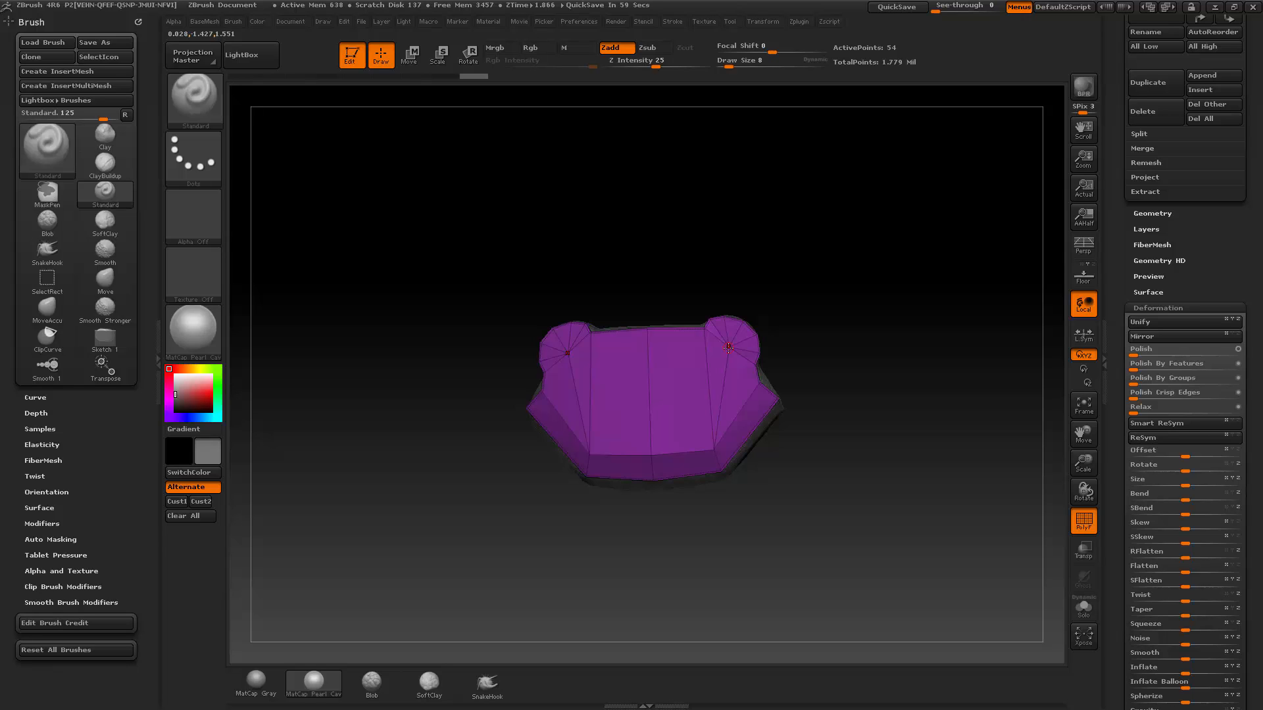
left_click_drag(905, 284, 834, 377)
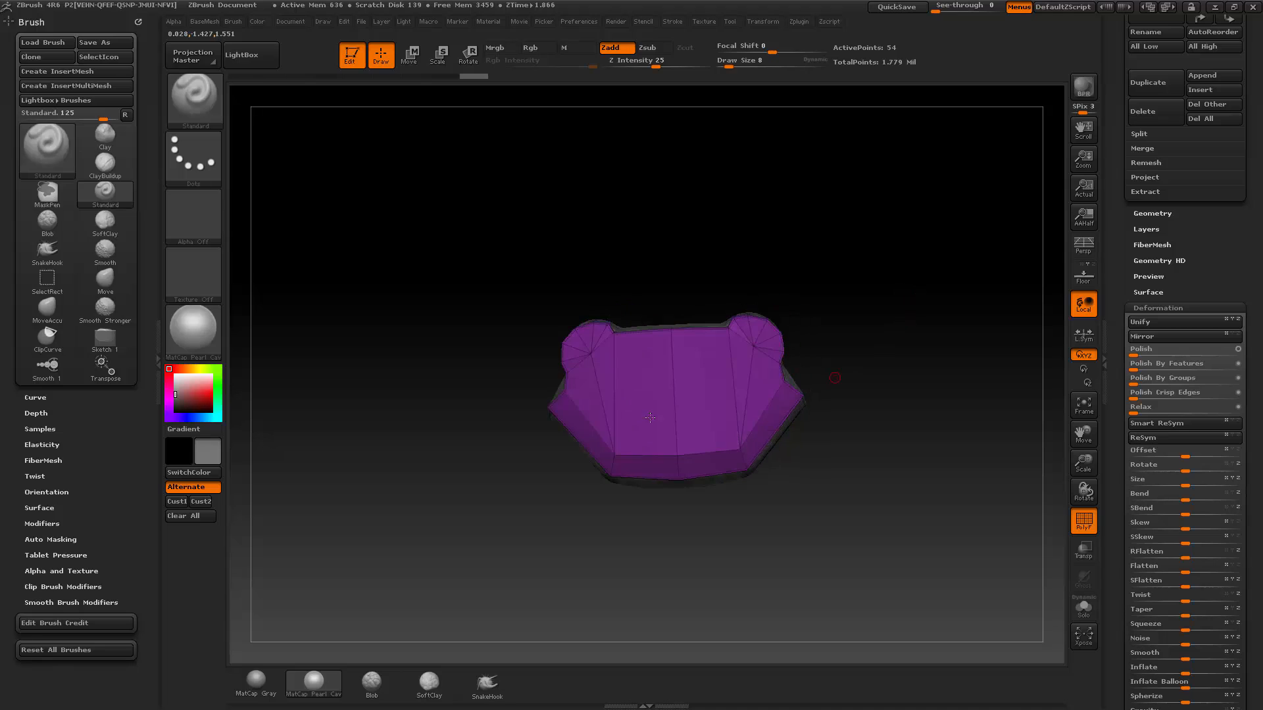
left_click_drag(861, 296, 995, 423)
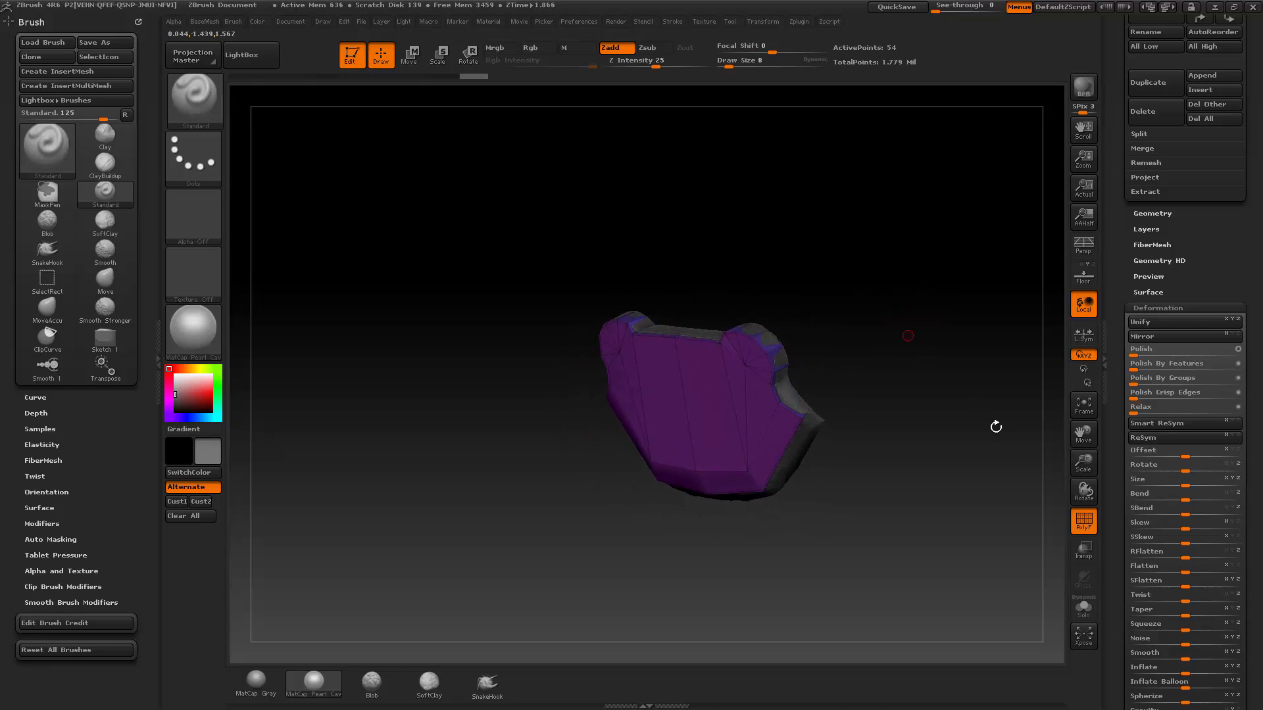
Isolate the skin mesh and inspect its shaded facets with the polyframe hidden.
left_click(1083, 607)
left_click_drag(910, 364, 987, 323)
left_click(1084, 519)
mouse_move(873, 329)
left_mouse_down()
mouse_move(896, 349)
mouse_move(920, 285)
left_mouse_up()
key("b")
key("m")
key("v")
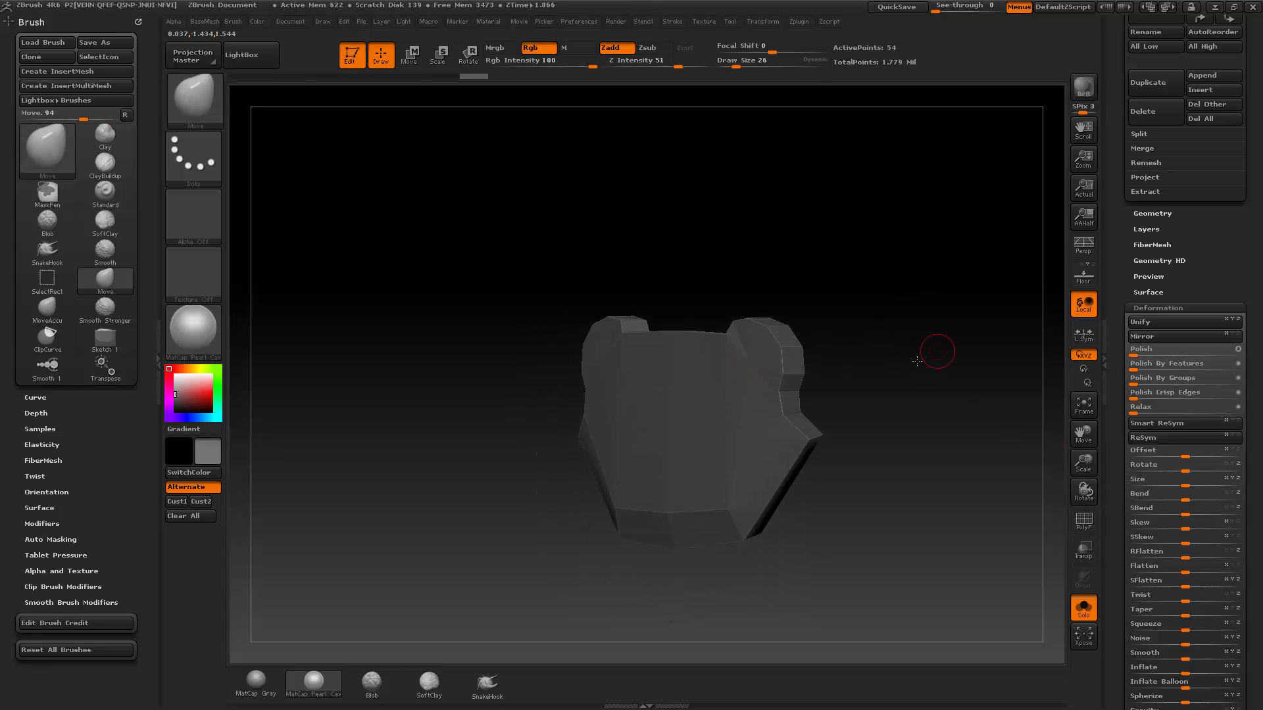
left_click_drag(917, 361, 1026, 368)
Examine the isolated mesh's polygon layout with the polyframe shown, including its sides and thickness.
left_click(1084, 519)
mouse_move(978, 511)
left_mouse_down()
mouse_move(916, 467)
mouse_move(871, 289)
mouse_move(820, 361)
left_mouse_up()
key("b")
key("s")
key("t")
left_click_drag(739, 375, 634, 235)
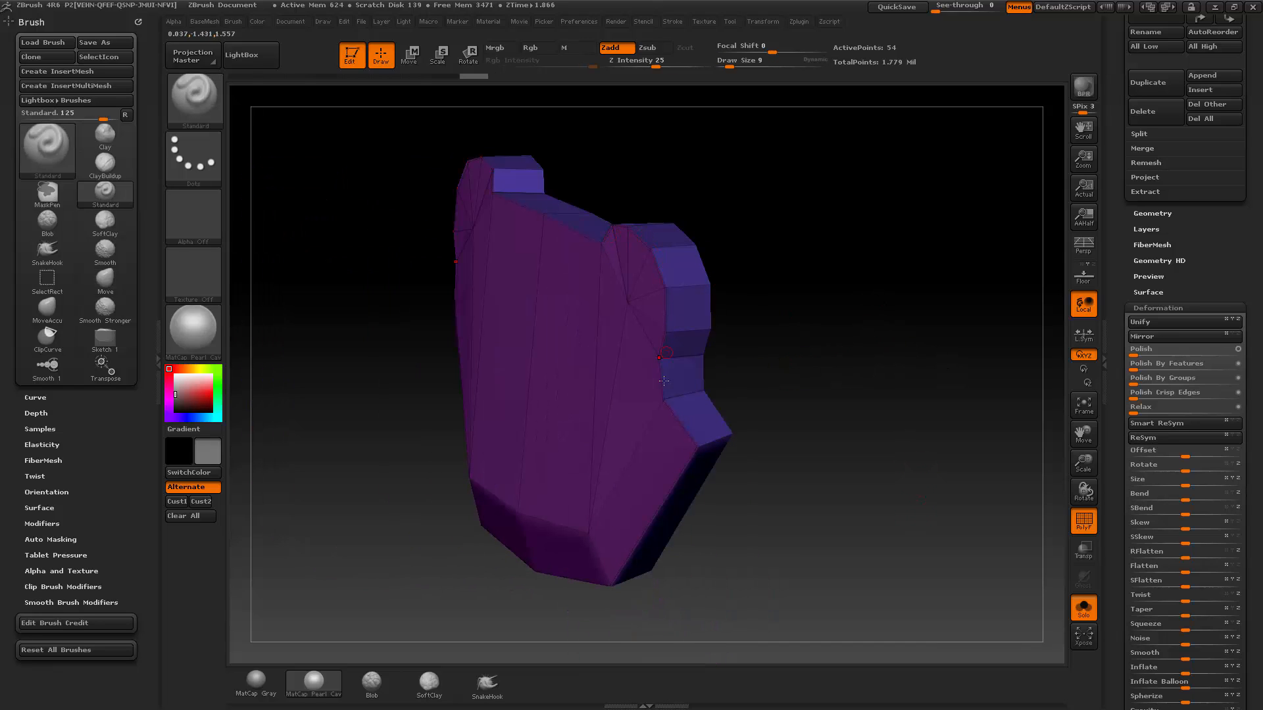
left_click_drag(820, 409, 772, 296)
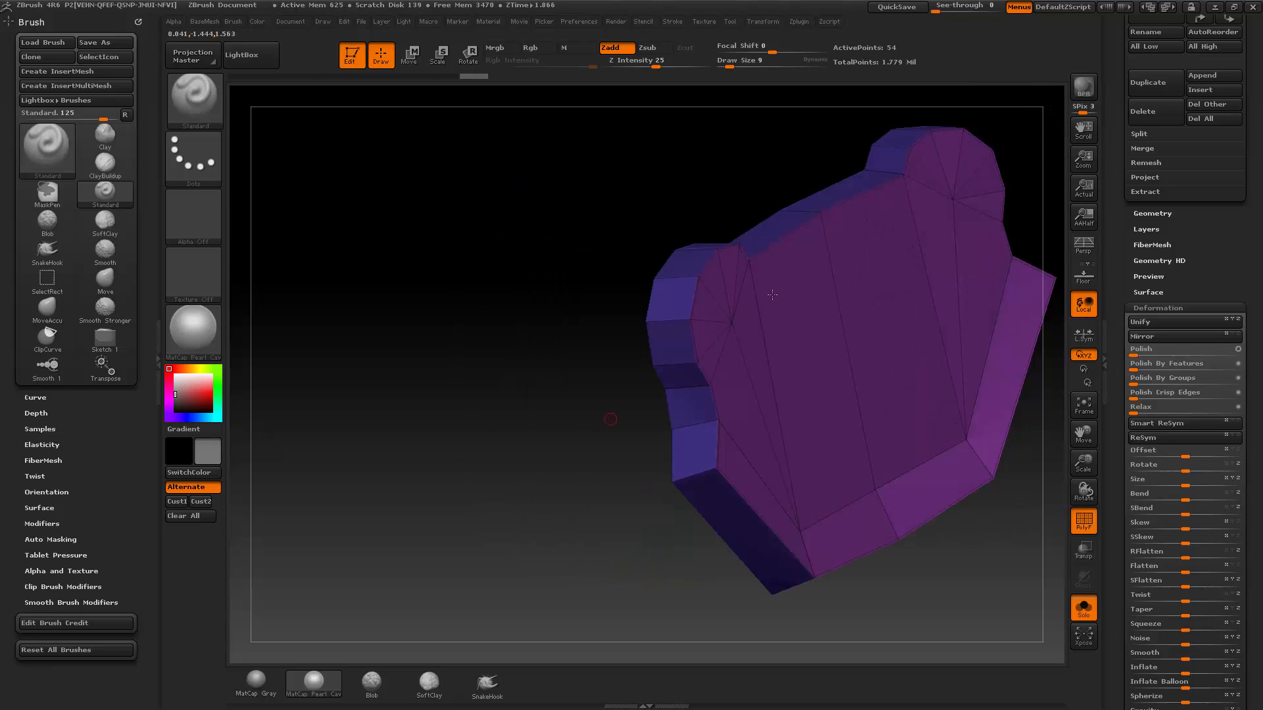
left_click_drag(731, 573, 953, 455)
Try subdividing the skin mesh once, inspect the smoothed form with and without polyframe, and undo the subdivision.
left_click_drag(1119, 285, 1114, 487)
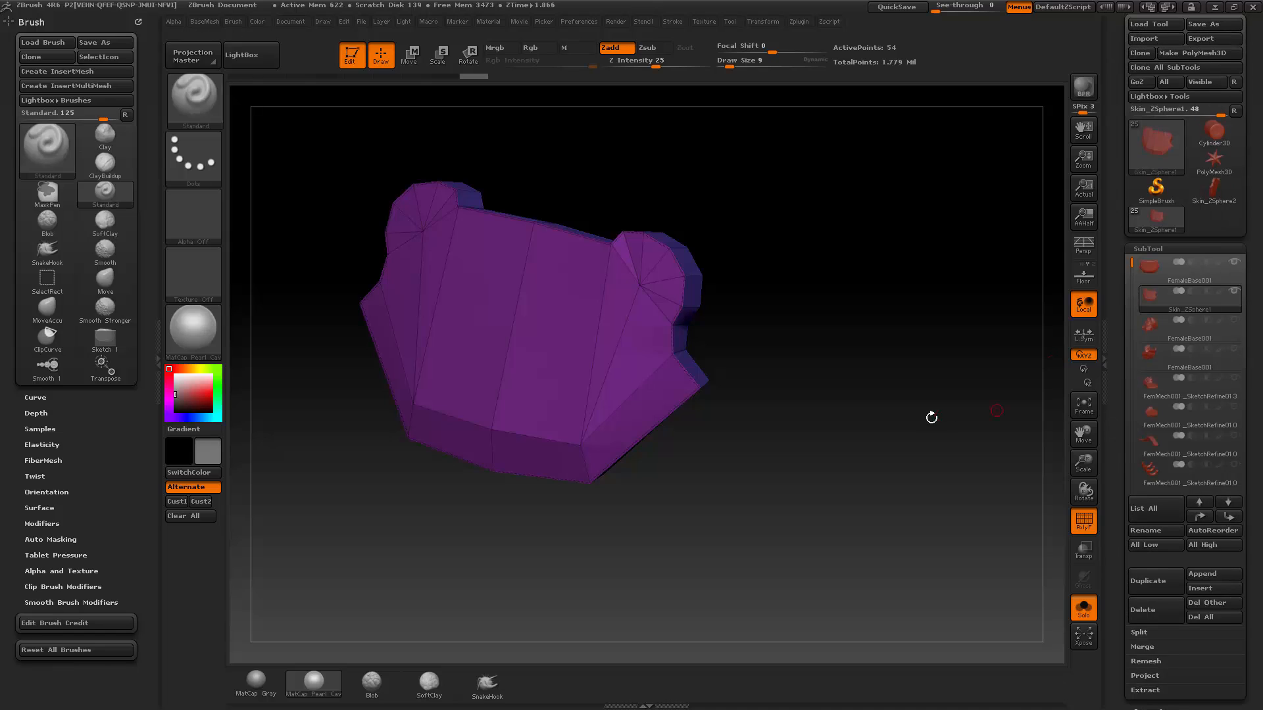
left_click_drag(1127, 254, 1110, 335)
left_click_drag(934, 332, 1006, 400)
key("ctrl+d")
left_click(1089, 524)
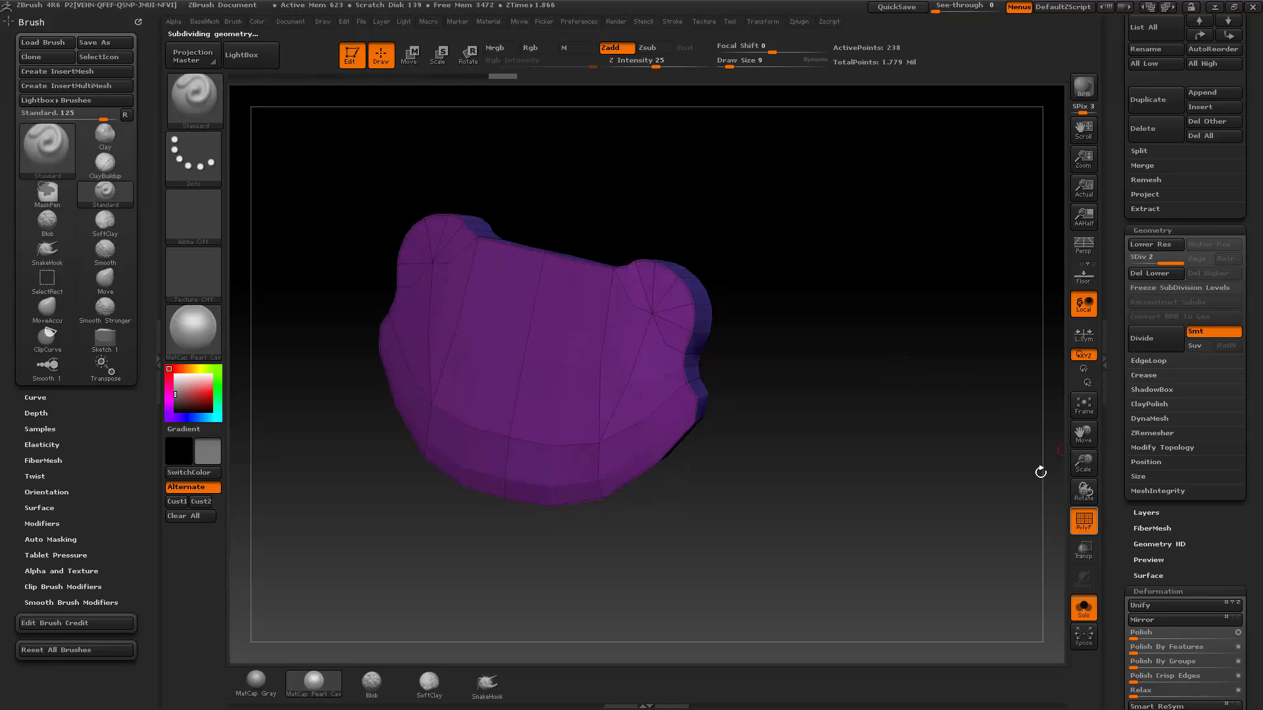
left_click_drag(918, 434, 858, 350, "alt")
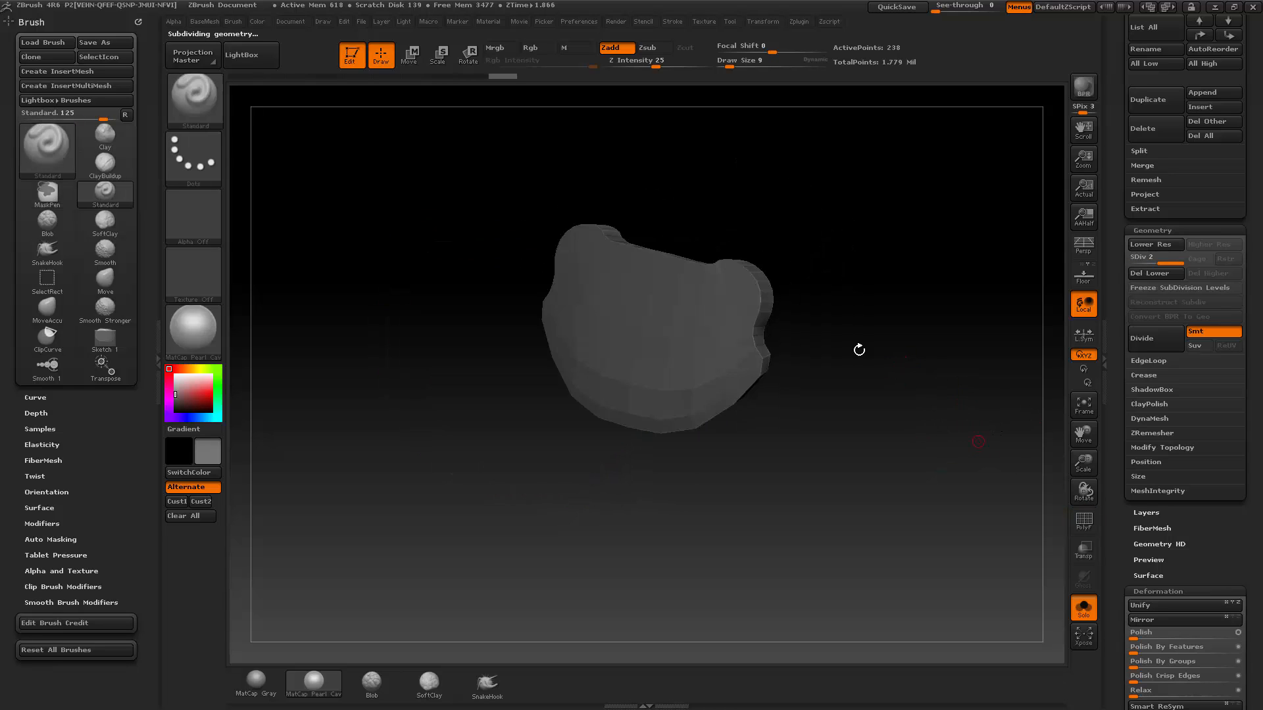
left_click_drag(846, 275, 748, 234)
mouse_move(788, 278)
left_mouse_down()
mouse_move(881, 197)
mouse_move(849, 257)
left_mouse_up()
mouse_move(951, 378)
left_mouse_down()
mouse_move(912, 388)
mouse_move(965, 421)
left_mouse_up()
key("ctrl+z")
Compare the low-poly mesh with another trial subdivision level, with the polyframe hidden, and undo that subdivision.
left_click(1081, 511)
mouse_move(846, 327)
left_mouse_down()
mouse_move(813, 367)
mouse_move(789, 344)
mouse_move(841, 386)
mouse_move(915, 317)
left_mouse_up()
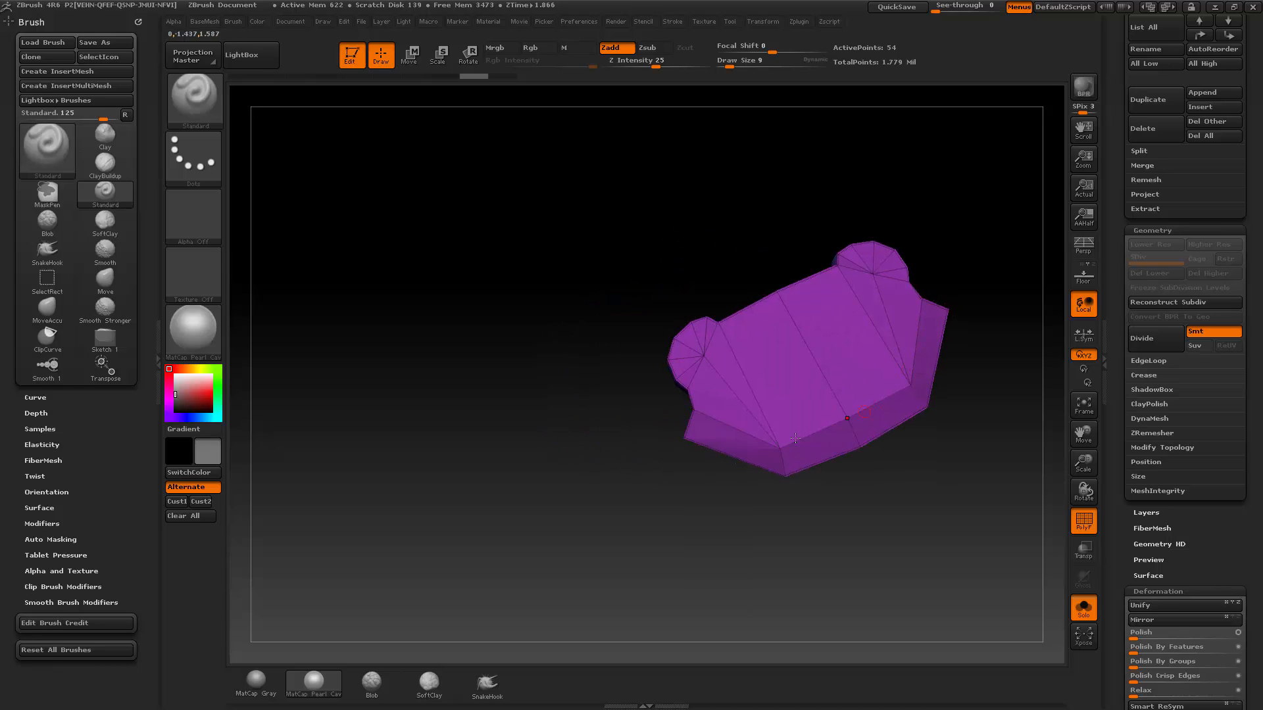
mouse_move(848, 487)
left_mouse_down()
mouse_move(930, 395)
mouse_move(942, 402)
mouse_move(921, 379)
mouse_move(949, 349)
mouse_move(1082, 485)
left_mouse_up()
left_click(1084, 520)
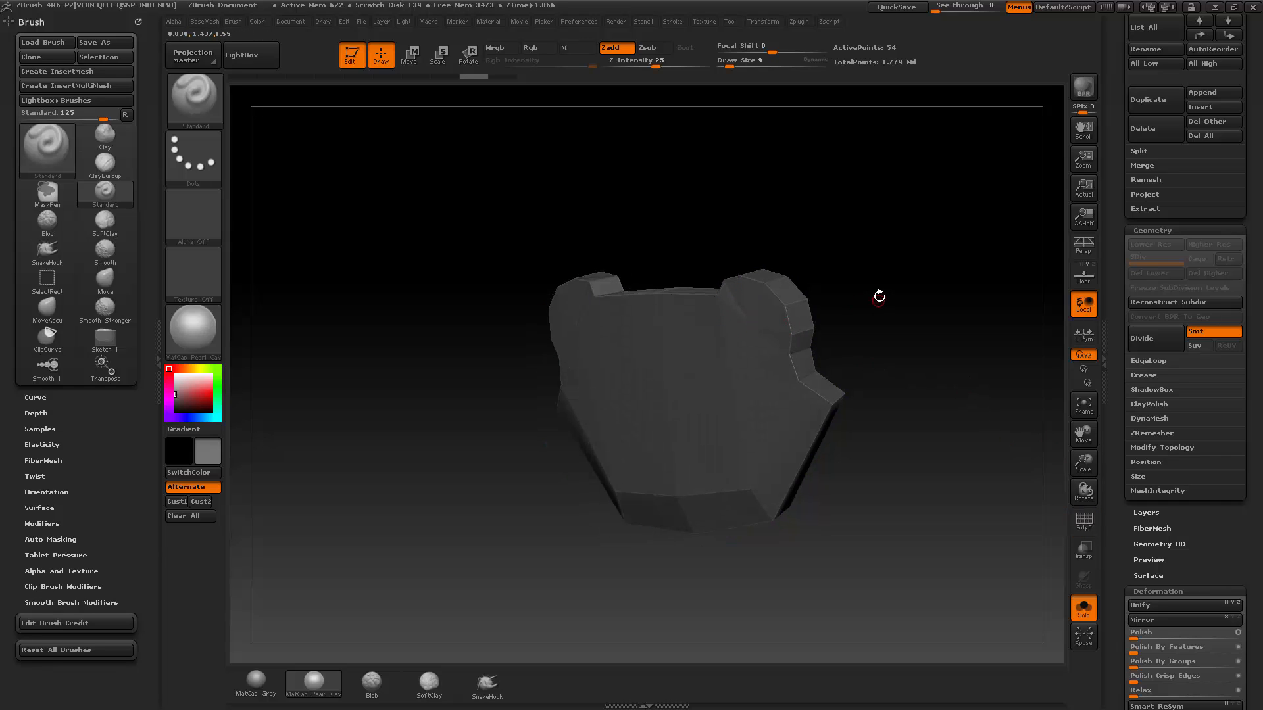
key("ctrl+d")
mouse_move(858, 276)
left_mouse_down()
mouse_move(888, 280)
mouse_move(868, 277)
mouse_move(845, 334)
mouse_move(724, 356)
left_mouse_up()
key("ctrl+z")
key("b")
key("m")
key("v")
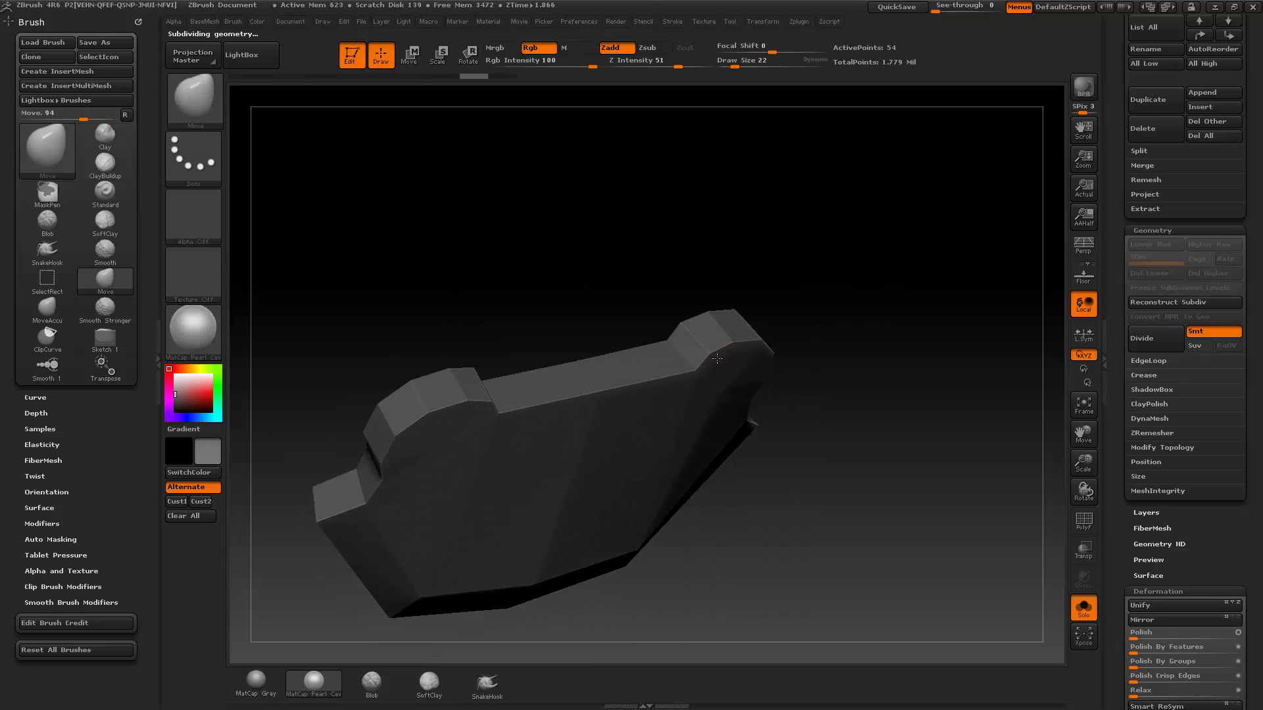
left_click_drag(822, 334, 857, 302)
key("b")
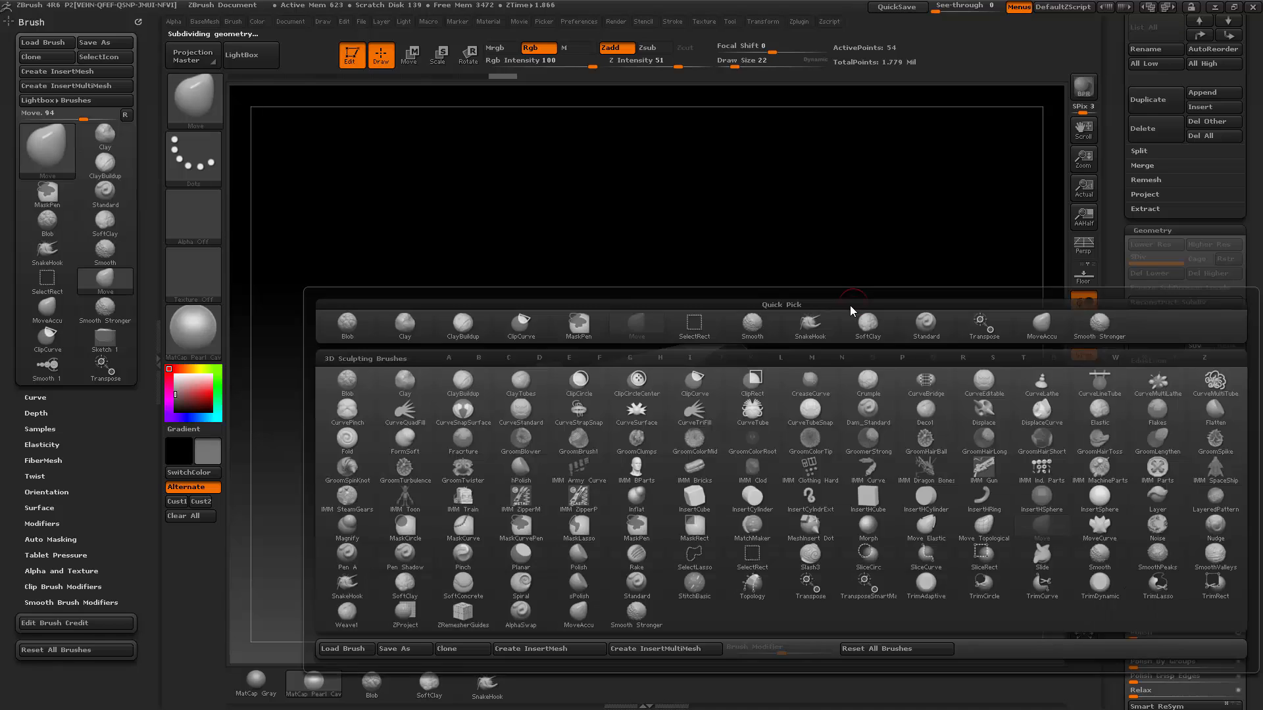
key("w")
key("e")
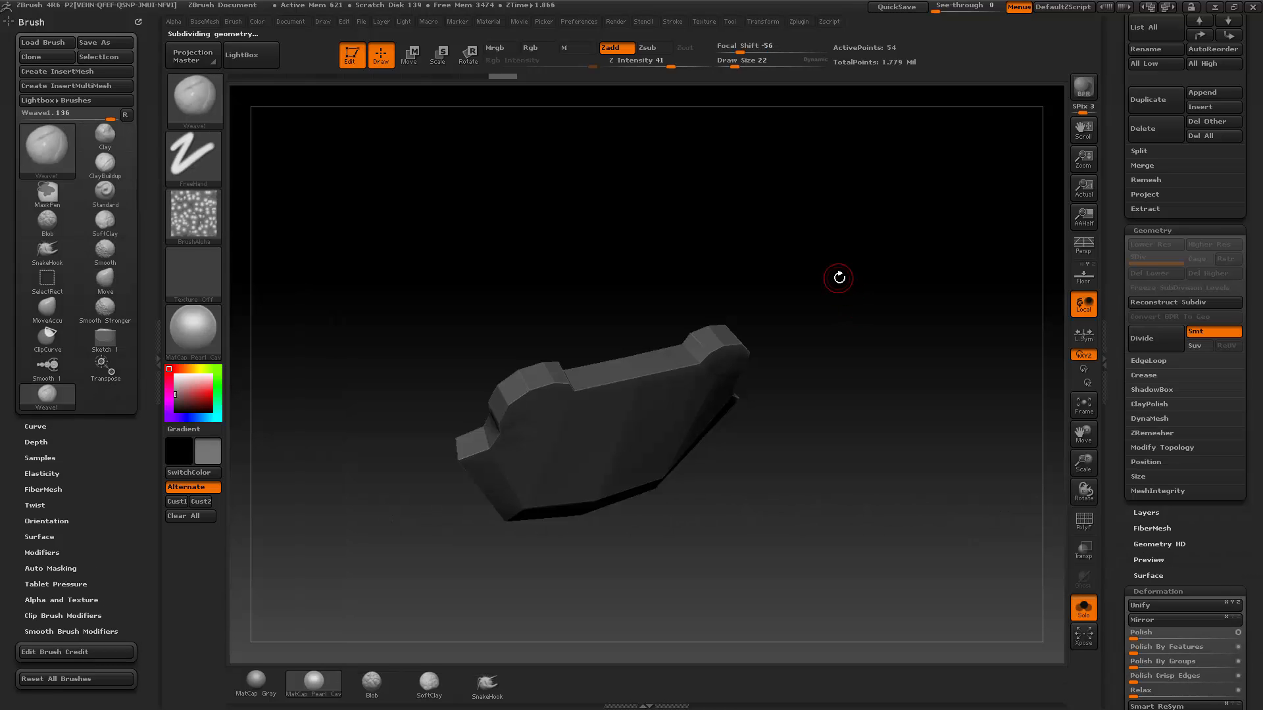
Adjust the chin plate's lower edge with the Move brush, enlarging the draw size to 39 between strokes.
key("b")
key("m")
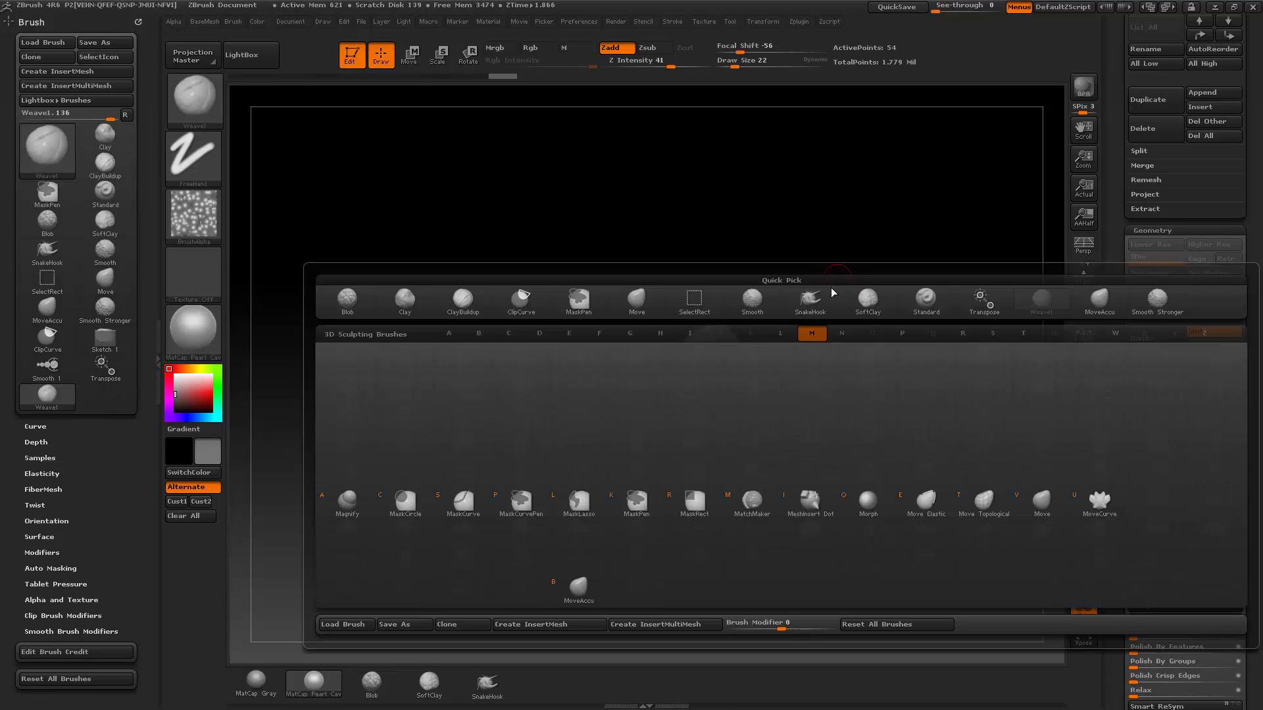
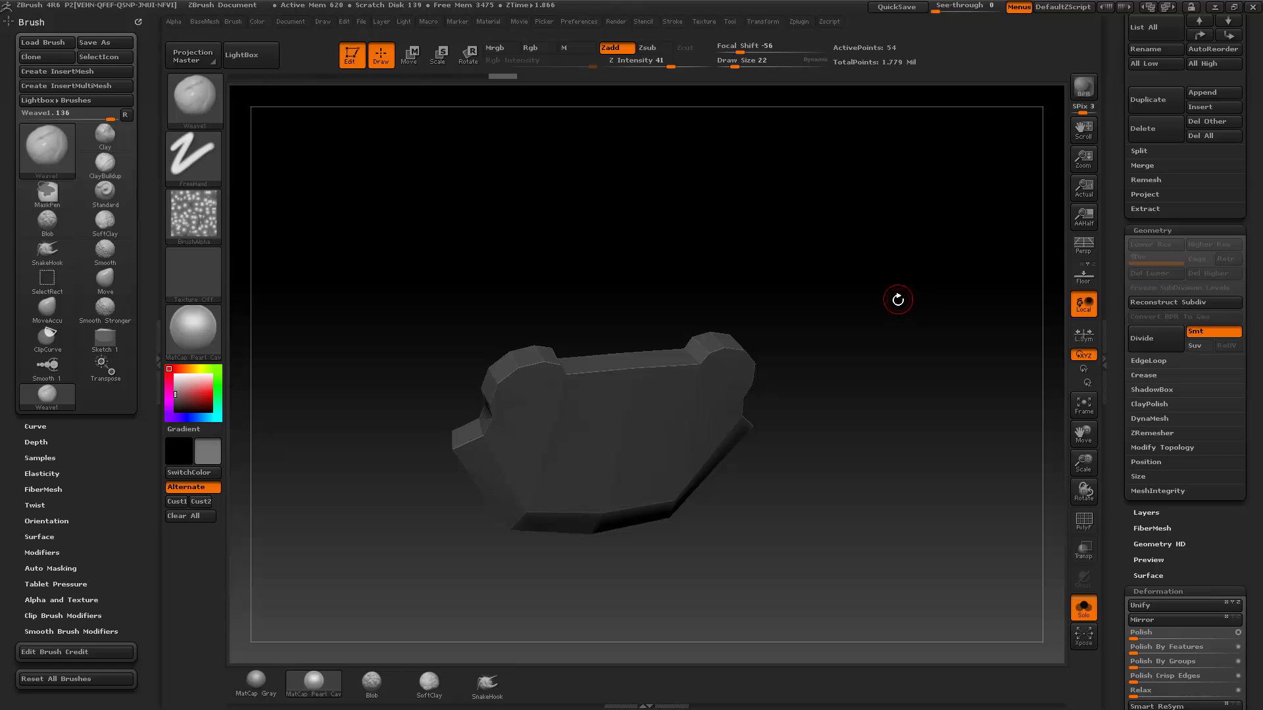
mouse_move(893, 301)
left_mouse_down()
mouse_move(894, 318)
mouse_move(862, 274)
mouse_move(888, 276)
mouse_move(823, 340)
left_mouse_up()
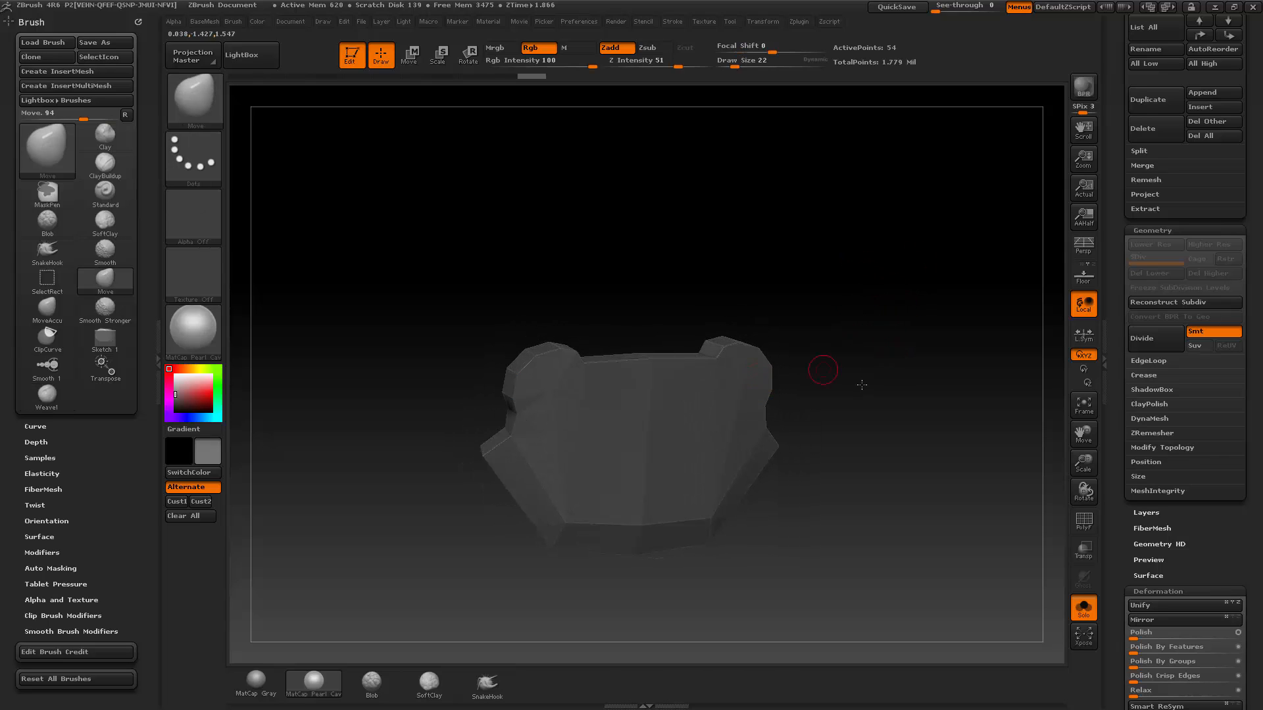
left_click_drag(861, 385, 761, 398)
left_click_drag(829, 375, 829, 425)
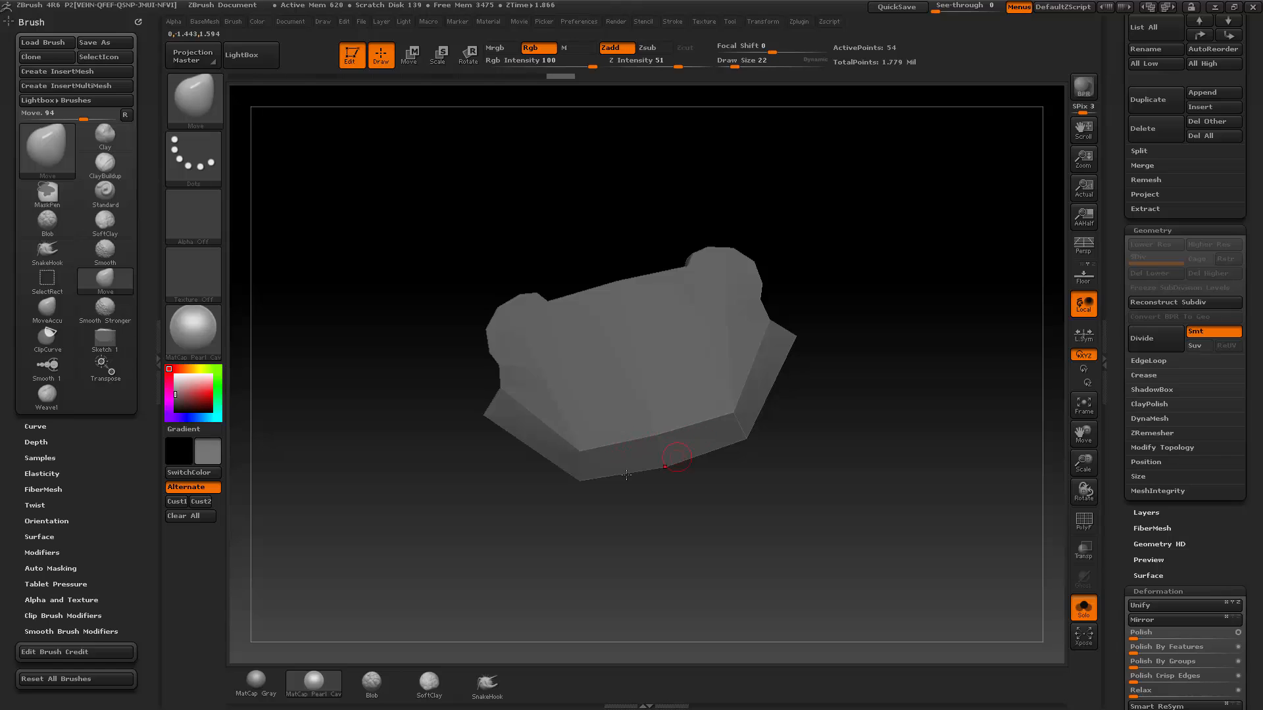
left_click_drag(626, 484, 685, 473)
key("s")
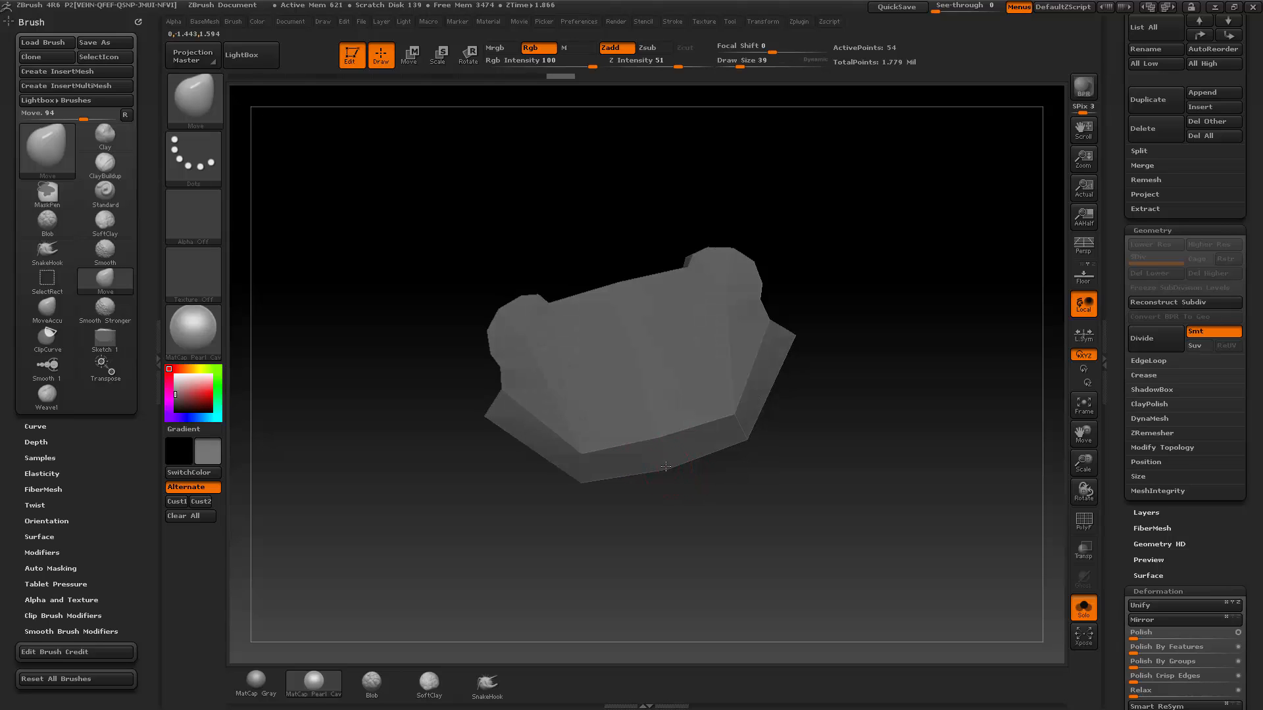
left_click_drag(786, 421, 787, 350)
left_click_drag(858, 317, 815, 369)
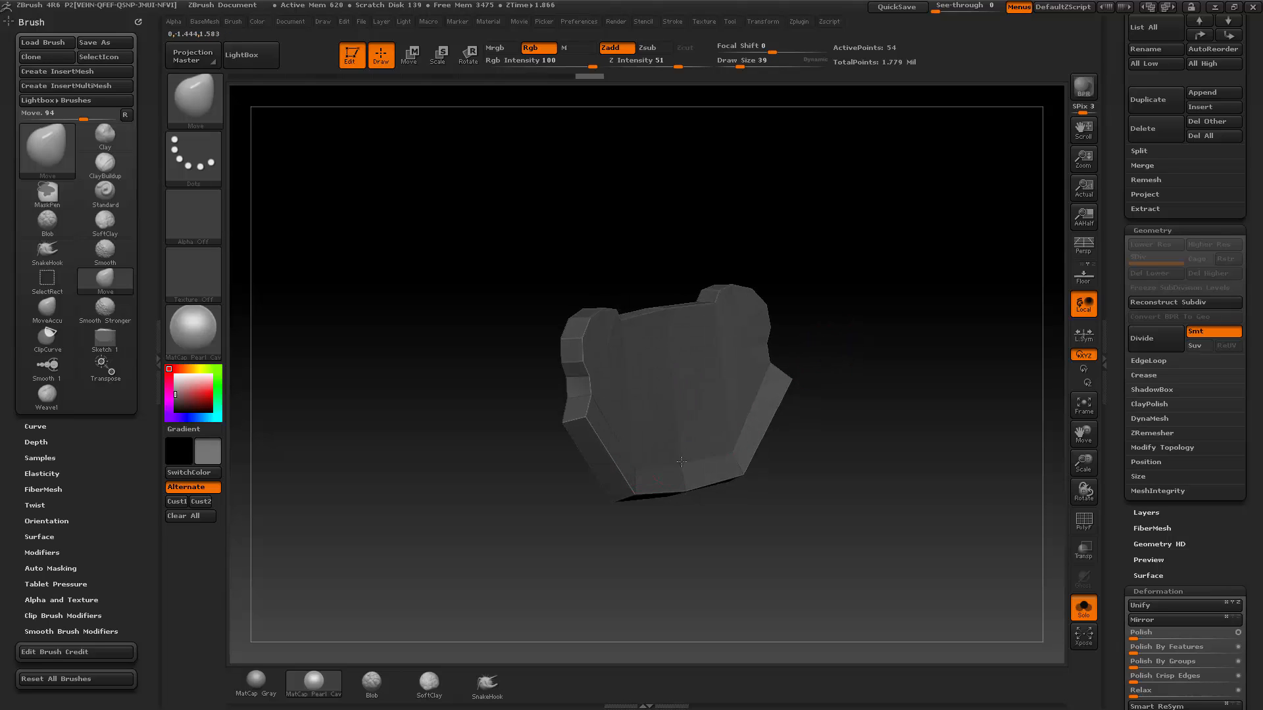
left_click_drag(730, 490, 757, 497)
left_click_drag(830, 369, 752, 378)
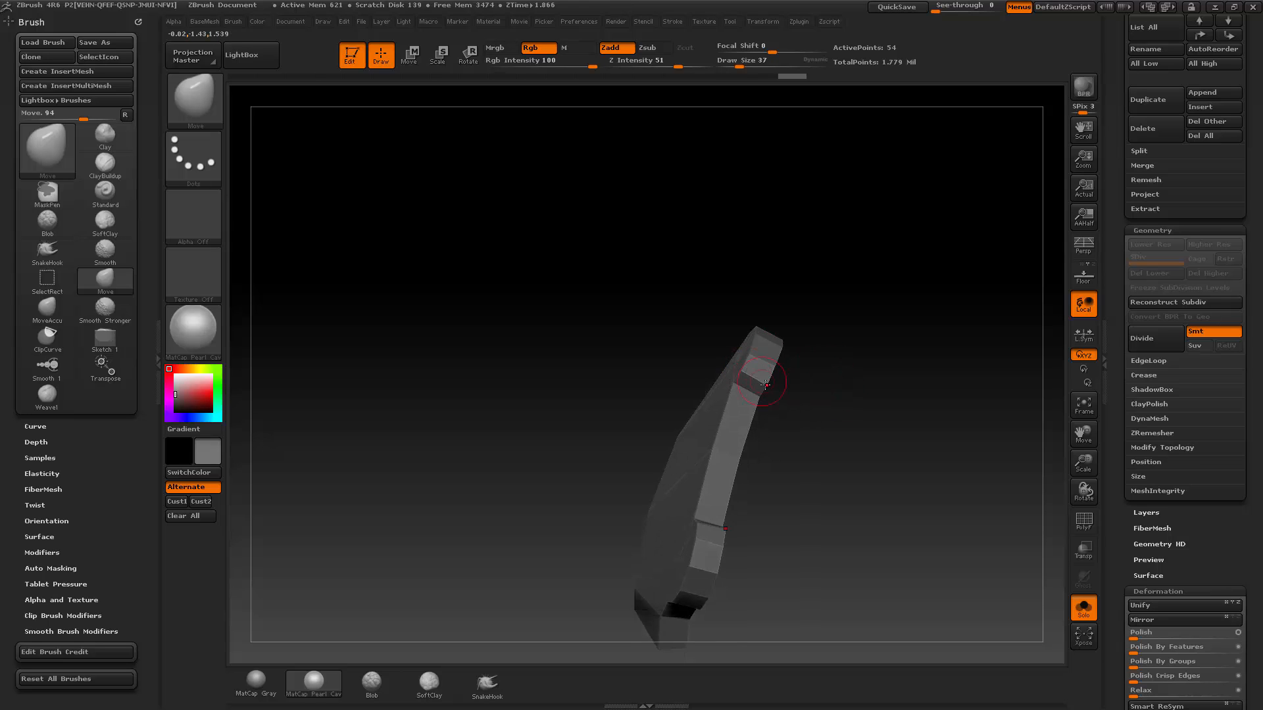
mouse_move(862, 360)
left_mouse_down()
mouse_move(803, 414)
mouse_move(933, 341)
mouse_move(947, 309)
mouse_move(977, 365)
mouse_move(964, 358)
mouse_move(964, 279)
mouse_move(894, 330)
mouse_move(909, 349)
mouse_move(914, 332)
left_mouse_up()
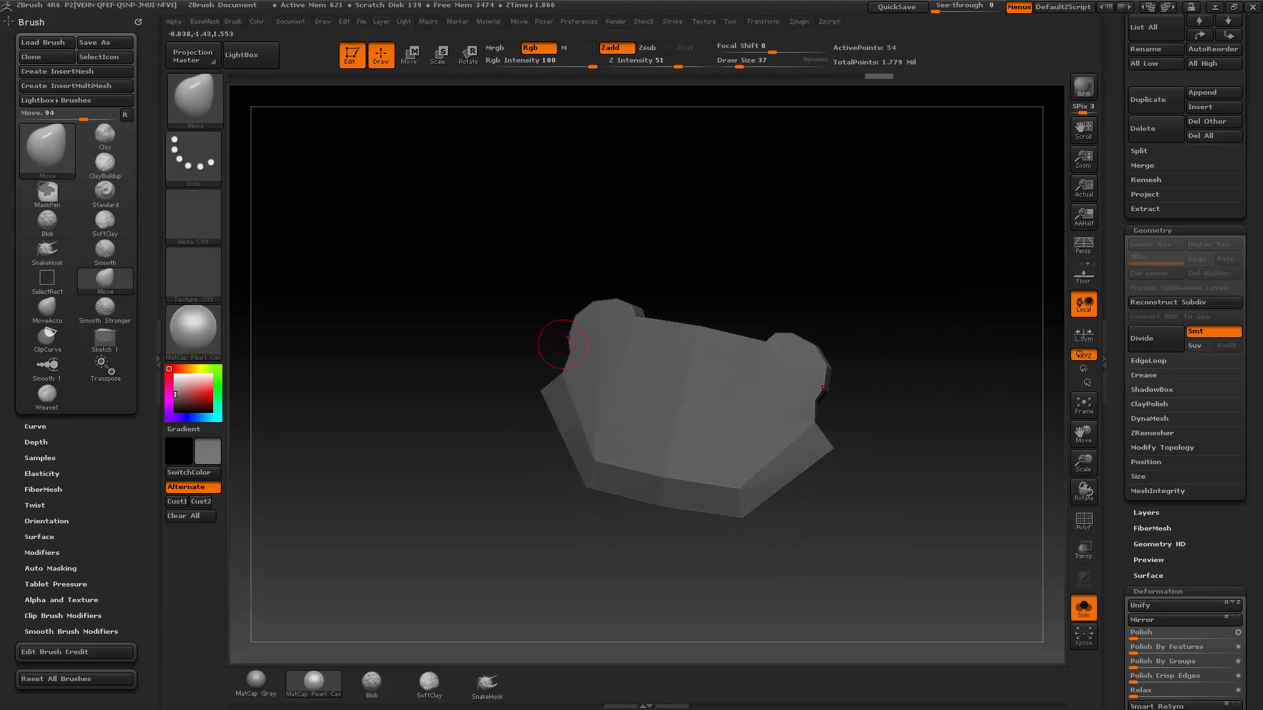
mouse_move(898, 409)
left_mouse_down()
mouse_move(910, 395)
mouse_move(902, 404)
mouse_move(895, 392)
left_mouse_up()
Switch to the Standard brush at draw size 14 and show the mesh's polyframe.
key("b")
key("s")
key("t")
key("s")
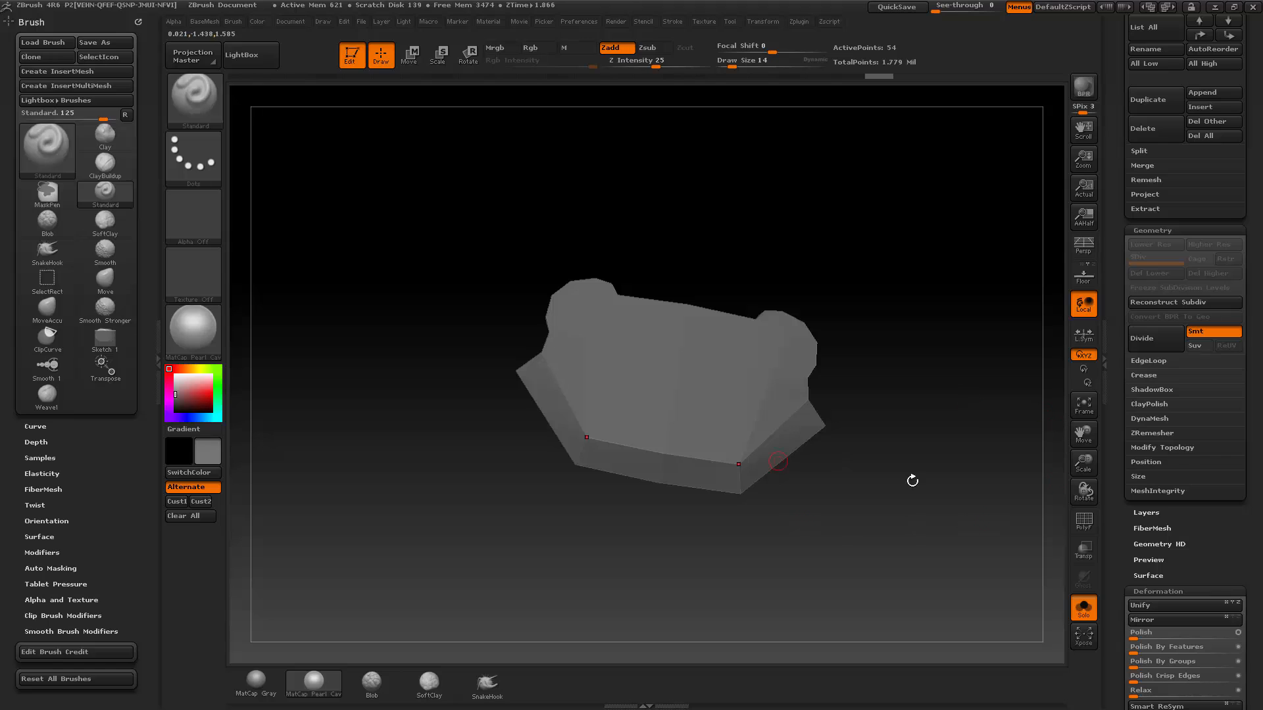
left_click(1073, 526)
left_click_drag(908, 541, 933, 544)
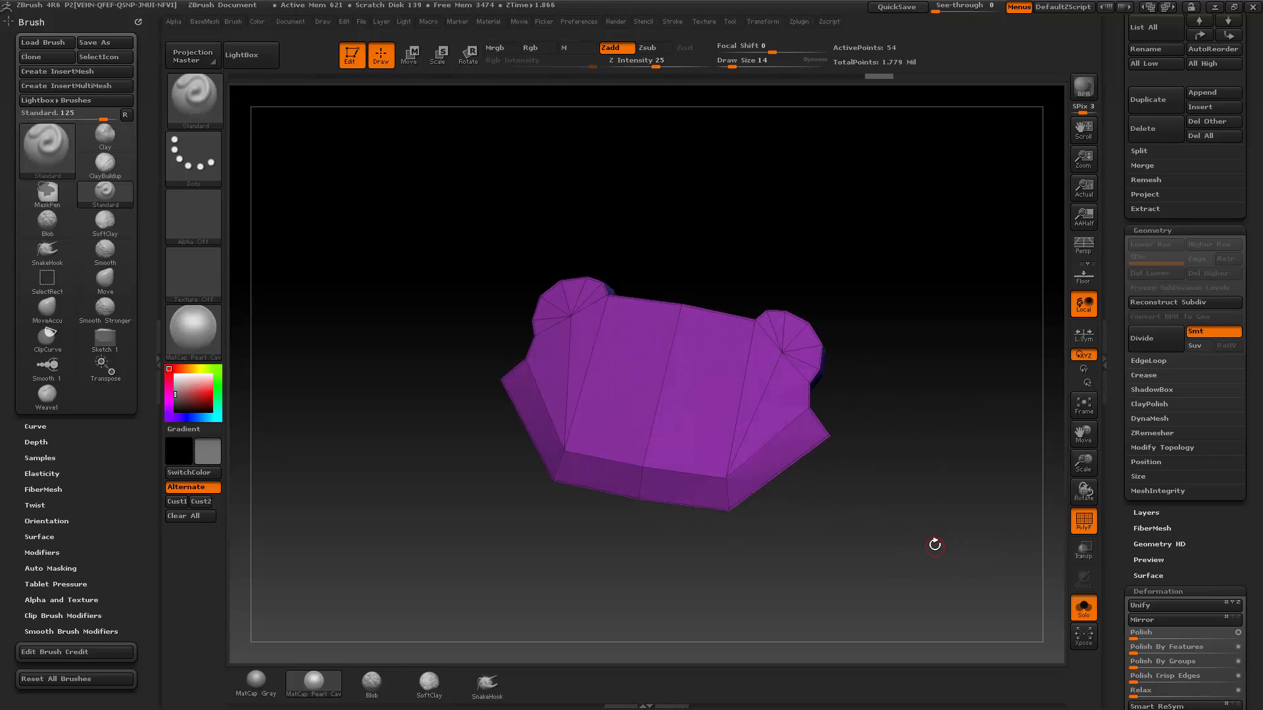
Choose the SelectLasso selection brush and isolate the small side-wall faces in the notches below the plate's rounded ears.
key("ctrl+shift")
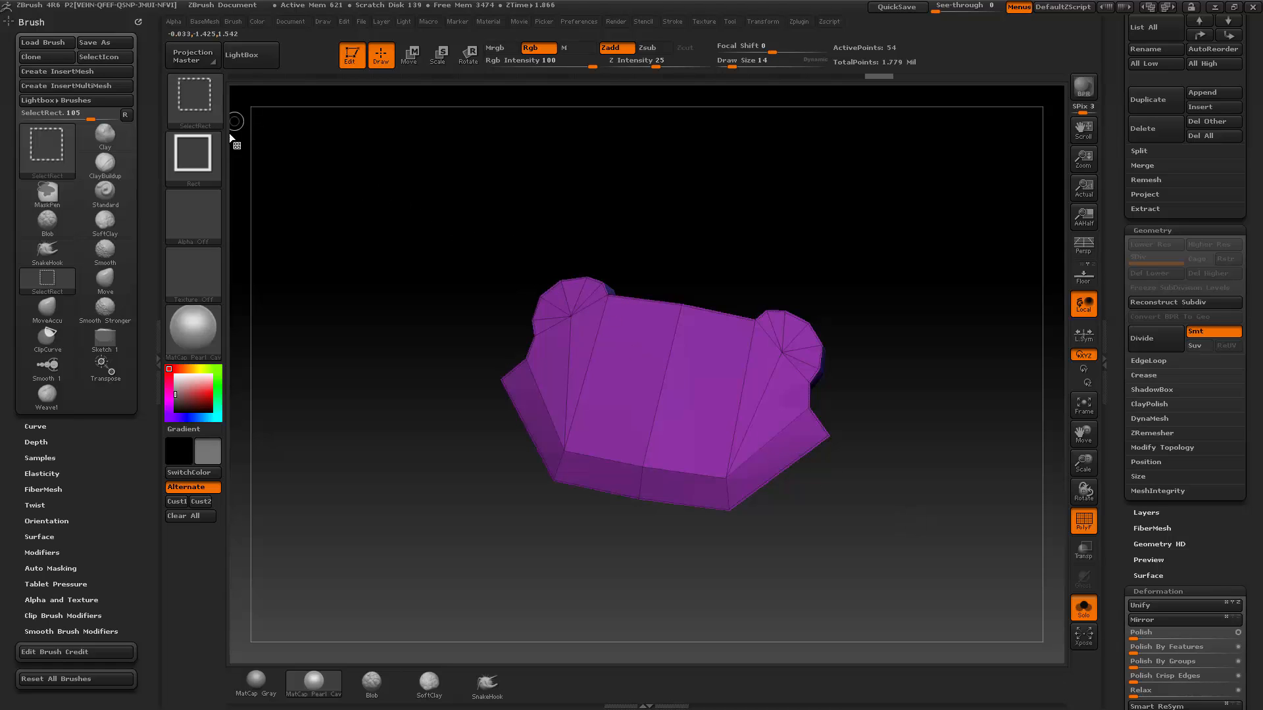
left_click(201, 104)
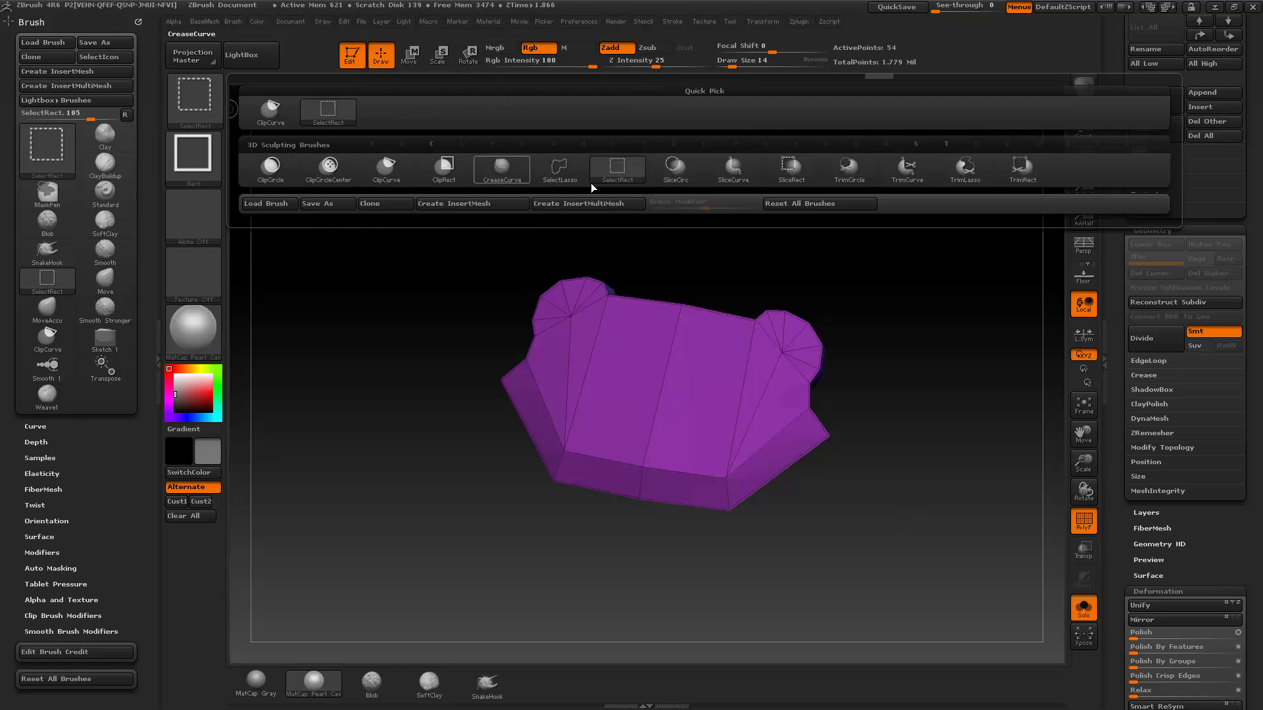
left_click(562, 182)
mouse_move(948, 344)
left_mouse_down()
mouse_move(945, 409)
mouse_move(852, 424)
left_mouse_up()
left_click_drag(872, 338, 774, 327)
mouse_move(883, 447)
left_mouse_down()
mouse_move(894, 338)
mouse_move(921, 358)
mouse_move(881, 332)
mouse_move(874, 341)
mouse_move(894, 344)
mouse_move(801, 365)
mouse_move(776, 393)
mouse_move(800, 379)
left_mouse_up()
key("ctrl+shift")
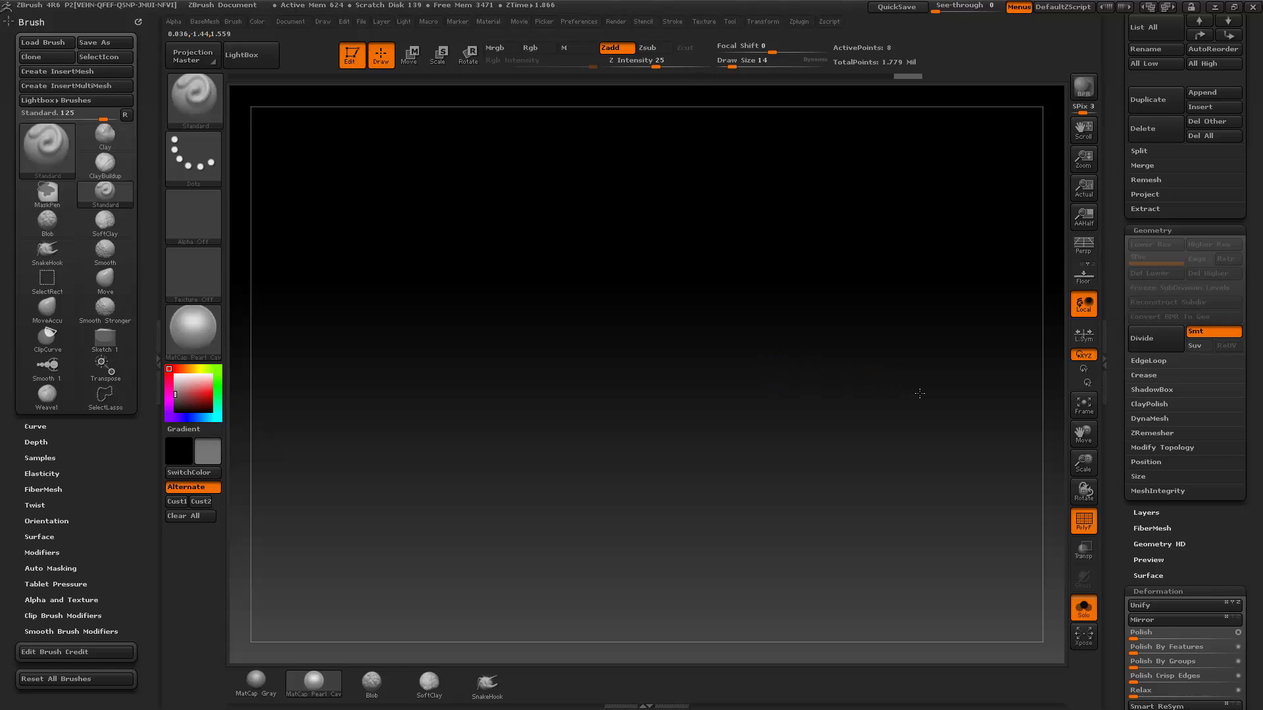
left_click_drag(920, 393, 497, 318)
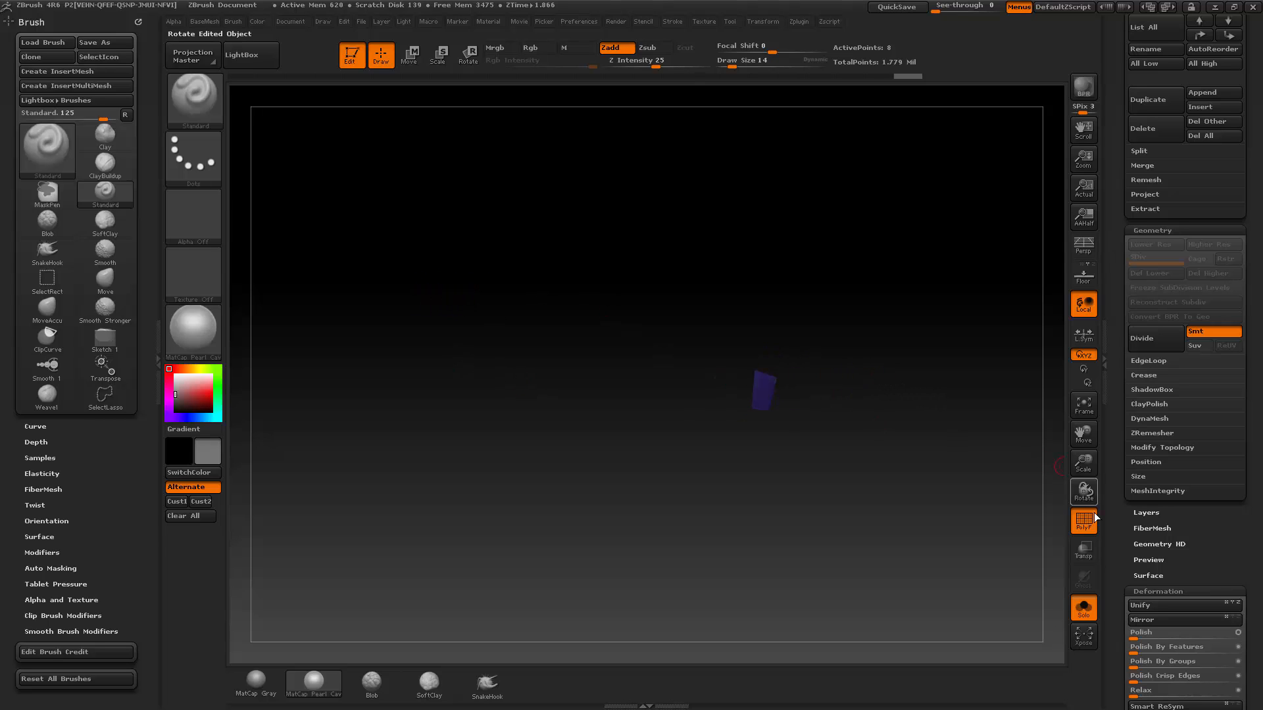
Turn on double-sided display for the mesh and look over the isolated notch faces.
left_click_drag(1115, 565, 1164, 344)
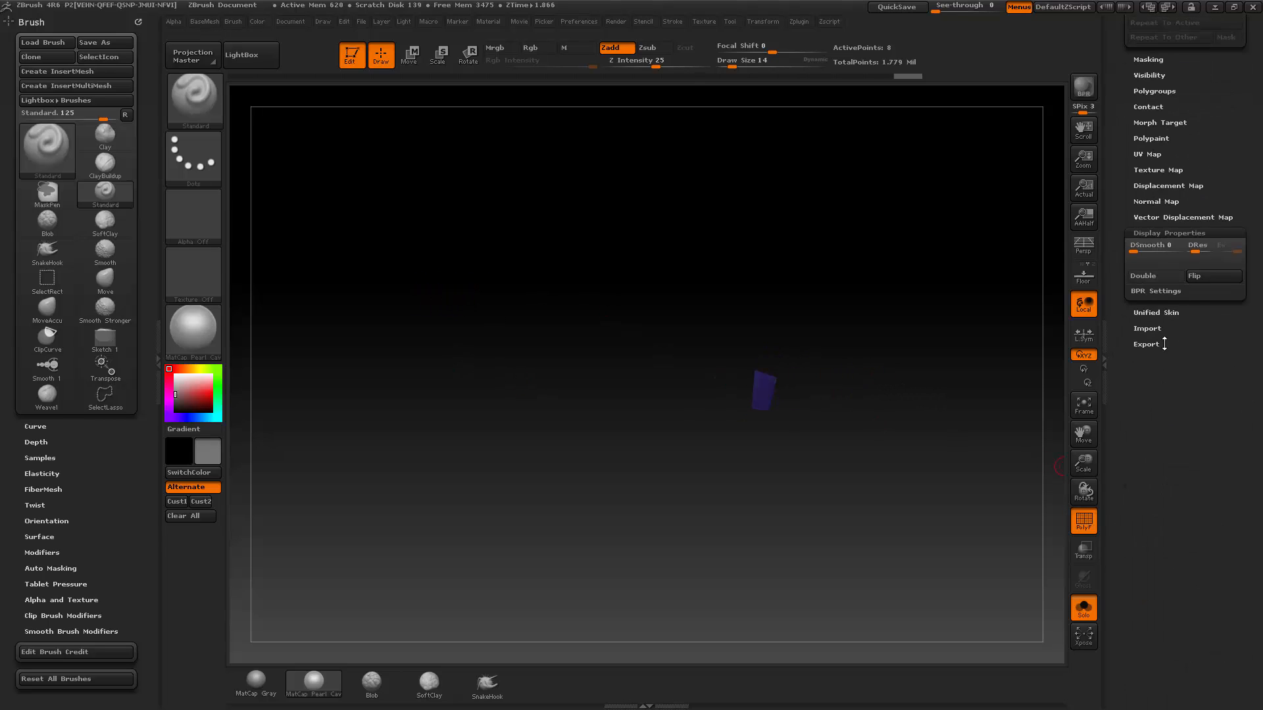
left_click(1167, 276)
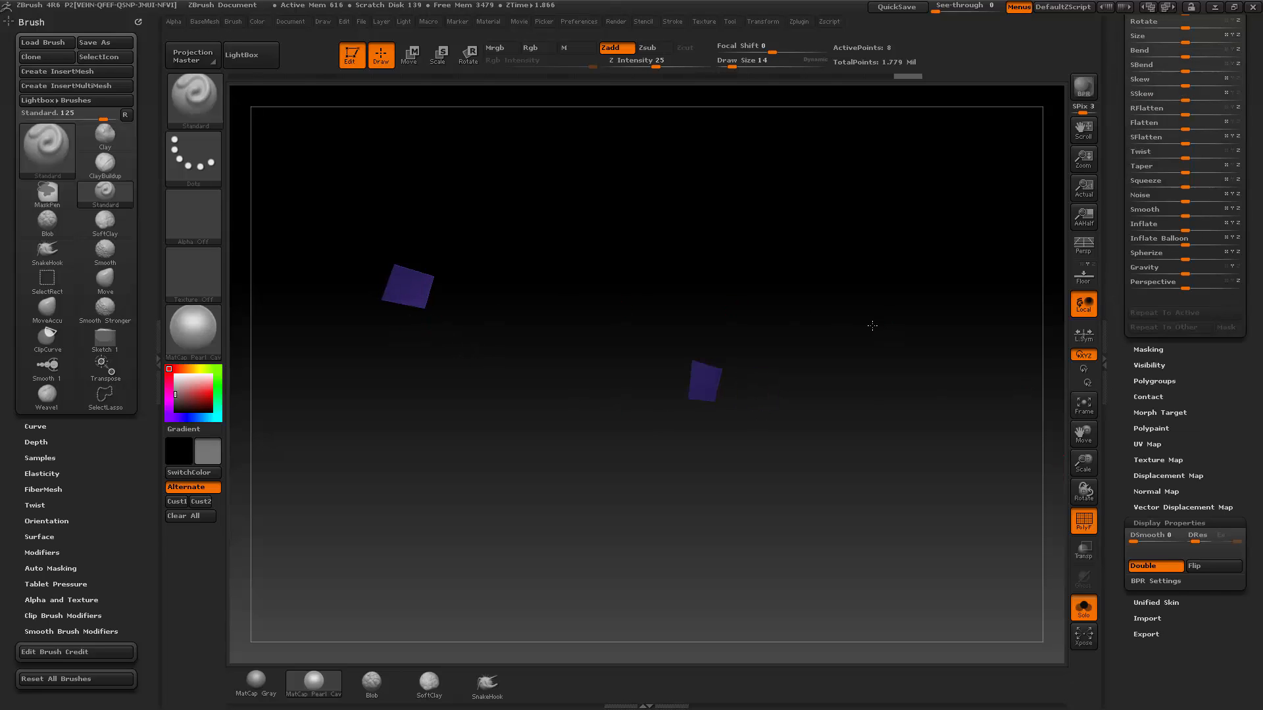
left_click_drag(872, 325, 1057, 460)
left_click_drag(894, 420, 937, 400)
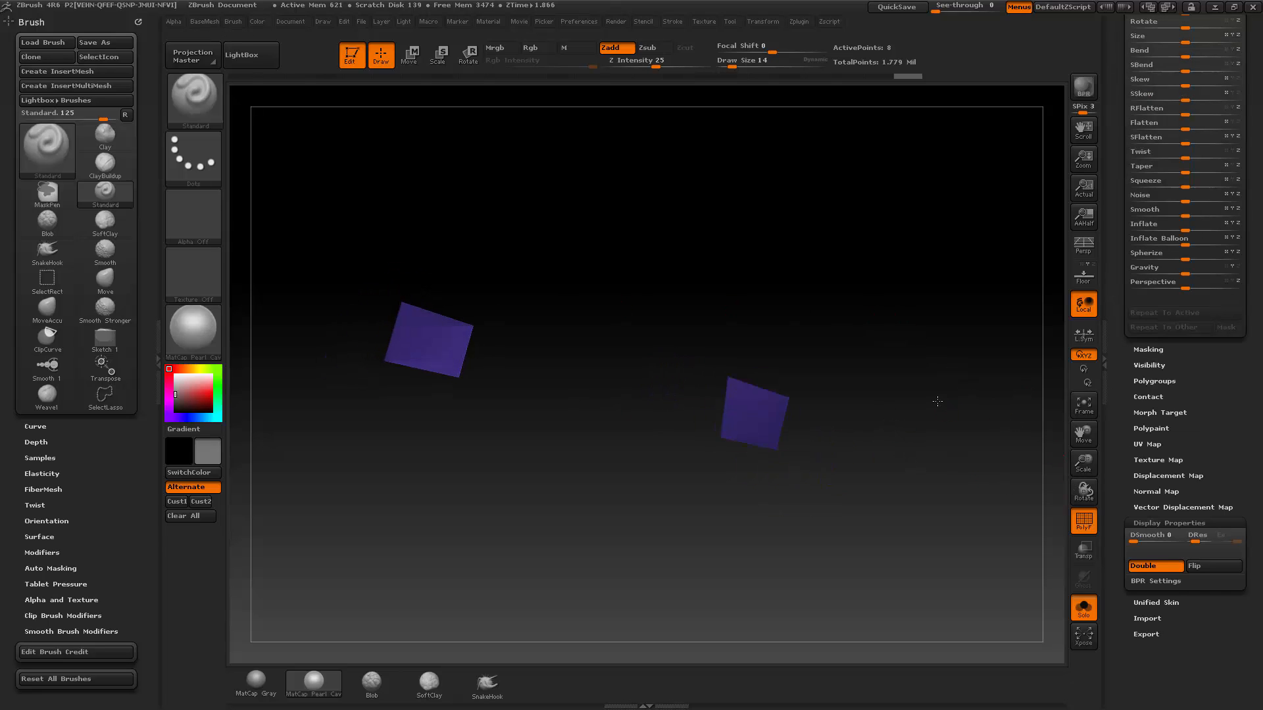
Crease the border of the isolated notch faces and show the whole plate again.
left_click_drag(1132, 396, 1150, 121)
left_click(1144, 251)
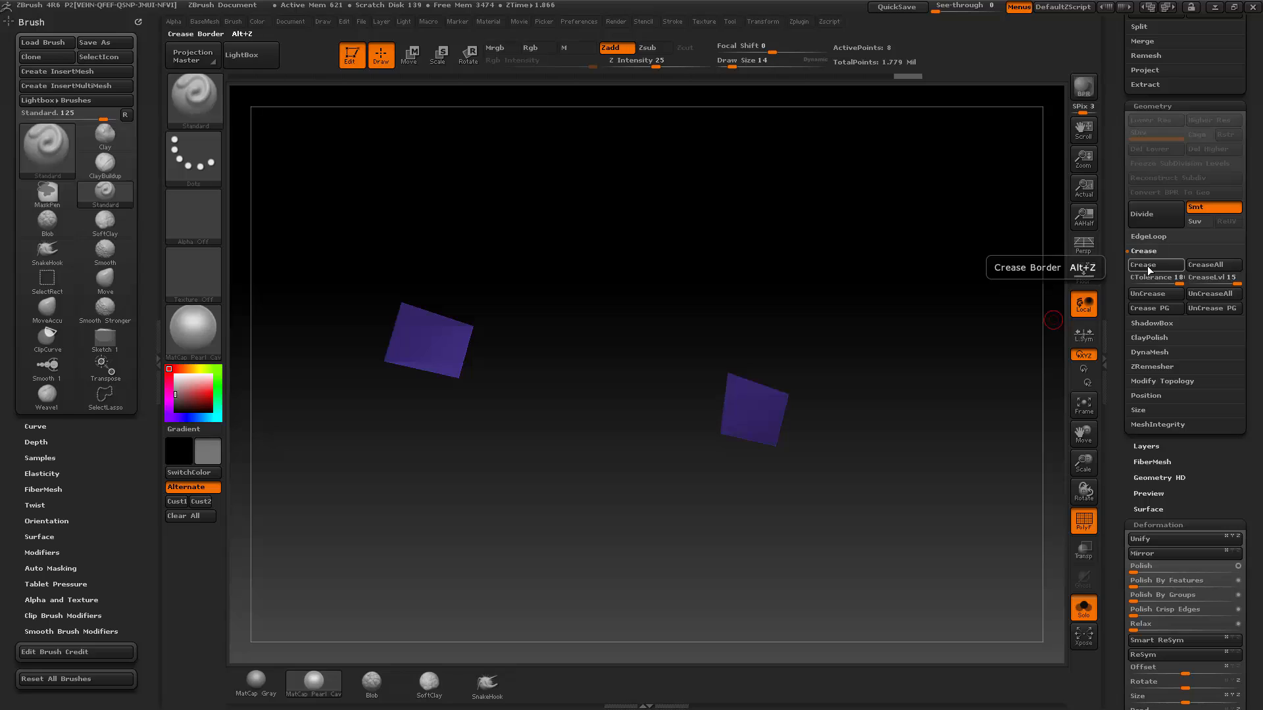
left_click(1147, 266)
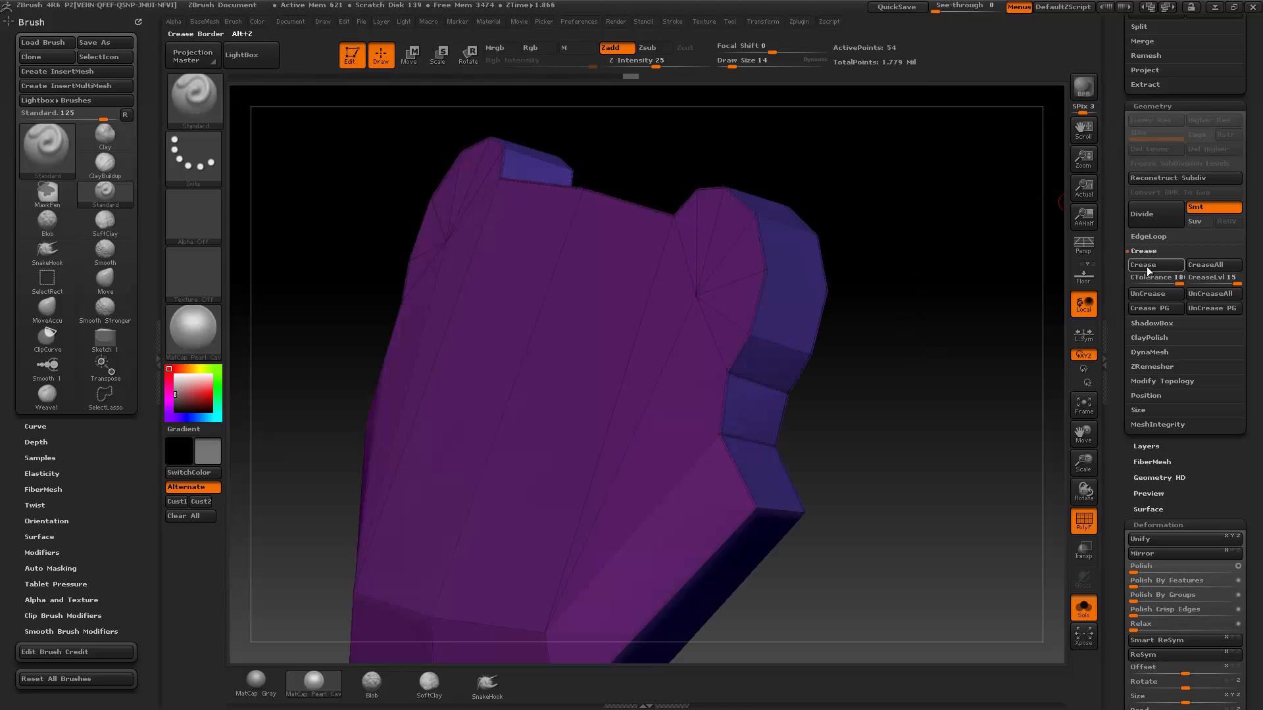
left_click_drag(1037, 300, 894, 368)
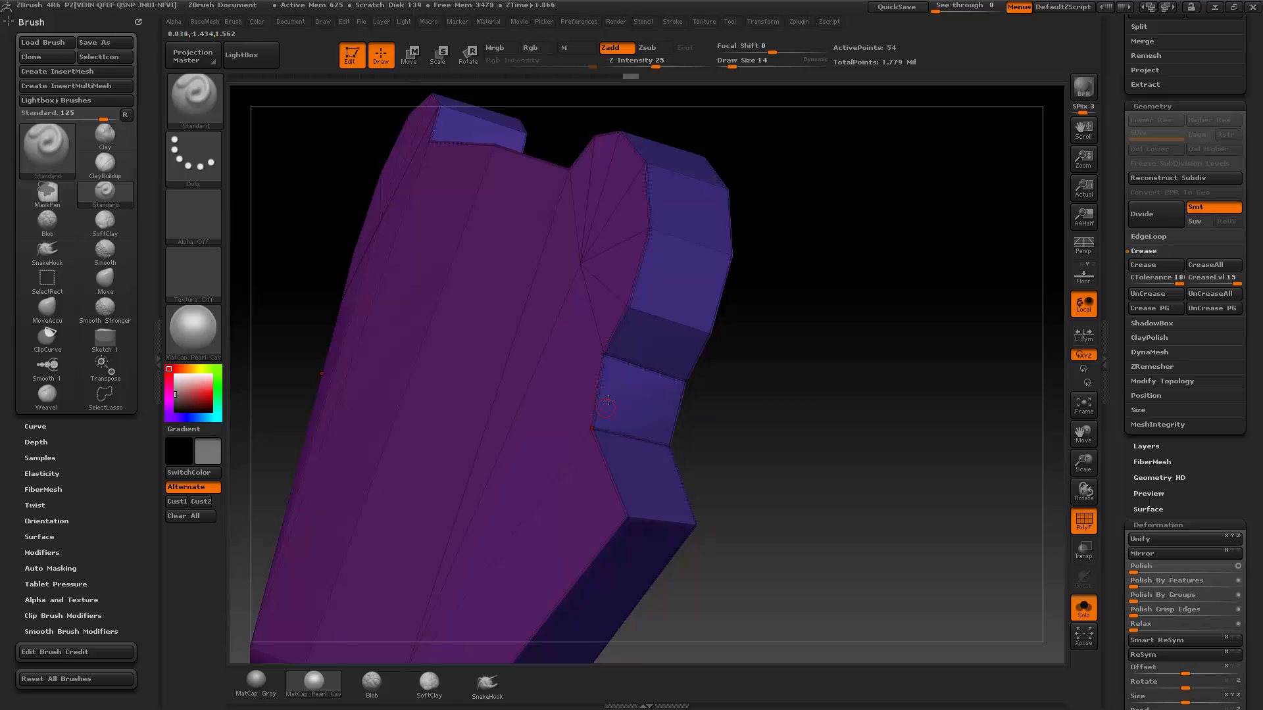
Isolate the long side-wall faces along the plate's lower flanks, crease their borders, and restore the full mesh.
left_click_drag(690, 438, 830, 425)
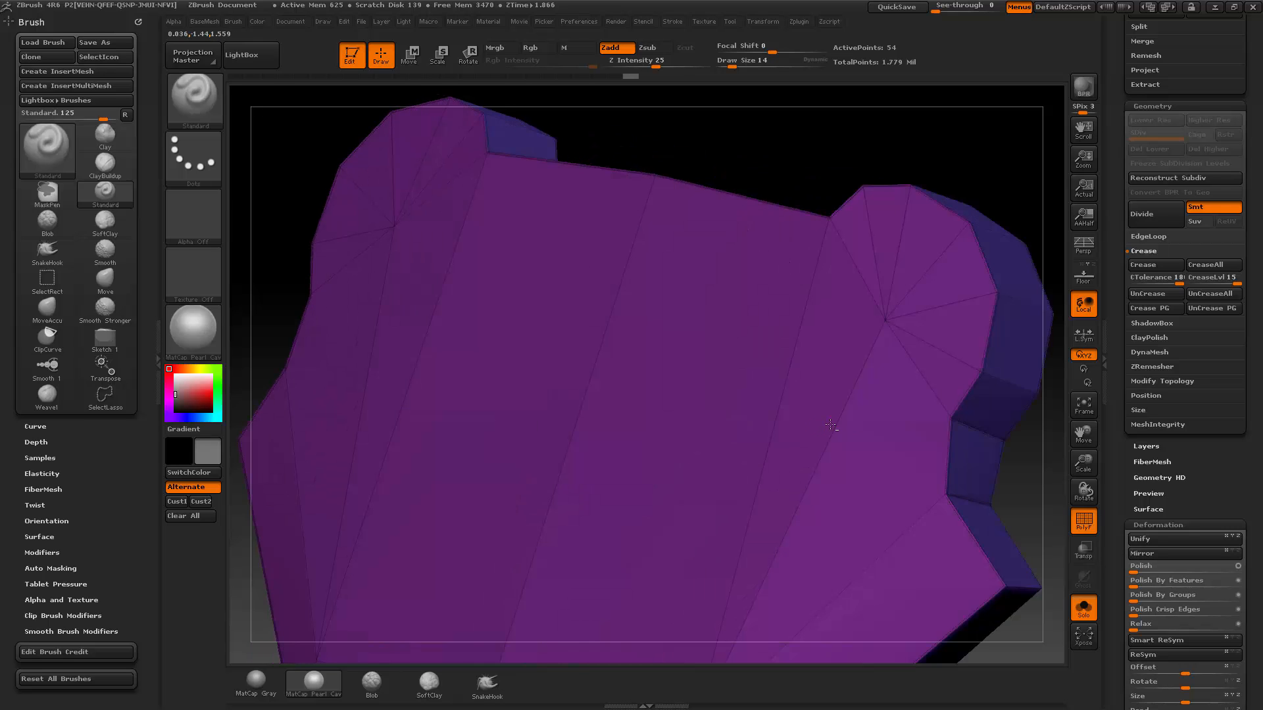
mouse_move(1011, 493)
left_mouse_down()
mouse_move(837, 369)
mouse_move(789, 353)
mouse_move(888, 338)
left_mouse_up()
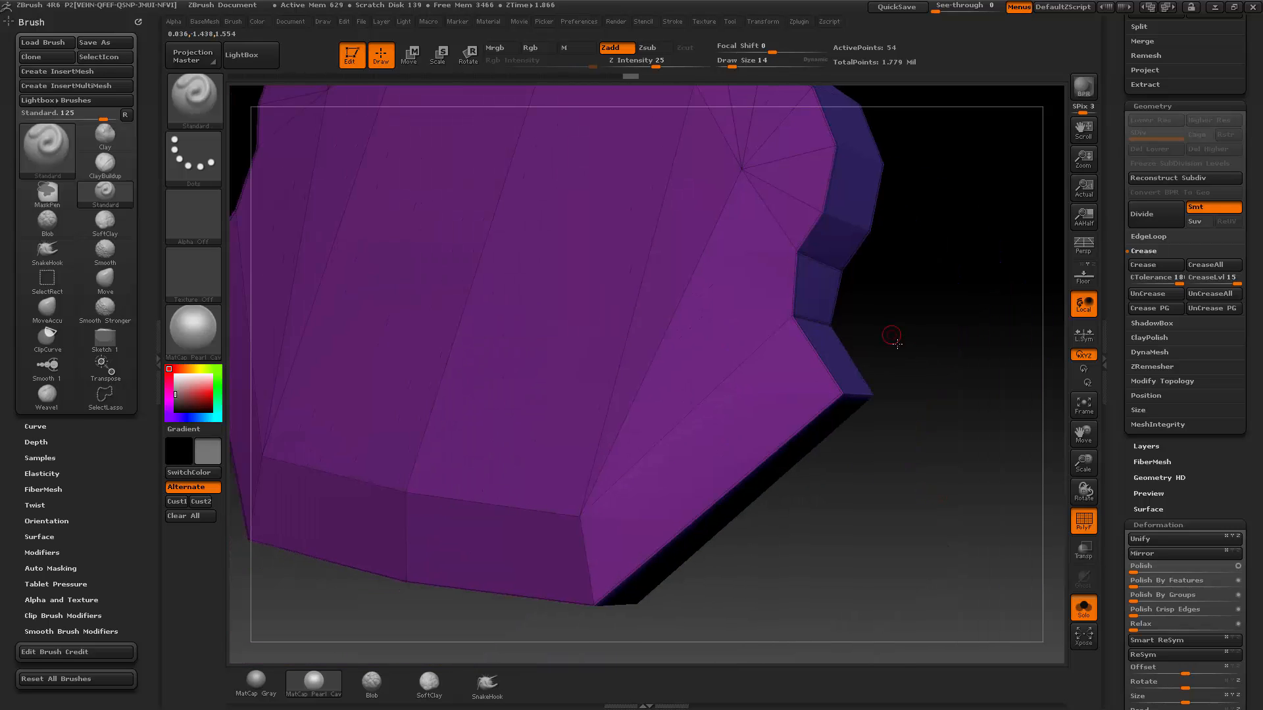
key("ctrl+shift")
mouse_move(849, 444)
left_mouse_down("ctrl+shift")
mouse_move(924, 409)
mouse_move(905, 417)
mouse_move(917, 449)
left_mouse_up("ctrl+shift")
left_click(962, 393, "ctrl+shift")
mouse_move(896, 461)
left_mouse_down("ctrl+shift")
mouse_move(984, 352)
mouse_move(772, 380)
mouse_move(826, 506)
left_mouse_up("ctrl+shift")
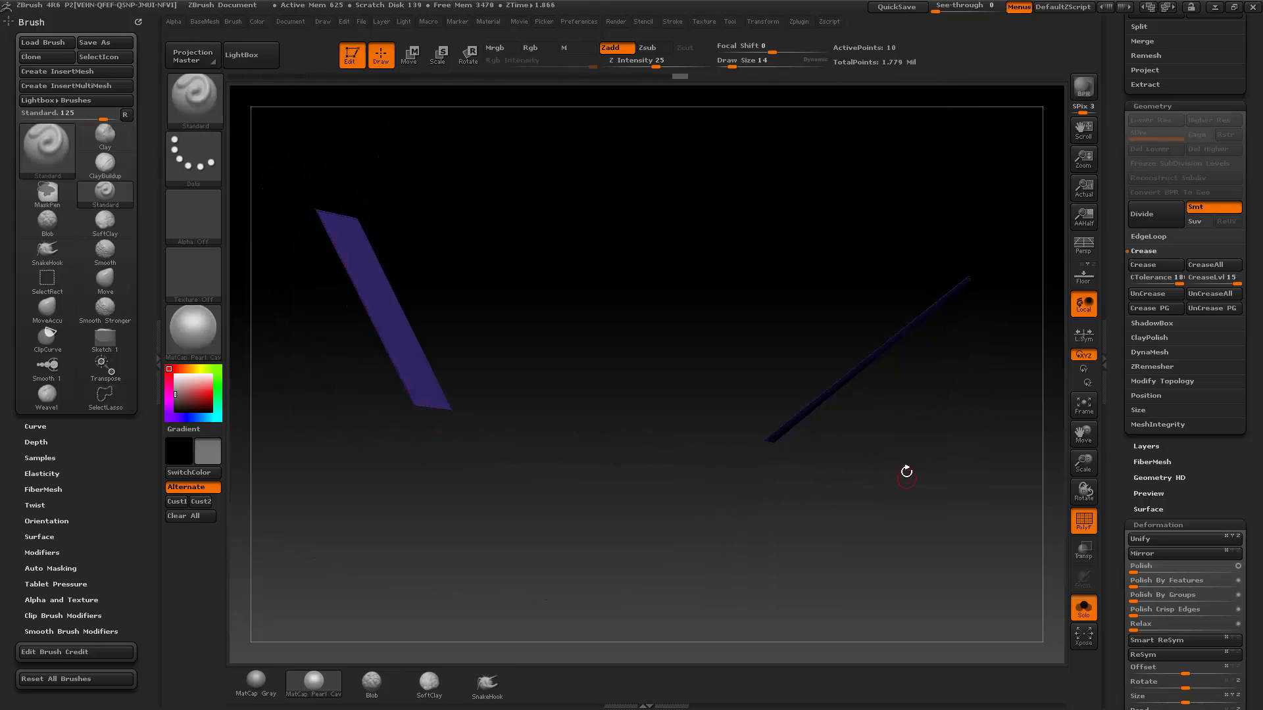
left_click(905, 473, "ctrl+shift")
Lasso the side-wall faces along the plate's upper edge between the ears, crease them, and show everything again.
left_click_drag(914, 485, 921, 464, "alt")
mouse_move(937, 217)
left_mouse_down("alt")
mouse_move(950, 363)
mouse_move(995, 358)
left_mouse_up("alt")
left_click_drag(1001, 290, 993, 371, "alt")
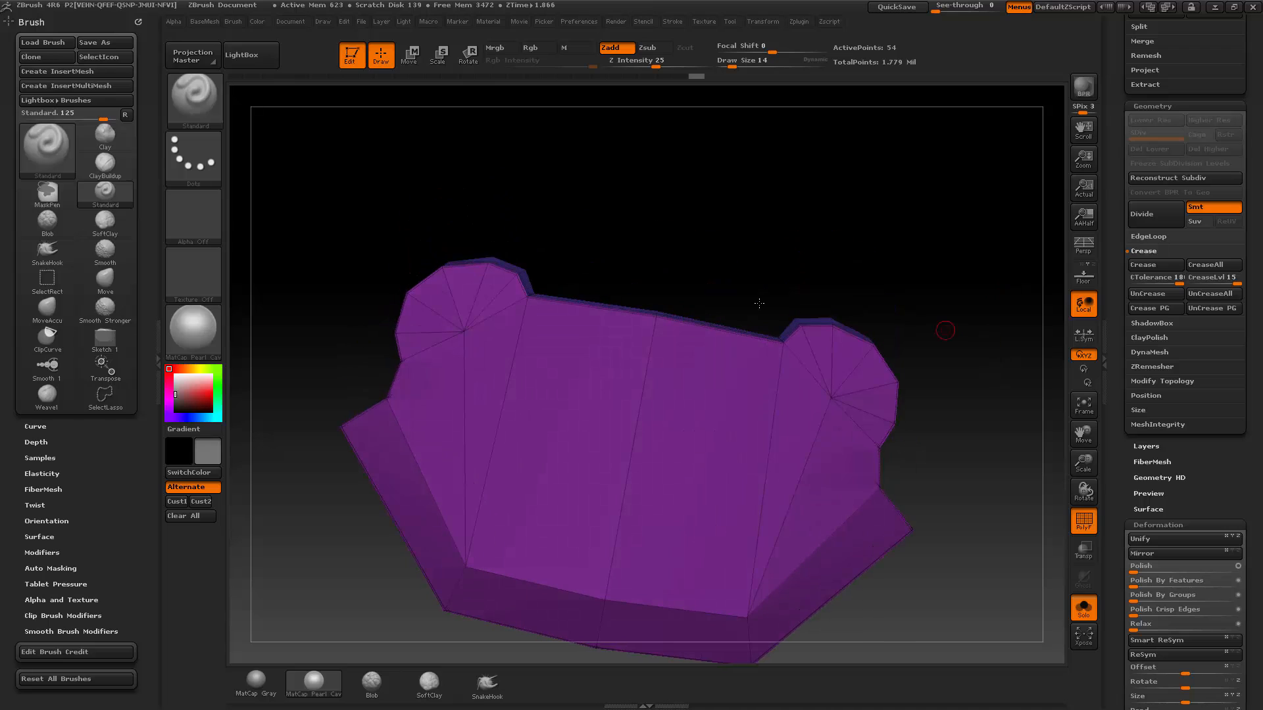
key("ctrl+shift")
mouse_move(577, 268)
left_mouse_down("ctrl+shift")
mouse_move(516, 306)
mouse_move(806, 339)
left_mouse_up("ctrl+shift")
left_click(860, 277, "ctrl+shift")
left_click_drag(971, 375, 971, 250, "alt")
Isolate the lower bevel strip with its end faces, crease its border, and restore the full mesh.
left_click_drag(983, 317, 970, 342)
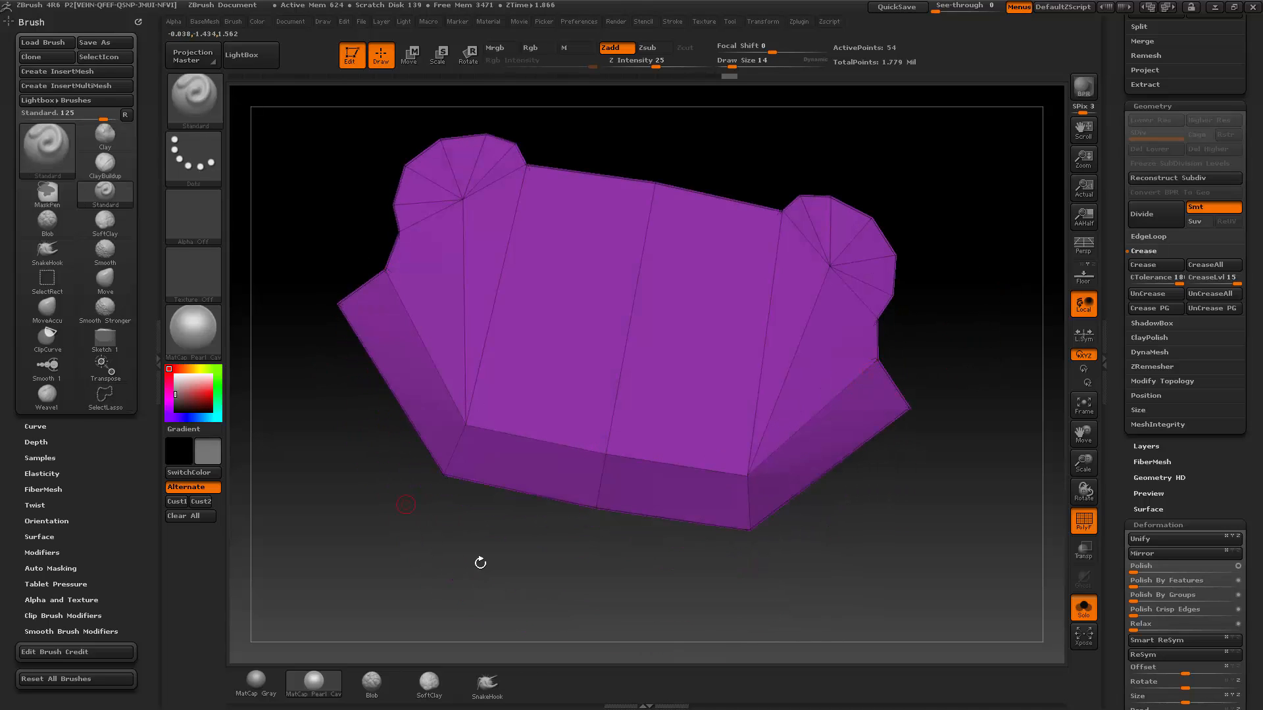
mouse_move(480, 563)
left_mouse_down()
mouse_move(626, 516)
mouse_move(767, 420)
mouse_move(978, 395)
mouse_move(968, 440)
left_mouse_up()
mouse_move(956, 411)
left_mouse_down()
mouse_move(896, 378)
mouse_move(907, 366)
mouse_move(771, 351)
mouse_move(421, 242)
mouse_move(545, 359)
mouse_move(809, 440)
left_mouse_up()
mouse_move(967, 366)
left_mouse_down()
mouse_move(953, 431)
mouse_move(916, 443)
mouse_move(894, 416)
mouse_move(830, 388)
mouse_move(921, 324)
mouse_move(887, 311)
left_mouse_up()
left_click(719, 313, "ctrl+shift")
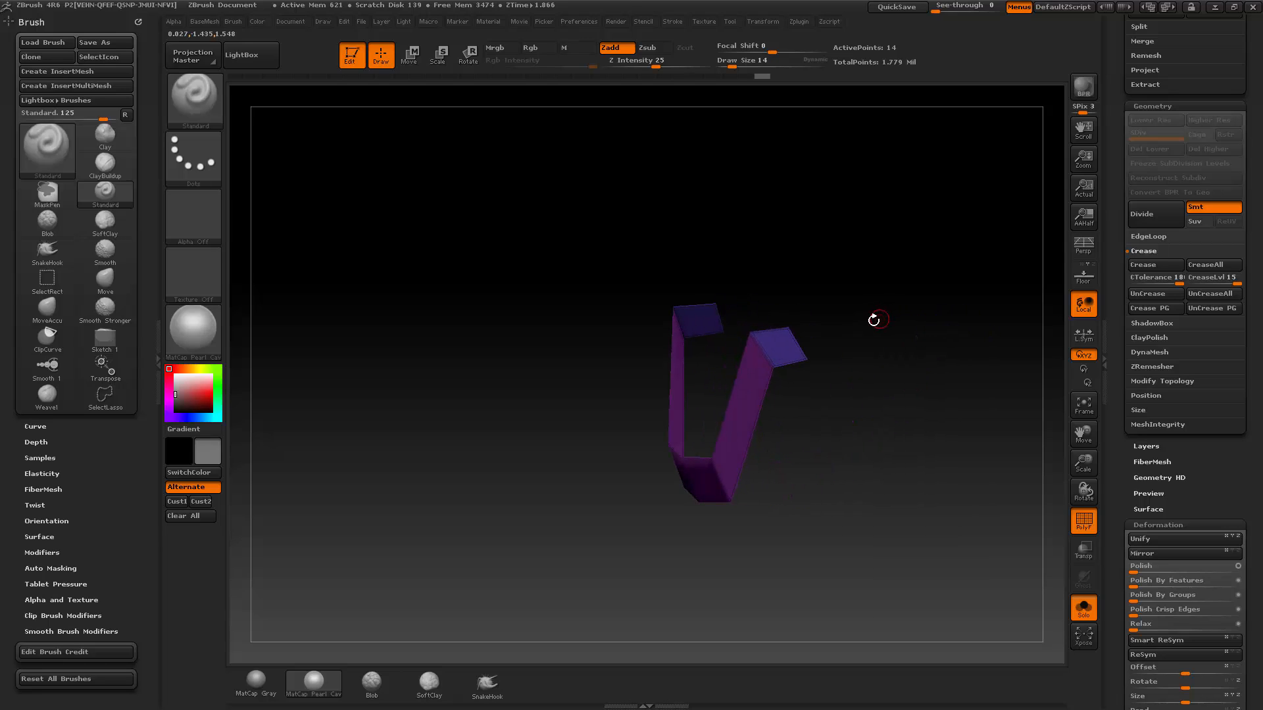
mouse_move(846, 349)
left_mouse_down("ctrl+shift")
mouse_move(776, 284)
mouse_move(771, 329)
mouse_move(800, 388)
mouse_move(930, 366)
mouse_move(954, 386)
mouse_move(924, 380)
mouse_move(944, 332)
mouse_move(934, 327)
mouse_move(930, 411)
mouse_move(929, 398)
left_mouse_up("ctrl+shift")
left_click(946, 393, "ctrl+shift")
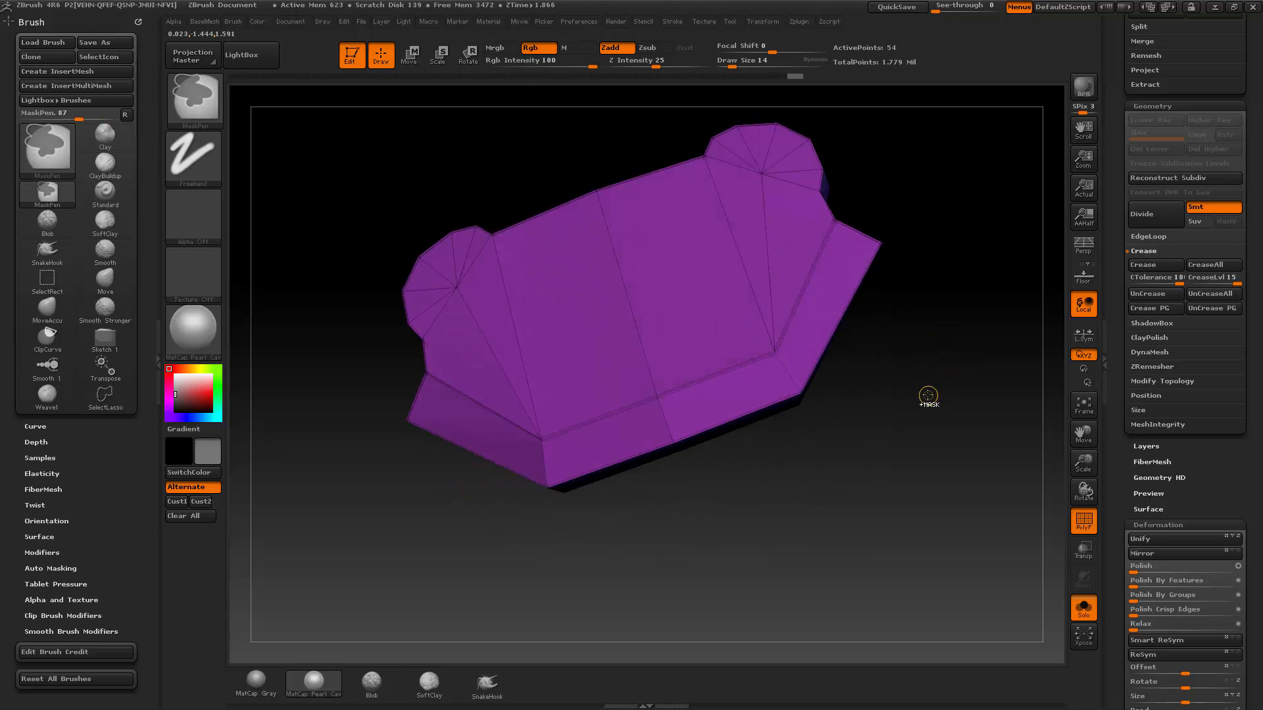
Try one subdivision on the creased mesh with the polyframe hidden, undo it, and show the polyframe again.
key("ctrl+d")
left_click(1084, 520)
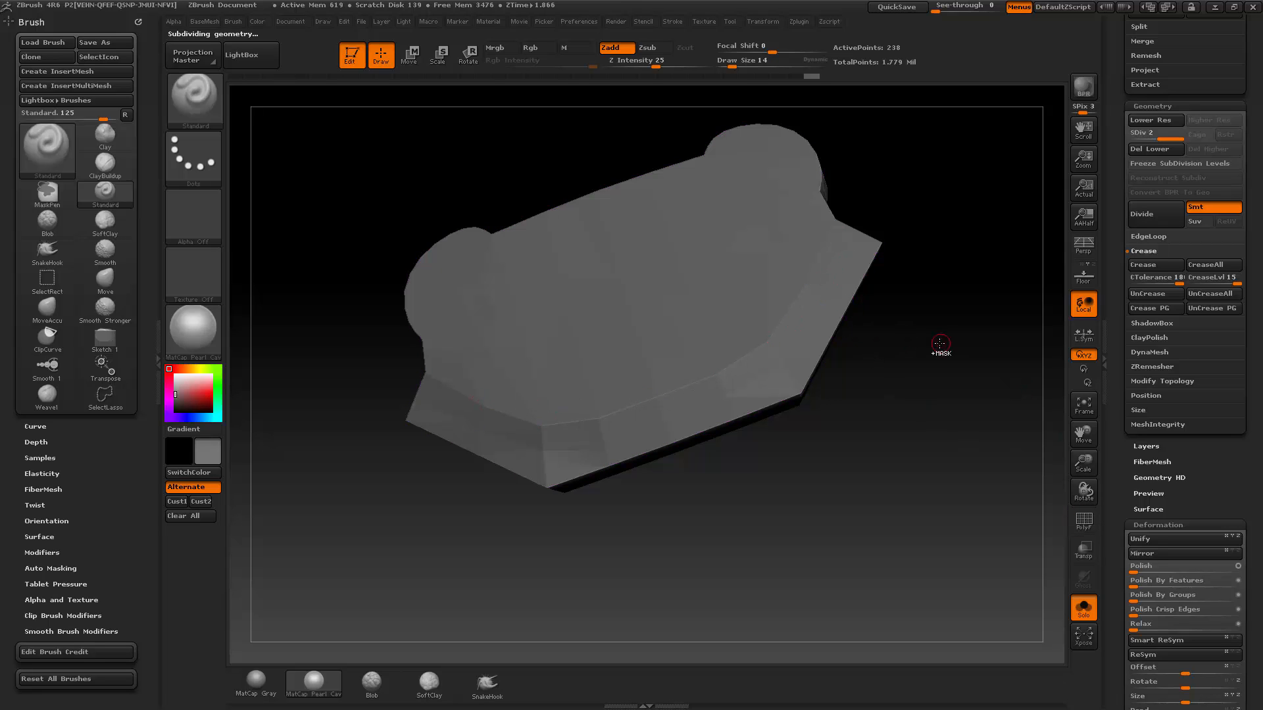
key("ctrl+z")
left_click(1082, 520)
Isolate the middle part of the lower bevel, crease its border at the corners, and show the full mesh.
left_click_drag(973, 428, 896, 321)
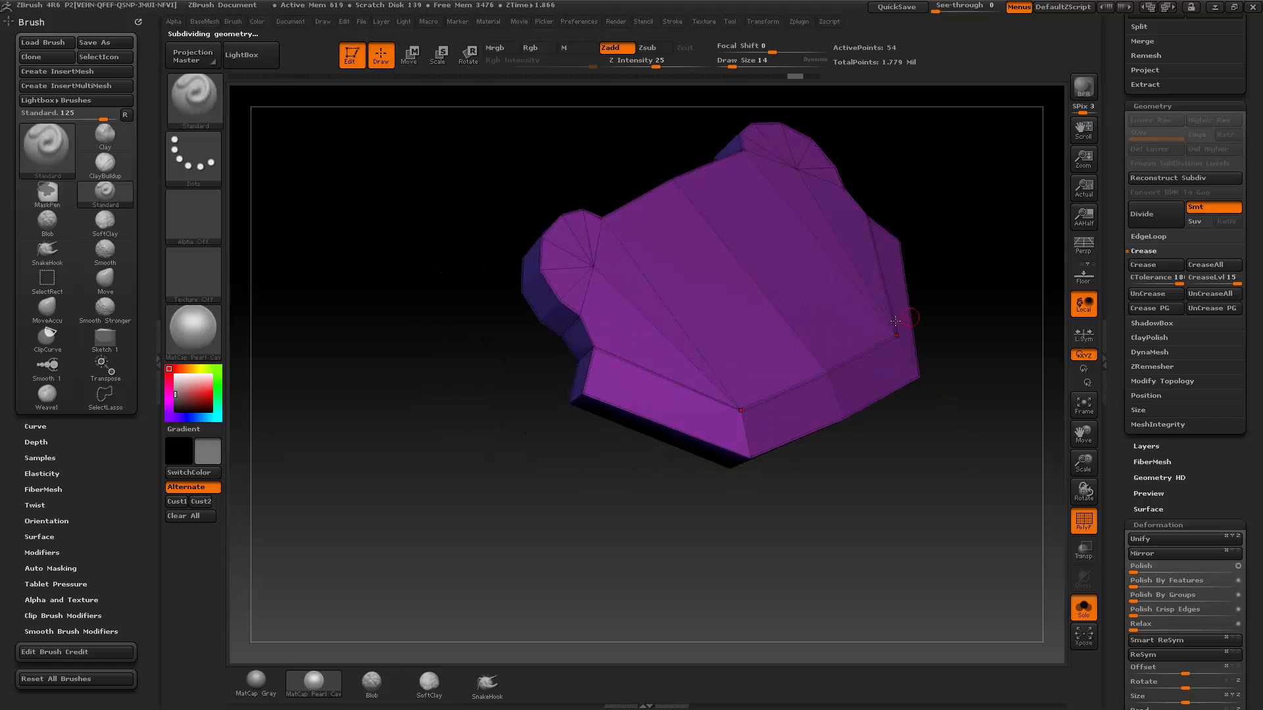
left_click_drag(789, 395, 835, 437)
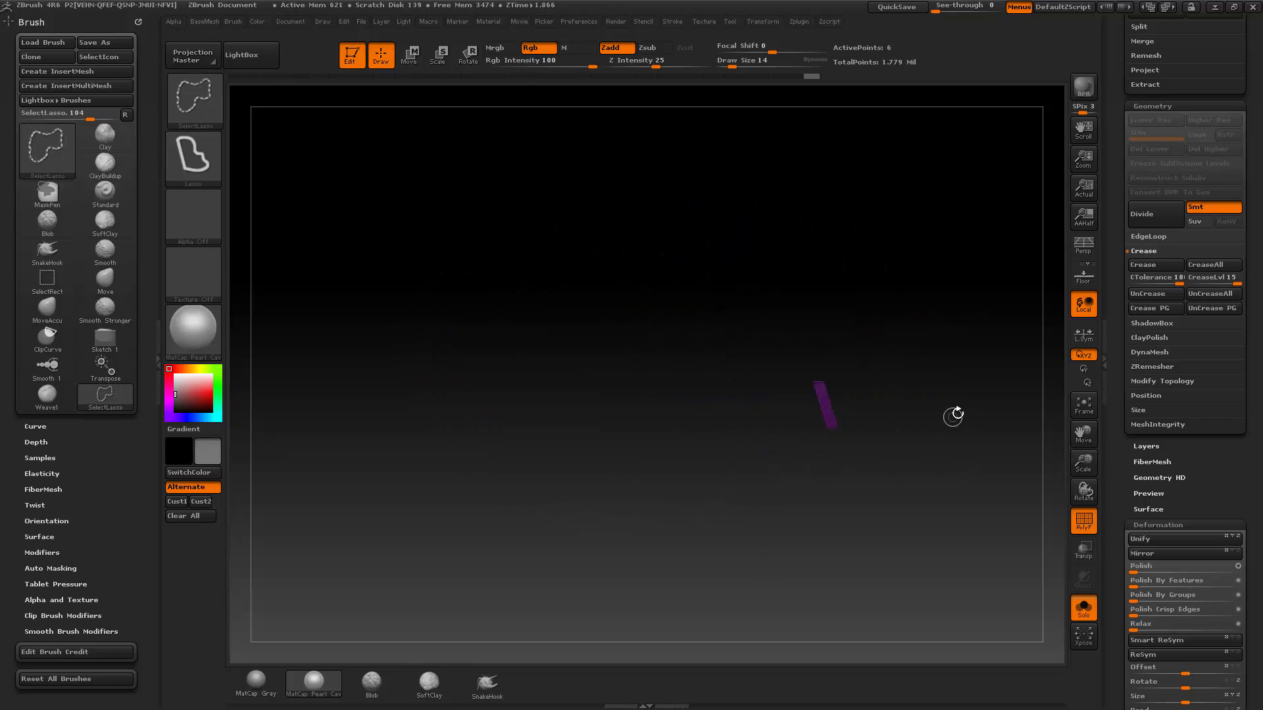
left_click_drag(953, 415, 917, 413)
left_click(913, 403, "ctrl+shift")
left_click_drag(950, 369, 702, 453)
Test another subdivision level with the polyframe hidden and examine the plate's creased edges from several angles.
key("shift+f")
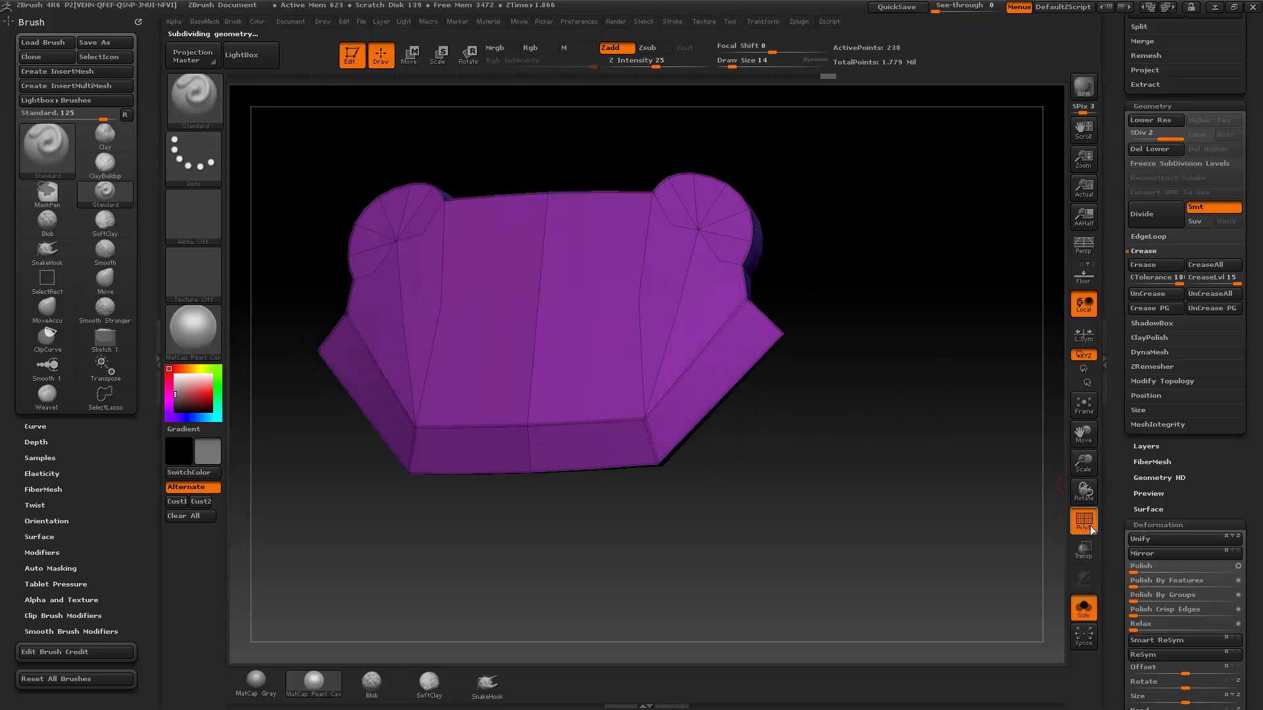
key("ctrl+d")
left_click_drag(975, 471, 940, 399)
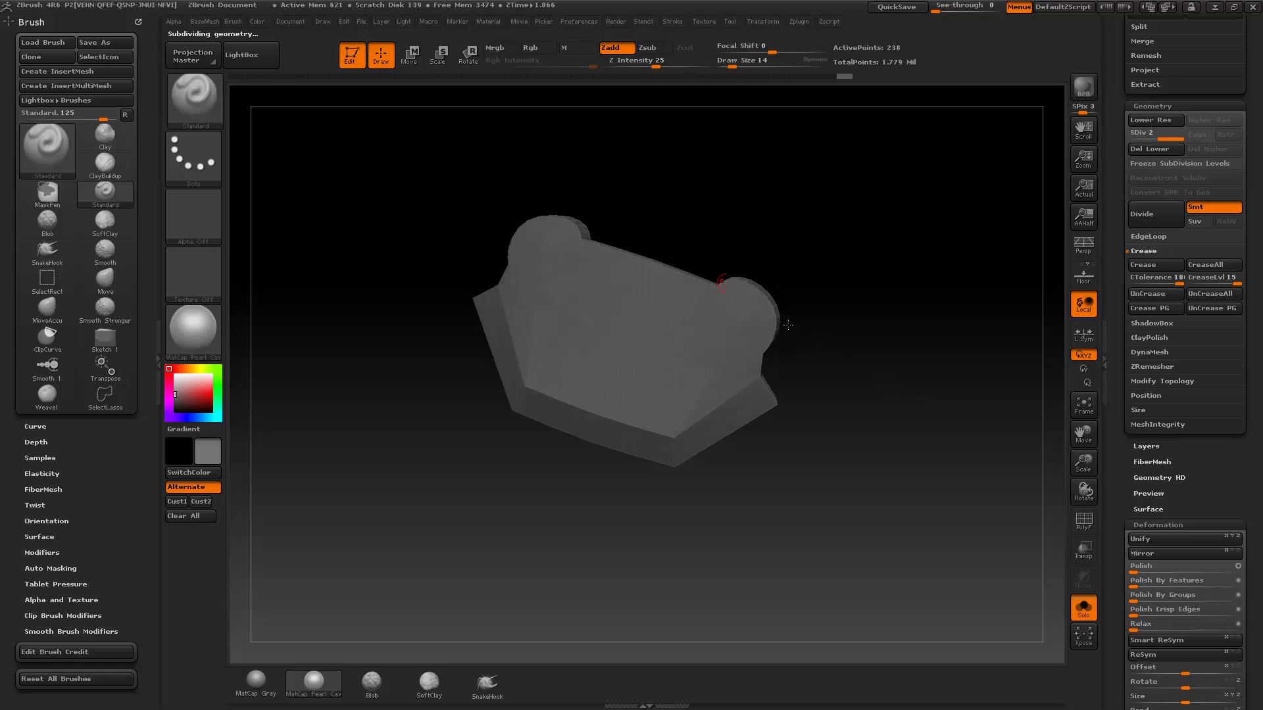
left_click_drag(684, 484, 939, 364)
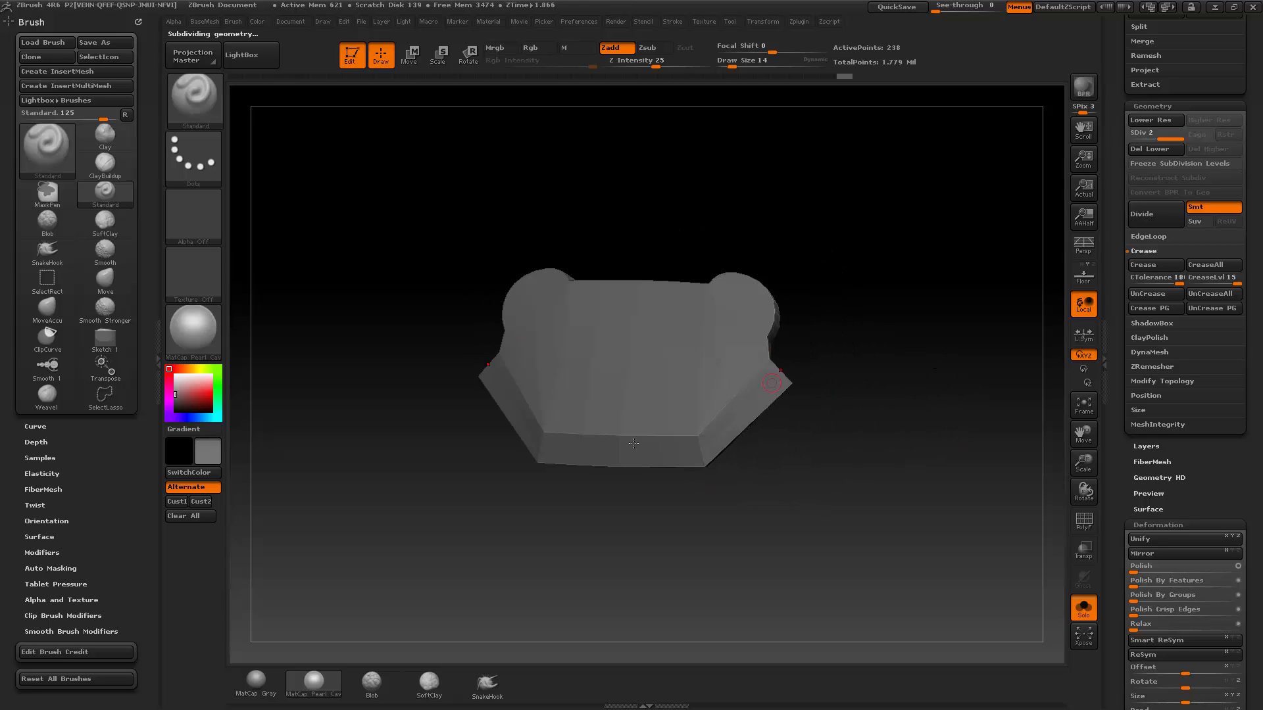
mouse_move(1015, 460)
left_mouse_down()
mouse_move(938, 357)
mouse_move(950, 459)
mouse_move(921, 471)
mouse_move(868, 382)
mouse_move(927, 361)
mouse_move(905, 368)
mouse_move(840, 344)
mouse_move(716, 369)
mouse_move(755, 436)
left_mouse_up()
left_click(1084, 609)
Mask the isolated front faces, show the whole plate, and invert the mask so only the front stays editable.
key("ctrl")
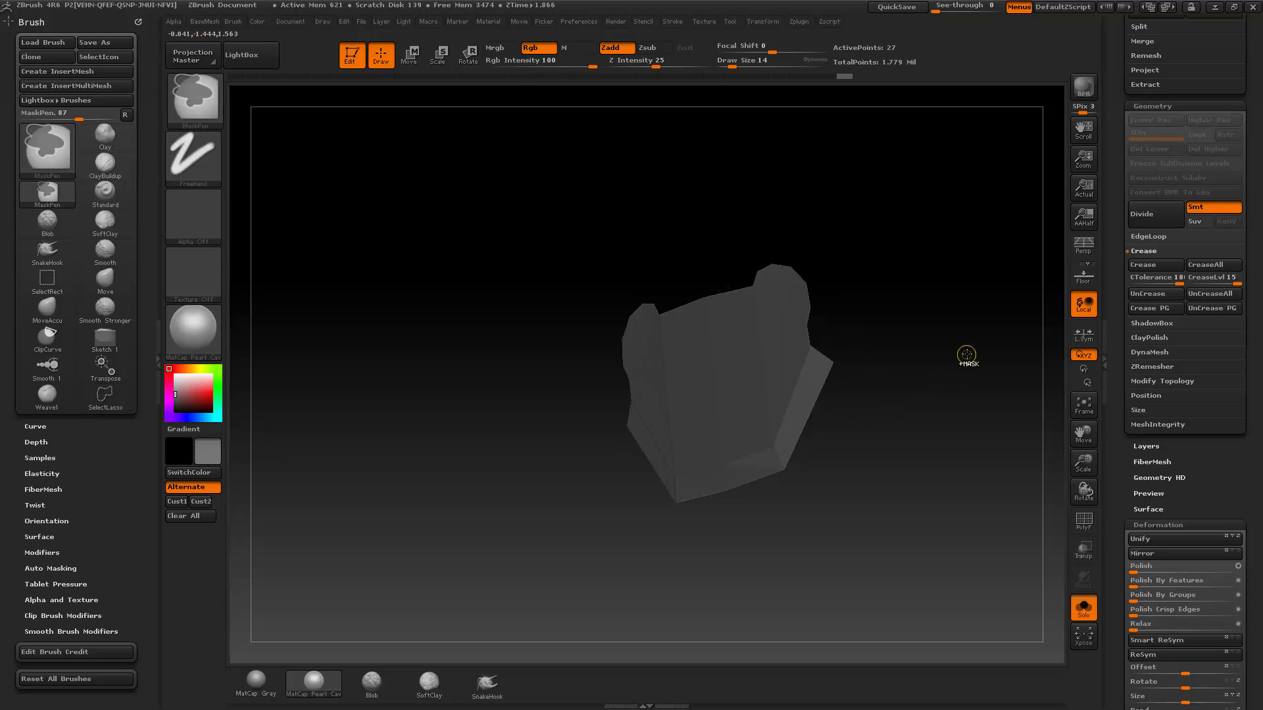
left_click(997, 303, "ctrl")
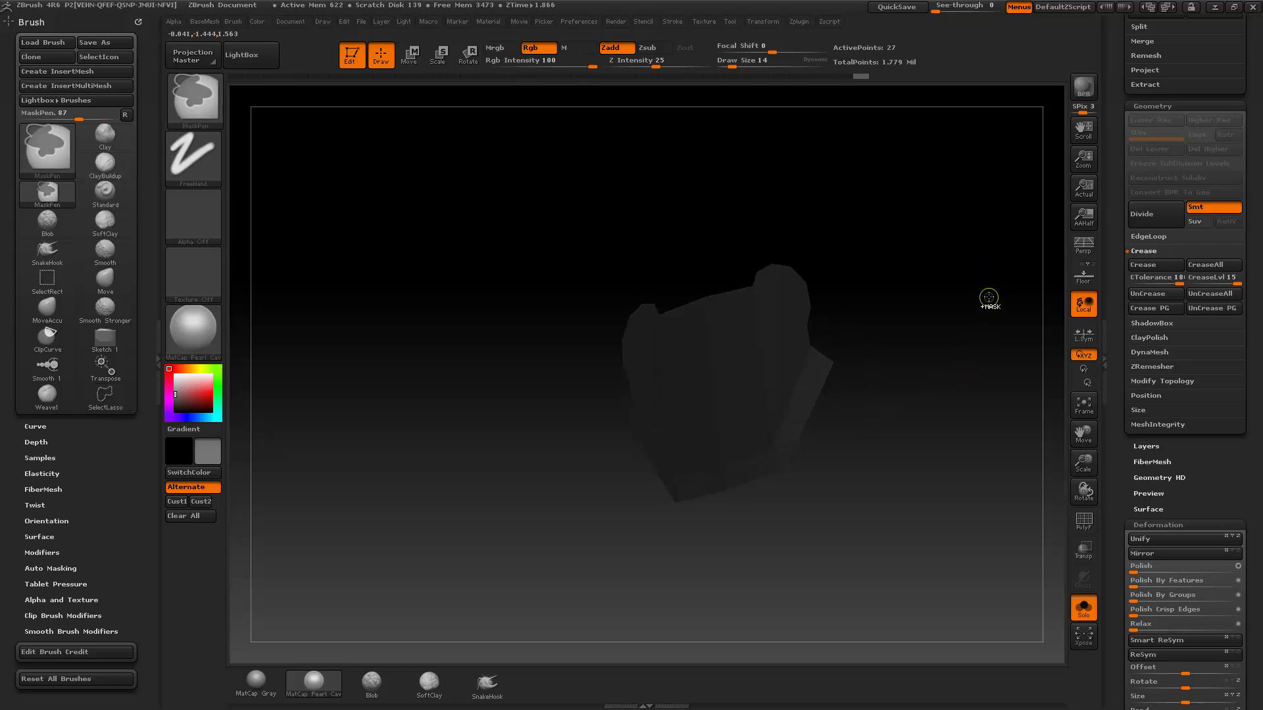
key("ctrl+shift")
left_click(997, 302, "ctrl+shift")
left_click(996, 301, "ctrl")
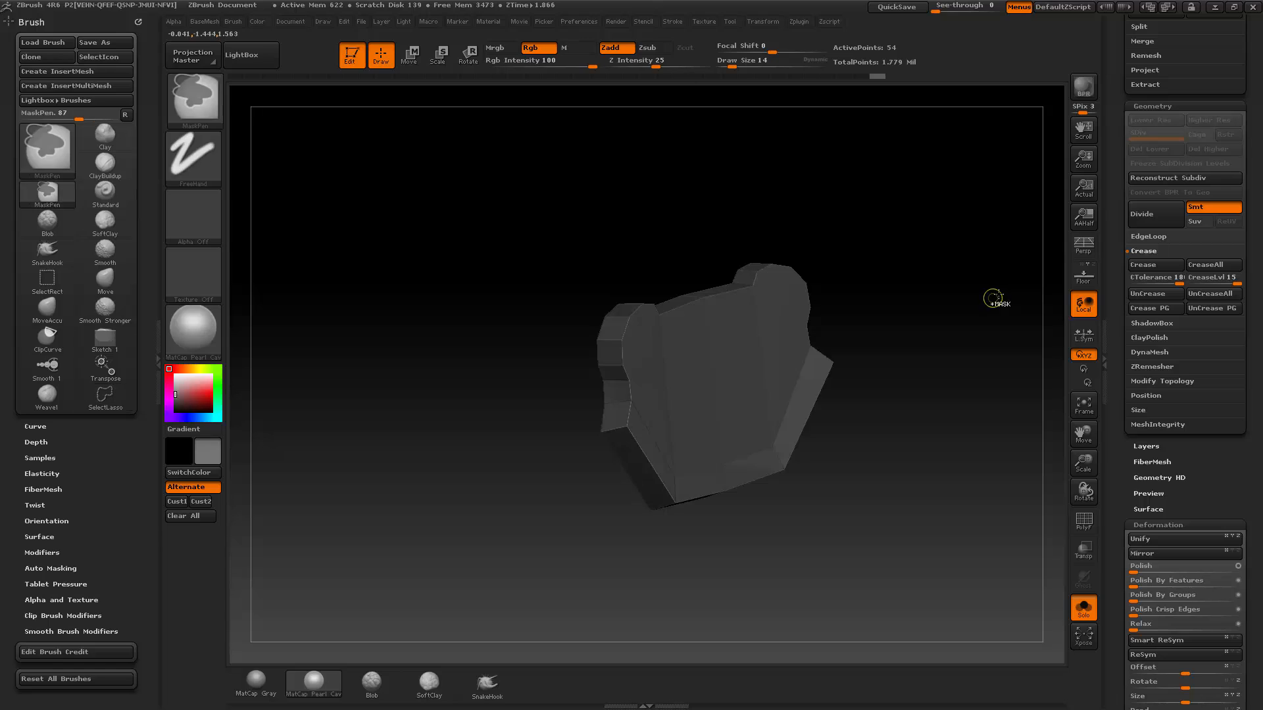
Shift the unmasked front faces of the plate slightly with the Transpose Move tool.
mouse_move(894, 333)
left_mouse_down()
mouse_move(832, 338)
mouse_move(927, 329)
mouse_move(981, 351)
mouse_move(888, 340)
mouse_move(944, 340)
mouse_move(910, 398)
left_mouse_up()
key("w")
left_click(728, 405)
left_click_drag(716, 394, 737, 387)
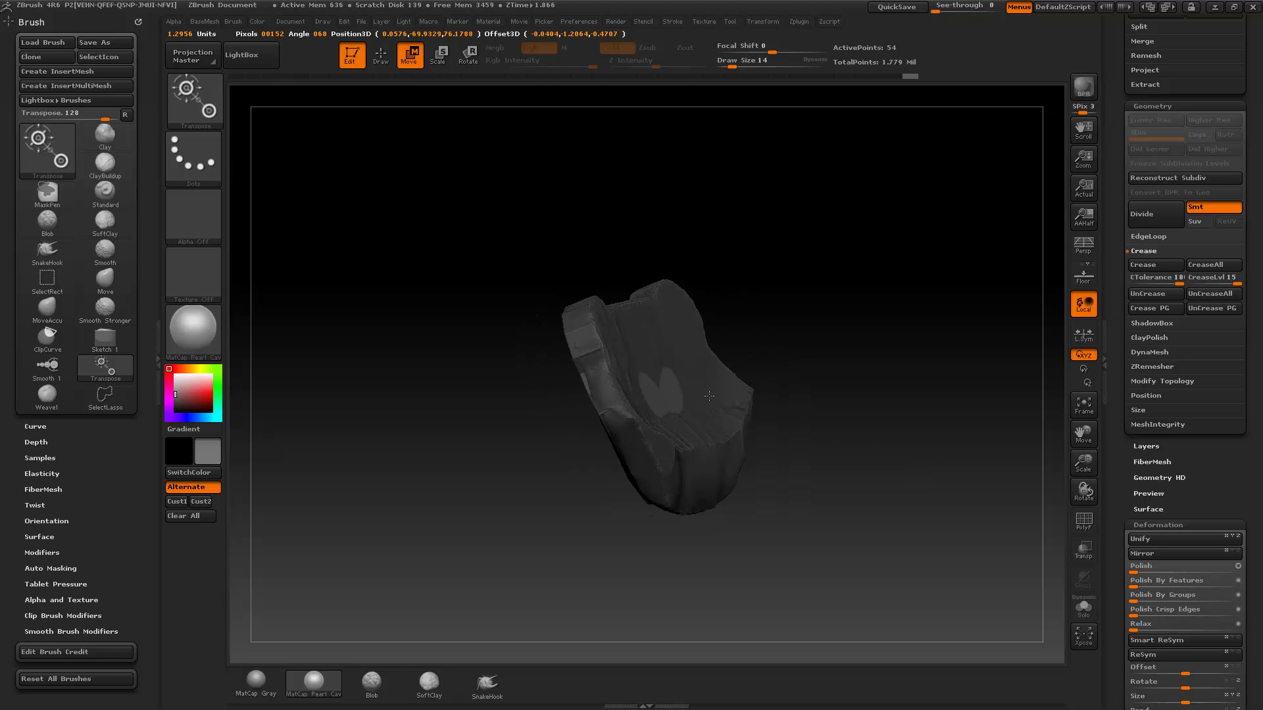
mouse_move(818, 381)
left_mouse_down()
mouse_move(862, 336)
mouse_move(949, 358)
mouse_move(945, 296)
mouse_move(950, 319)
mouse_move(567, 450)
left_mouse_up()
Switch to the Move brush at draw size 82 and adjust the plate's lower side corner against the helmet.
key("q")
key("b")
key("m")
key("v")
mouse_move(559, 509)
left_mouse_down()
mouse_move(572, 530)
mouse_move(697, 424)
left_mouse_up()
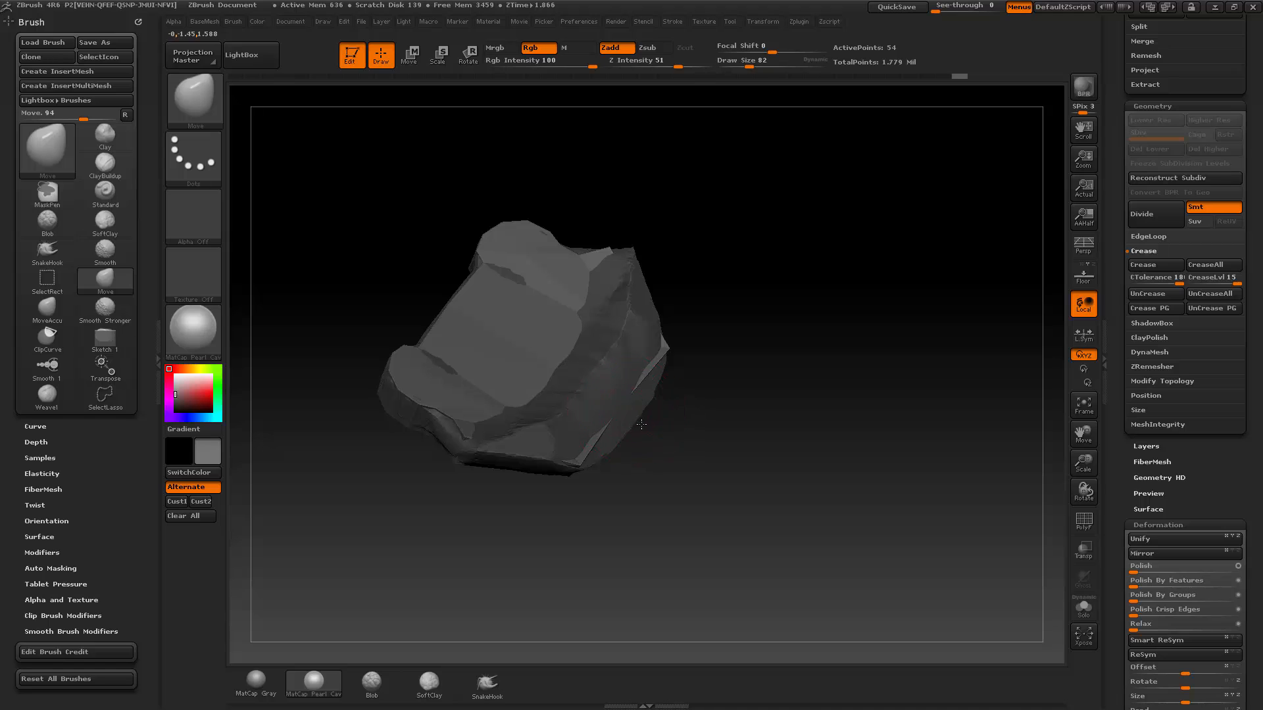
left_click_drag(645, 401, 692, 353)
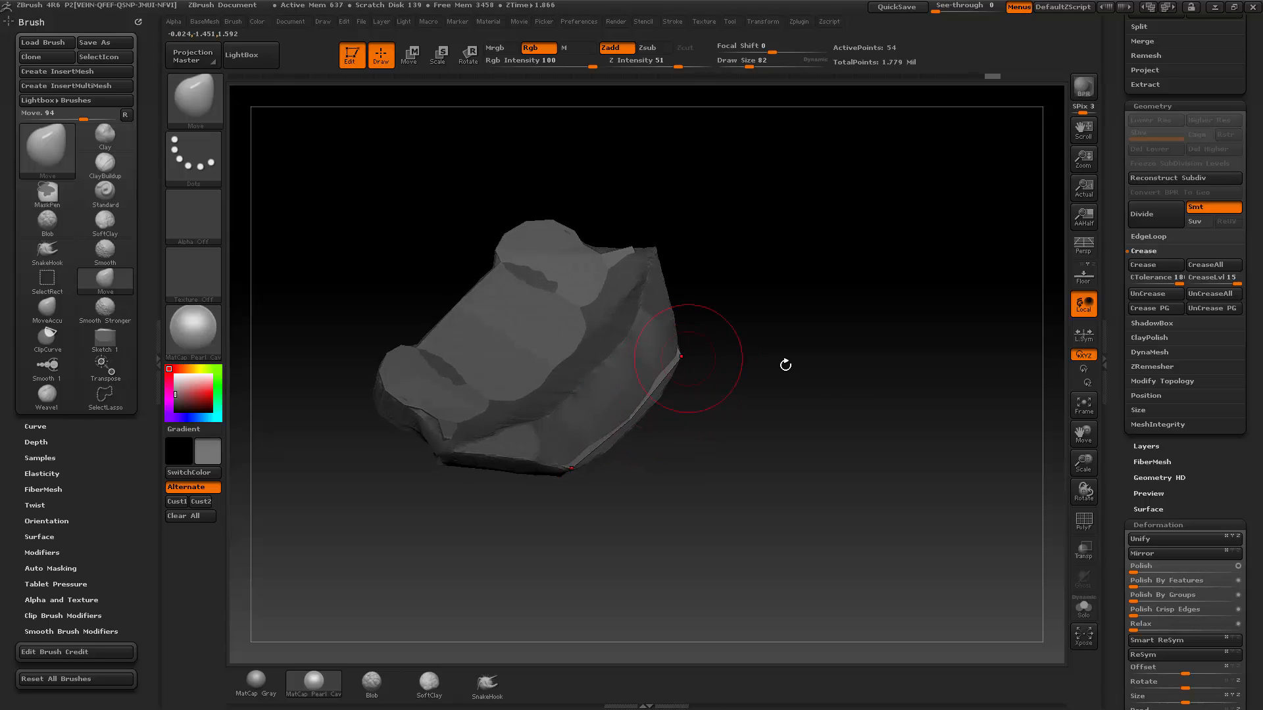
mouse_move(783, 365)
left_mouse_down()
mouse_move(784, 319)
mouse_move(789, 352)
mouse_move(659, 359)
mouse_move(806, 287)
mouse_move(882, 321)
mouse_move(860, 293)
left_mouse_up()
Enlarge the Move brush's draw size to 122 and invert the mask on the plate.
key("s")
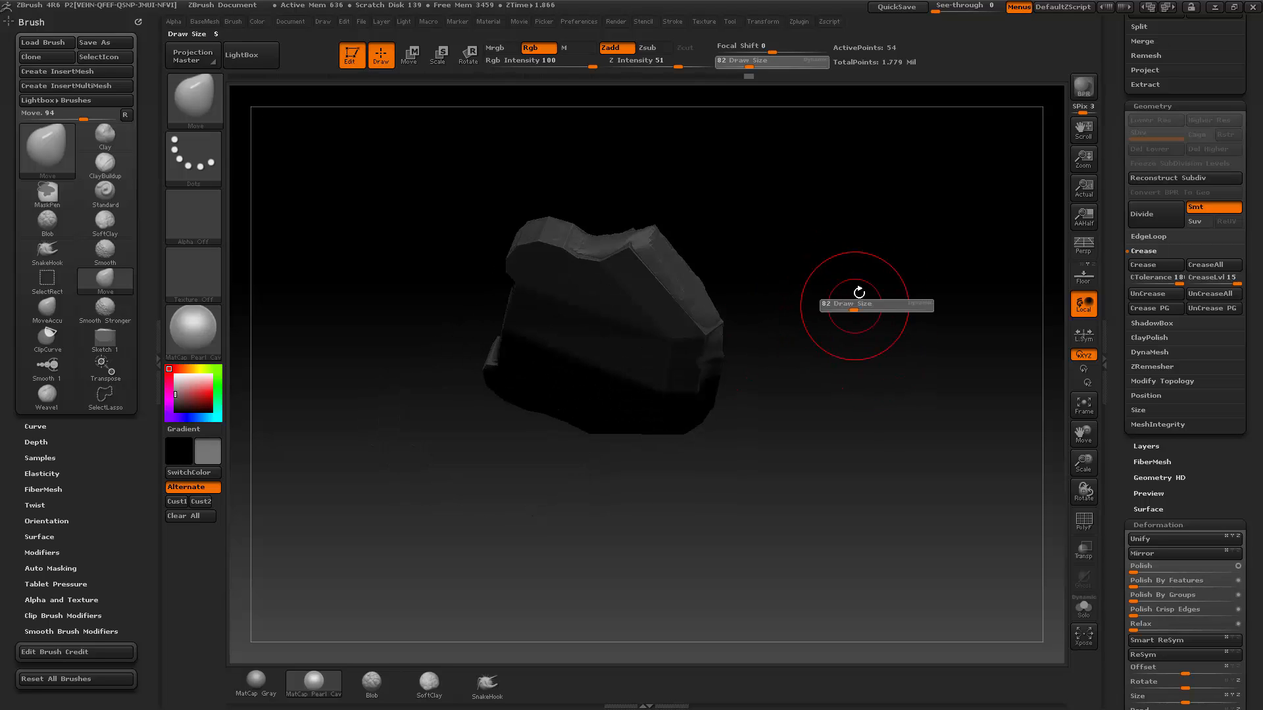
left_click(850, 310)
mouse_move(872, 342)
left_mouse_down()
mouse_move(891, 281)
mouse_move(885, 320)
mouse_move(774, 271)
left_mouse_up()
key("b")
key("s")
key("t")
left_click(886, 324, "ctrl")
Nudge the plate's lower side corner outward with the Move brush at draw size 122.
key("b")
key("m")
key("v")
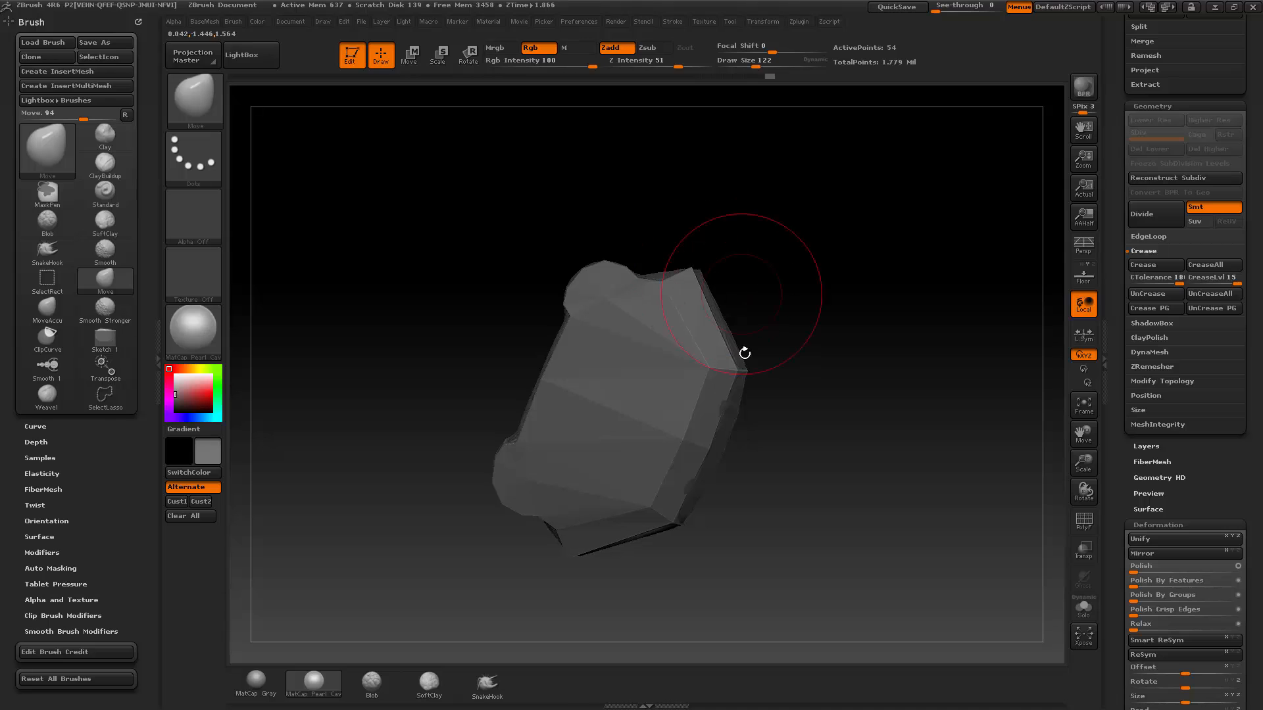
left_click_drag(741, 368, 745, 369)
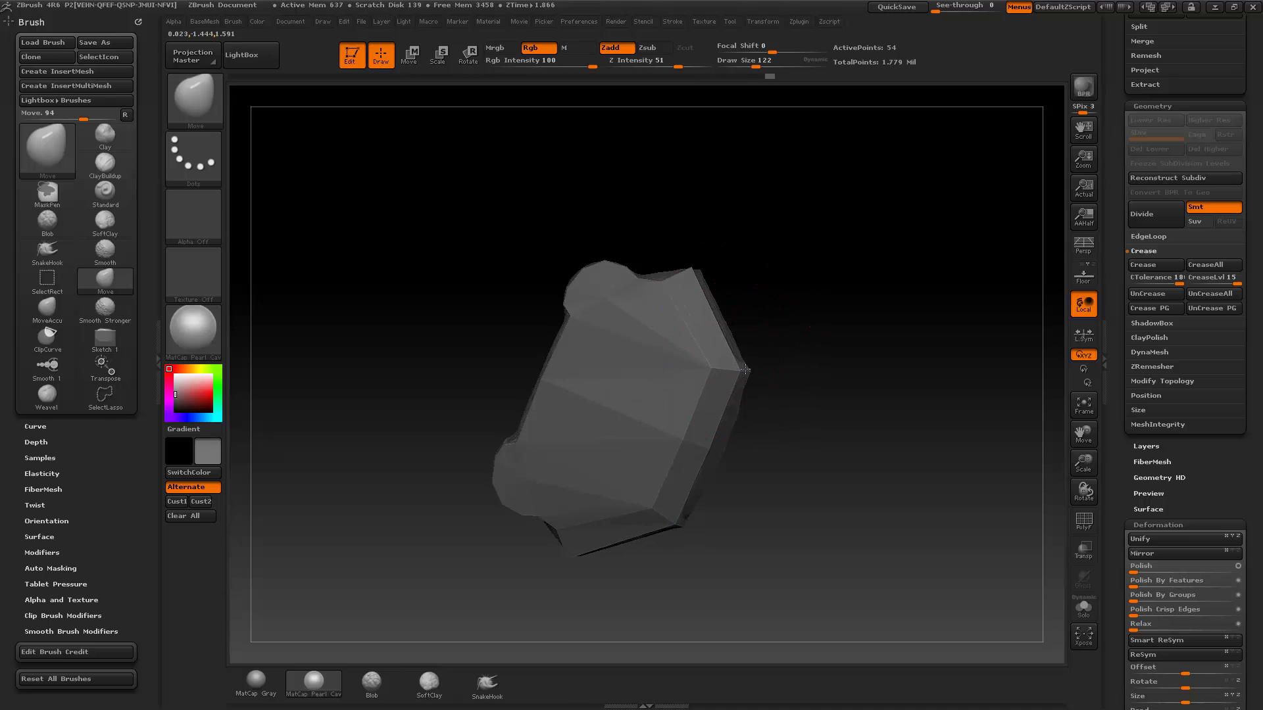
Show the polyframe, reduce the Move brush's draw size to 86, and check the plate's fit on the helmet.
left_click(1083, 520)
key("s")
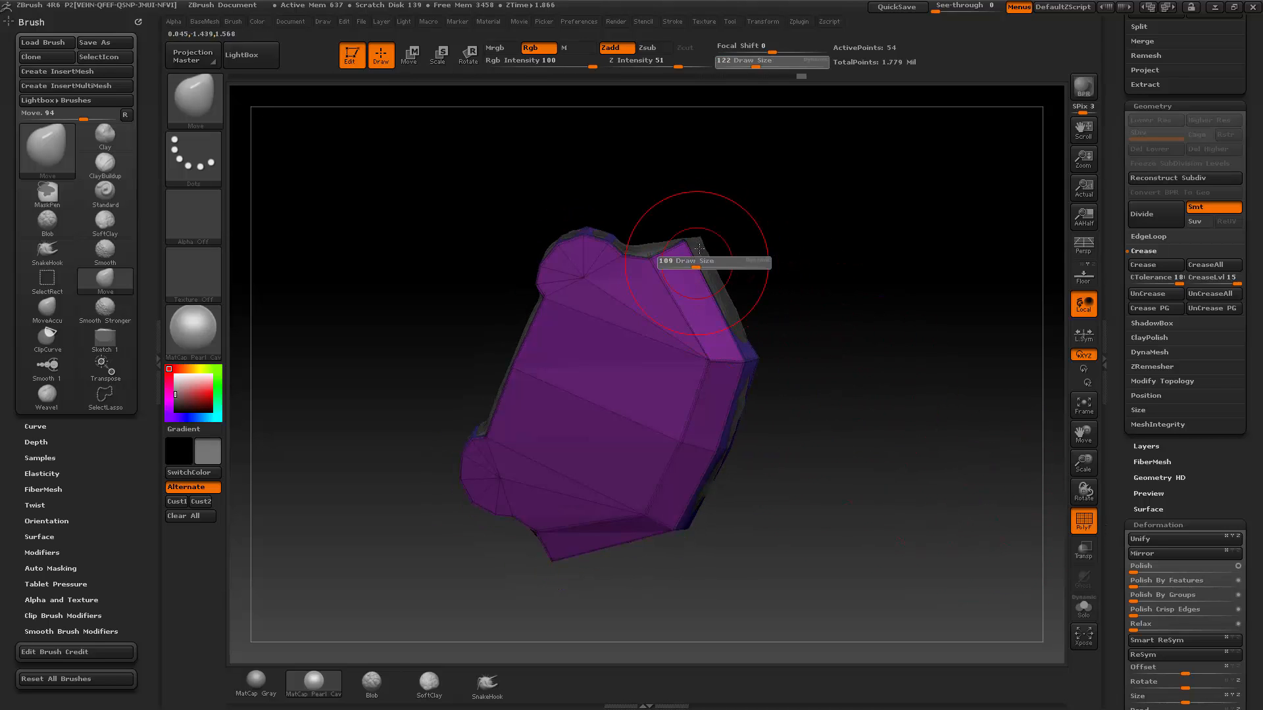
mouse_move(697, 241)
left_mouse_down()
mouse_move(704, 234)
mouse_move(683, 261)
mouse_move(645, 243)
left_mouse_up()
key("s")
mouse_move(574, 303)
left_mouse_down()
mouse_move(657, 330)
mouse_move(832, 262)
left_mouse_up()
left_click_drag(832, 262, 864, 221, "alt")
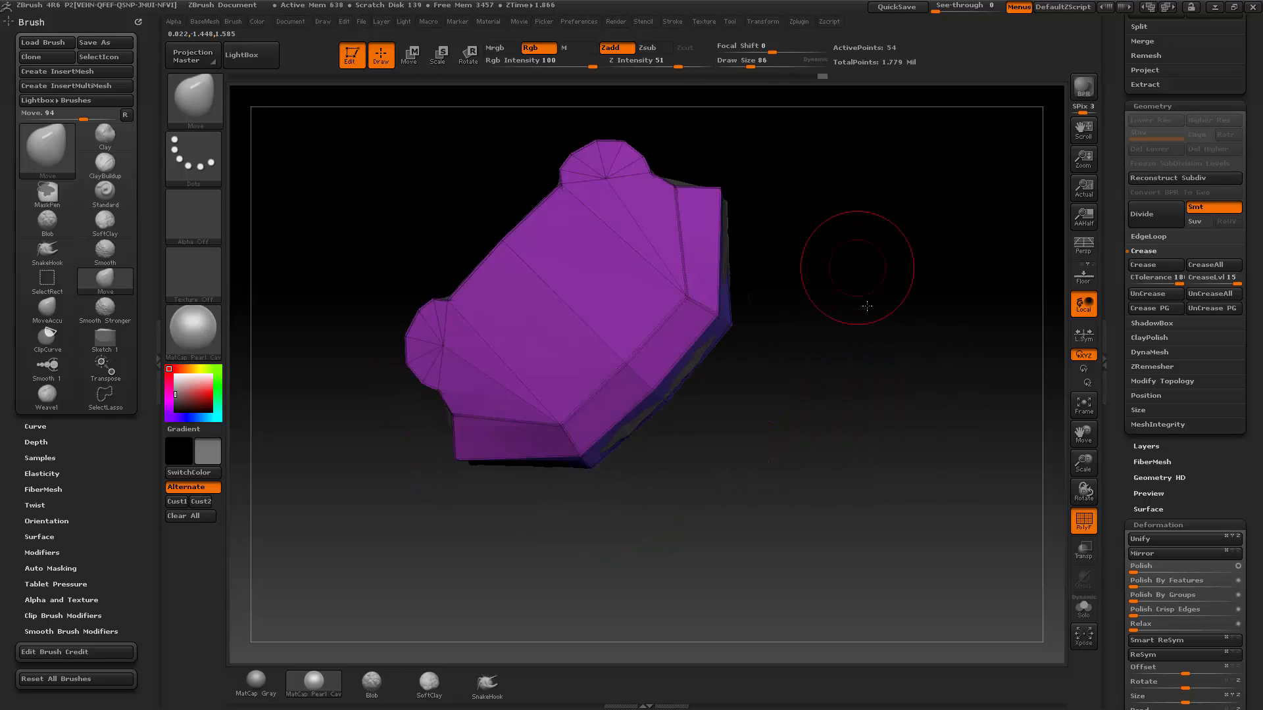
mouse_move(865, 304)
left_mouse_down()
mouse_move(899, 319)
mouse_move(903, 273)
left_mouse_up()
Switch to the Standard brush at draw size 24 and turn off the polyframe display.
key("b")
key("s")
key("t")
key("s")
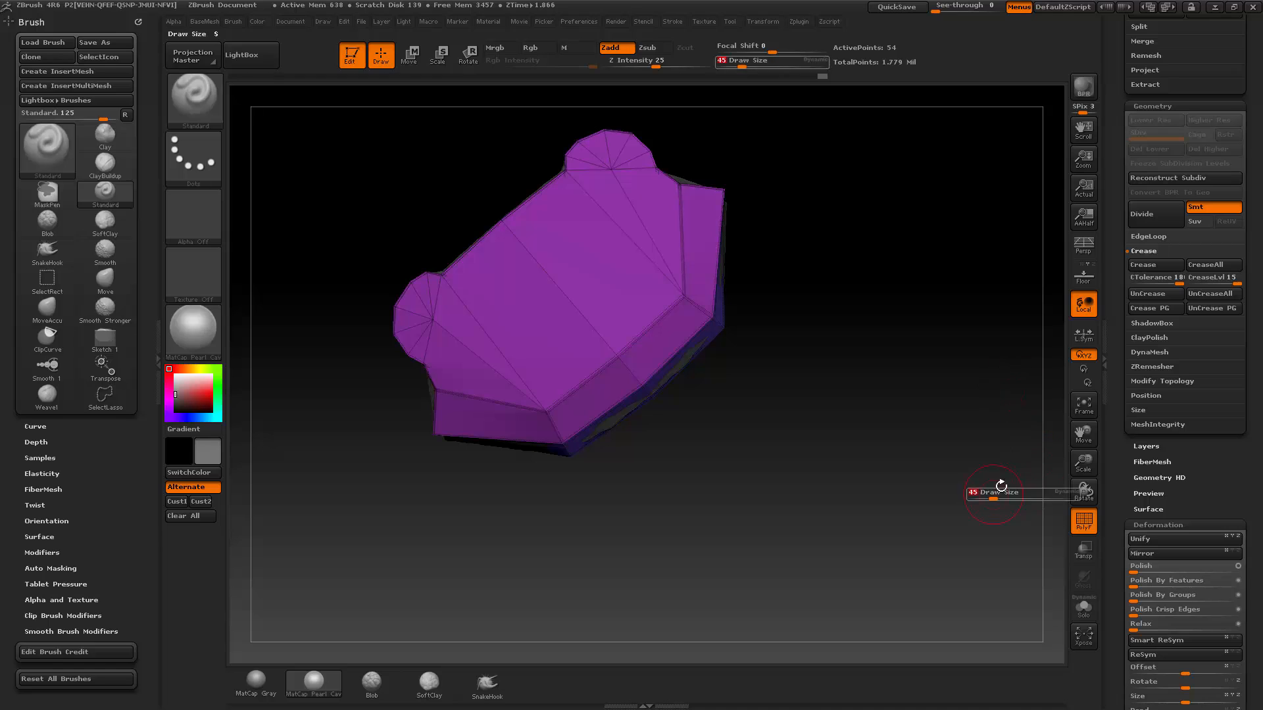
left_click_drag(993, 492, 987, 492)
key("shift+f")
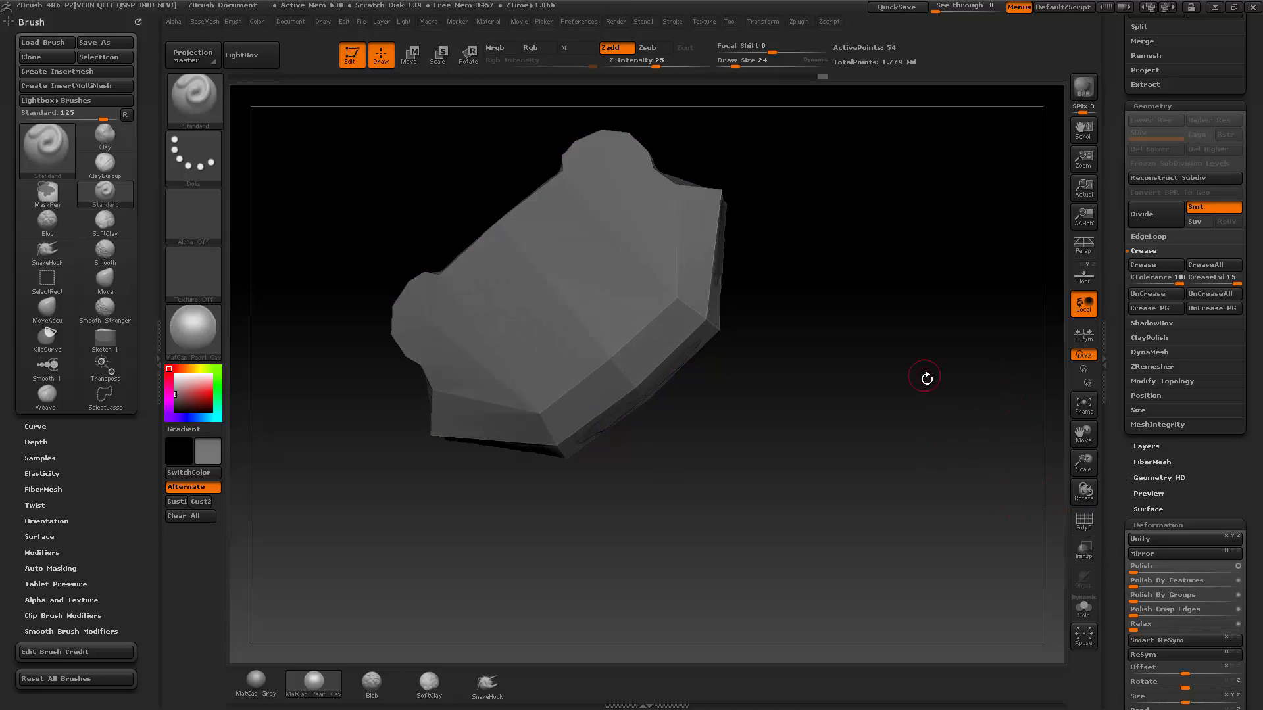
Try subdividing the plate, check its shape, and undo the subdivision.
key("ctrl+d")
left_click_drag(921, 380, 948, 434)
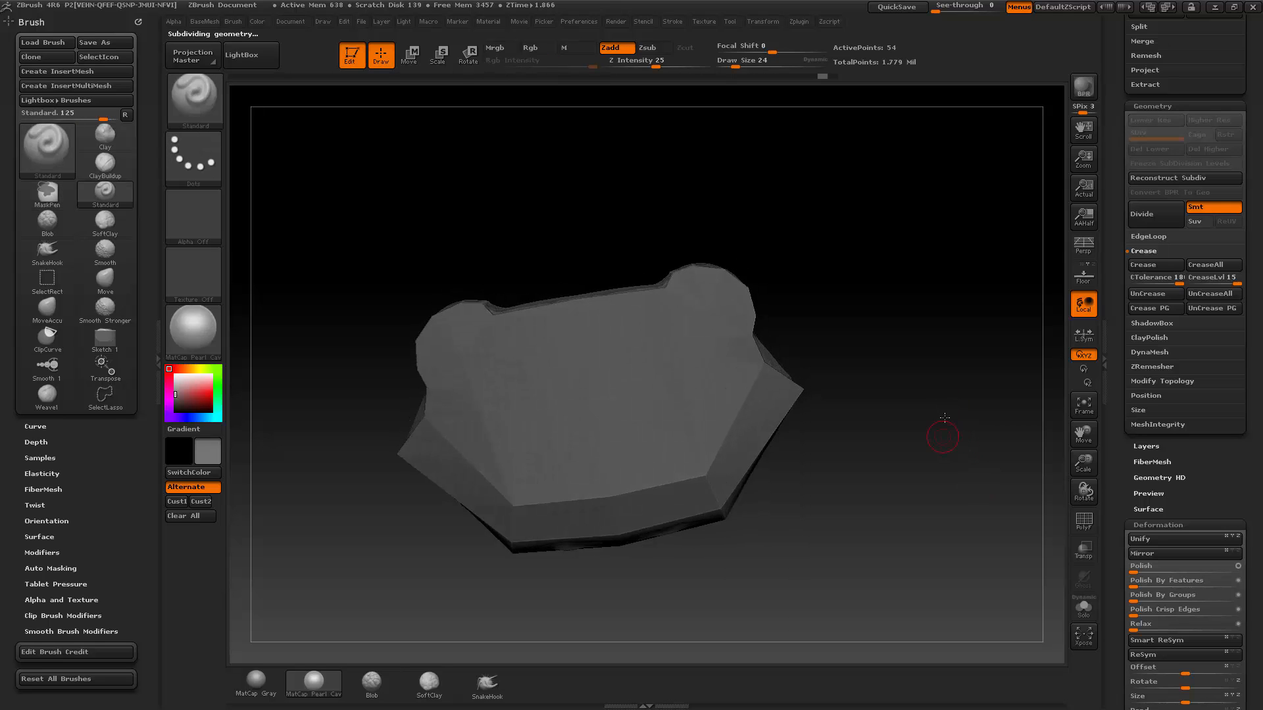
key("ctrl+z")
Insert mirrored cylinders over the plate's two rounded upper lobes with the InsertCylinder brush and adjust their placement.
key("b")
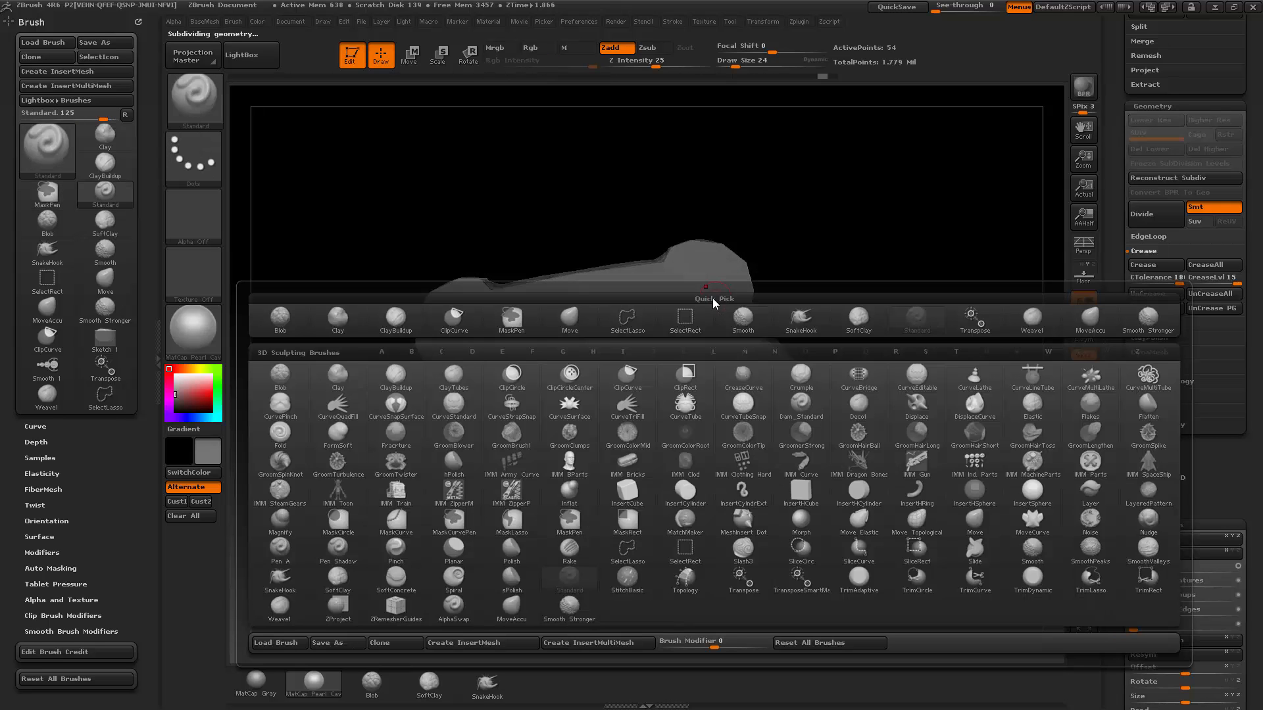
key("i")
key("c")
left_click_drag(710, 285, 851, 296)
key("w")
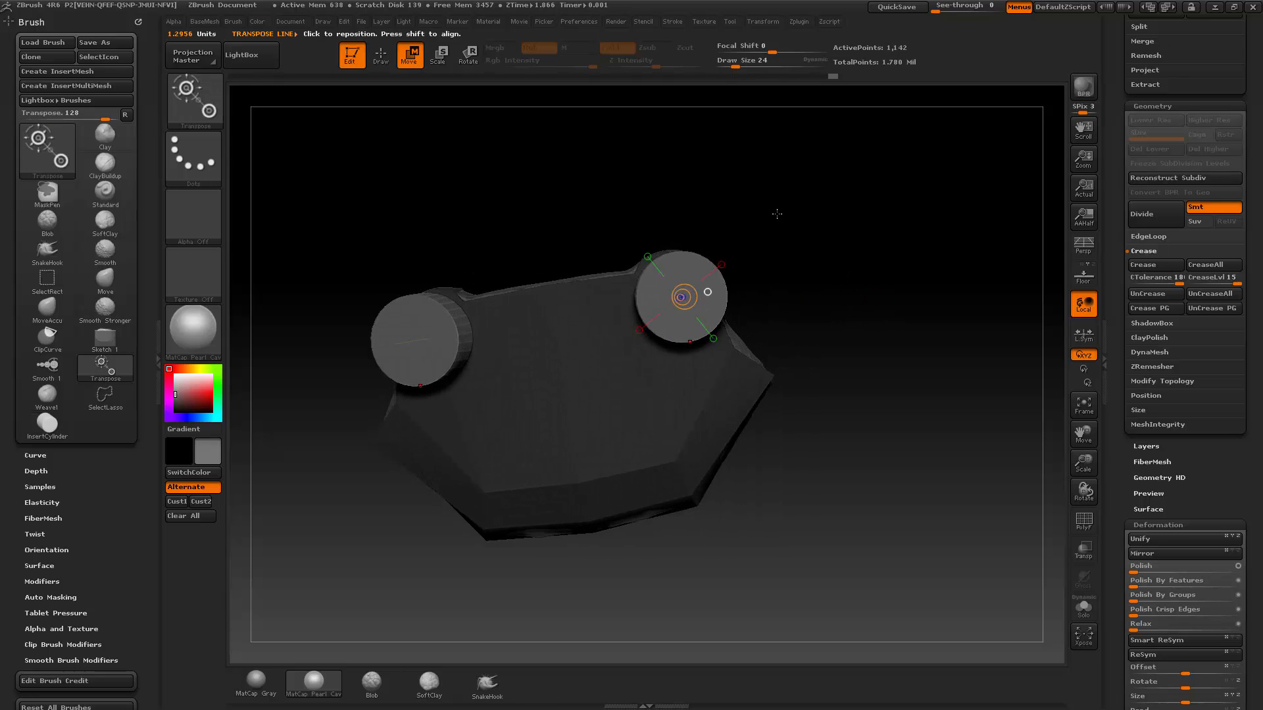
left_click_drag(777, 213, 832, 163)
mouse_move(758, 242)
left_mouse_down()
mouse_move(747, 251)
mouse_move(757, 243)
left_mouse_up()
Split the inserted cylinders from the plate into their own subtool and return to the Standard brush.
key("q")
left_click_drag(874, 282, 893, 297)
key("1")
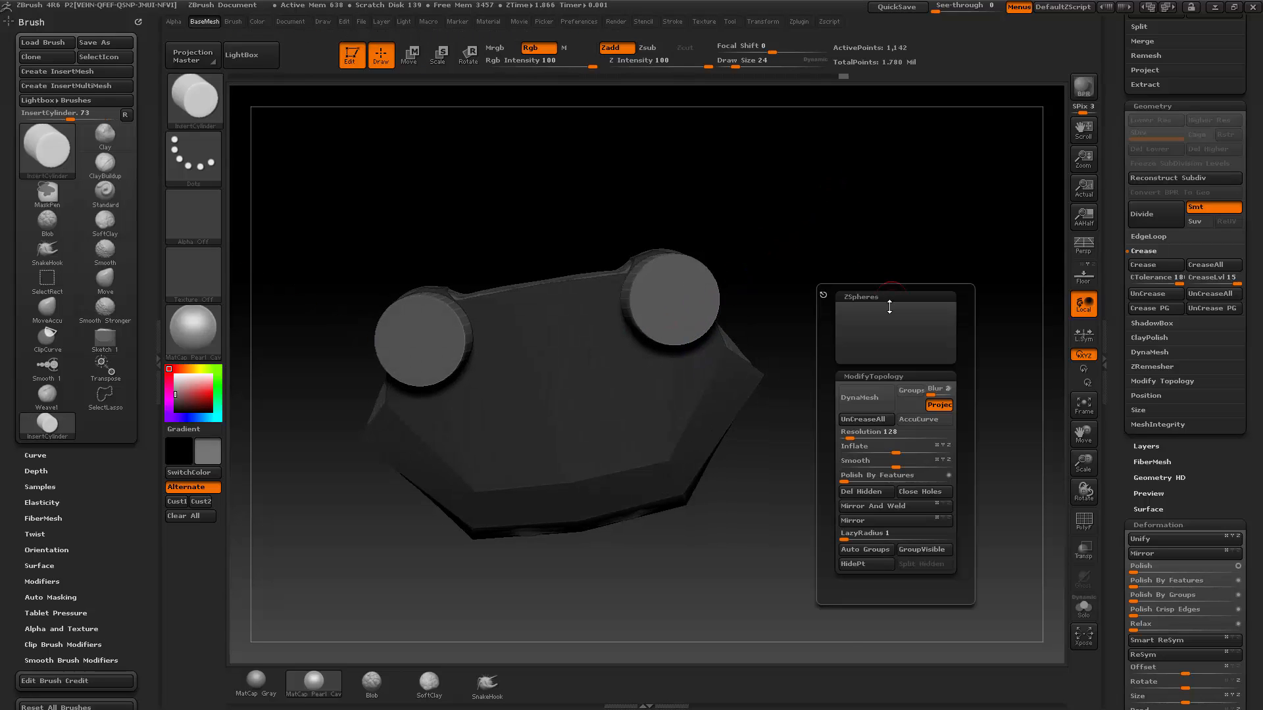
left_click(866, 563)
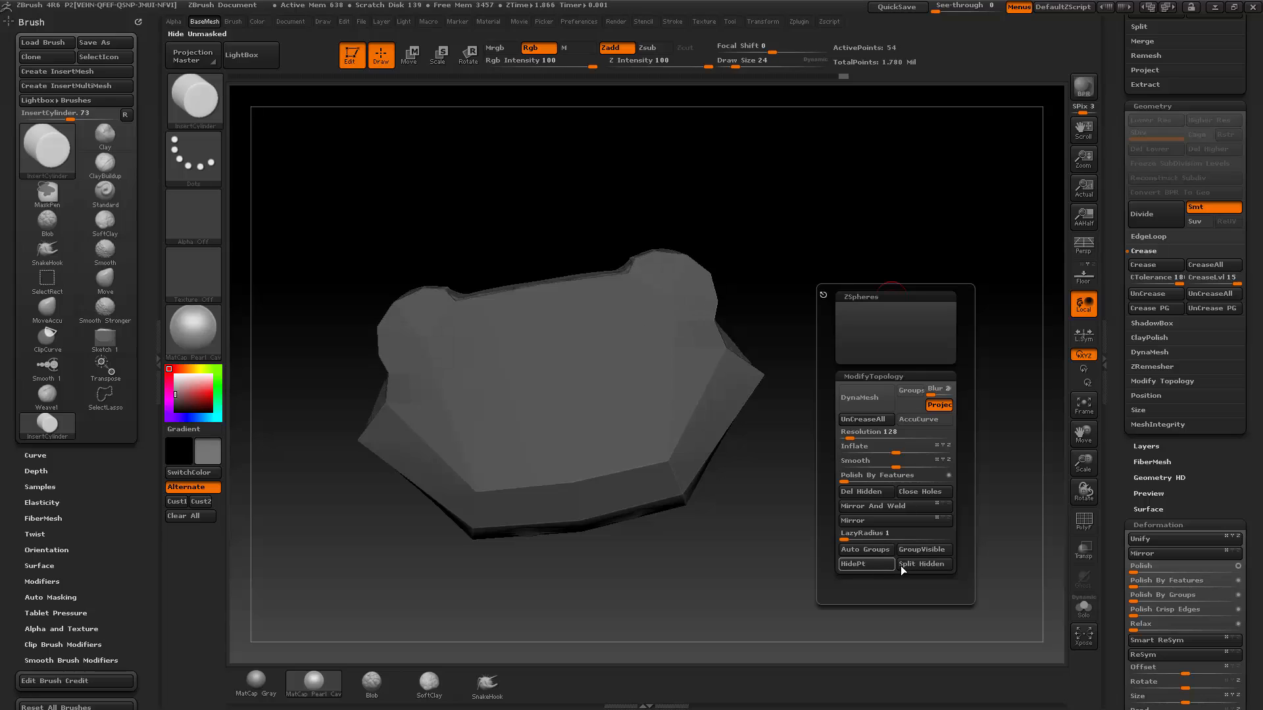
left_click(910, 564)
key("b")
key("s")
key("t")
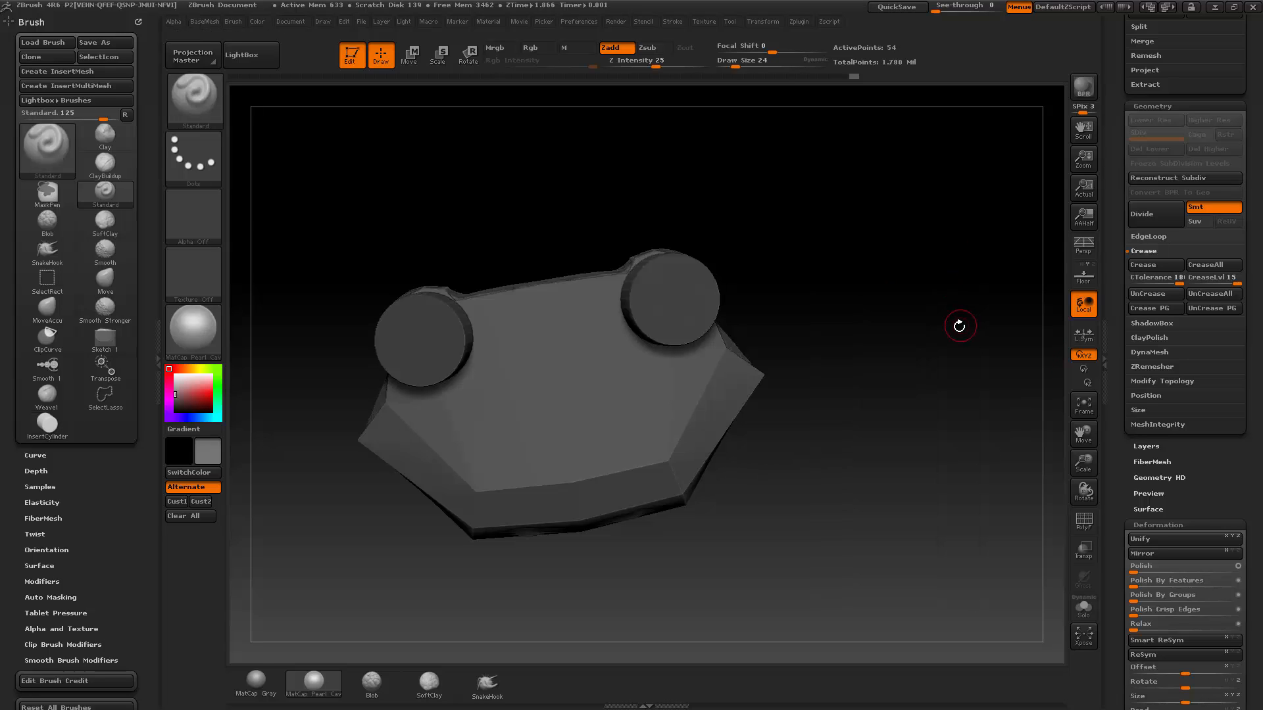
Examine how the plate's rounded lobes line up with the cylinders, switching between the two subtools.
left_click_drag(1114, 282, 1112, 367)
left_click_drag(1111, 187, 1111, 299)
left_click(1126, 428)
left_click_drag(1110, 452, 1110, 413)
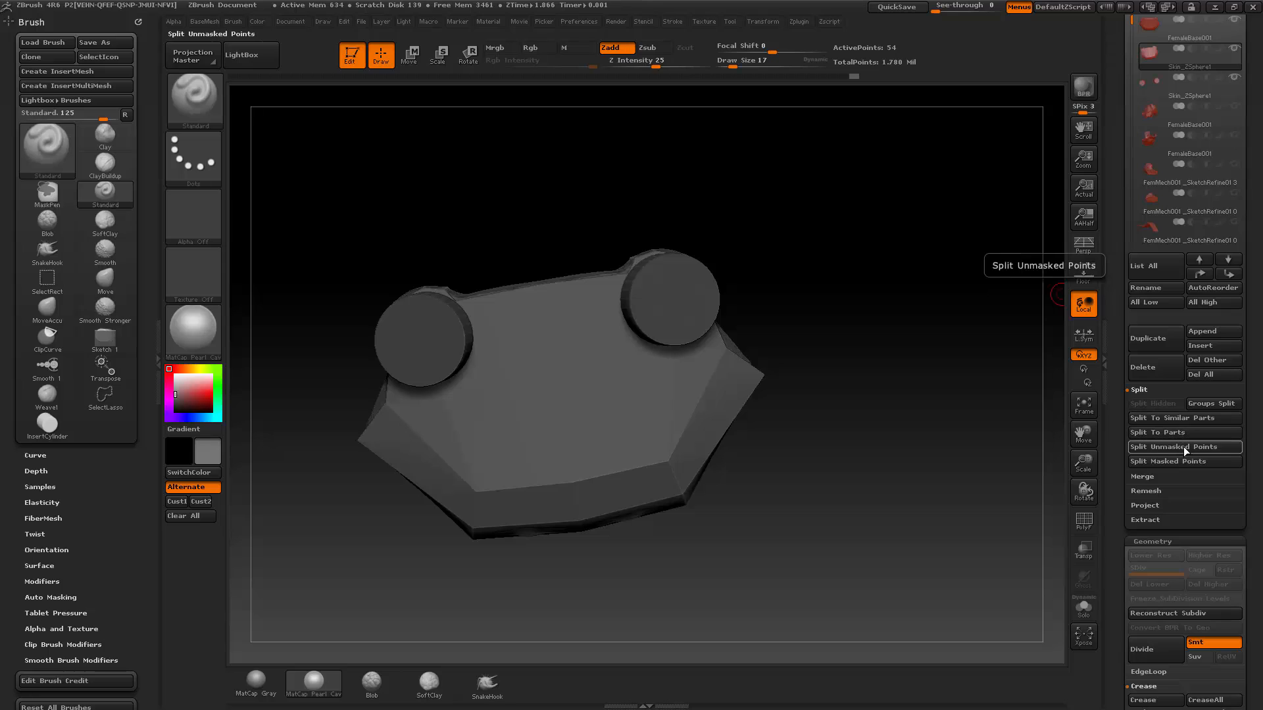
left_click_drag(746, 272, 939, 247)
left_click(736, 300, "alt")
left_click_drag(865, 291, 818, 329)
left_click(820, 369, "alt")
left_click_drag(914, 289, 853, 321)
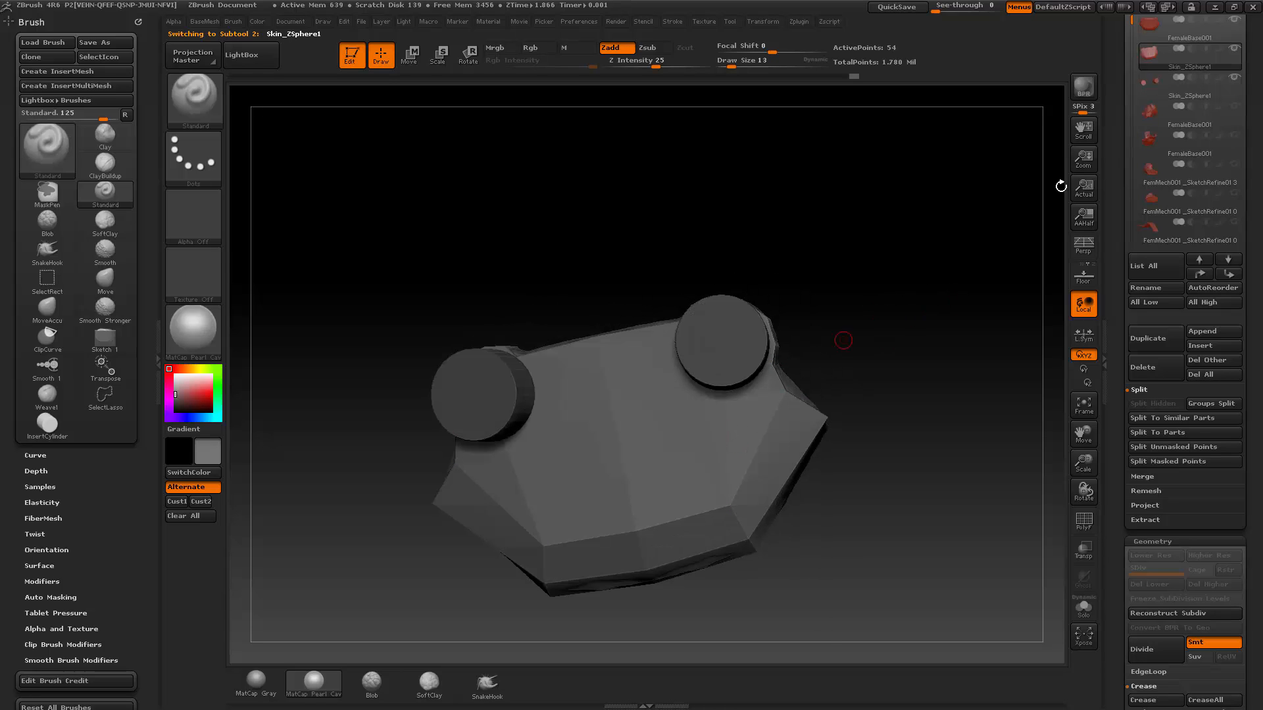
scroll(1135, 56, "up", 1)
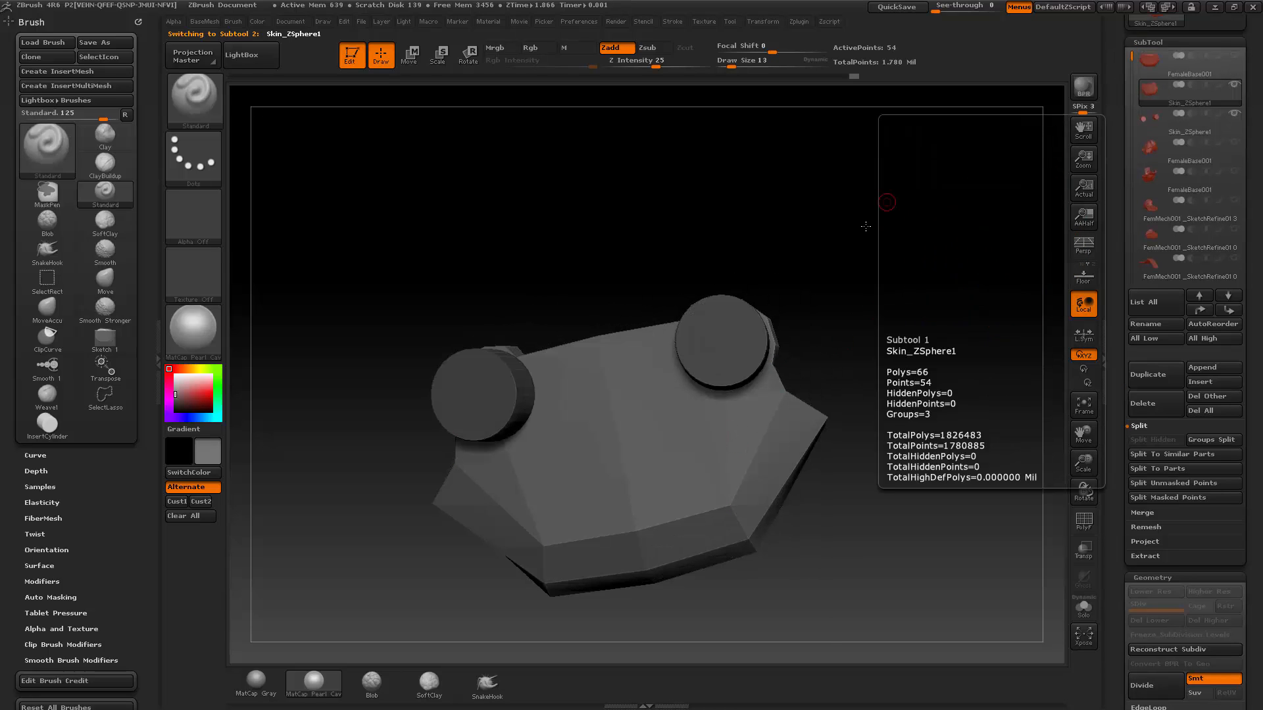
Switch to the Move brush at draw size 68 and compare the lobe outlines with the cylinders.
mouse_move(877, 224)
left_mouse_down()
mouse_move(848, 244)
mouse_move(859, 245)
mouse_move(747, 276)
left_mouse_up()
key("b")
key("m")
key("v")
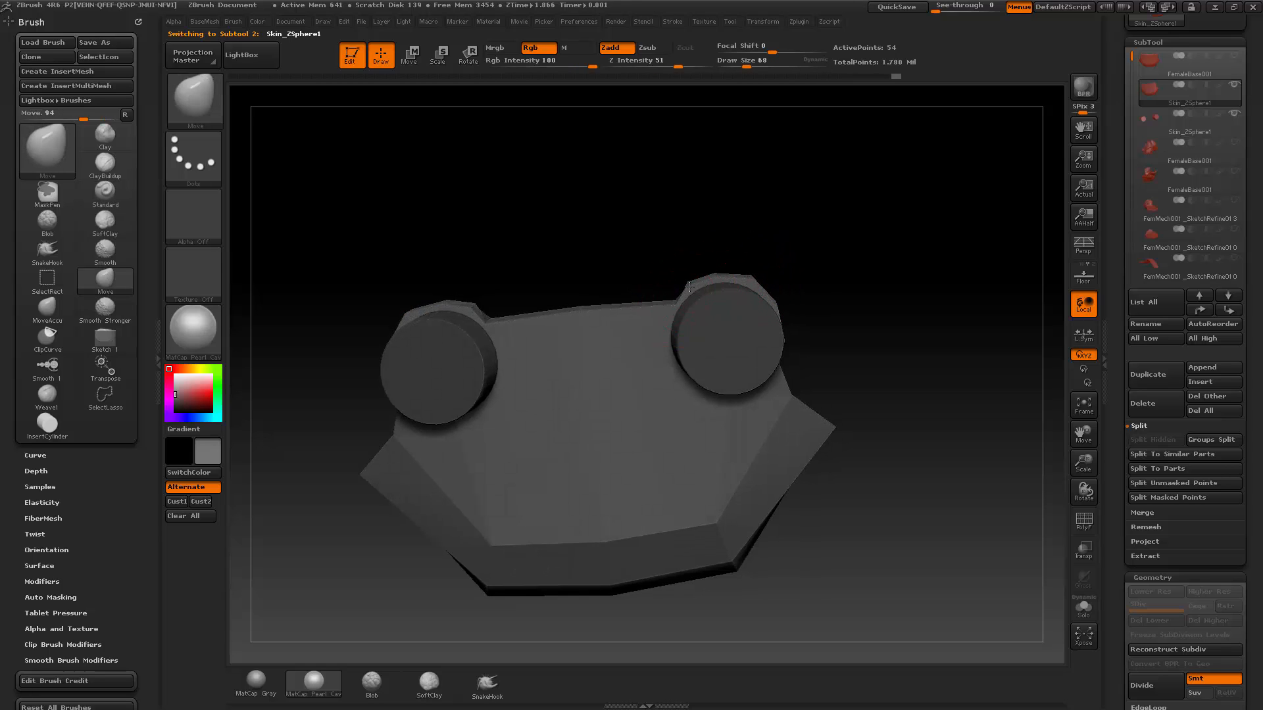
mouse_move(820, 301)
left_mouse_down()
mouse_move(798, 311)
mouse_move(826, 322)
left_mouse_up()
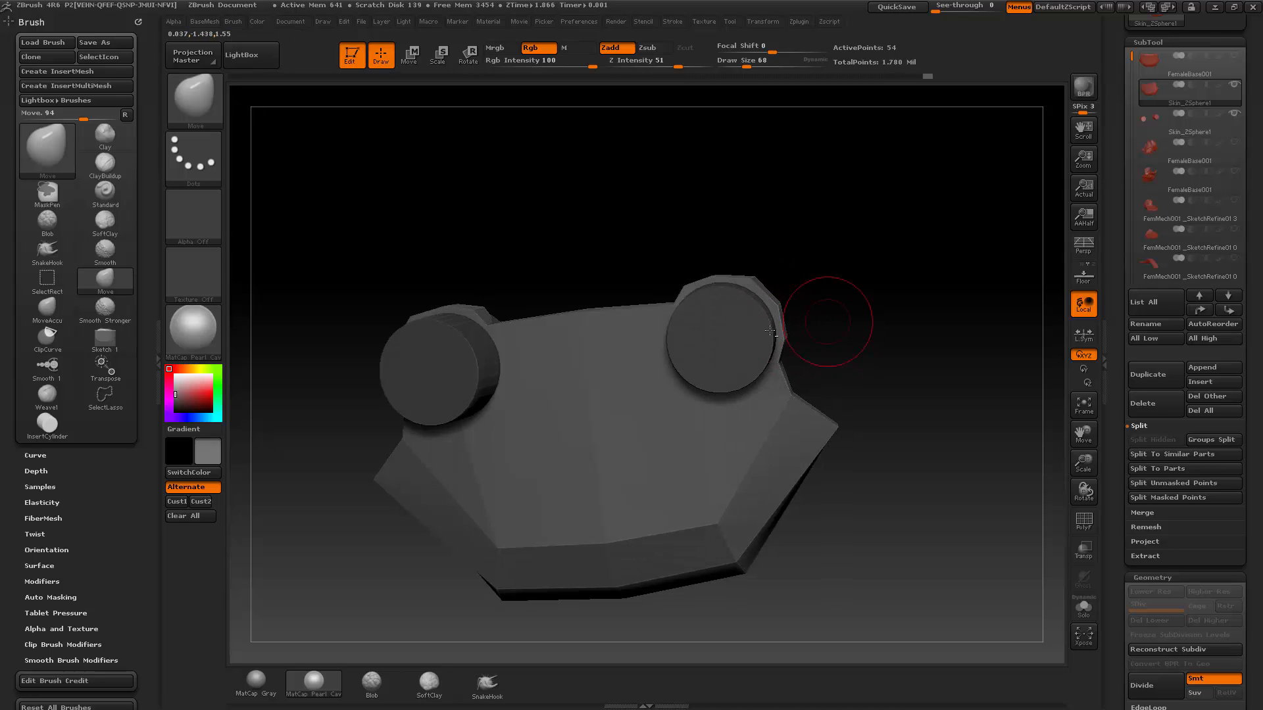
Delete the cylinders' subtool and reselect the Skin_ZSphere1 plate subtool.
key("b")
key("s")
key("t")
left_click(758, 317, "alt")
left_click(1154, 413)
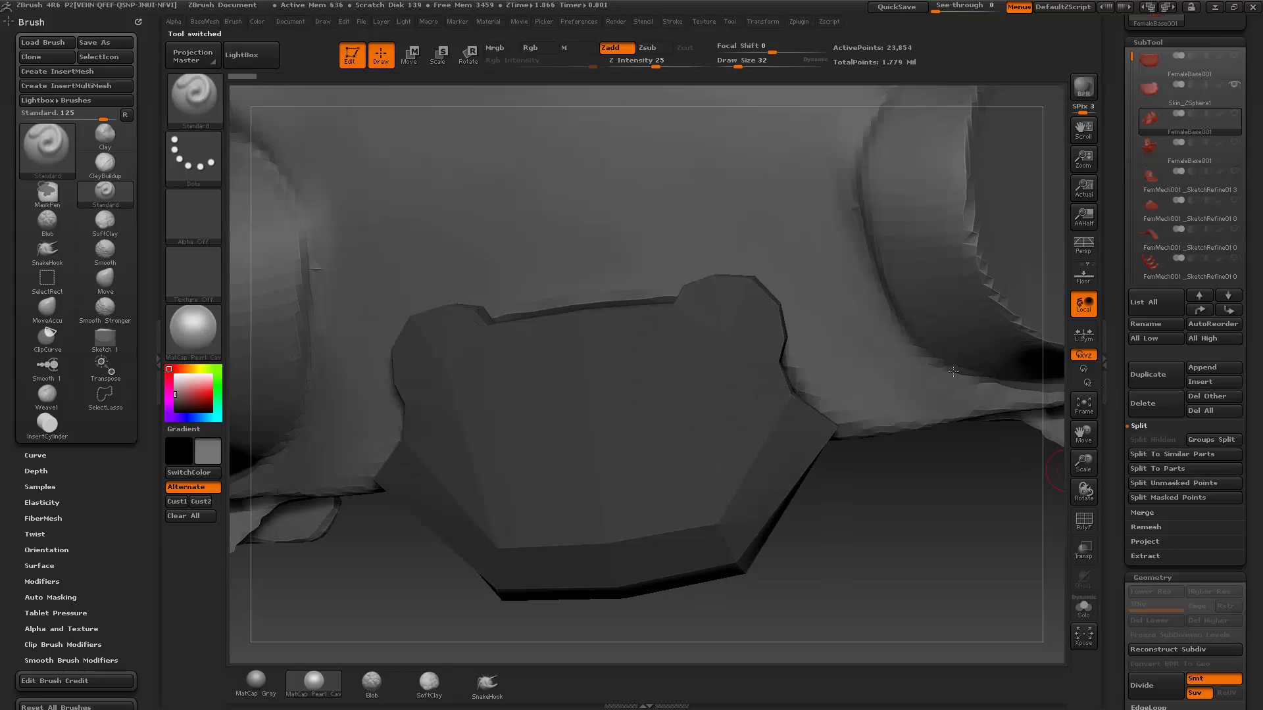
left_click(1184, 100)
left_click(1233, 116)
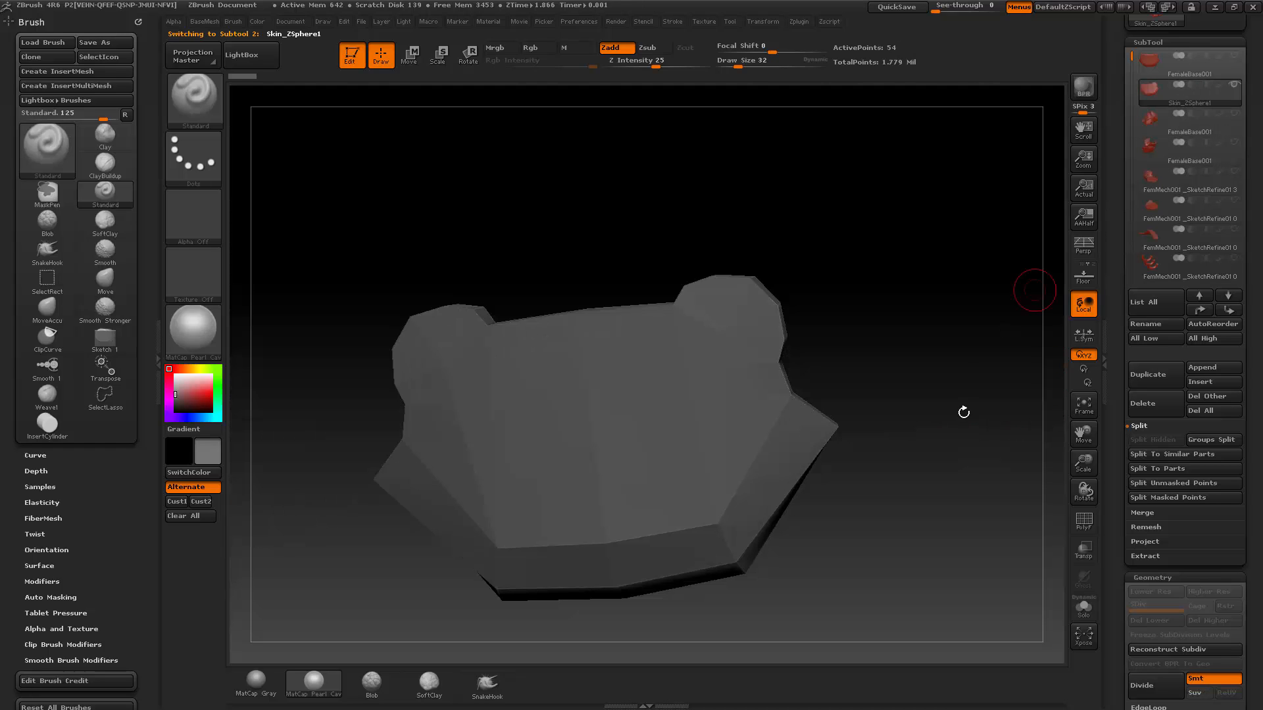
Adjust the outer edge of the plate's rounded lobe with the Move brush at draw size 45.
left_click_drag(941, 428, 1000, 411)
left_click_drag(642, 392, 605, 388)
key("b")
key("m")
key("v")
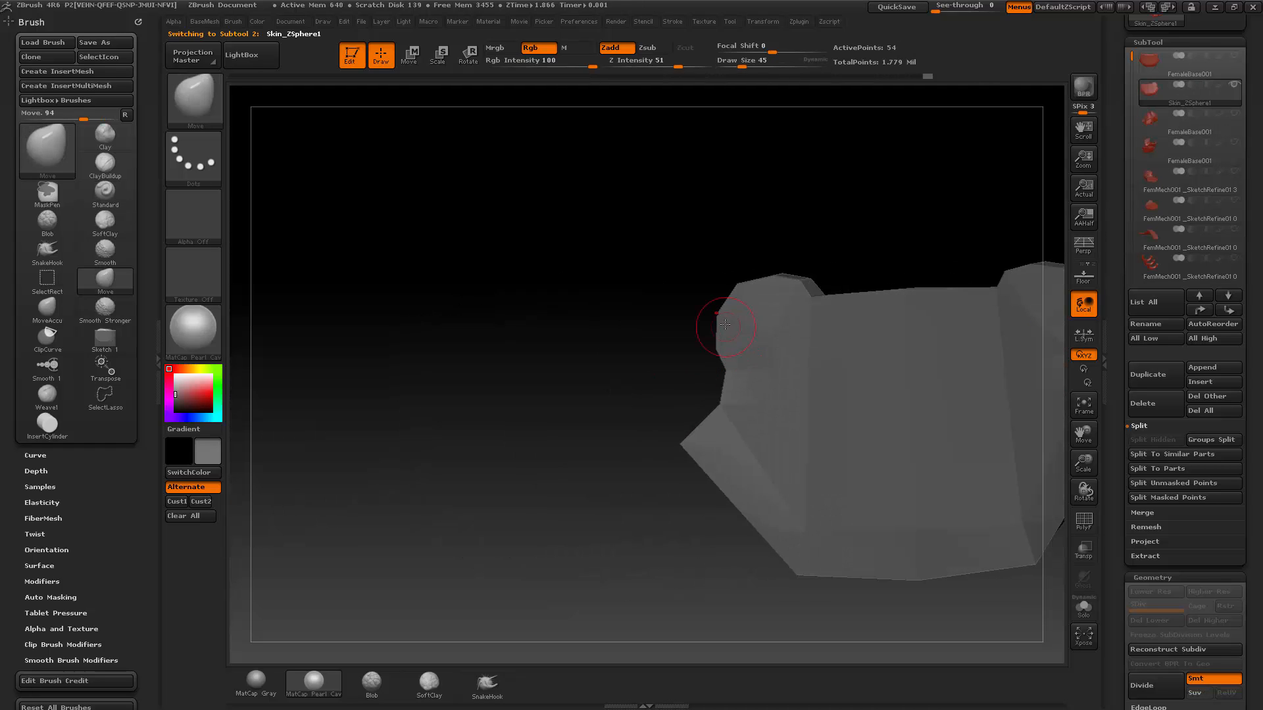
left_click_drag(696, 335, 716, 330)
mouse_move(1026, 263)
left_mouse_down("alt")
mouse_move(933, 271)
mouse_move(961, 307)
mouse_move(941, 273)
left_mouse_up("alt")
Reduce the Move brush's draw size to 26 and check the plate's lobe outlines from several angles.
key("b")
key("s")
key("t")
key("s")
mouse_move(939, 276)
left_mouse_down()
mouse_move(915, 299)
mouse_move(687, 368)
mouse_move(701, 378)
left_mouse_up()
key("s")
key("b")
key("m")
key("v")
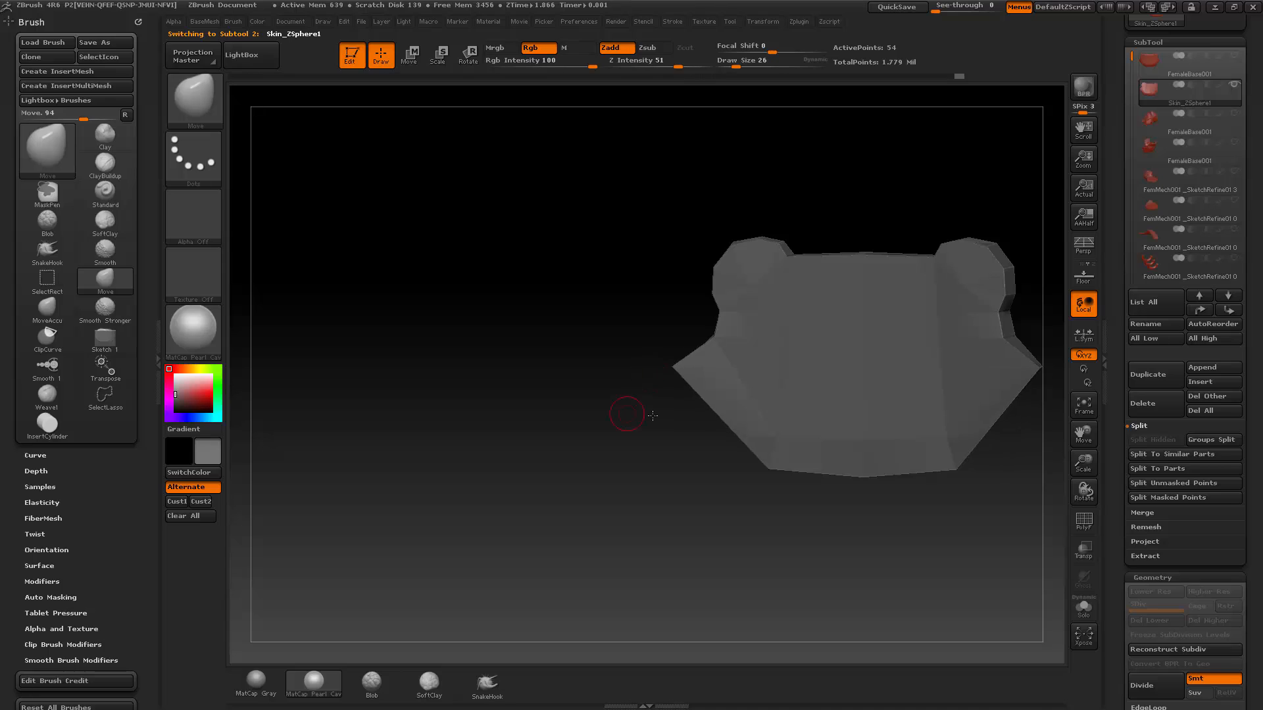
left_click_drag(652, 415, 893, 356)
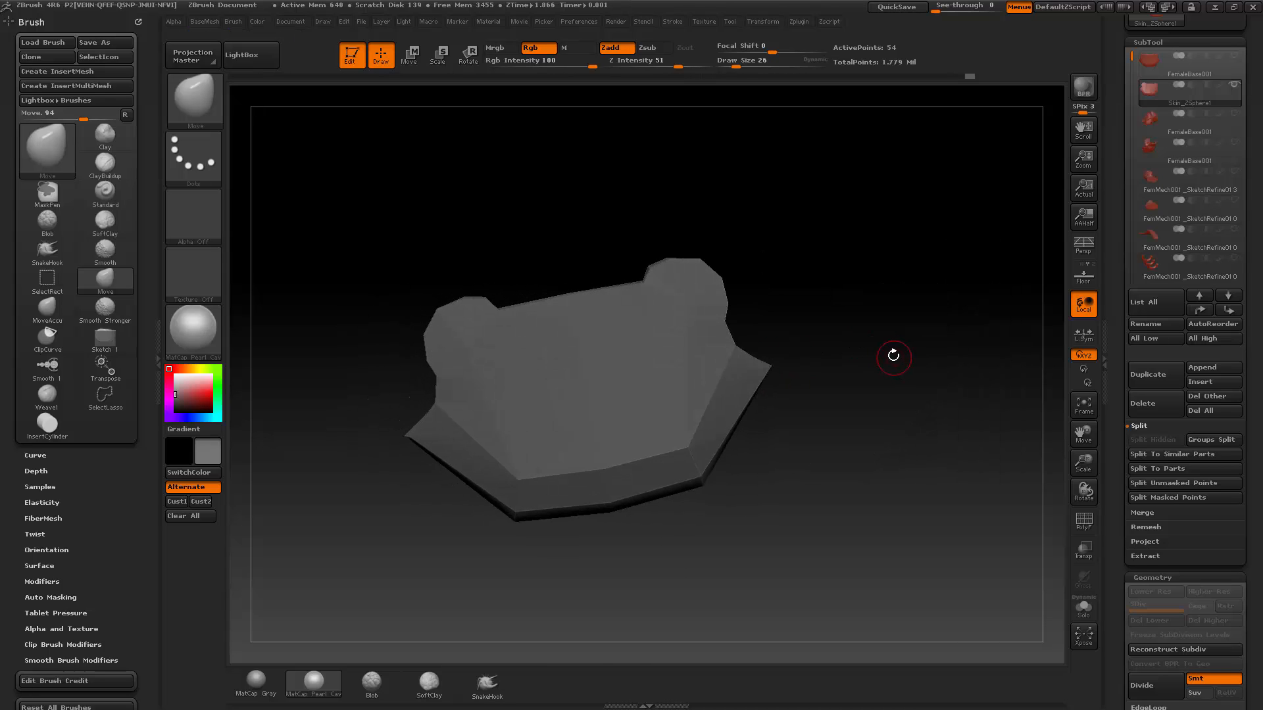
Subdivide the plate up to SDiv 4 and inspect its surface and wireframe from several angles.
key("ctrl+d")
key("ctrl+d")
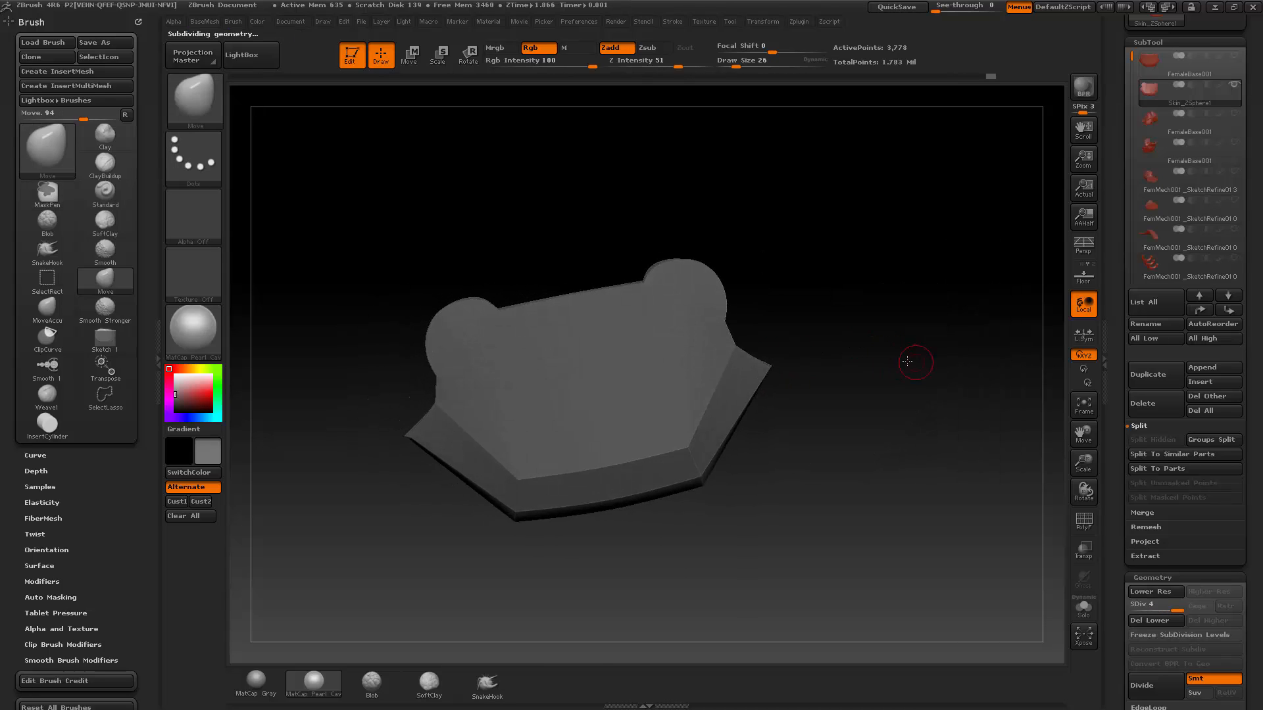
left_click_drag(915, 479, 974, 507)
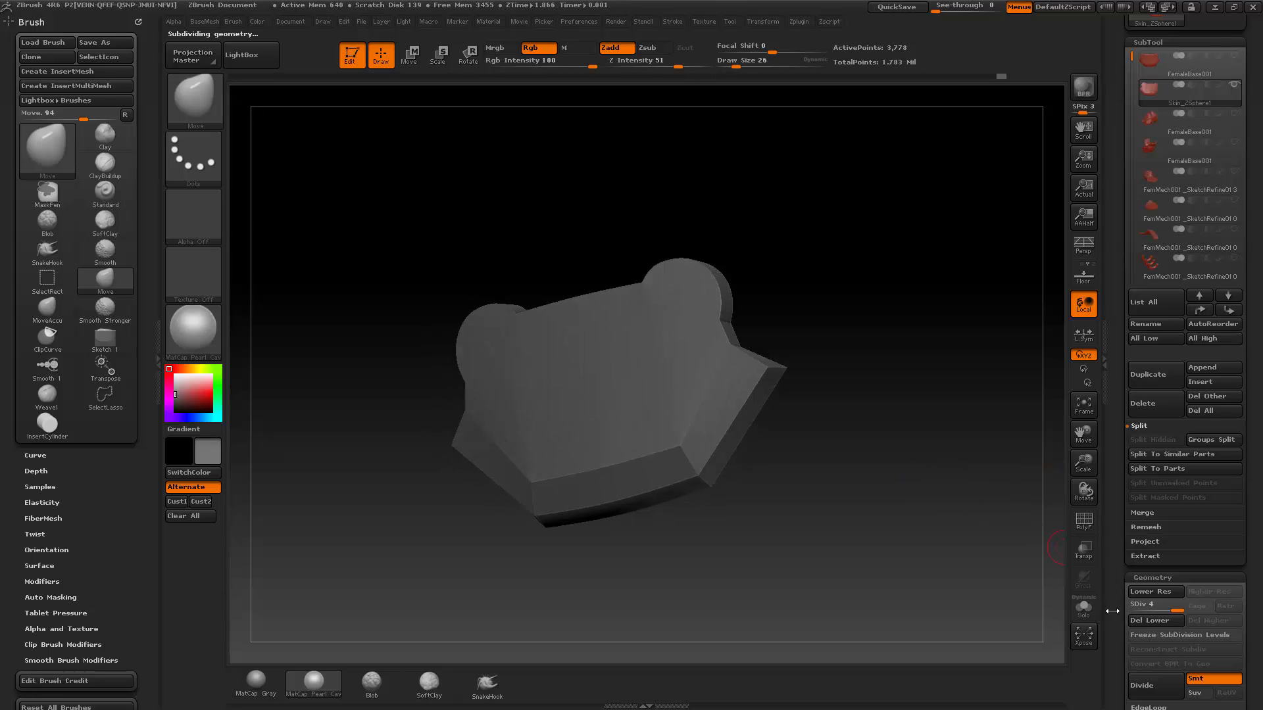
left_click_drag(914, 353, 946, 360, "alt")
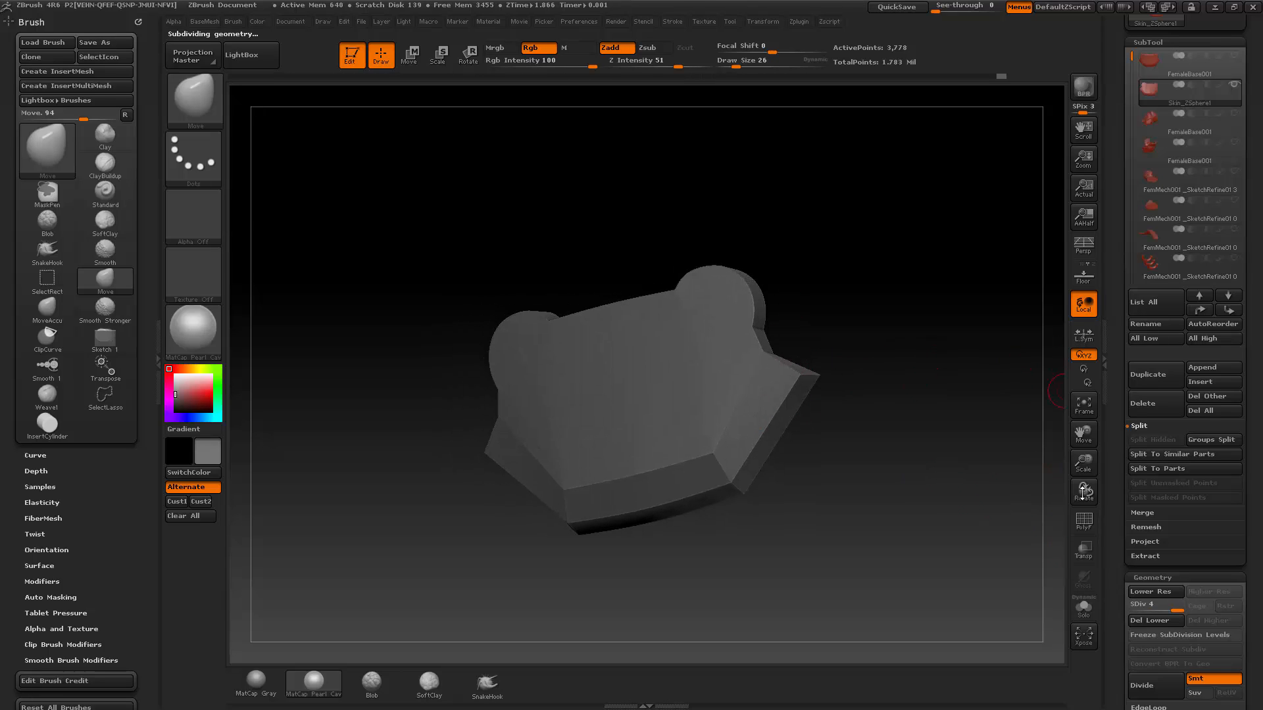
left_click(1084, 519)
left_click(1083, 520)
left_click_drag(927, 436, 801, 379)
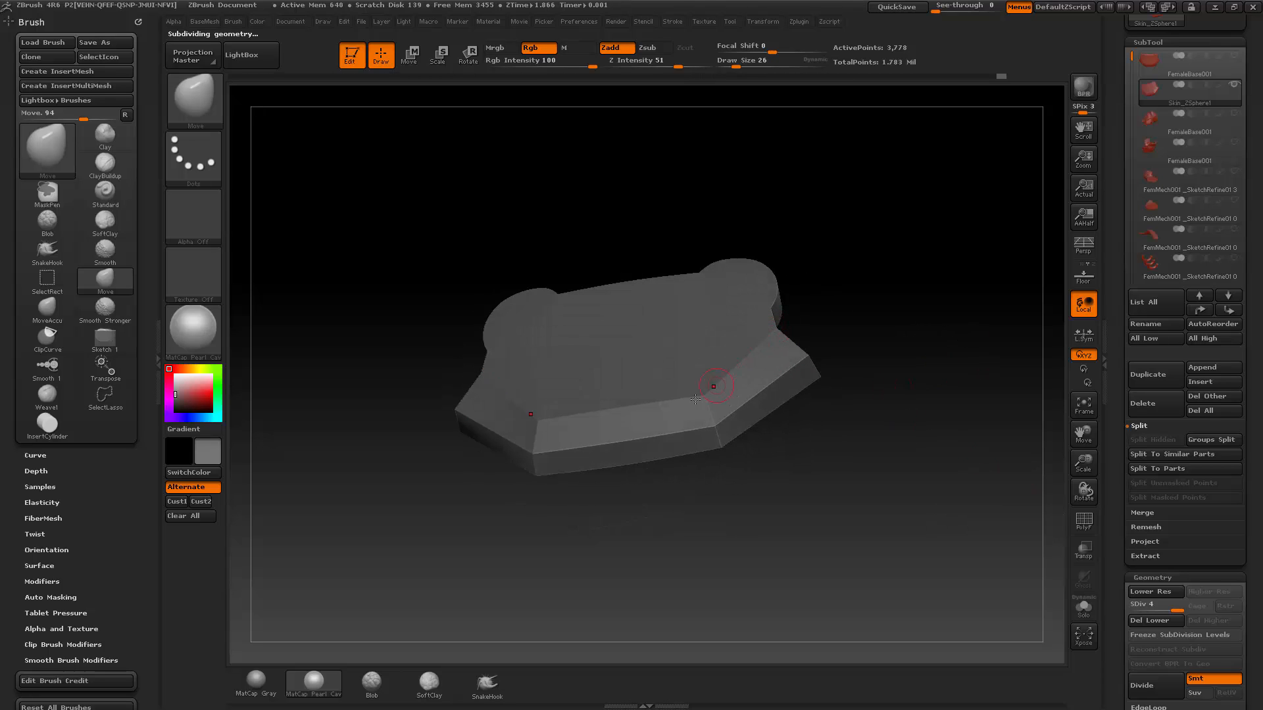
left_click_drag(888, 298, 916, 333)
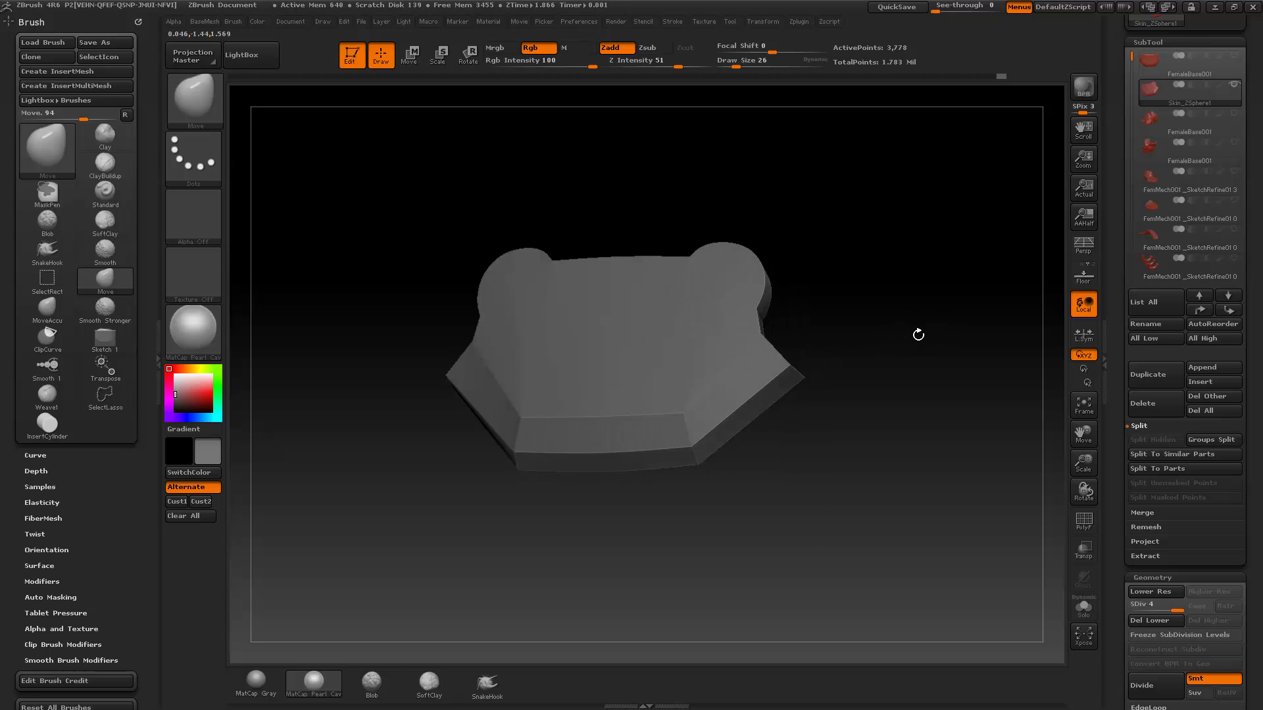
Remove all creases from the plate and subdivide it to SDiv 5.
left_click_drag(1115, 361, 1116, 51)
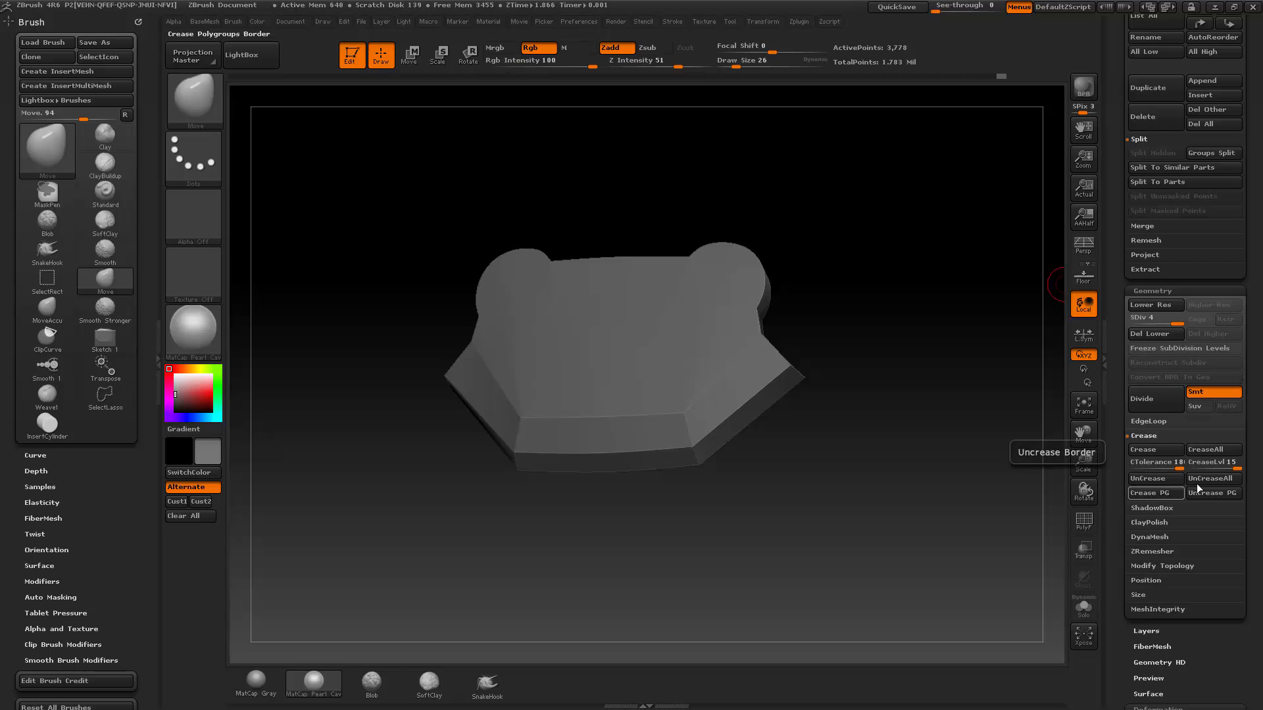
key("b")
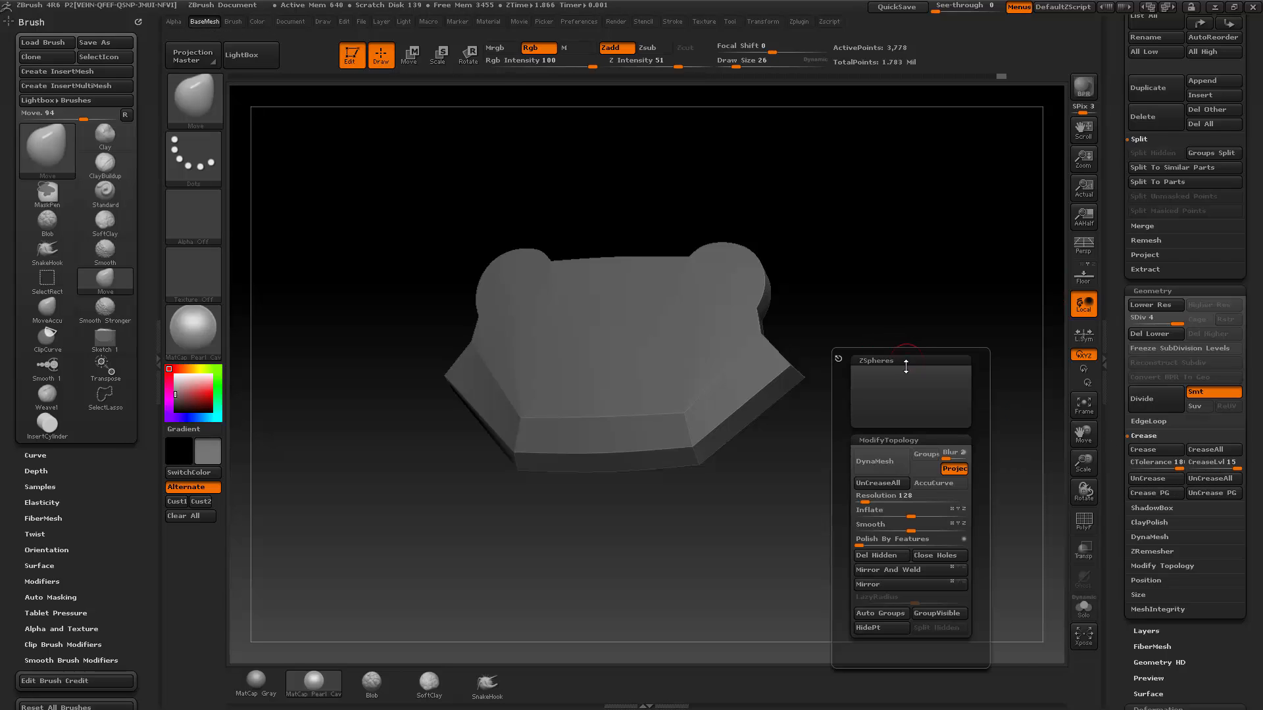
key("b")
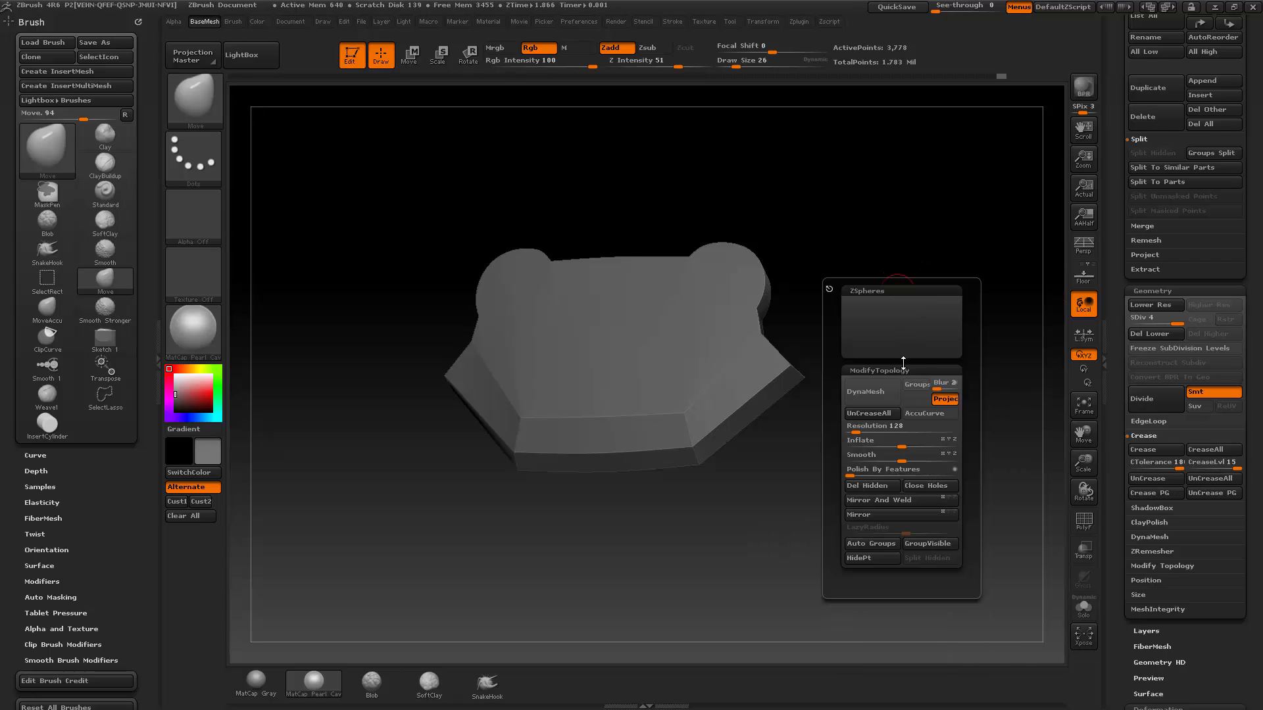
left_click(874, 414)
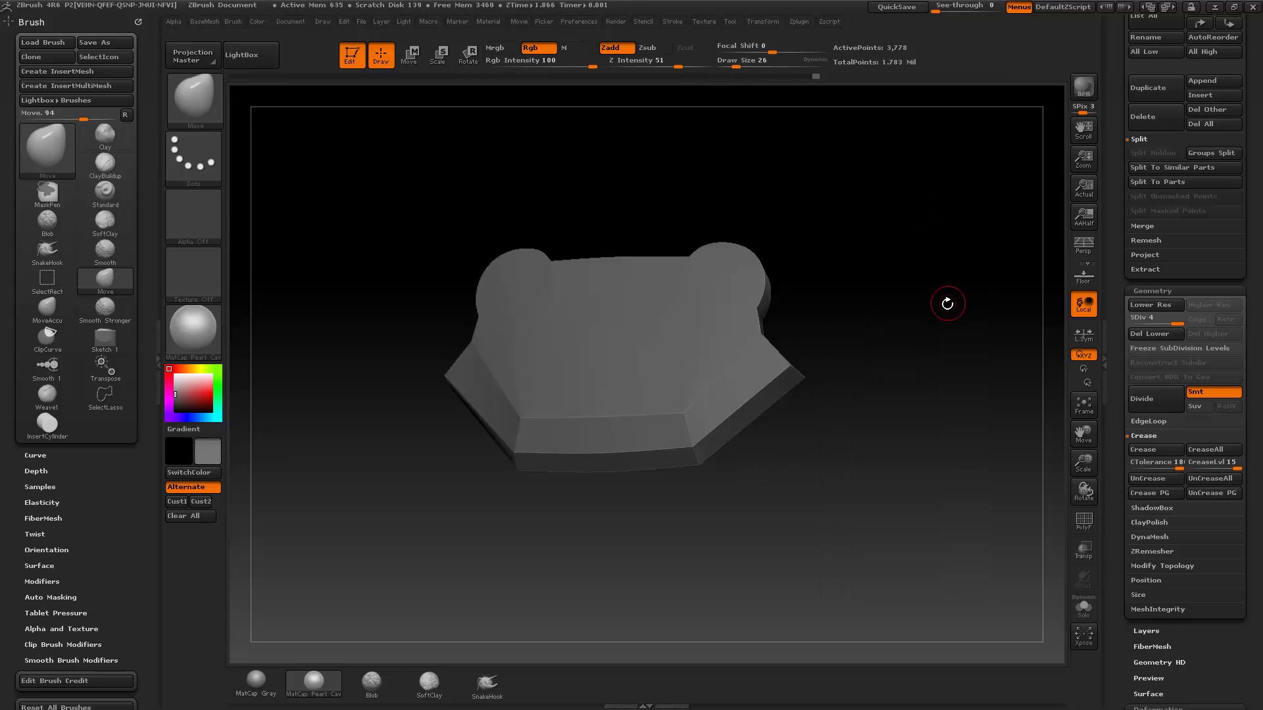
key("ctrl")
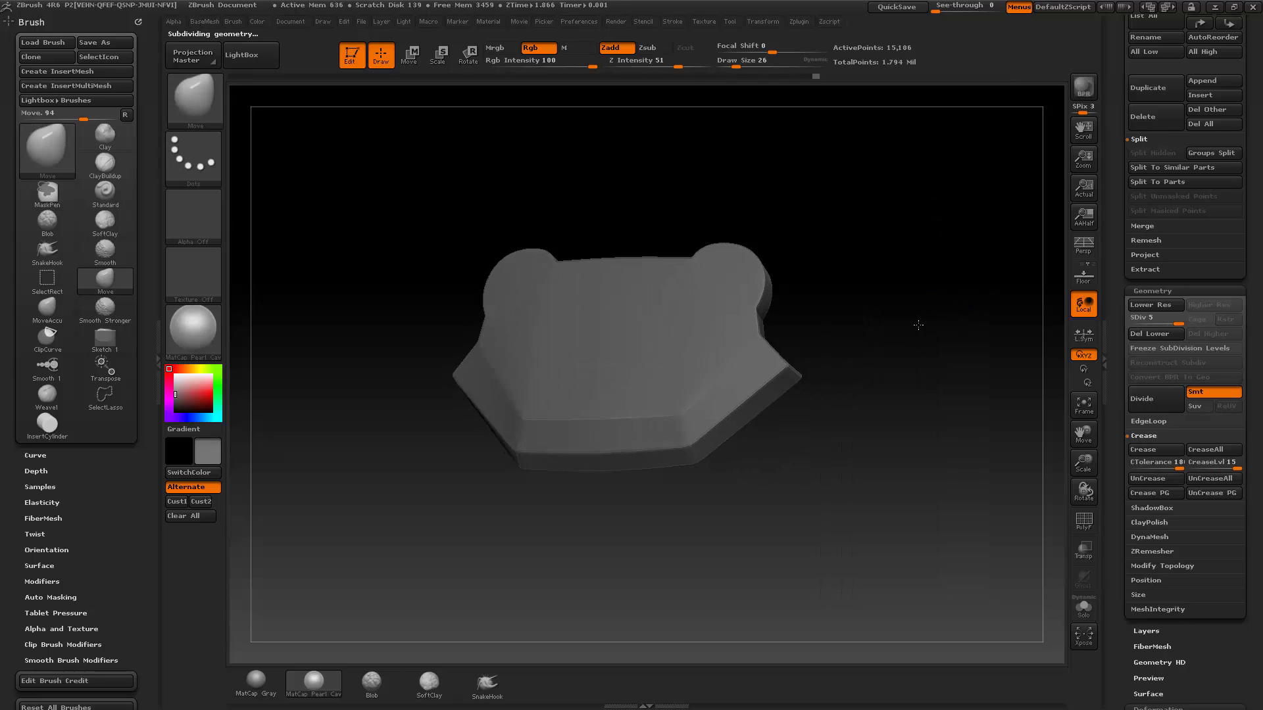
key("ctrl+d")
Subdivide the plate to SDiv 6 and inspect its softened edges from the front, back and side.
left_click_drag(1047, 487, 964, 477)
left_click_drag(870, 453, 893, 420)
key("ctrl+d")
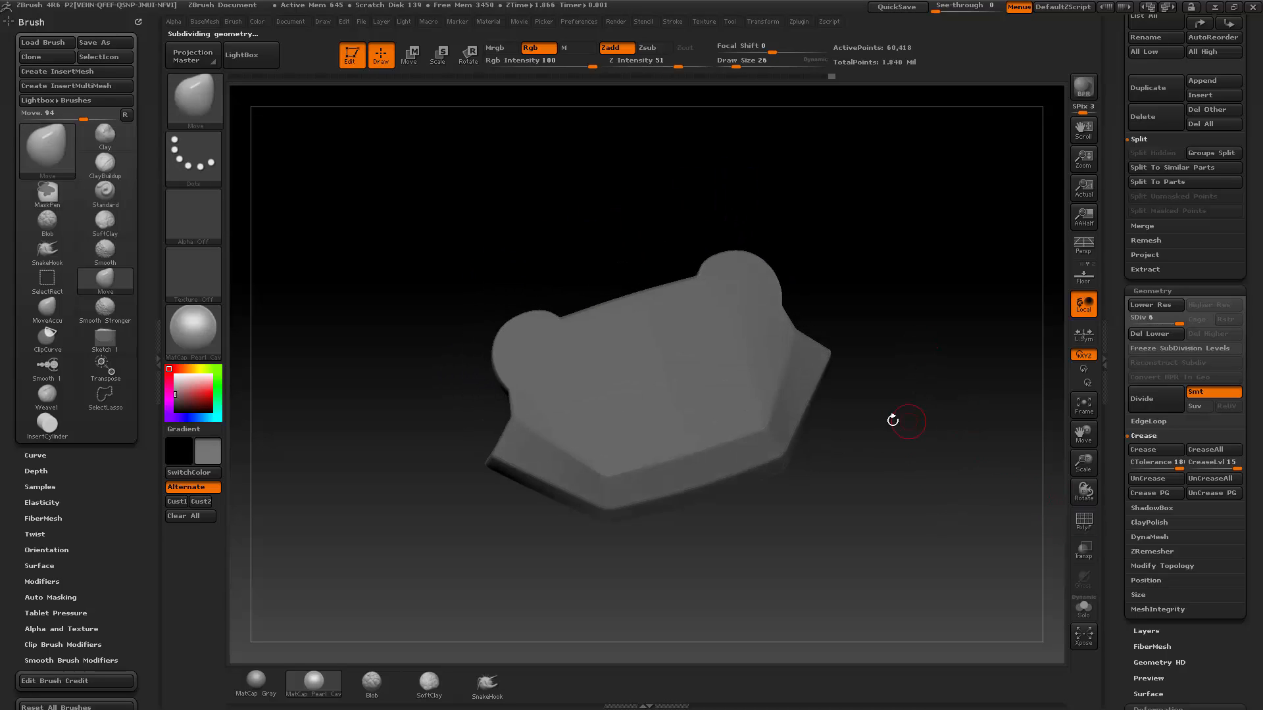
left_click_drag(746, 471, 734, 388)
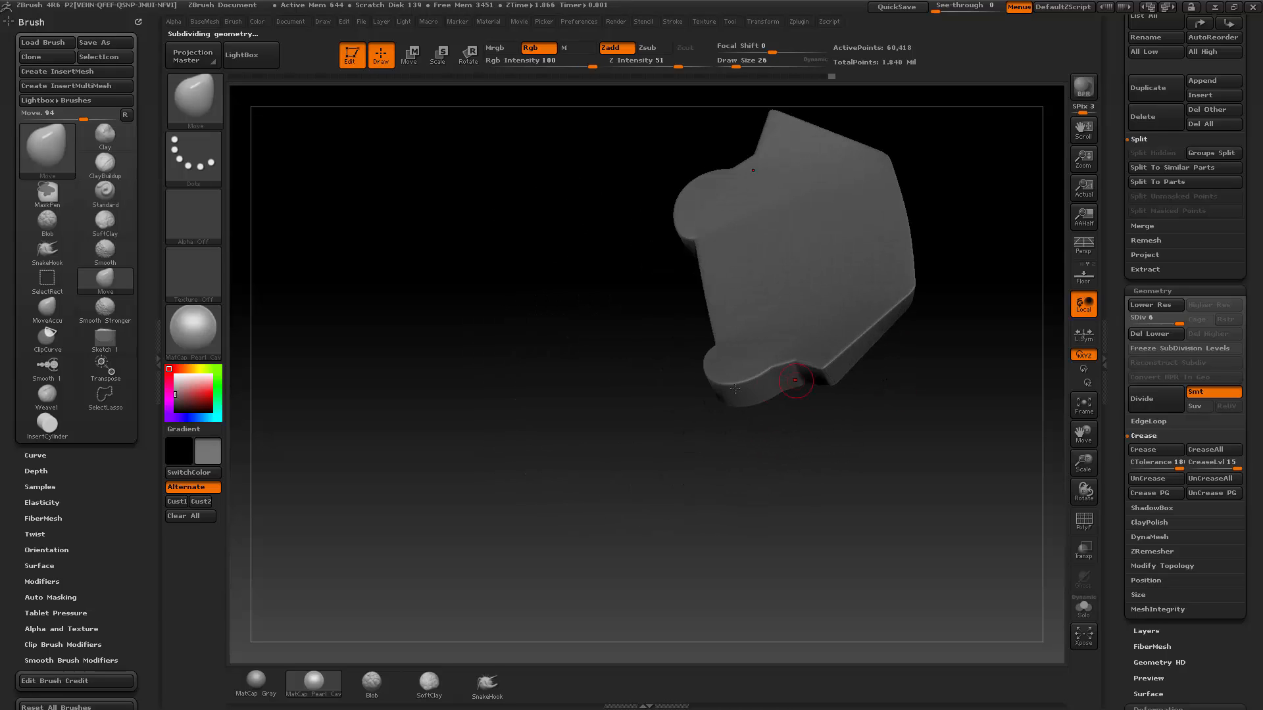
left_click_drag(959, 265, 953, 340)
Try clipping the end of the plate with the ClipRect brush and undo the clip.
left_click(49, 151, "ctrl+shift")
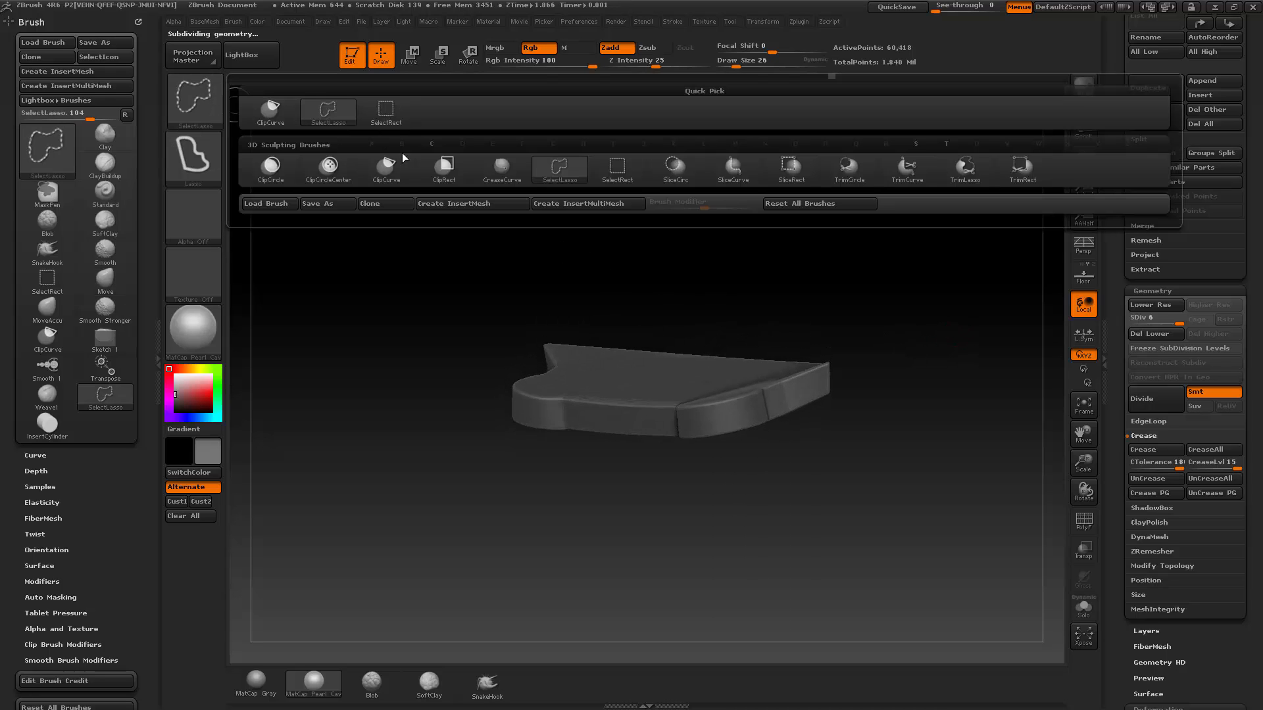
left_click(447, 172, "ctrl+shift")
left_click_drag(764, 292, 919, 429, "ctrl+shift")
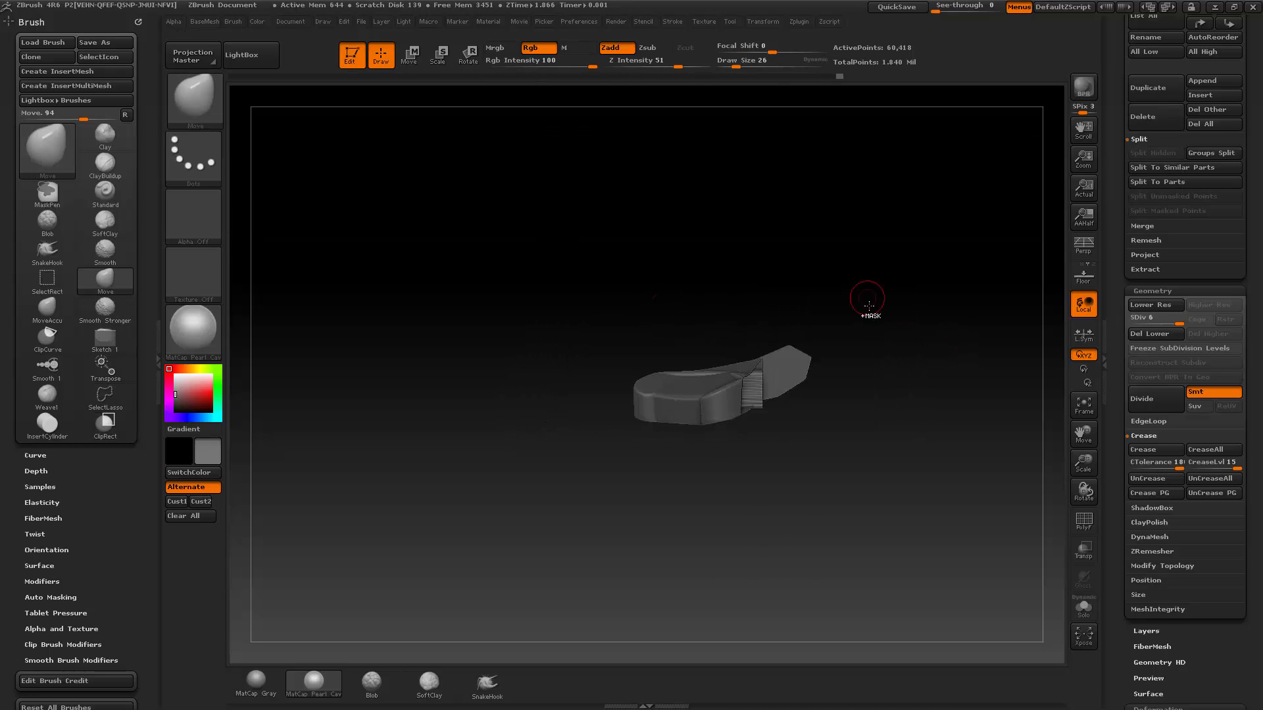
key("ctrl+z")
Try clipping the end of the plate with the ClipCurve brush.
left_click(48, 150, "ctrl+shift")
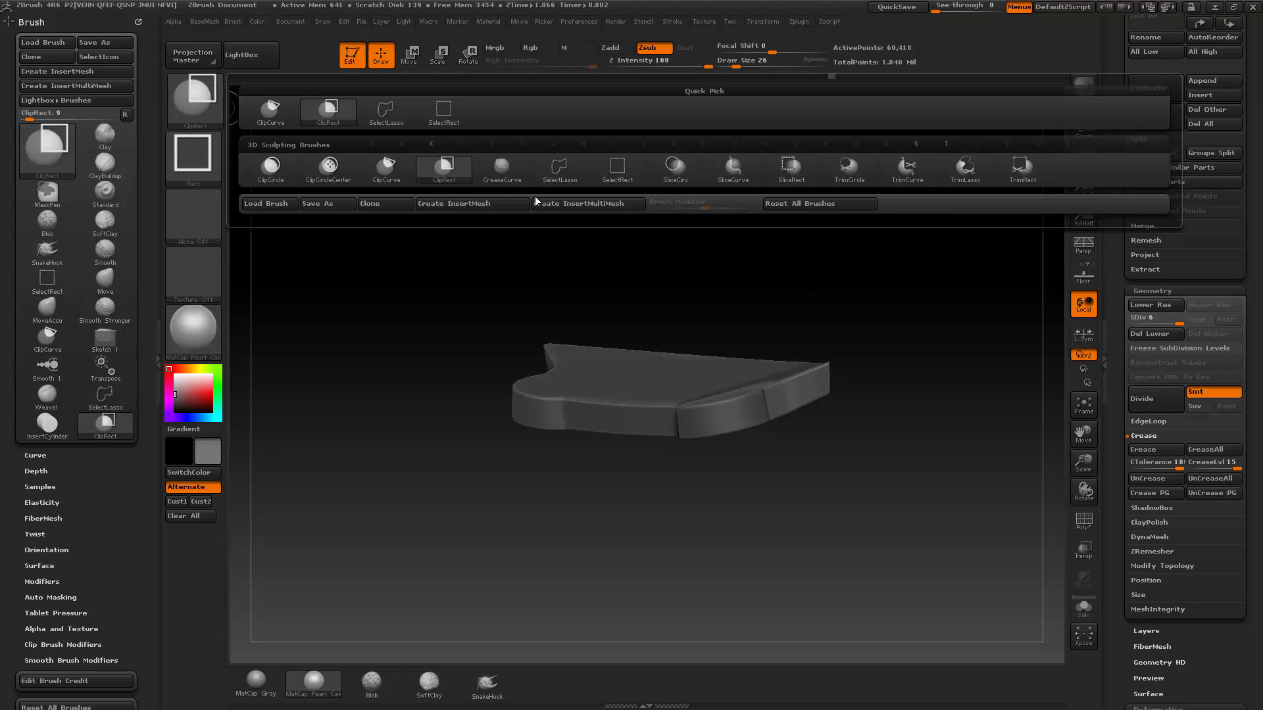
left_click(386, 178, "ctrl+shift")
mouse_move(799, 295)
left_mouse_down("ctrl+shift")
mouse_move(956, 446)
mouse_move(939, 460)
left_mouse_up("ctrl+shift")
left_click_drag(962, 354, 855, 368)
Switch to the Standard brush at draw size 20 and bring the subtool list into view.
key("b")
key("s")
key("t")
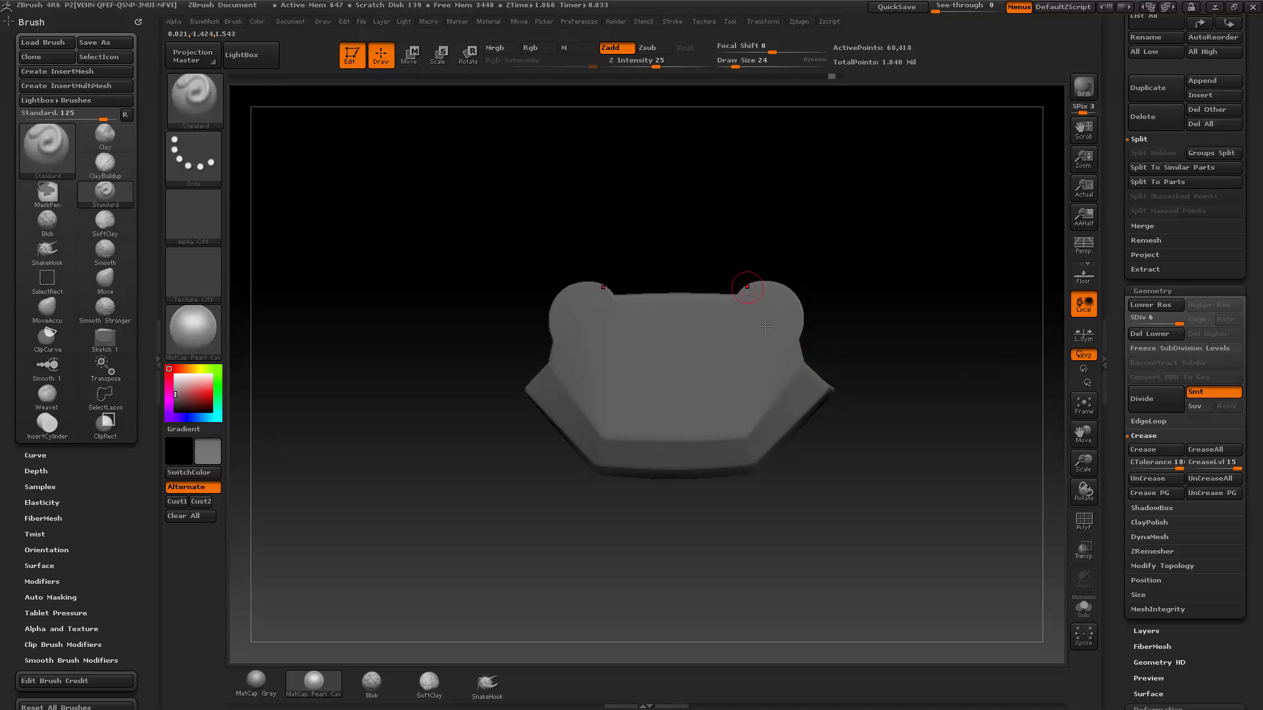
key("s")
left_click(893, 279)
left_click_drag(1118, 253, 1118, 429)
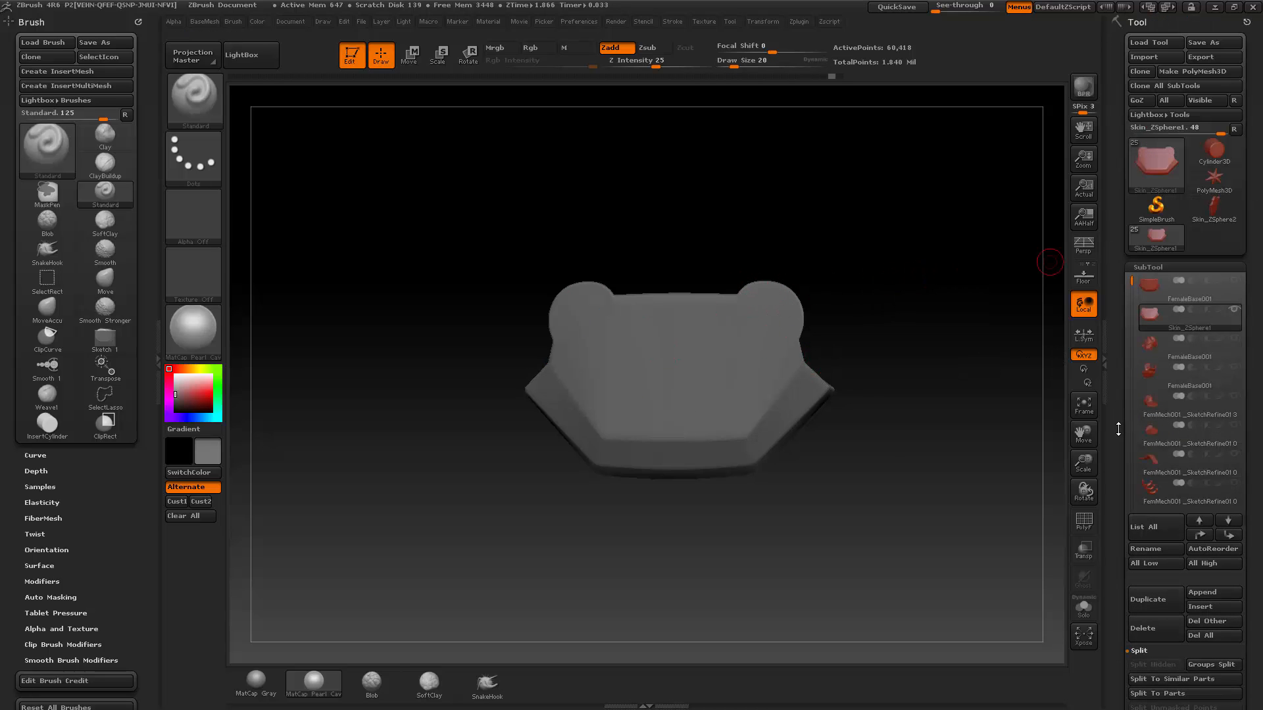
Show all the subtools again and delete the old FemaleBase001 chin plate subtool.
left_click(1233, 311, "shift")
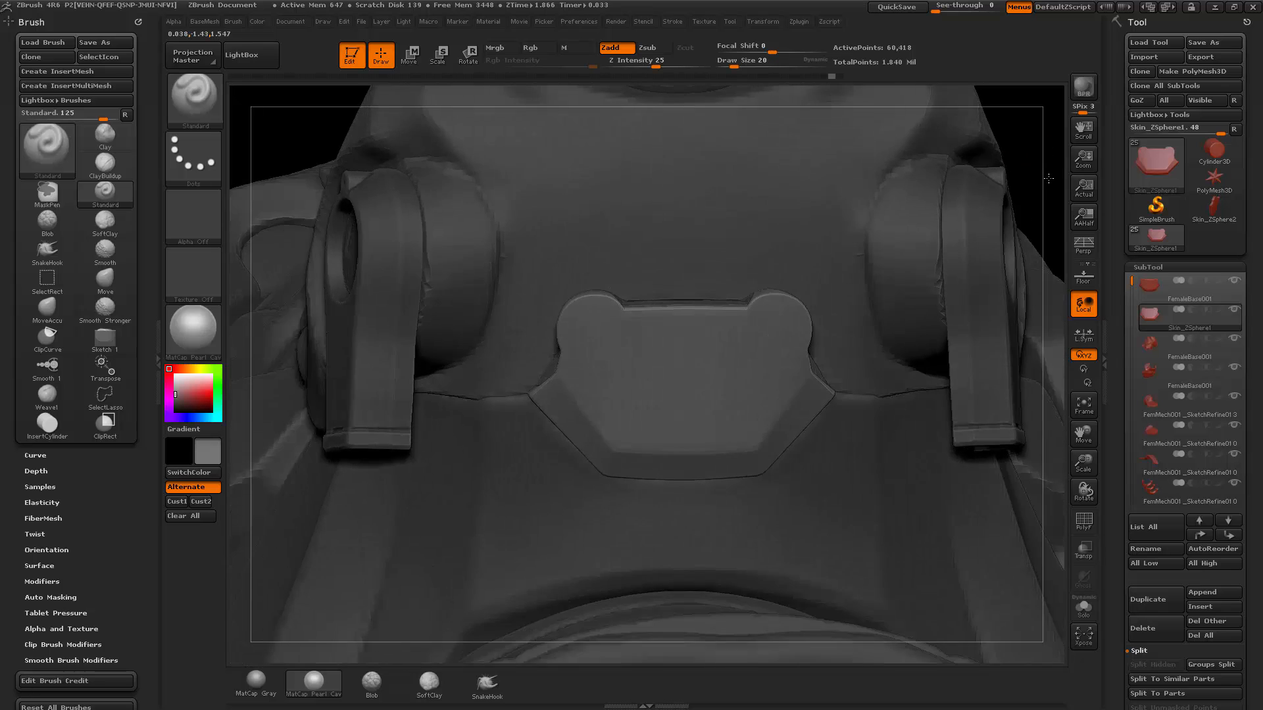
left_click_drag(1049, 177, 996, 198)
left_click(805, 372, "alt")
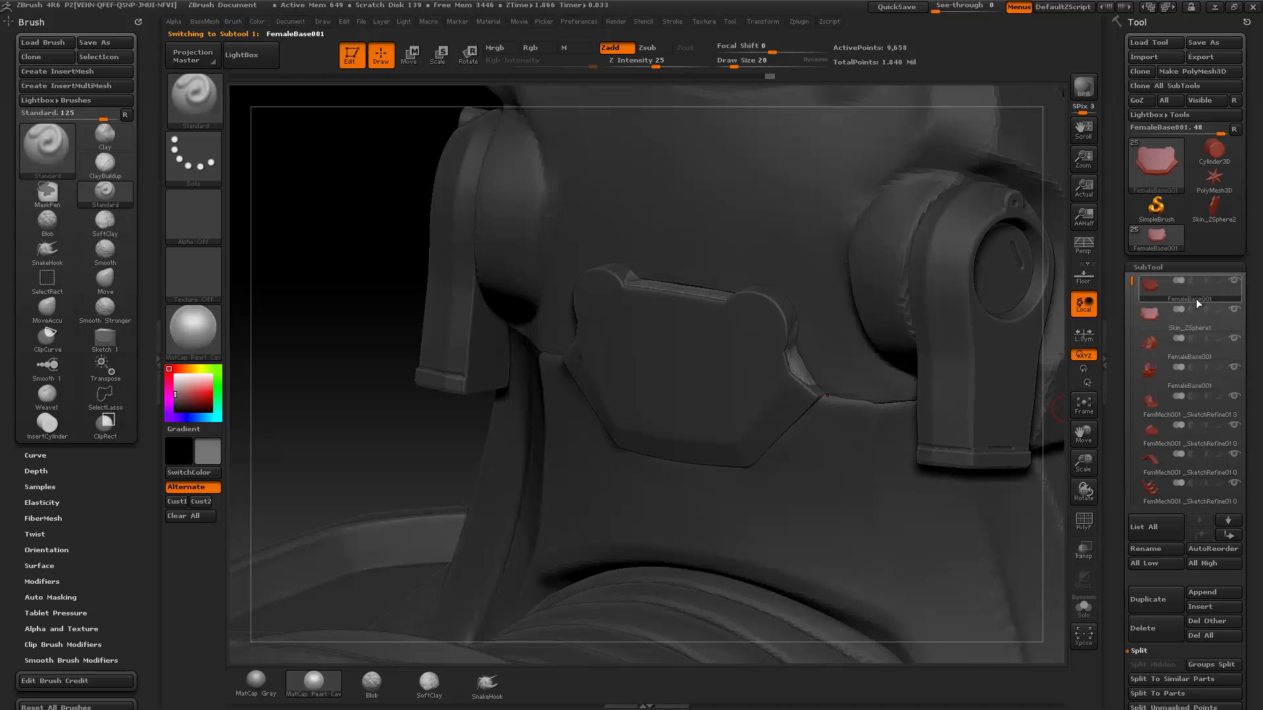
left_click(1146, 630)
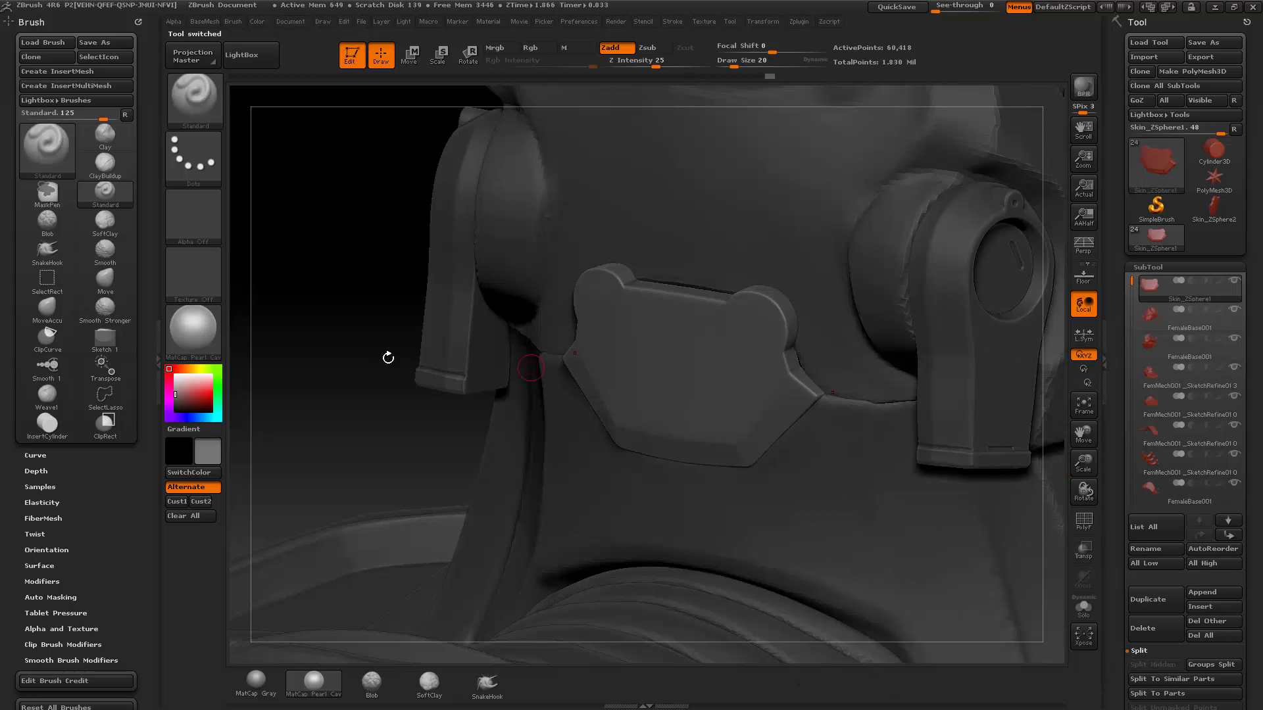
Select the Skin_ZSphere1 chin plate, lower it to SDiv 1 and nudge its outer corners outward with the Move brush.
left_click_drag(986, 187, 1044, 202)
left_click(664, 368, "alt")
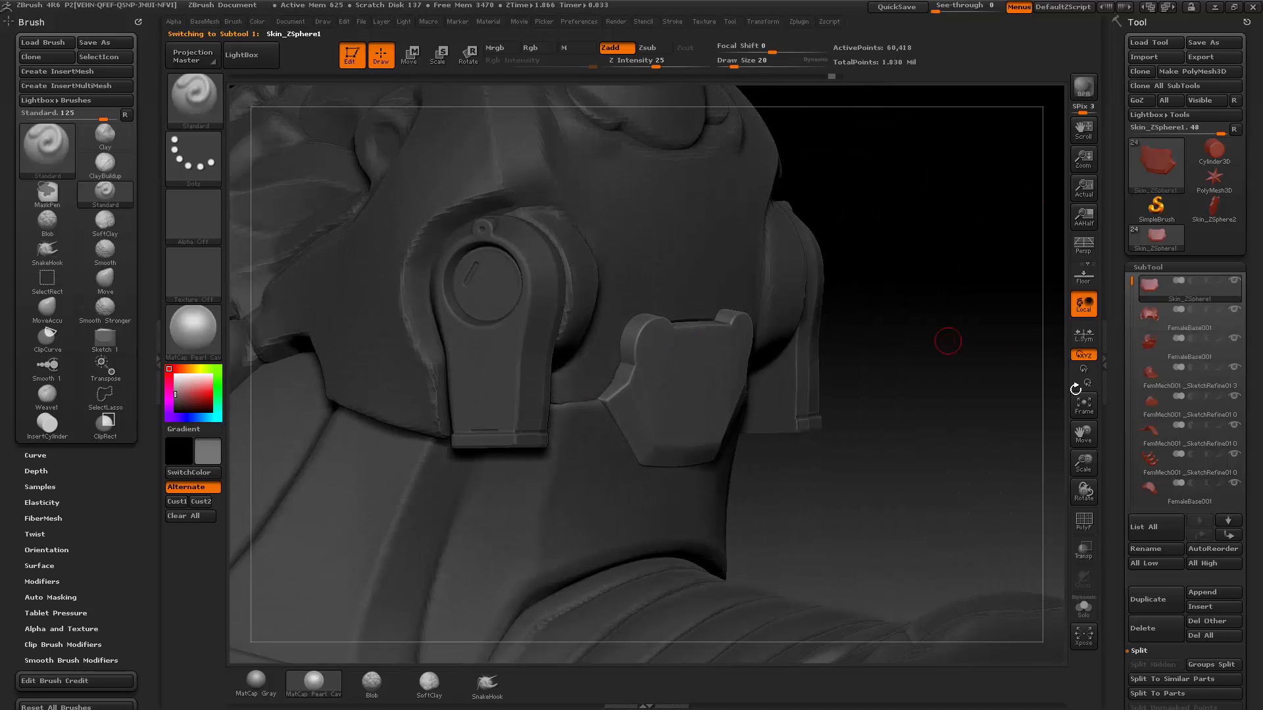
scroll(1120, 421, "down", 6)
left_click_drag(1120, 427, 882, 426)
key("b")
key("m")
key("v")
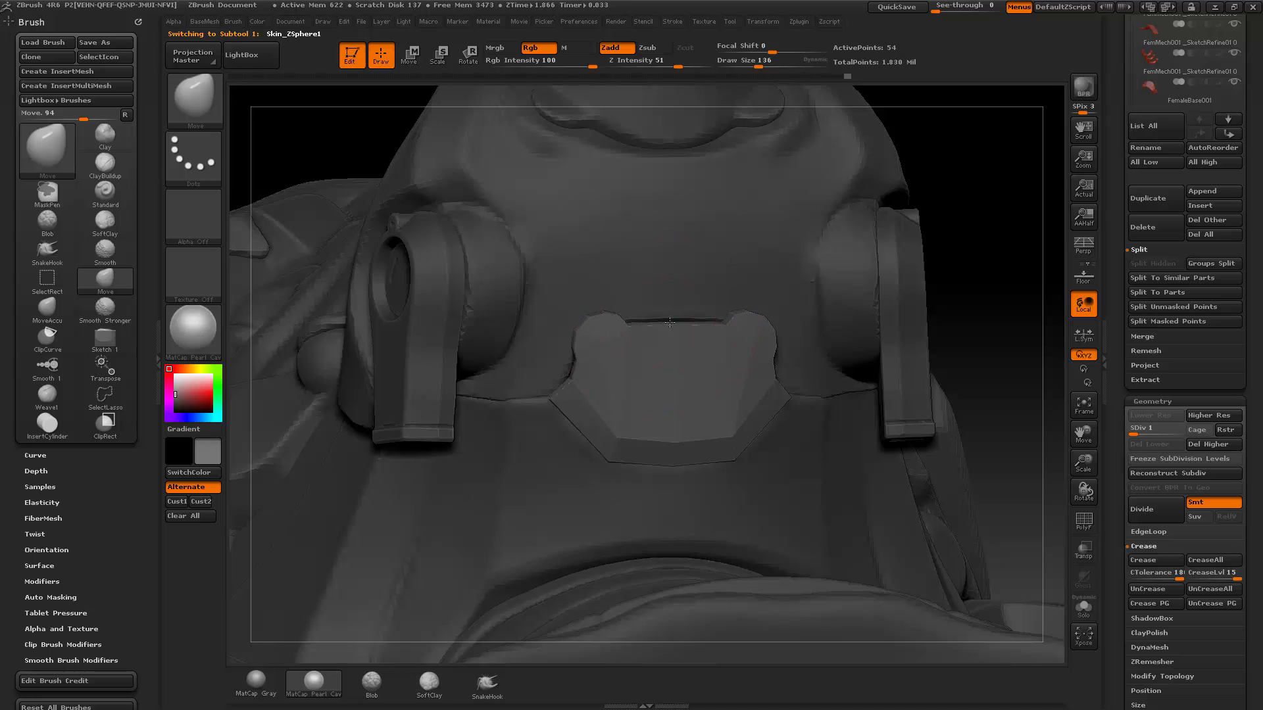
Switch to the Standard brush at draw size 11 and raise the chin plate to SDiv 6.
key("b")
key("s")
key("t")
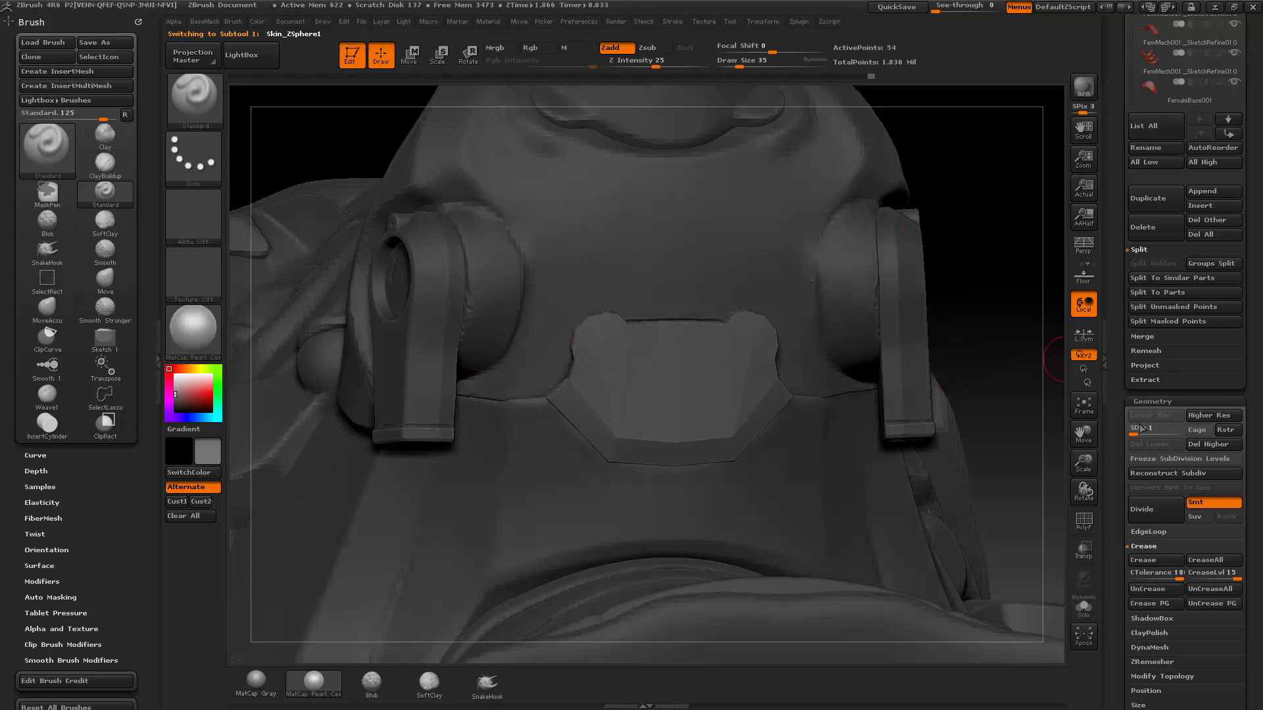
left_click_drag(1141, 428, 1181, 432)
mouse_move(1010, 231)
left_mouse_down()
mouse_move(991, 280)
mouse_move(1020, 266)
mouse_move(905, 247)
mouse_move(860, 256)
mouse_move(953, 234)
mouse_move(961, 250)
left_mouse_up()
key("s")
left_click(897, 250)
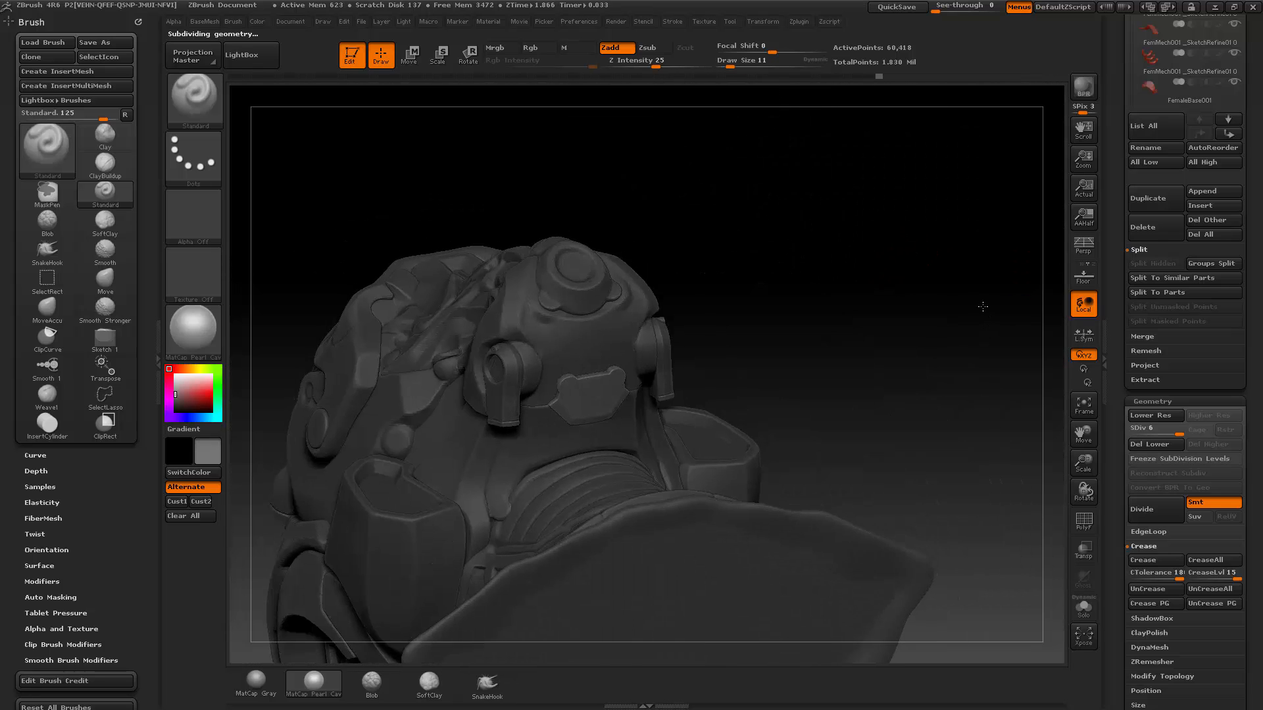
Check the chin plate's fit on the helmet from several angles, setting the draw size to 7 and 15.
left_click_drag(982, 307, 963, 287, "alt")
key("s")
left_click(961, 288)
key("1")
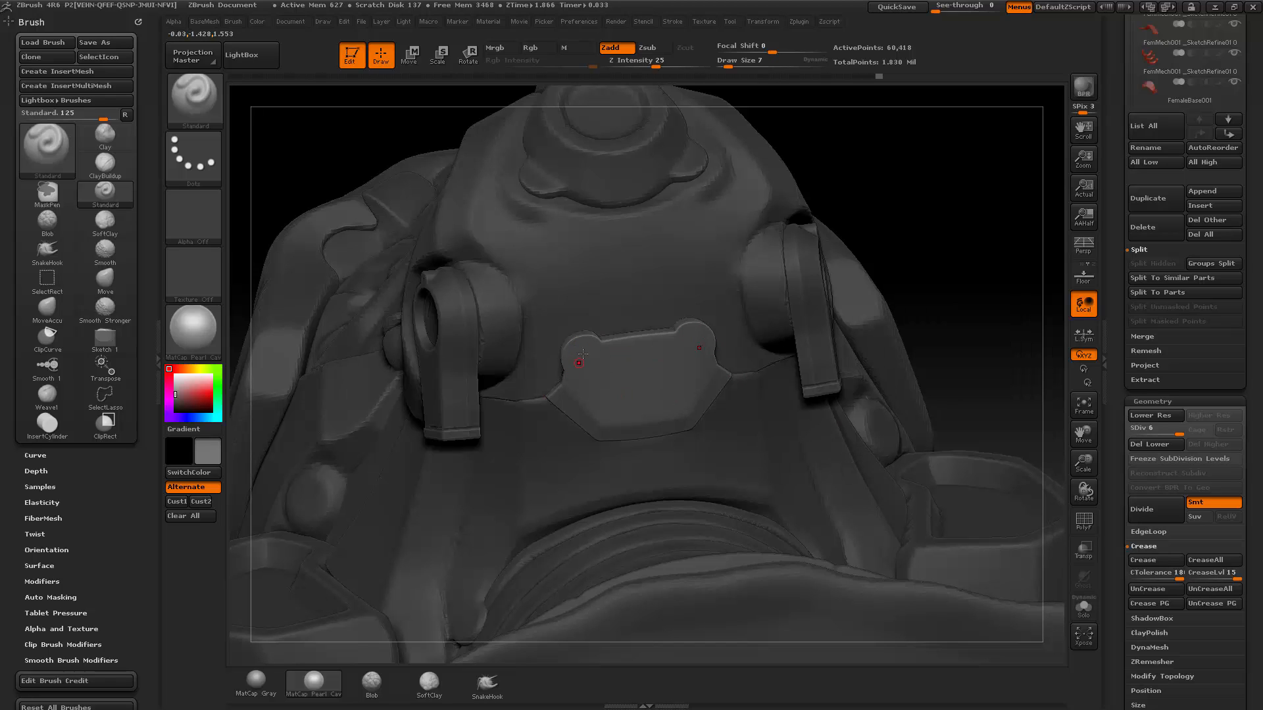
left_click_drag(985, 178, 613, 442)
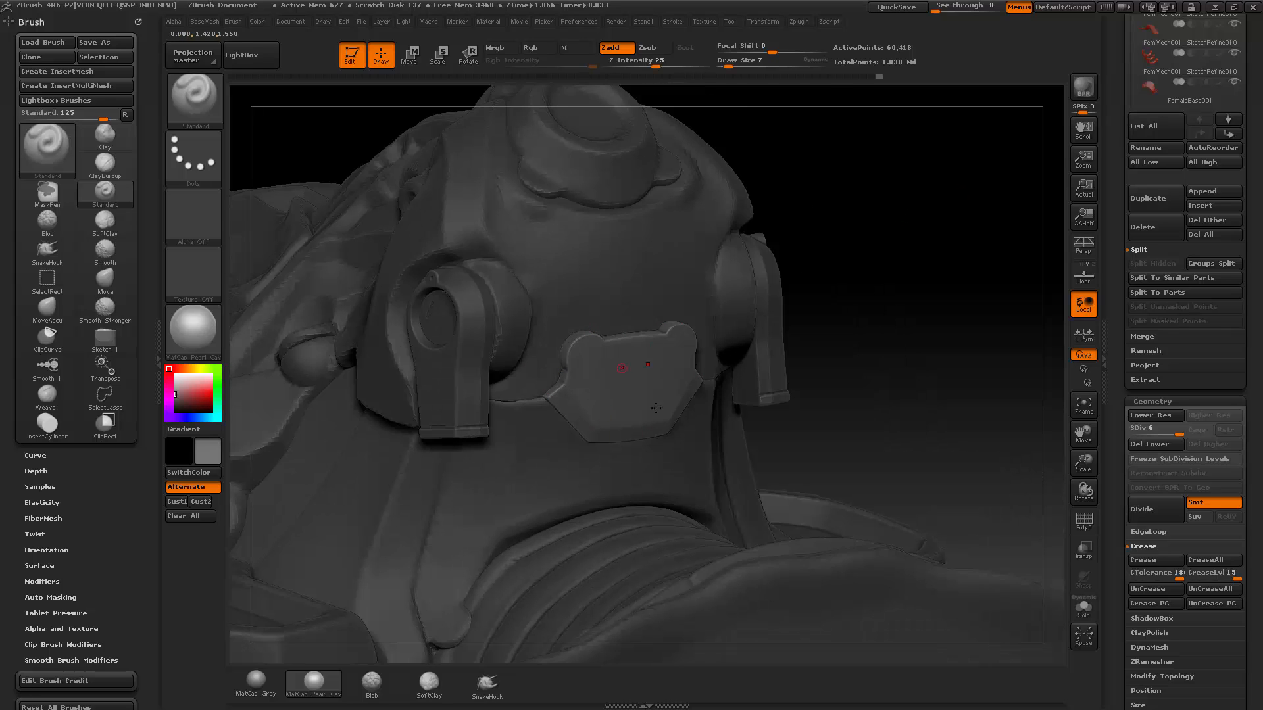
key("s")
left_click(646, 375)
Isolate the chin plate and subdivide it to SDiv 7.
left_click_drag(923, 308, 895, 303)
left_click(1084, 607)
left_click_drag(975, 414, 1076, 440, "alt")
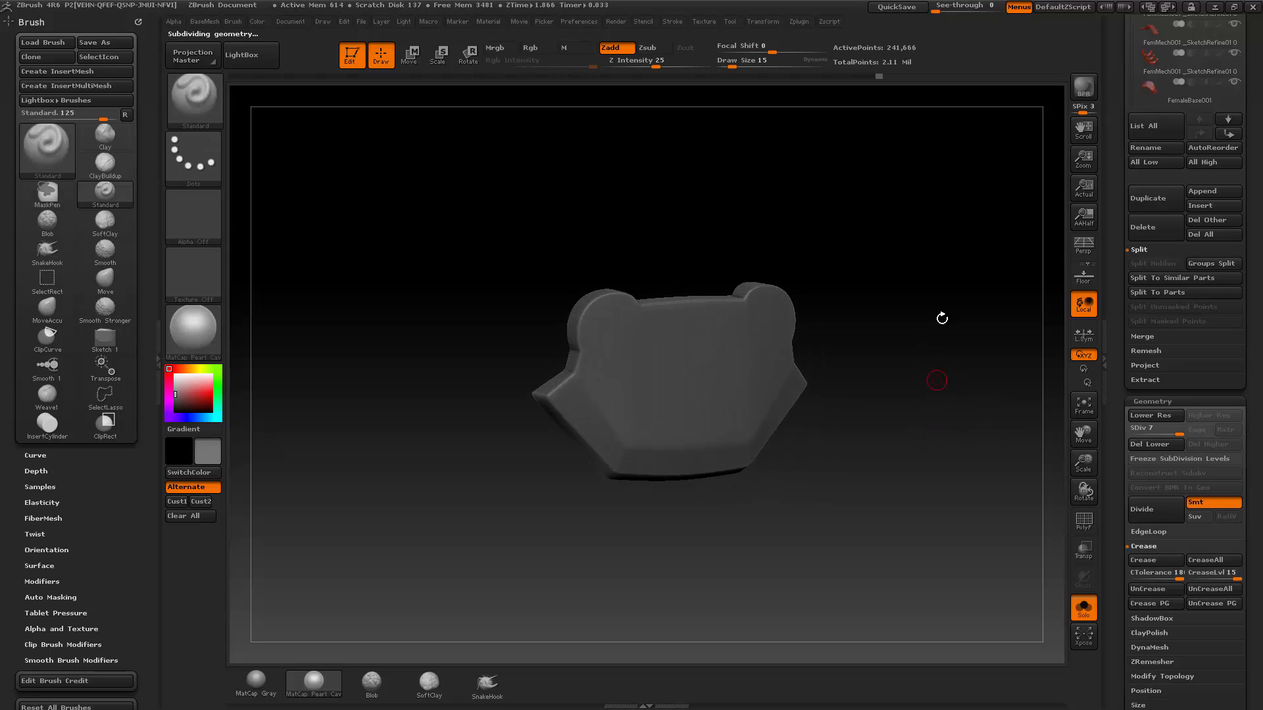
mouse_move(941, 318)
left_mouse_down()
mouse_move(924, 313)
mouse_move(934, 297)
mouse_move(963, 352)
mouse_move(922, 340)
mouse_move(931, 317)
left_mouse_up()
key("ctrl+d")
Polish the chin plate's front surface and edges with the hPolish brush, starting at draw size 37.
key("b")
key("h")
key("p")
key("s")
left_click(798, 344)
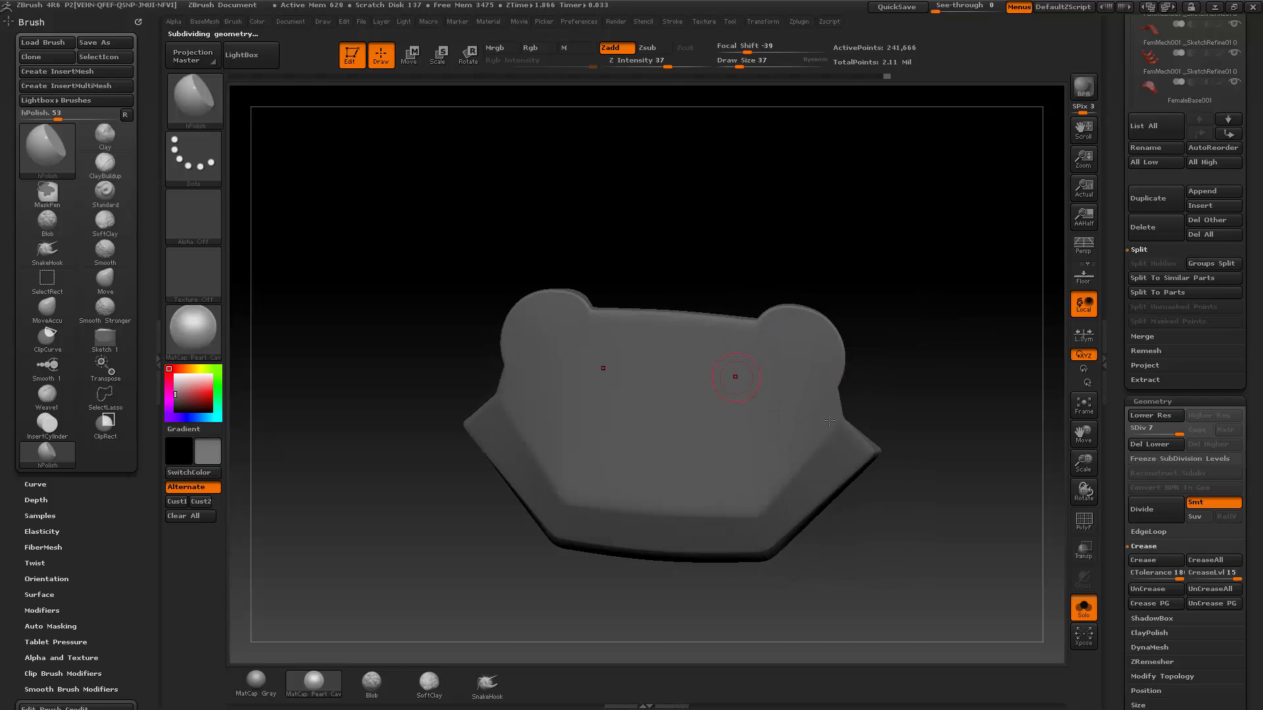
left_click_drag(929, 417, 890, 411, "alt")
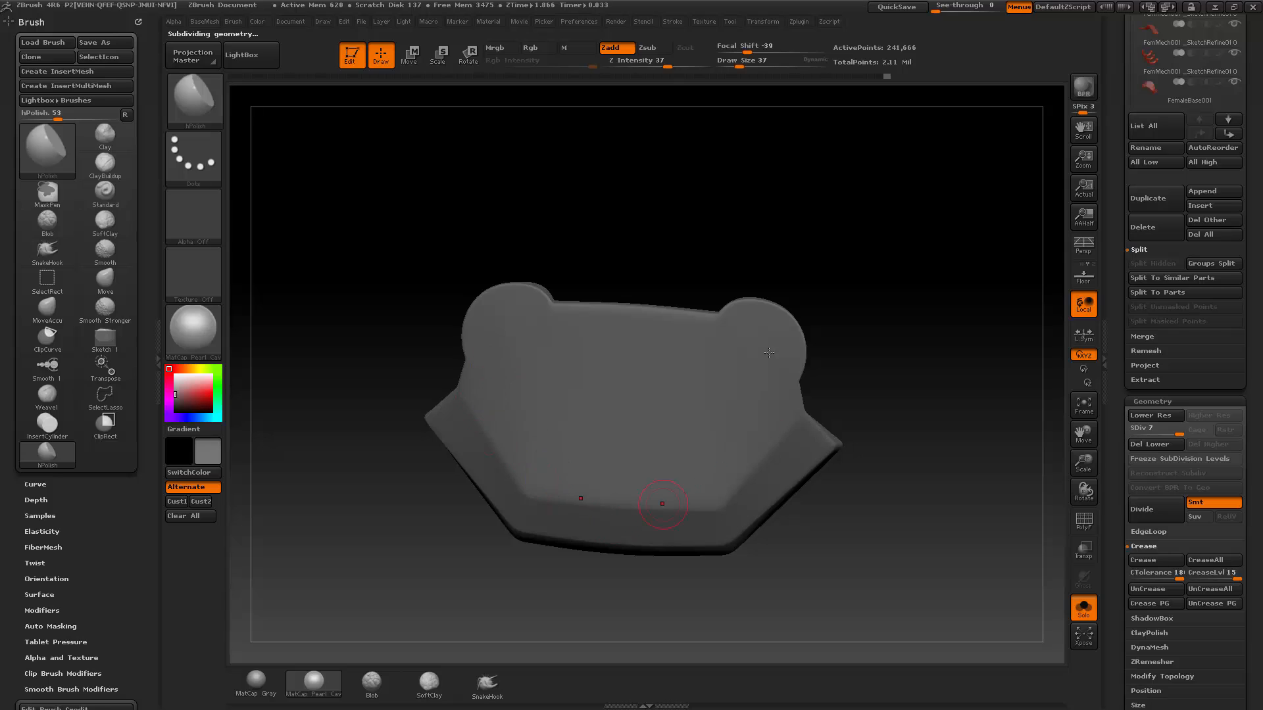
left_click_drag(901, 355, 875, 414)
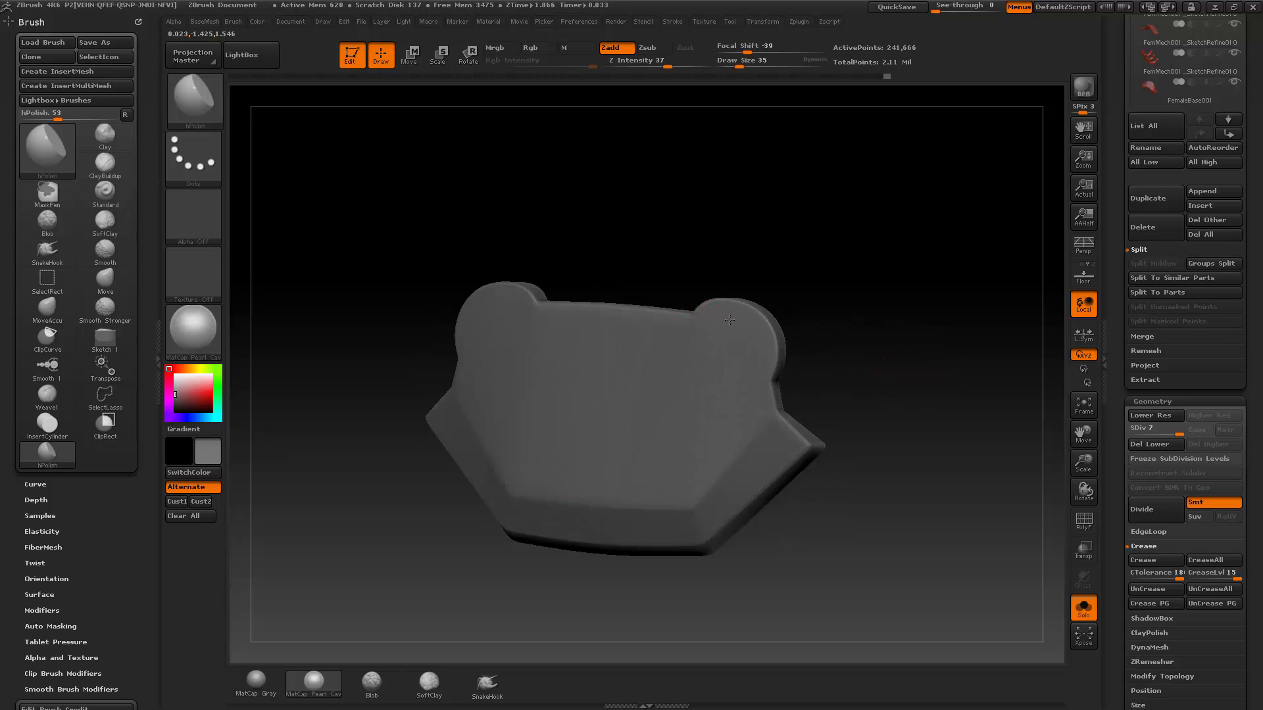
mouse_move(766, 376)
left_mouse_down()
mouse_move(761, 367)
mouse_move(741, 422)
left_mouse_up()
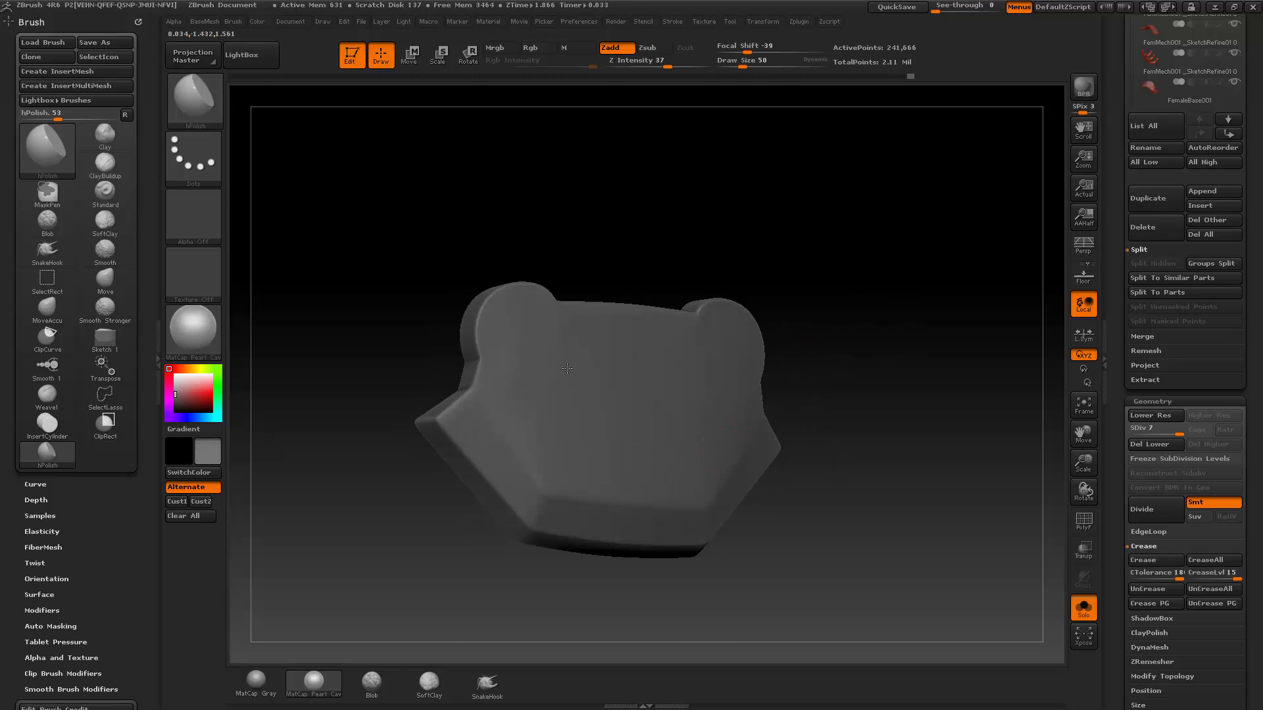